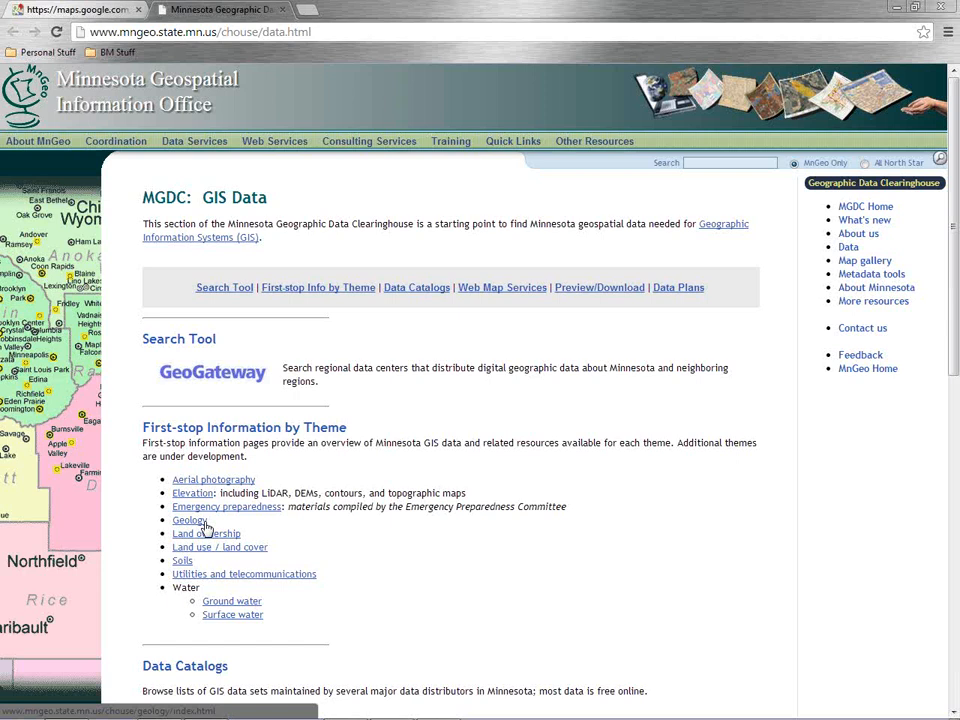
Switch to Global Mapper, start opening data files, and browse into the ClayJurisdictions folder
key(alt+Tab)
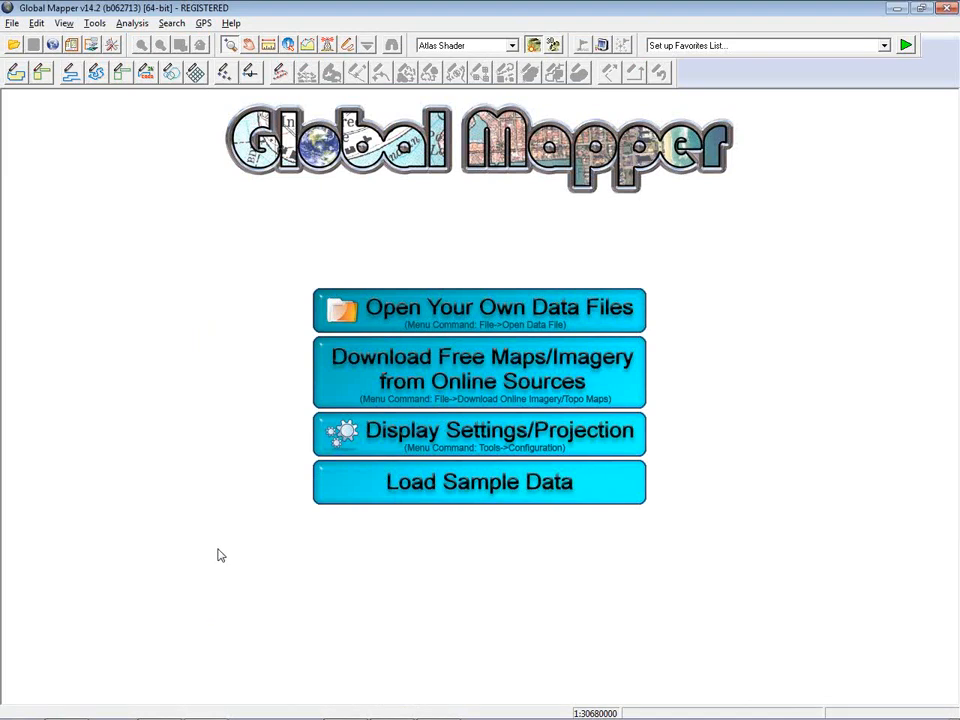
click(467, 312)
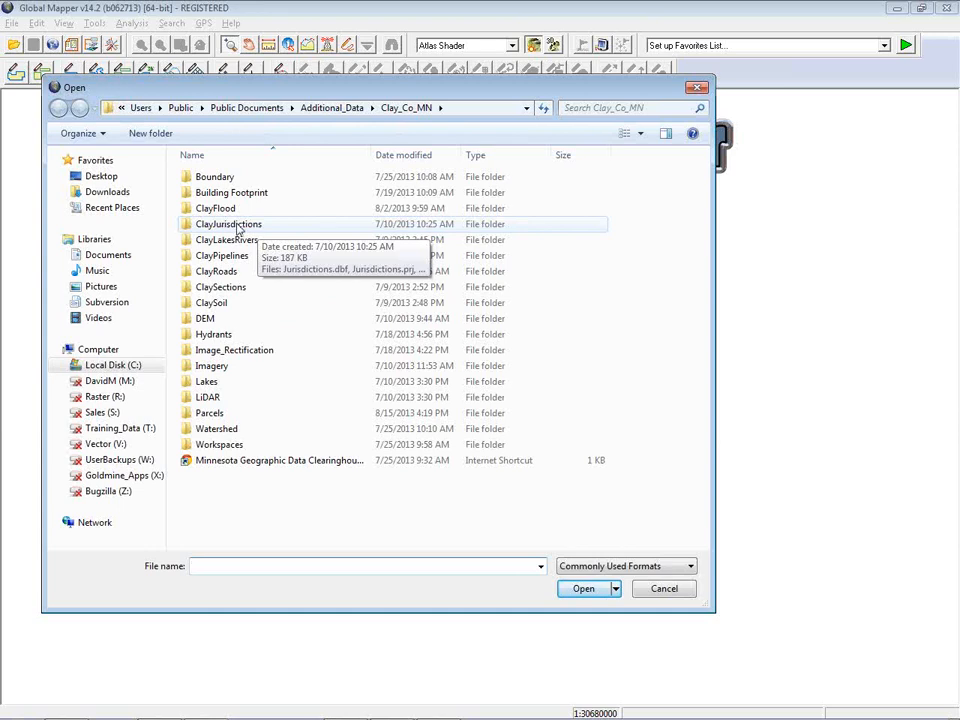
click(240, 228)
double_click(240, 228)
key(Down)
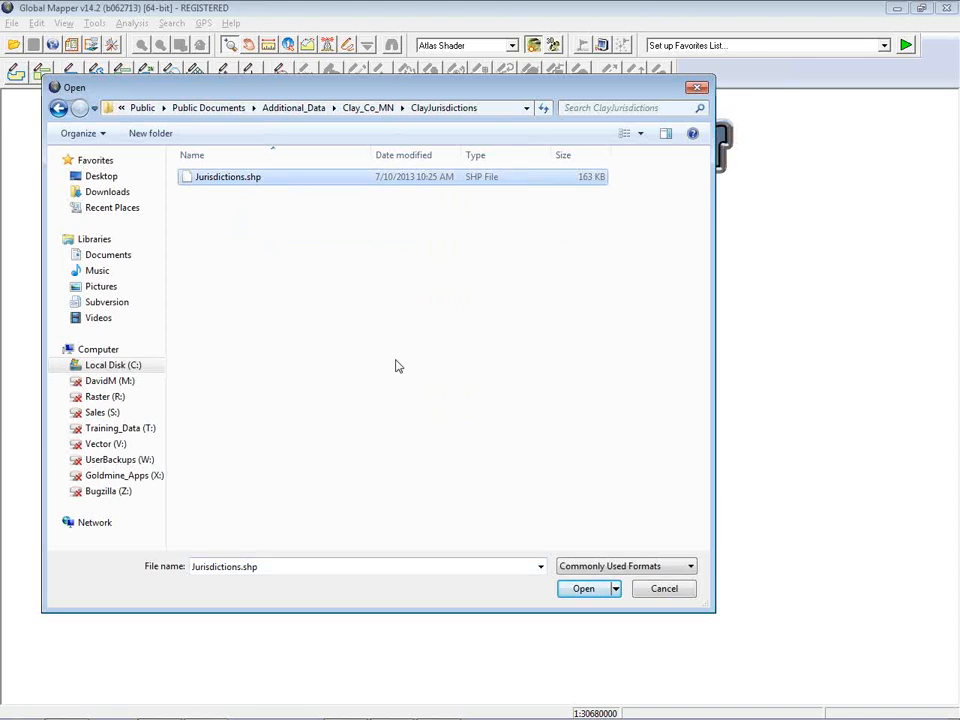
Browse the list of supported file formats in the Open dialog's file-type list
click(692, 568)
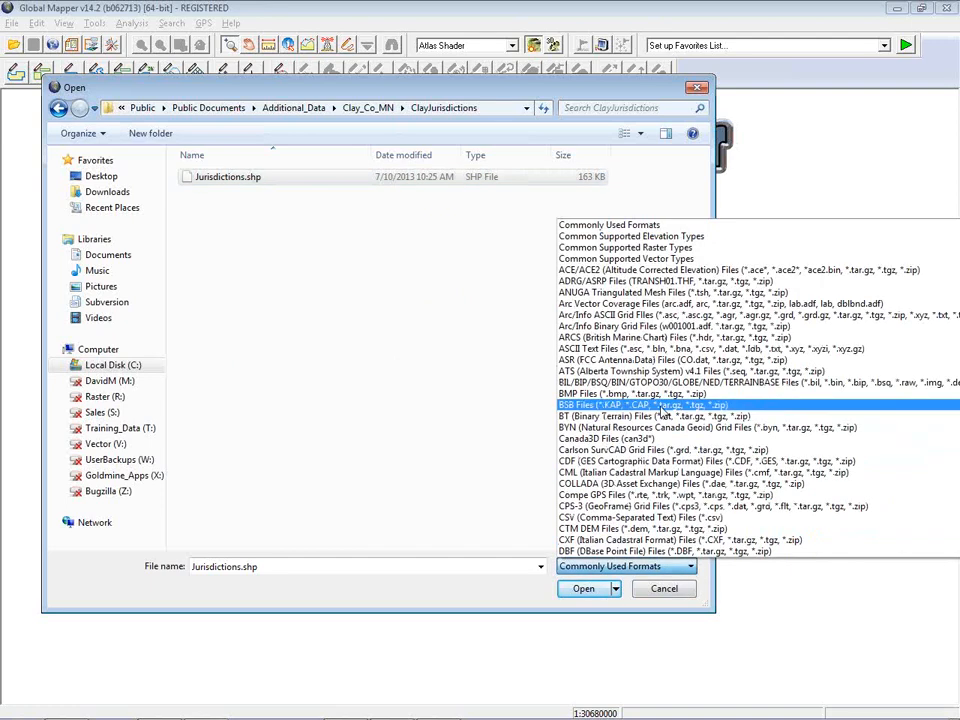
scroll(663, 413, down, 3)
scroll(657, 419, down, 5)
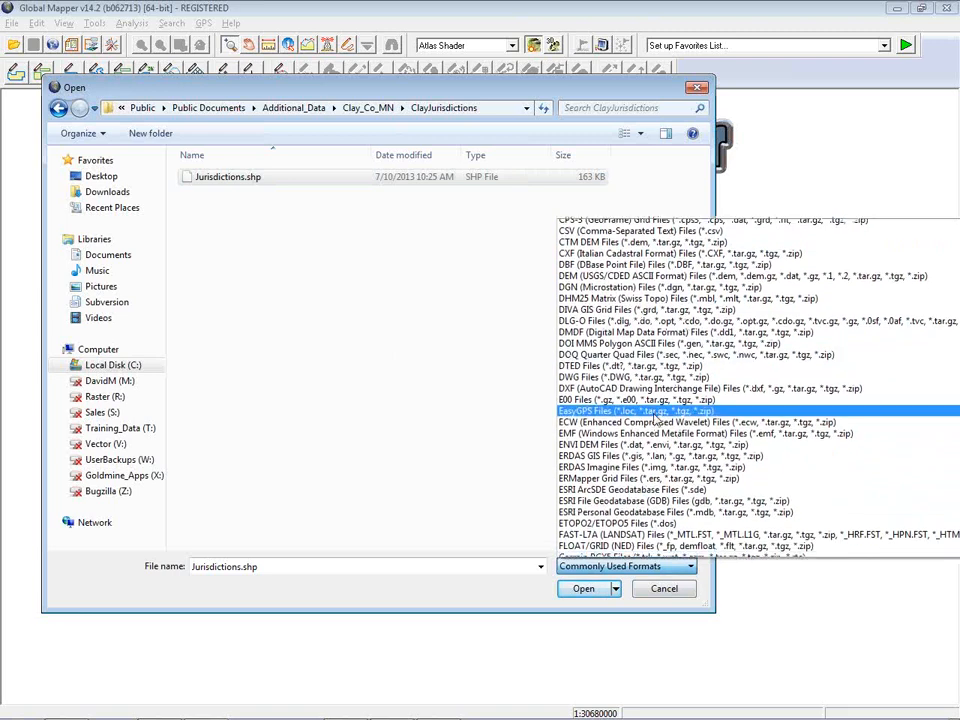
scroll(657, 420, down, 3)
scroll(657, 420, down, 7)
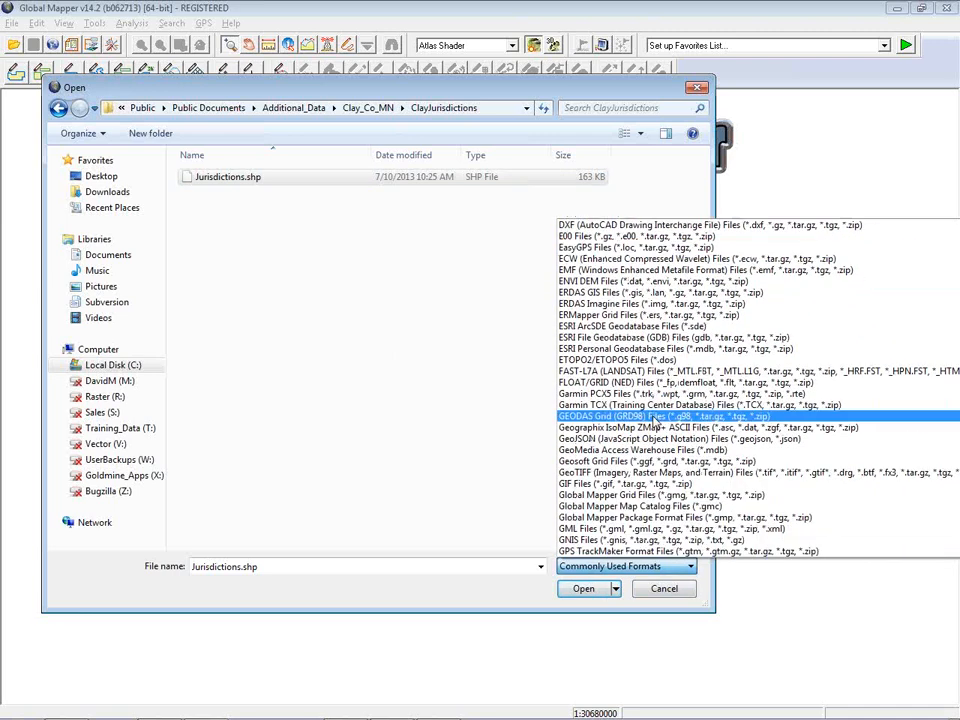
scroll(655, 425, down, 1)
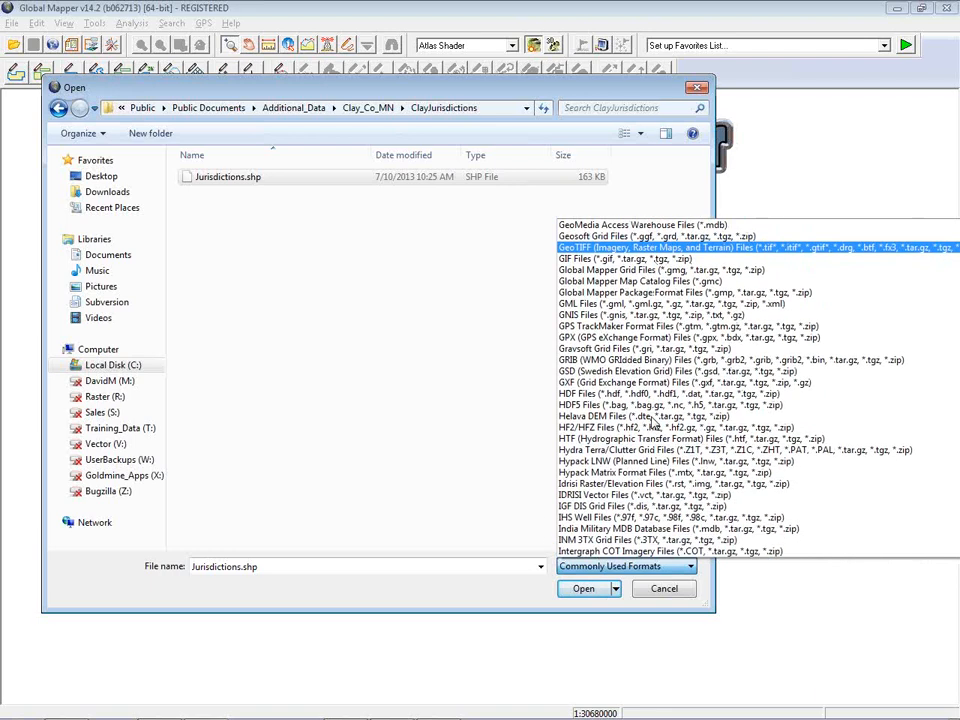
scroll(653, 422, down, 7)
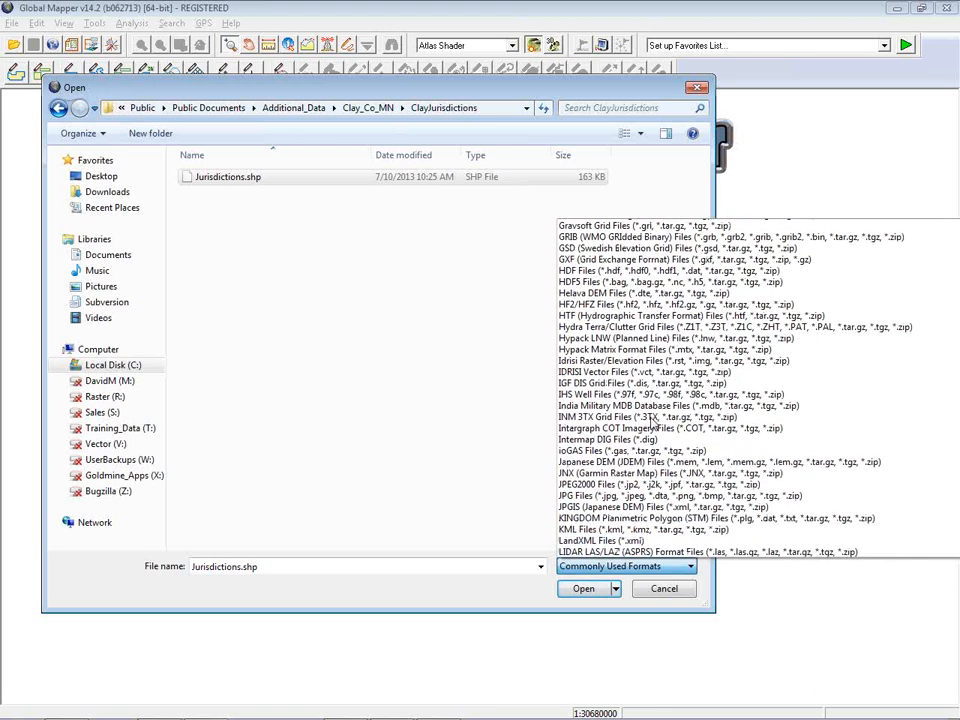
scroll(651, 425, down, 6)
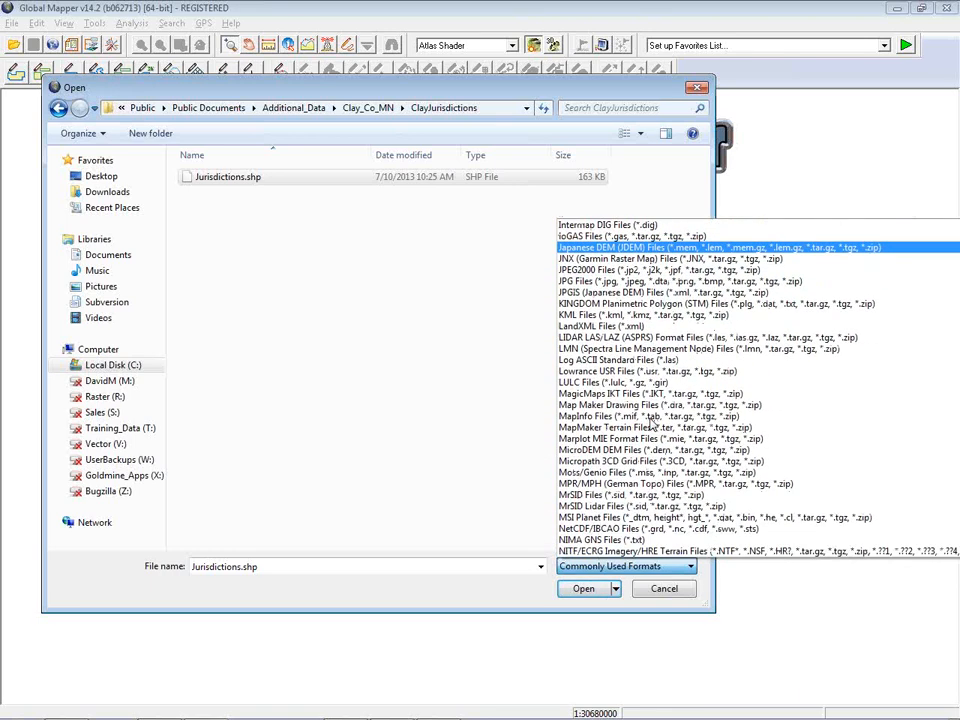
scroll(651, 425, down, 1)
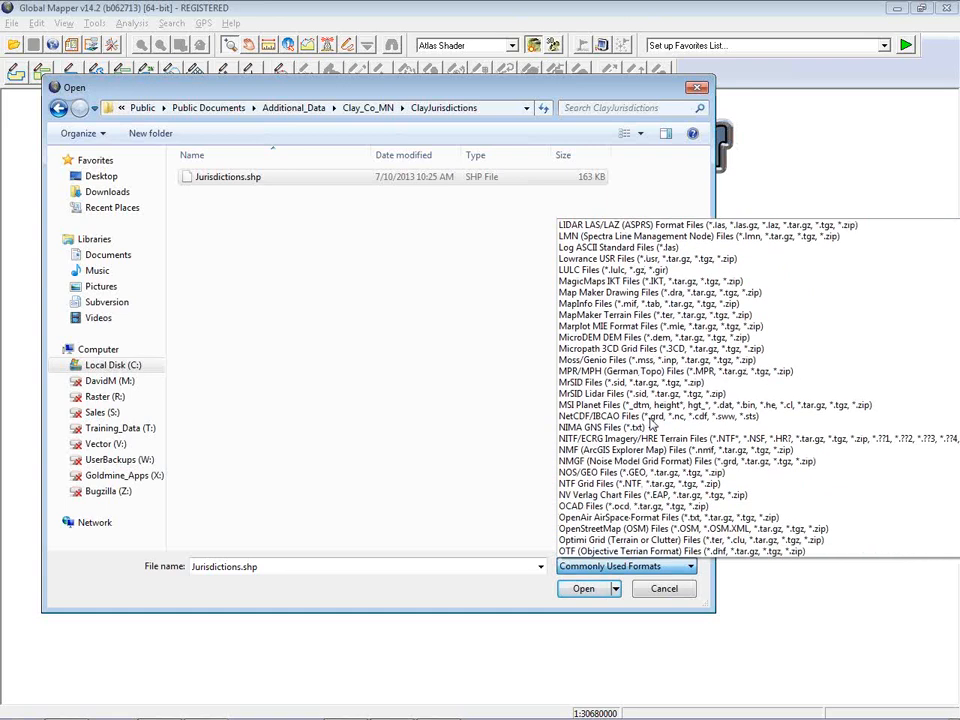
scroll(651, 425, down, 3)
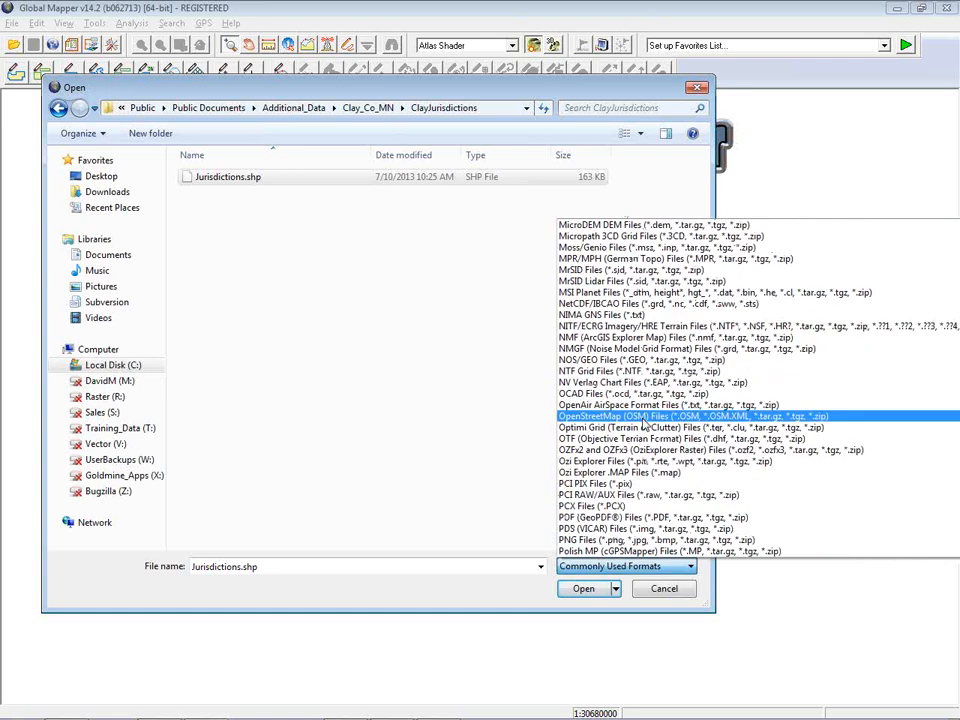
click(364, 366)
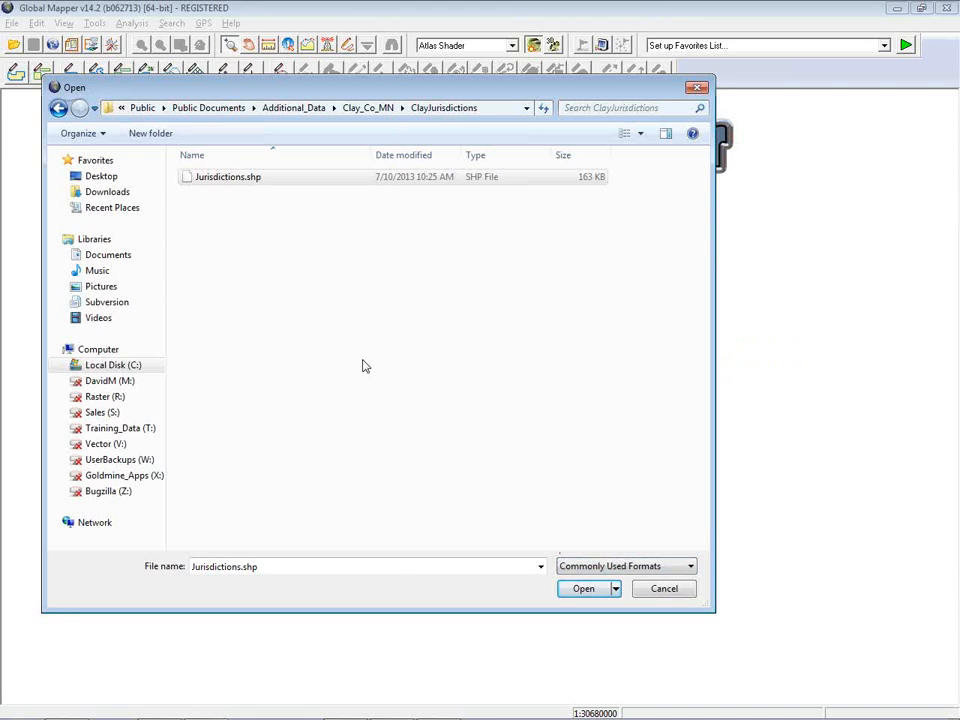
Open the Jurisdictions.shp shapefile
click(259, 183)
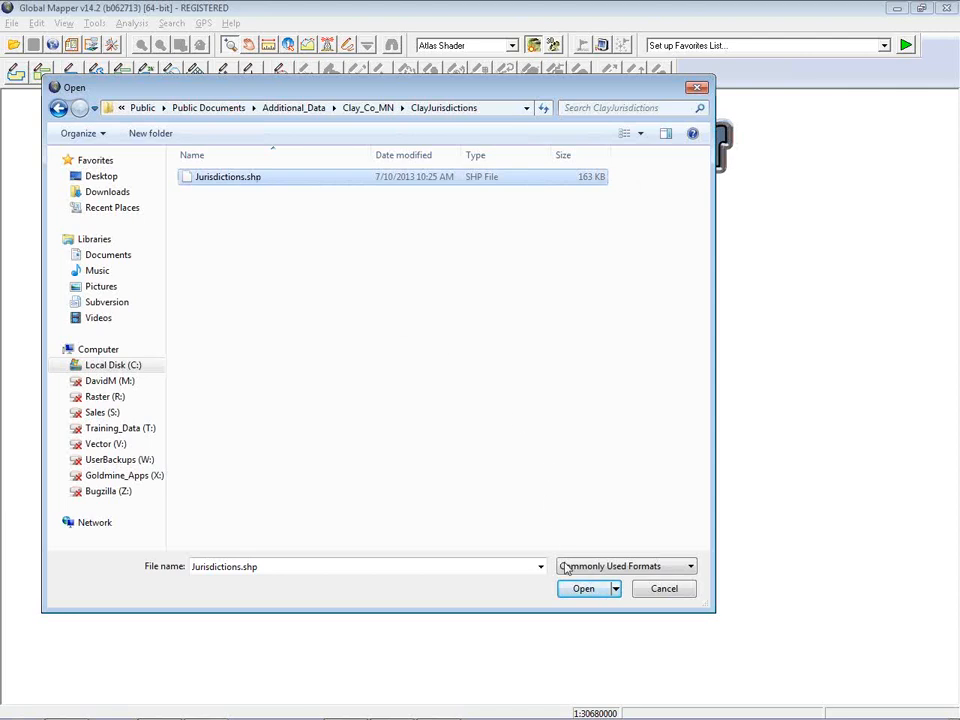
click(585, 589)
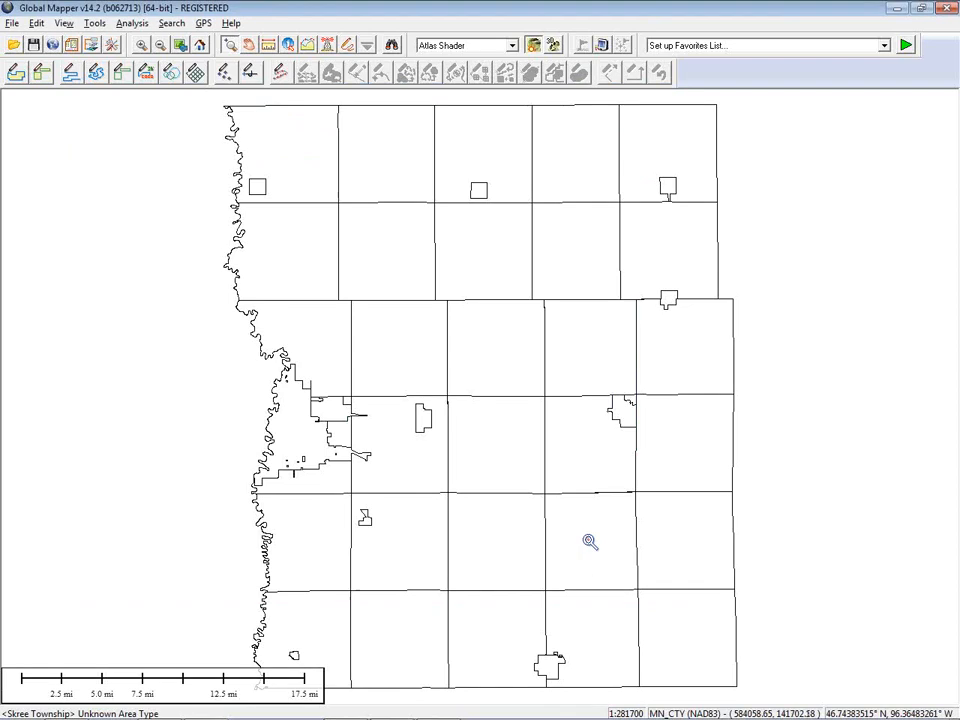
Inspect the attributes of the Viding Township polygon with the Feature Info tool, then close the information window
click(289, 46)
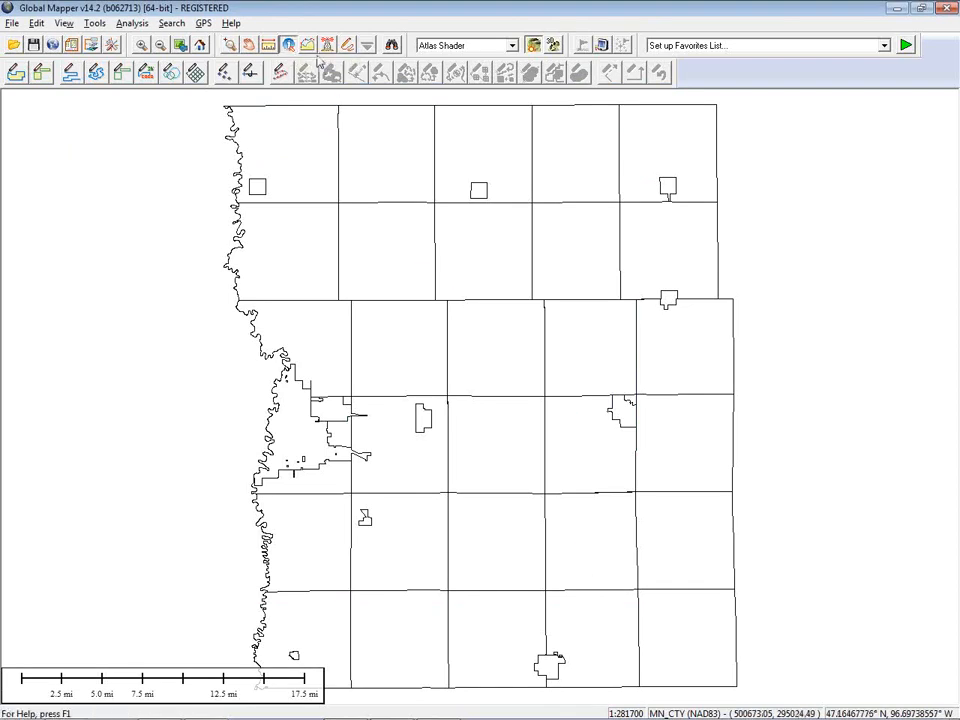
click(404, 172)
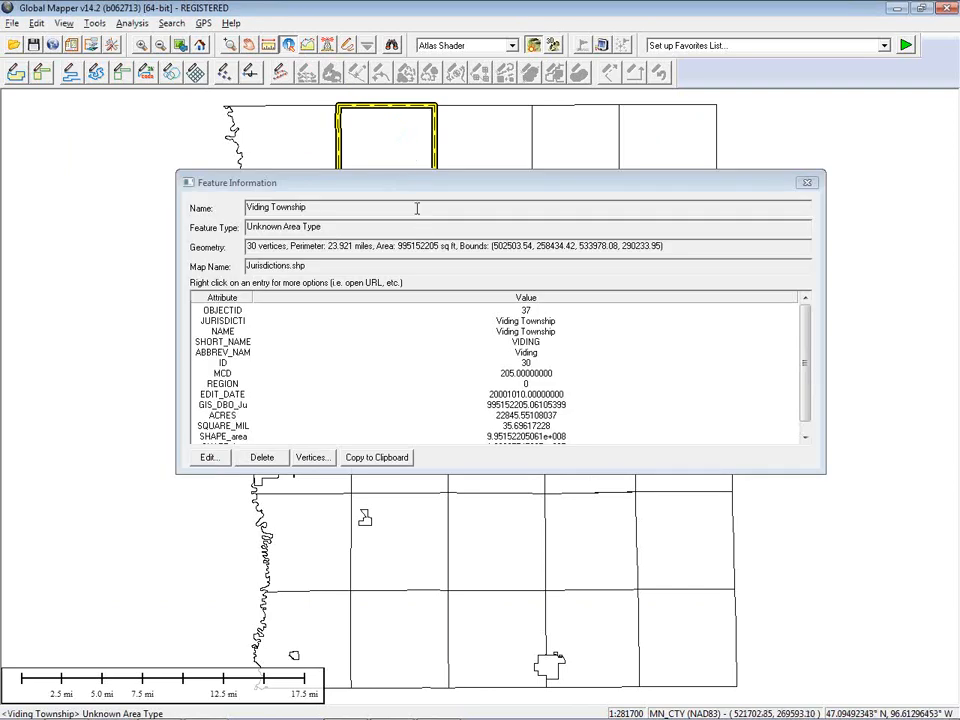
click(407, 187)
drag(407, 187, 364, 130)
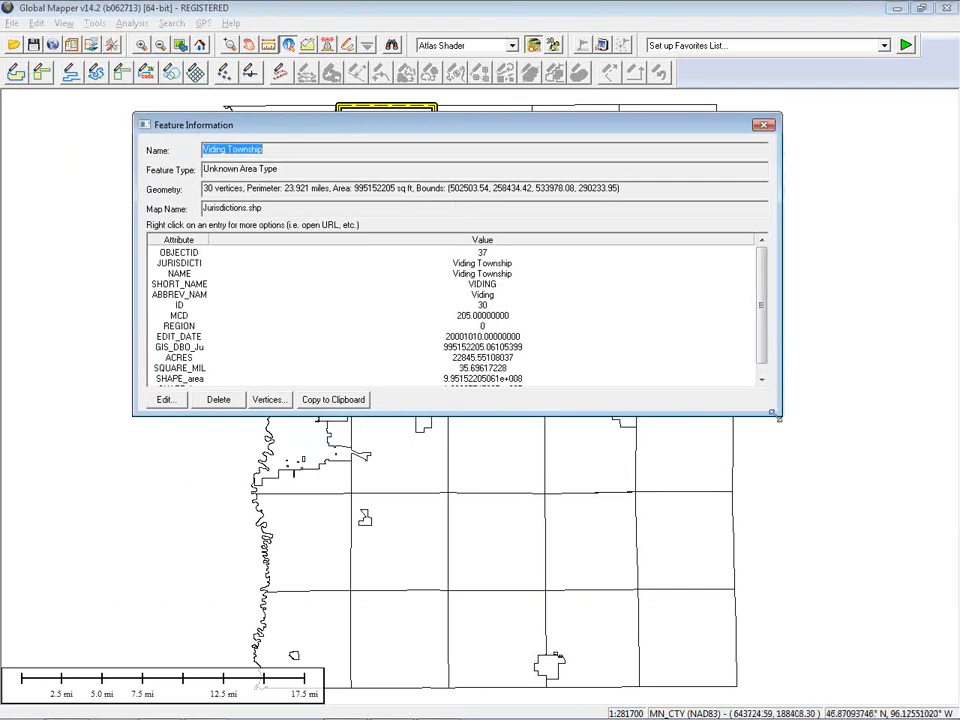
drag(781, 414, 696, 464)
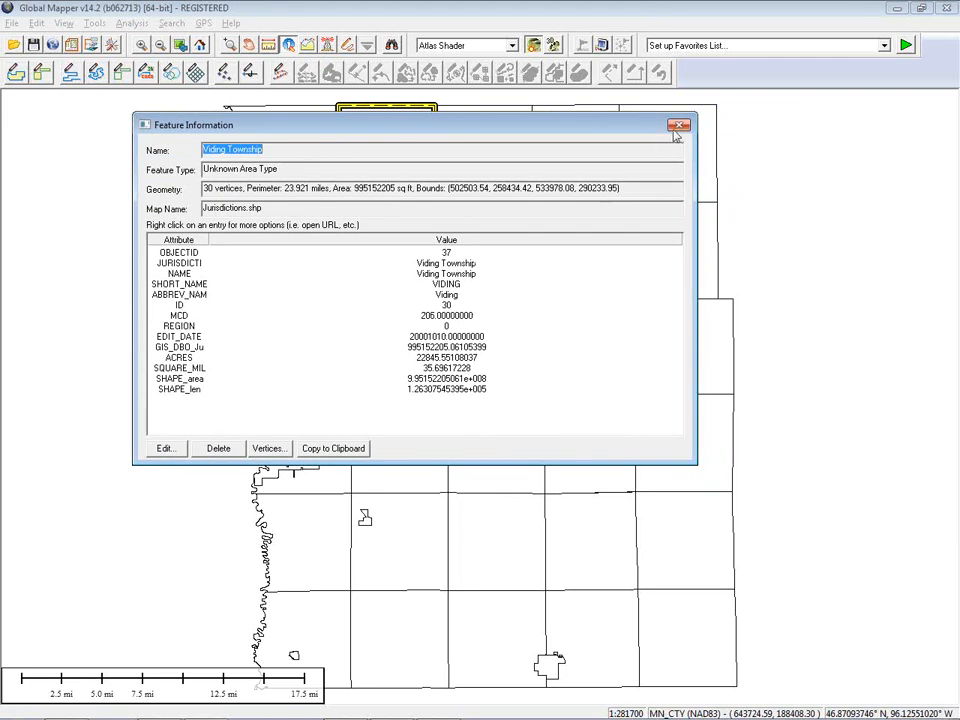
key(Escape)
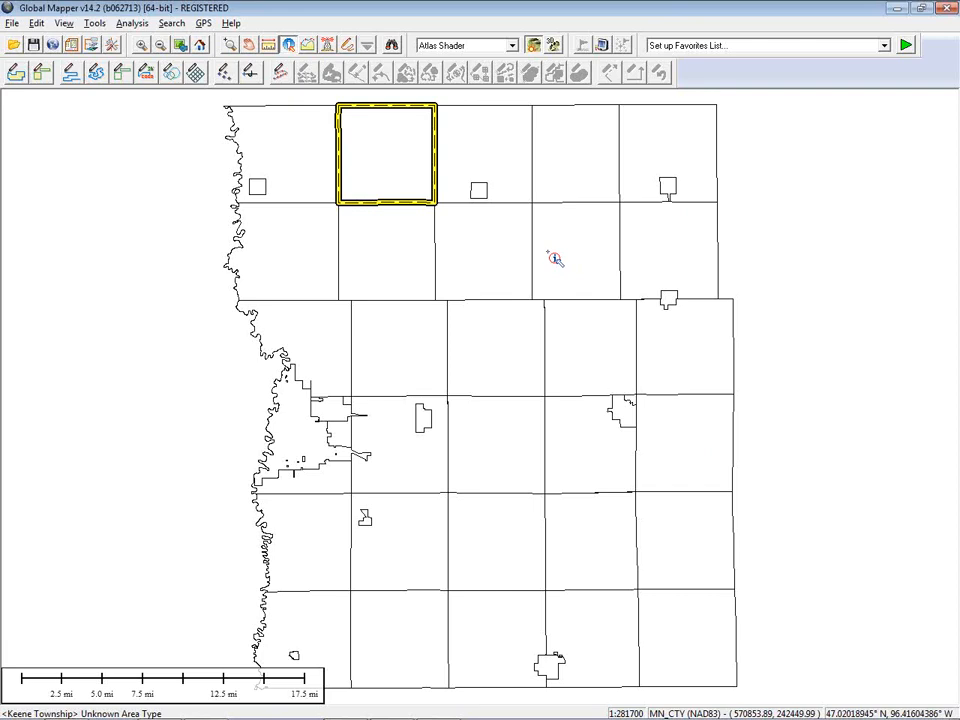
Unload all loaded layers
key(ctrl+u)
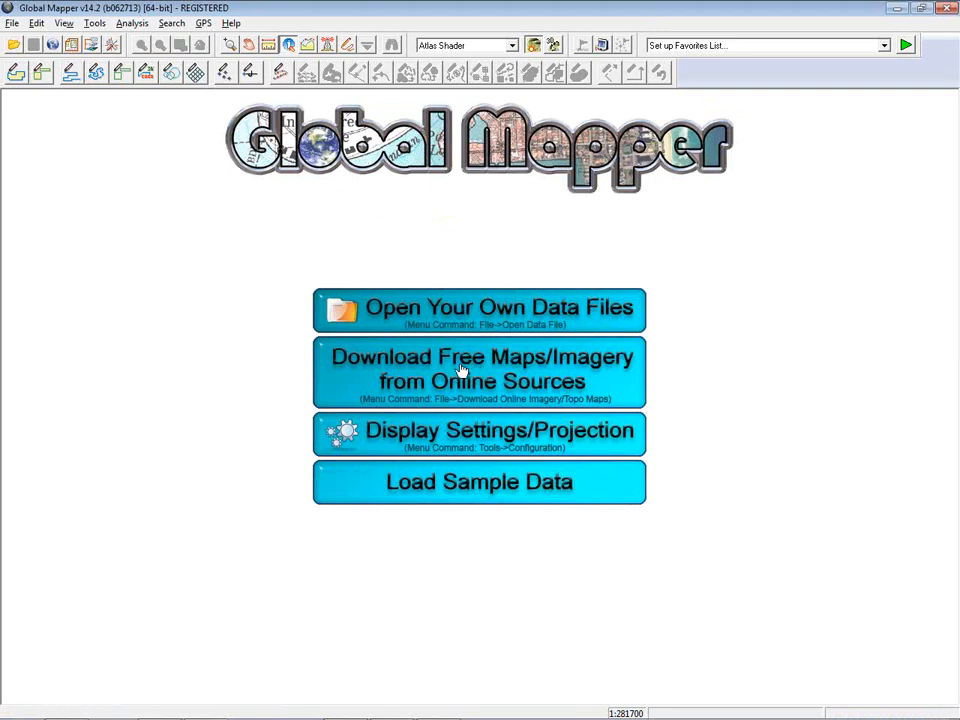
Browse the online data source categories such as Imagery, Terrain Data and Topo Maps, then close the download dialog
click(53, 46)
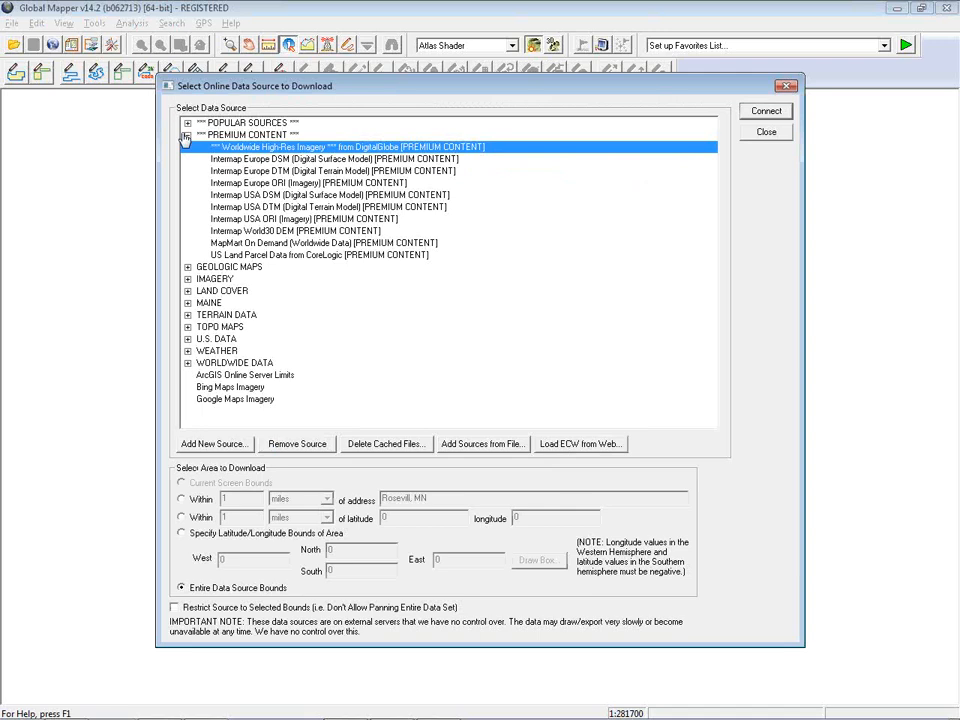
click(187, 135)
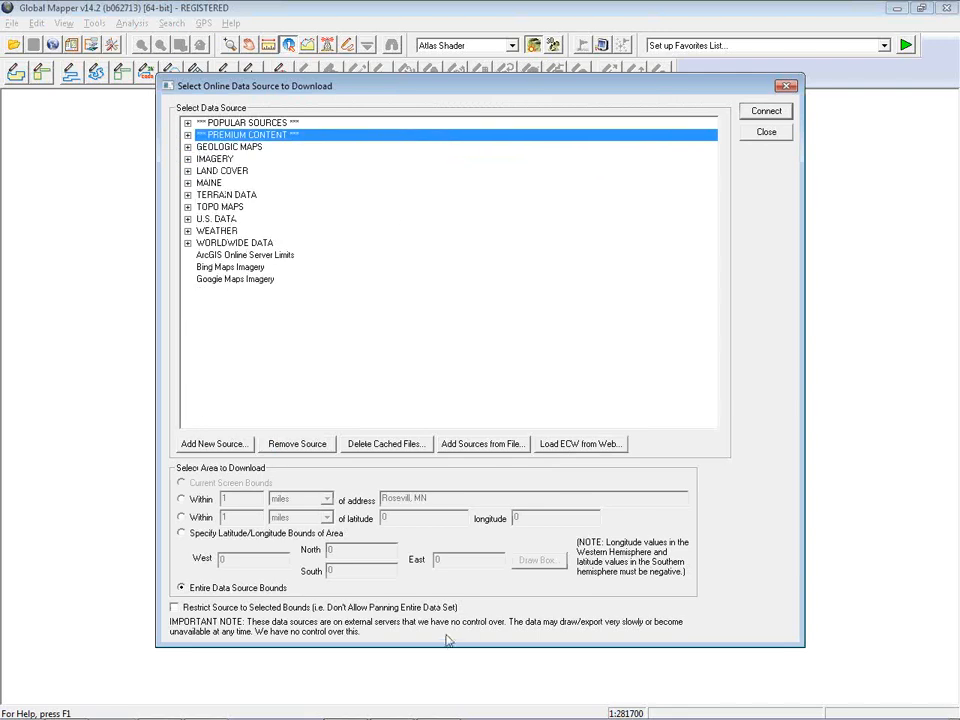
drag(448, 647, 448, 487)
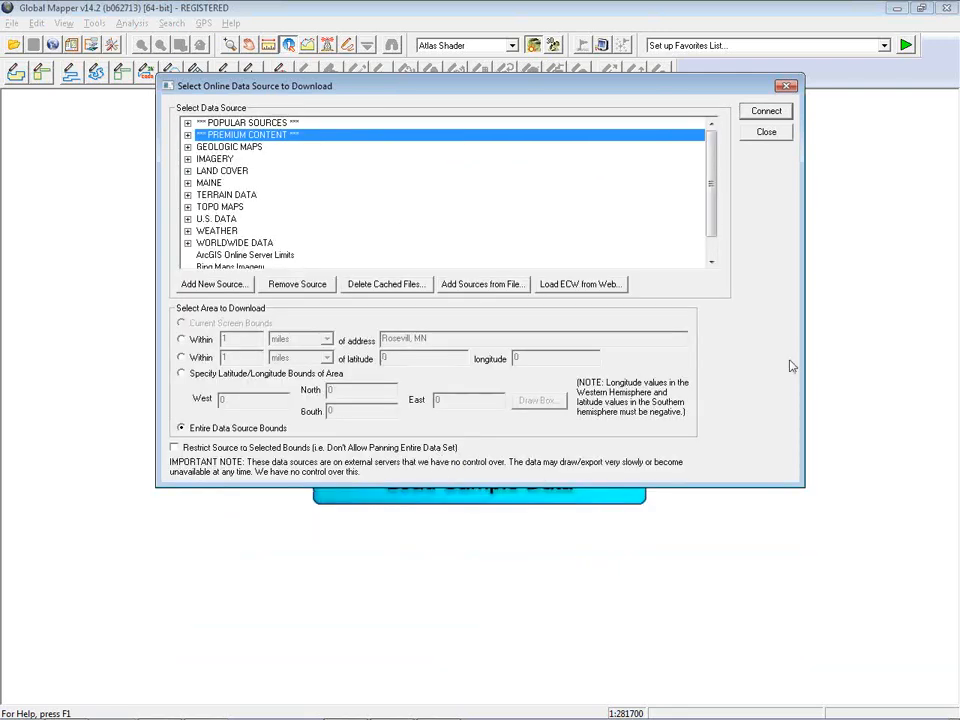
click(188, 160)
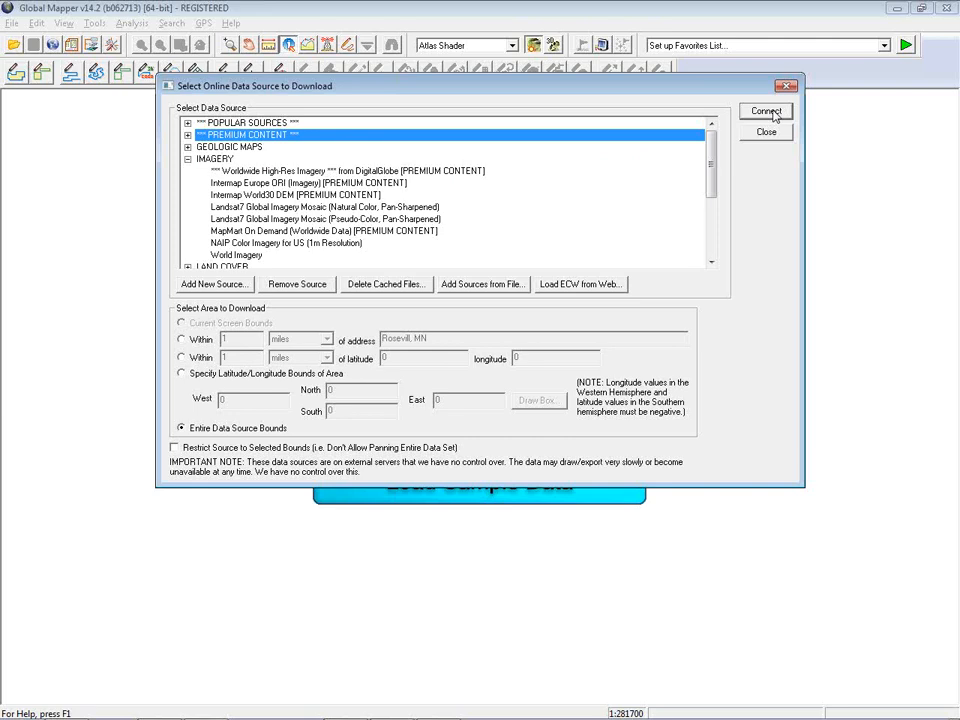
click(188, 160)
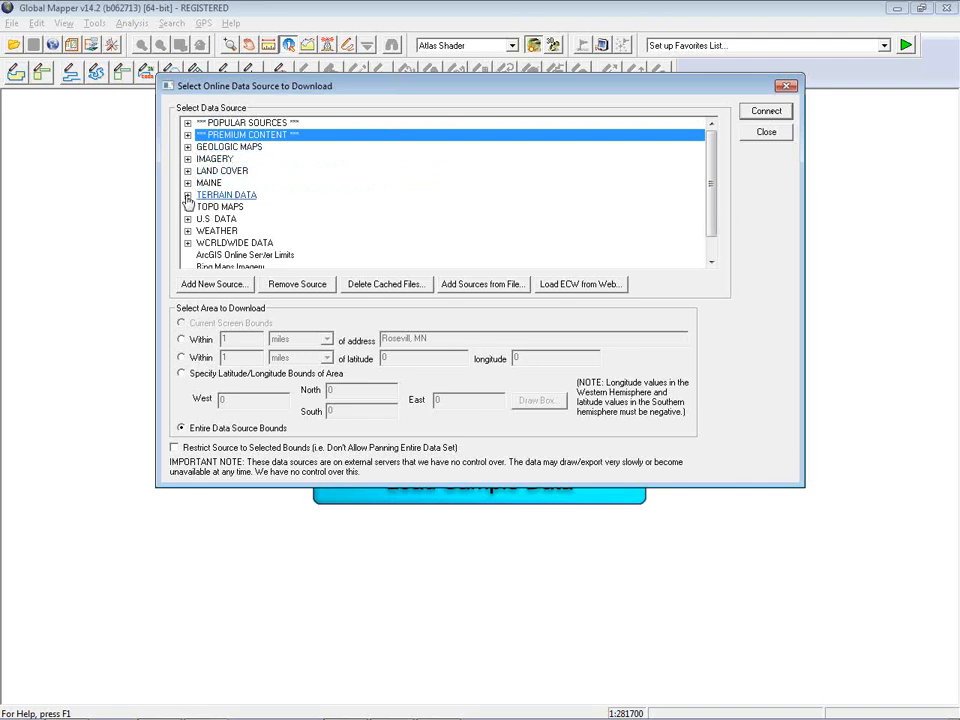
click(187, 196)
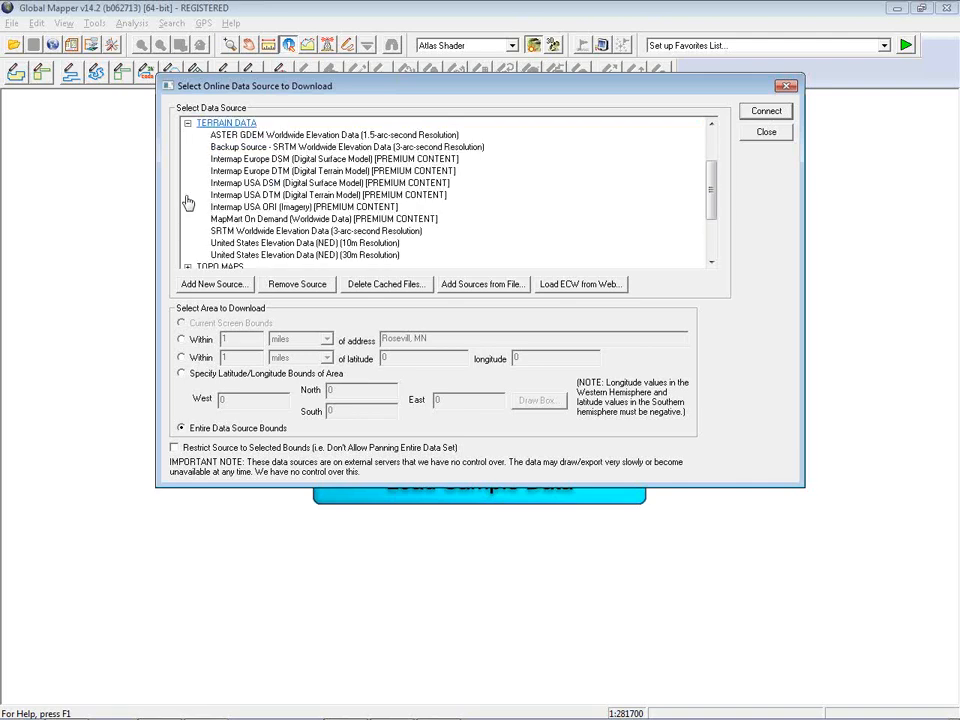
click(188, 125)
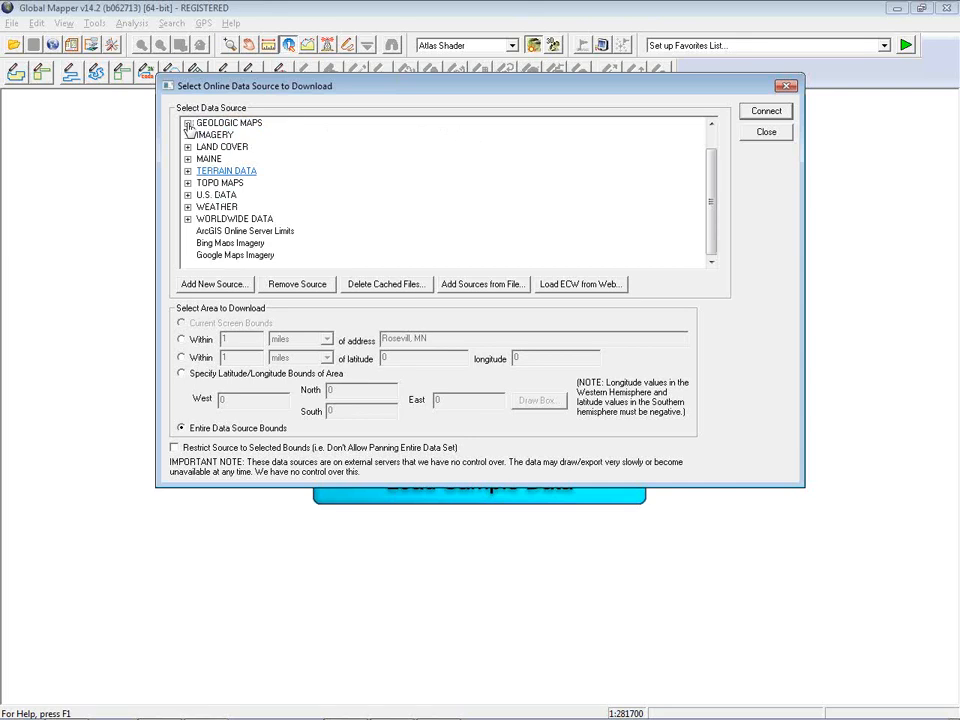
click(187, 183)
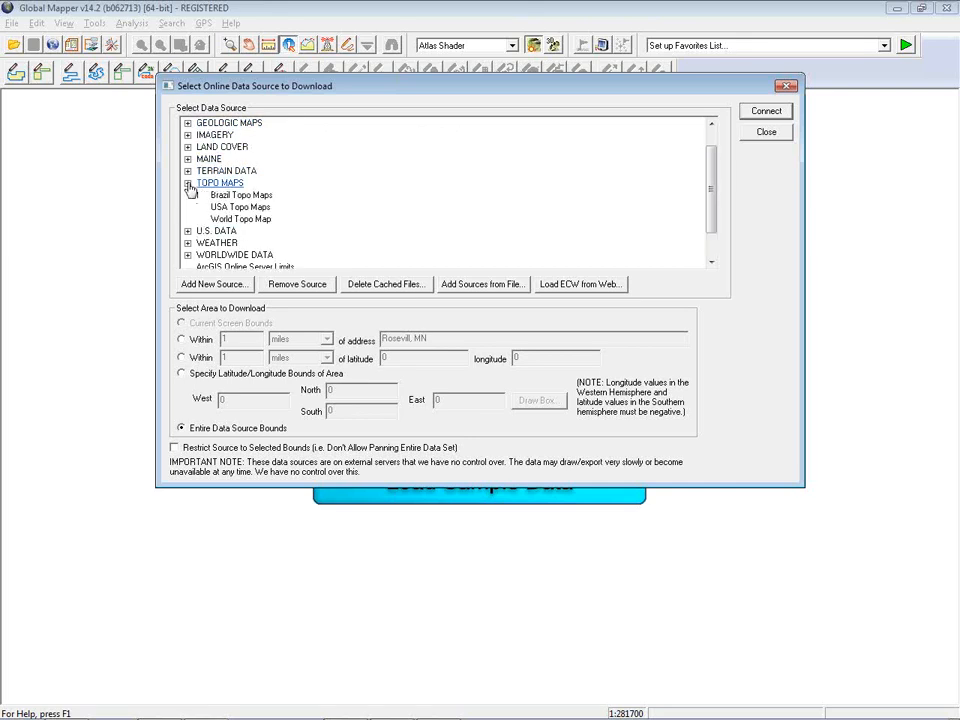
click(205, 185)
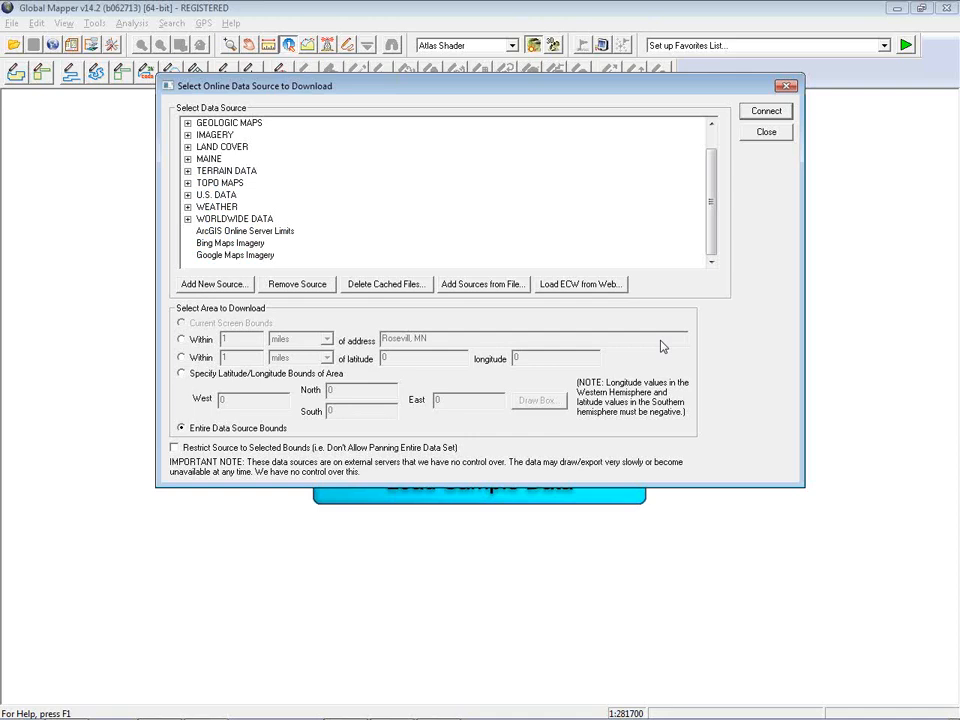
click(766, 134)
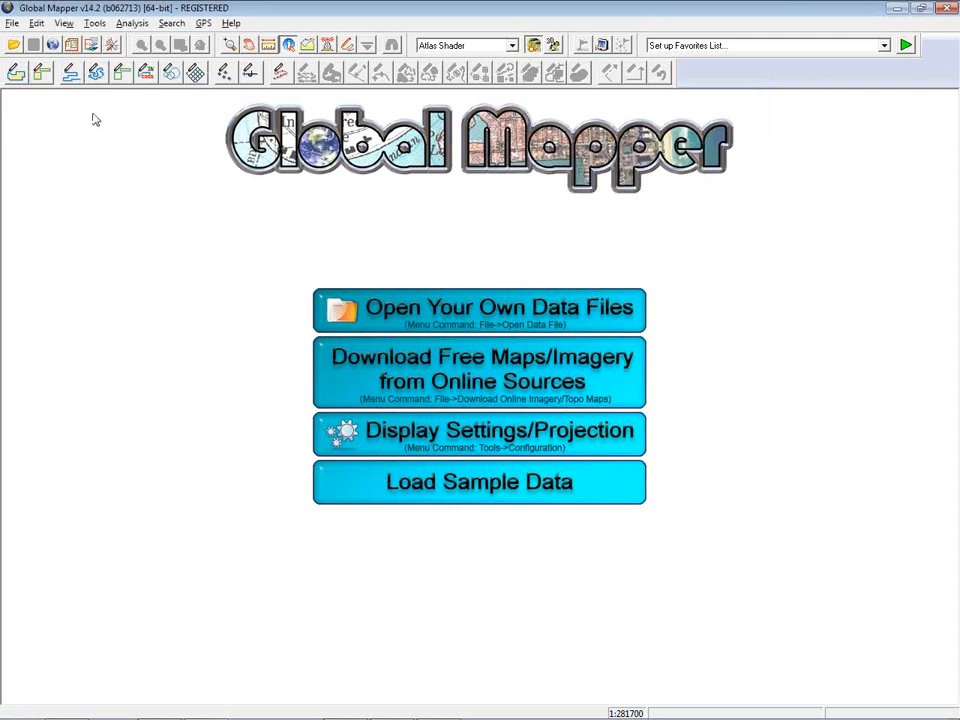
Open the Image Rectification.gmw workspace from the Clay_Co_MN Workspaces folder
click(13, 45)
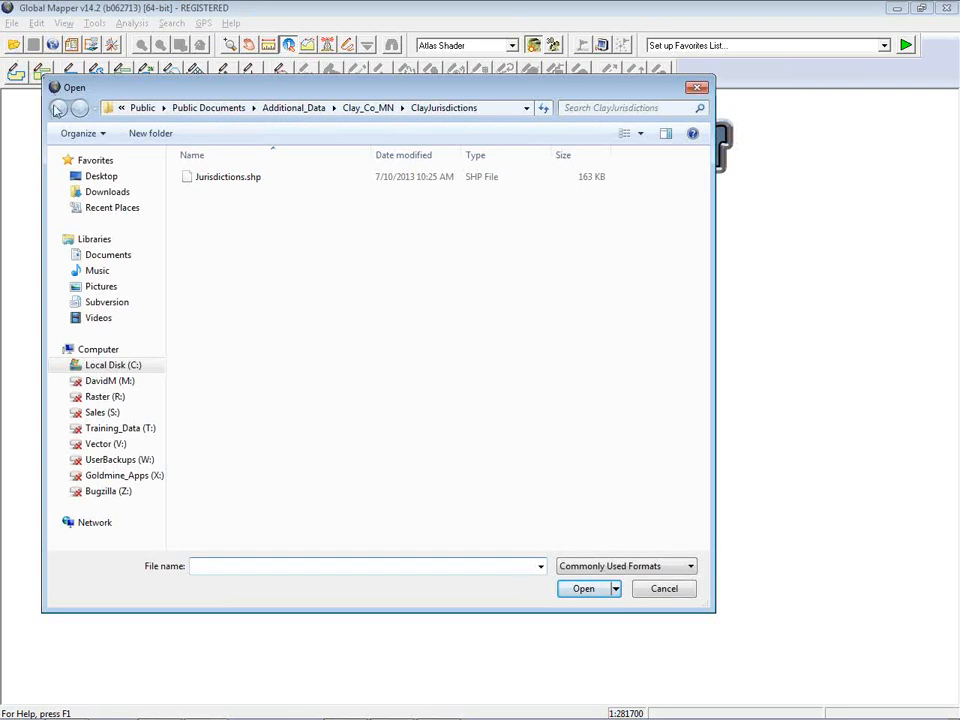
click(349, 108)
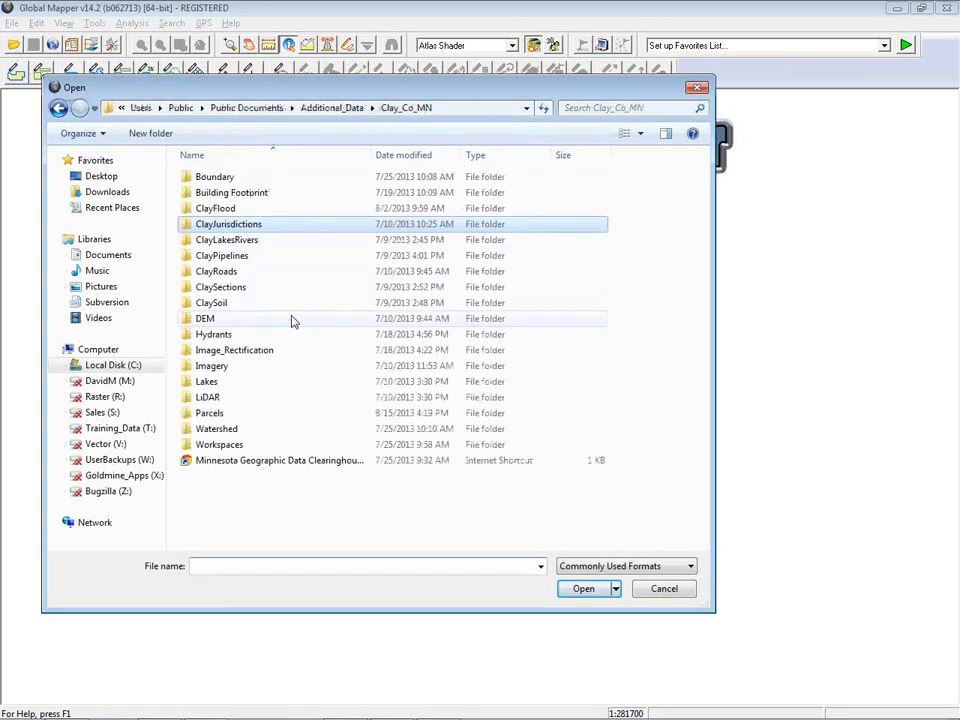
double_click(234, 437)
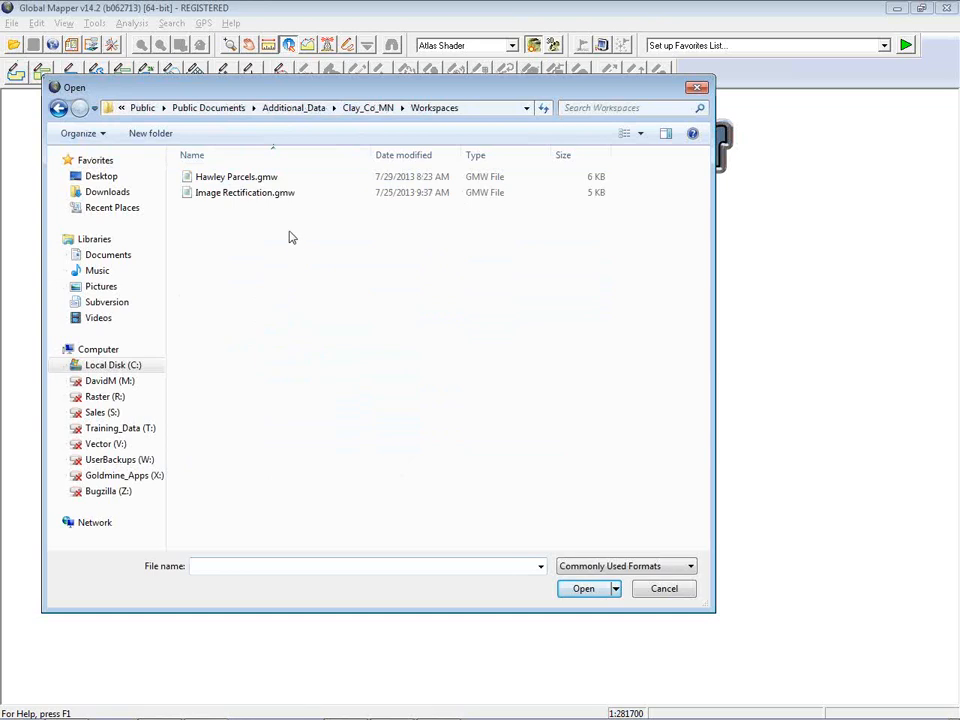
click(272, 194)
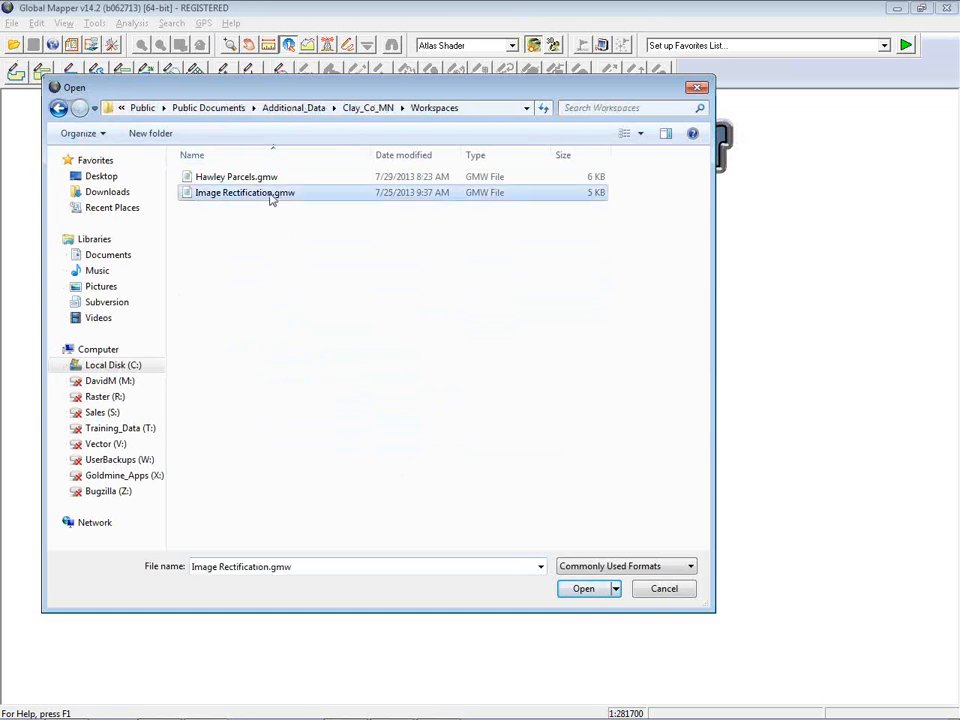
click(583, 589)
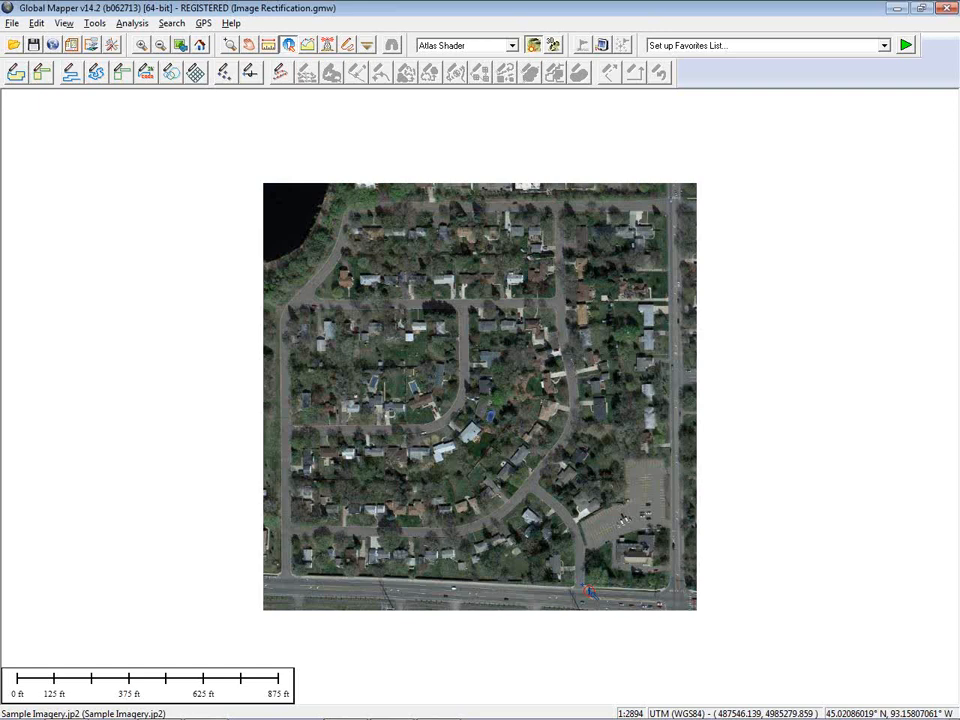
Open Sample Parcels.jpg from the Clay_Co_MN Image_Rectification folder
click(14, 46)
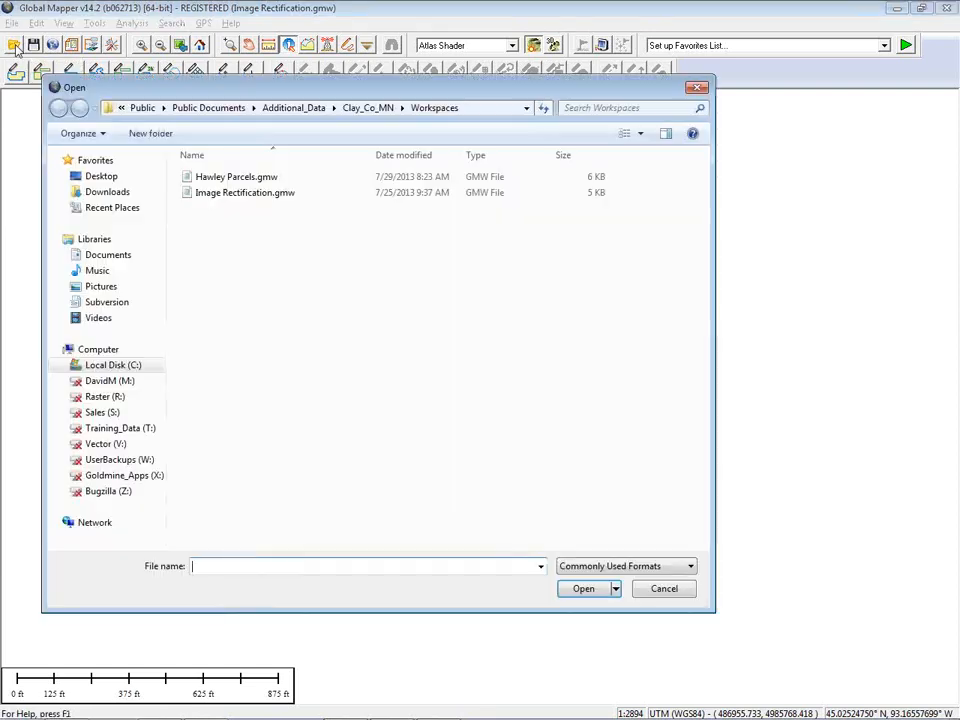
click(365, 110)
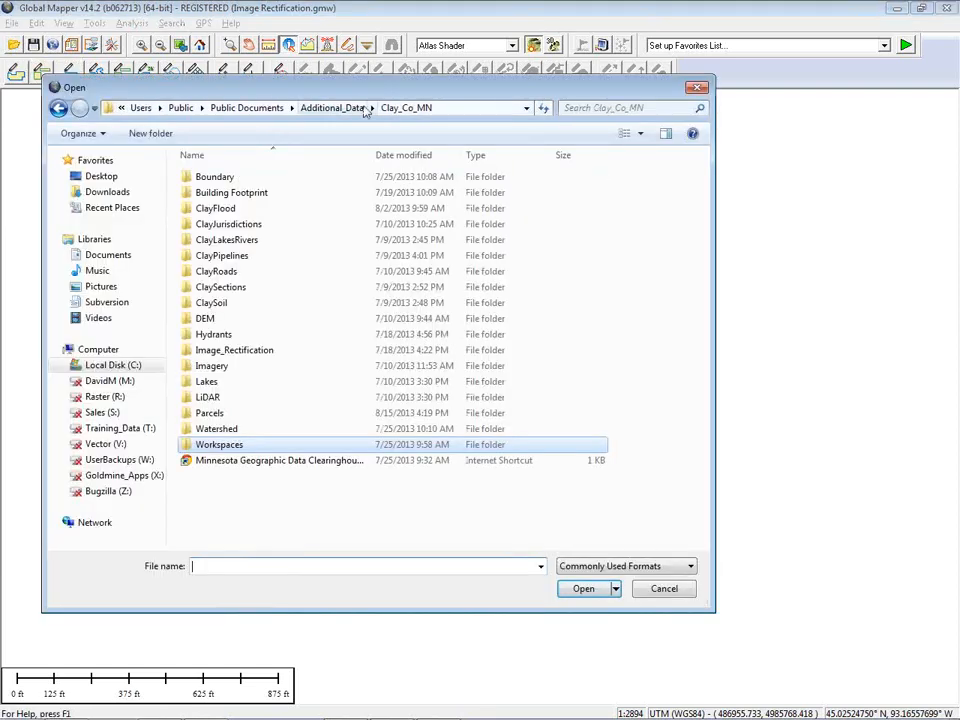
click(268, 352)
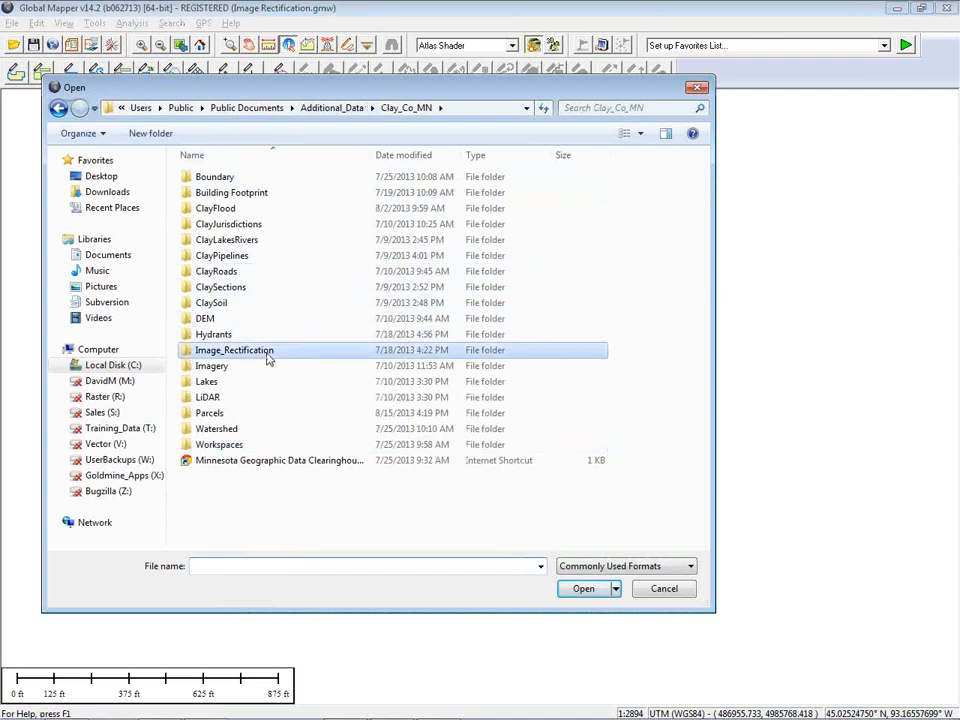
key(Return)
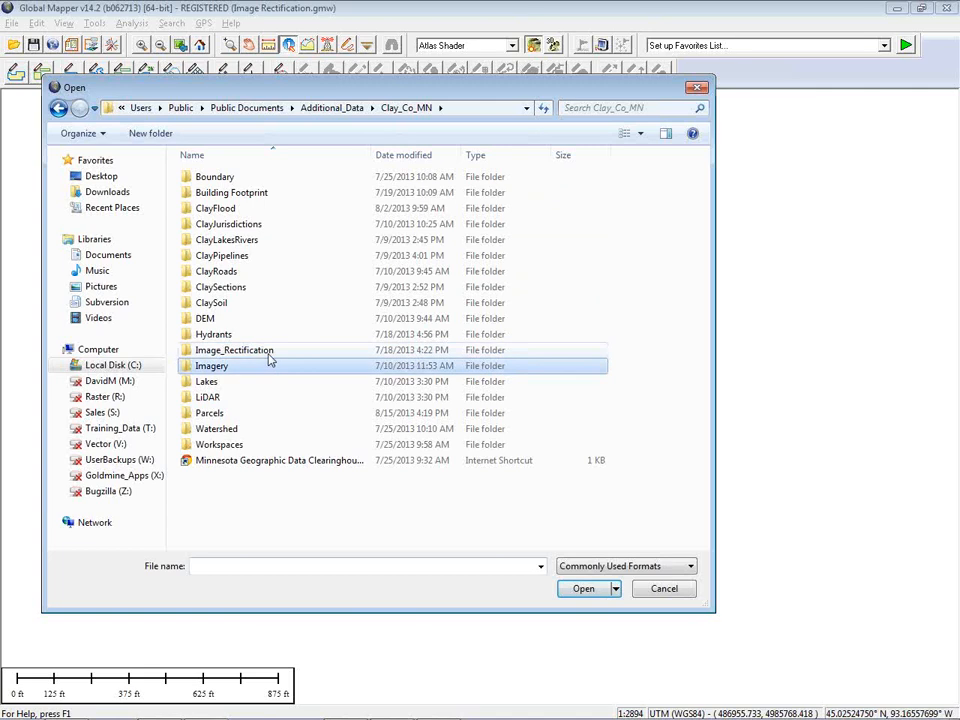
key(Return)
click(305, 190)
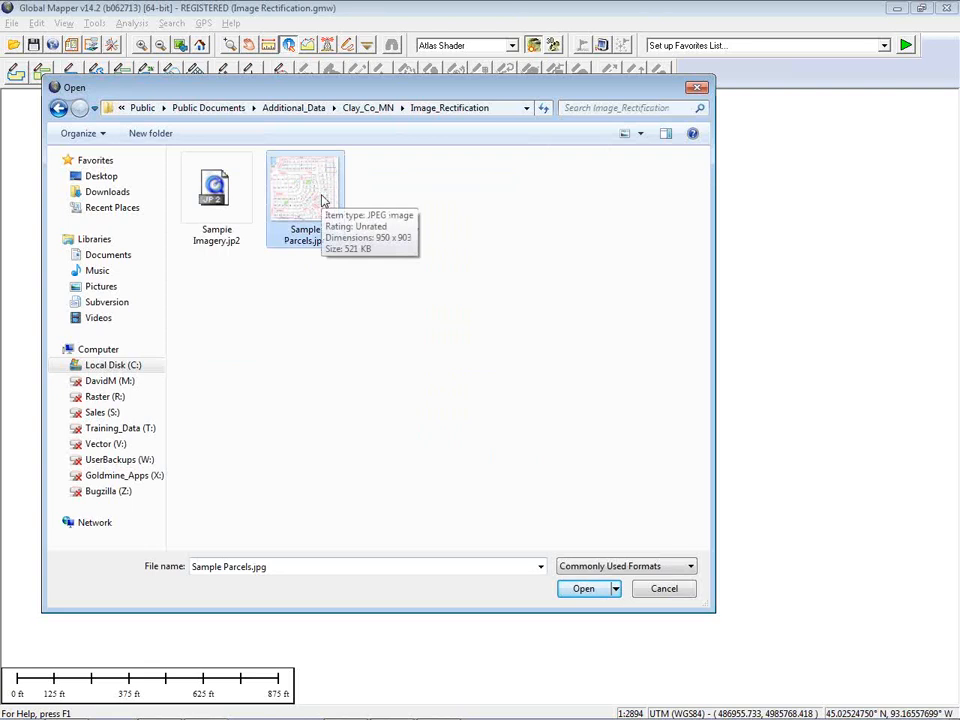
click(584, 589)
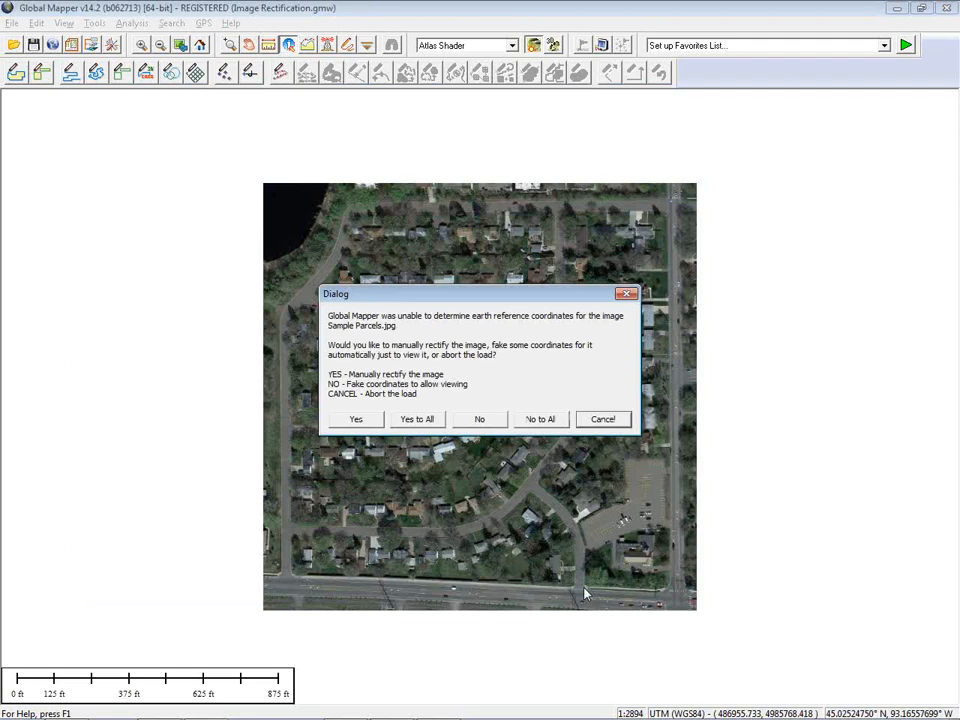
Choose to rectify the image manually, load the control points from Parcels_Control_Points.gcp, and accept the rectification
click(344, 421)
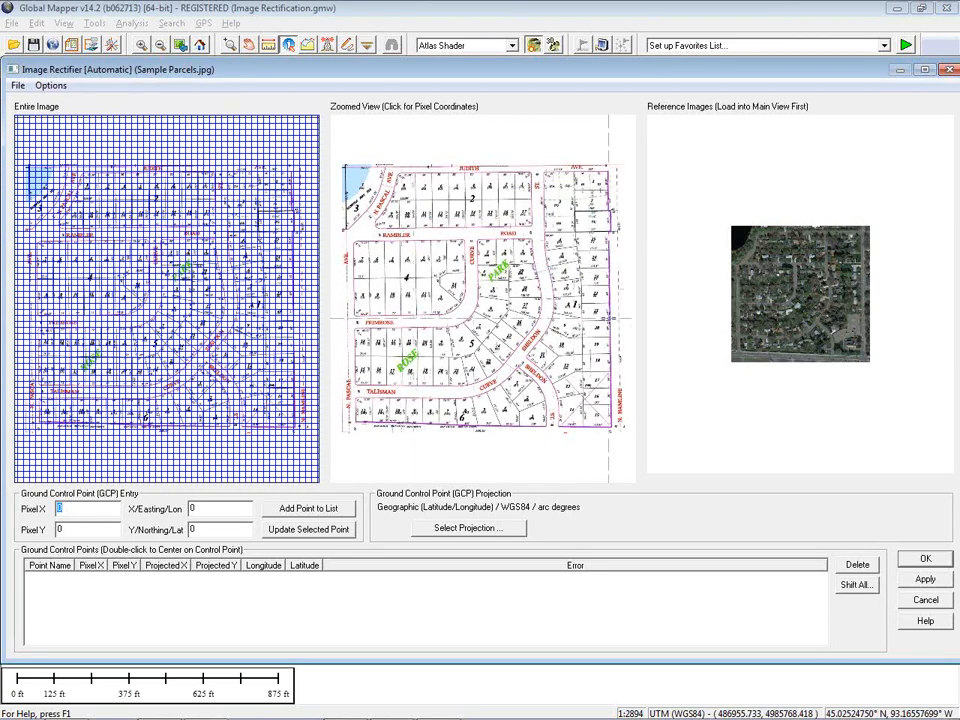
scroll(801, 297, up, 1)
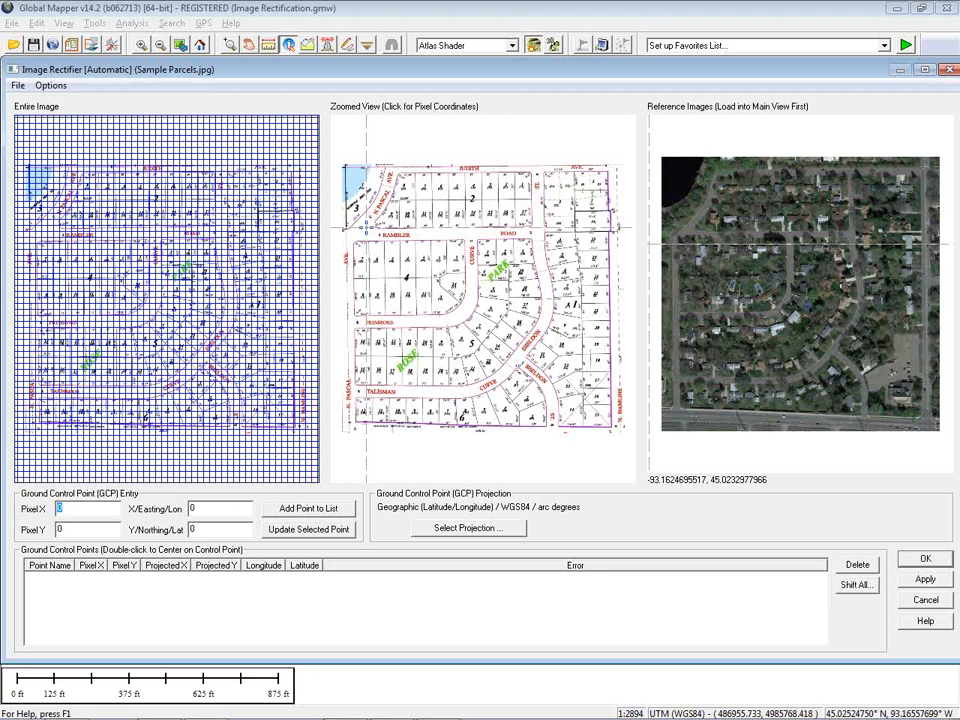
click(19, 86)
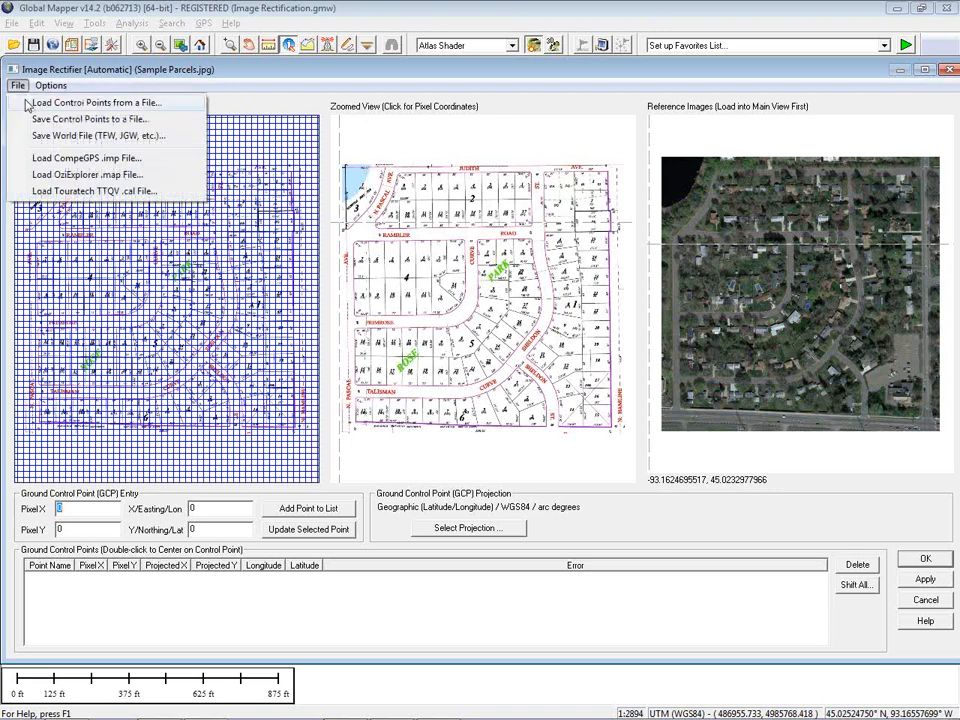
click(28, 103)
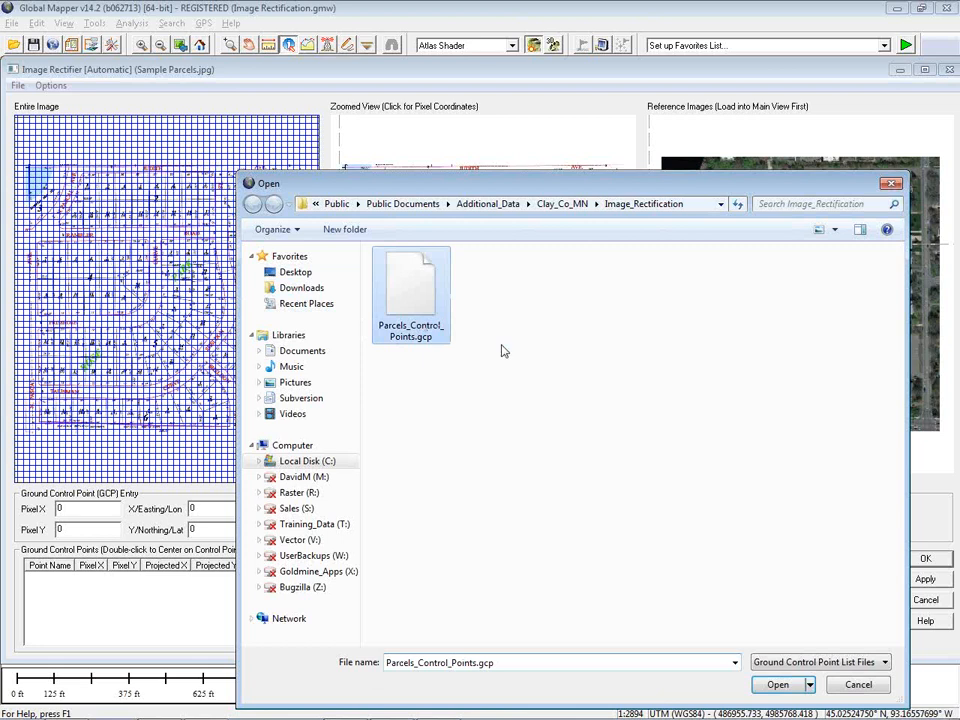
click(777, 684)
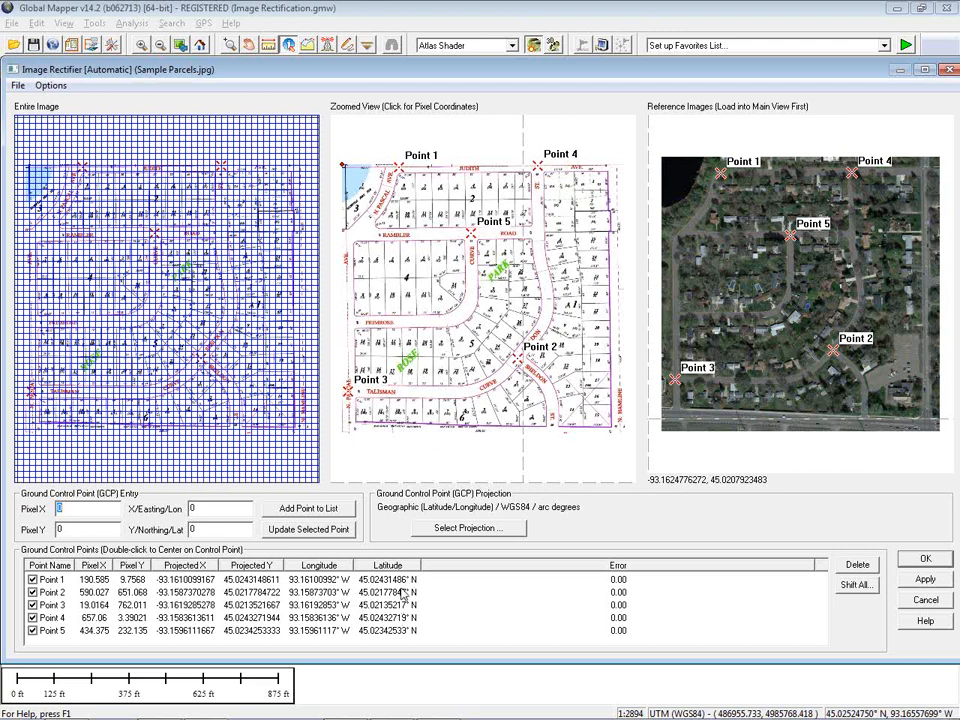
click(924, 560)
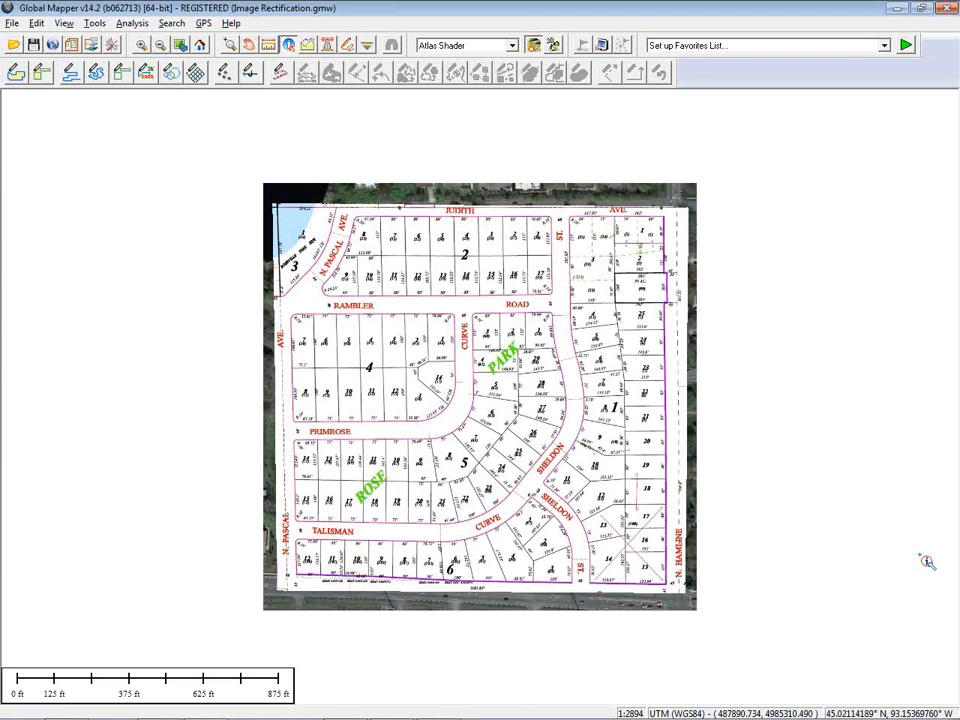
Open the Overlay Control Center and toggle the Sample Parcels and Sample Imagery layers off and back on
click(92, 45)
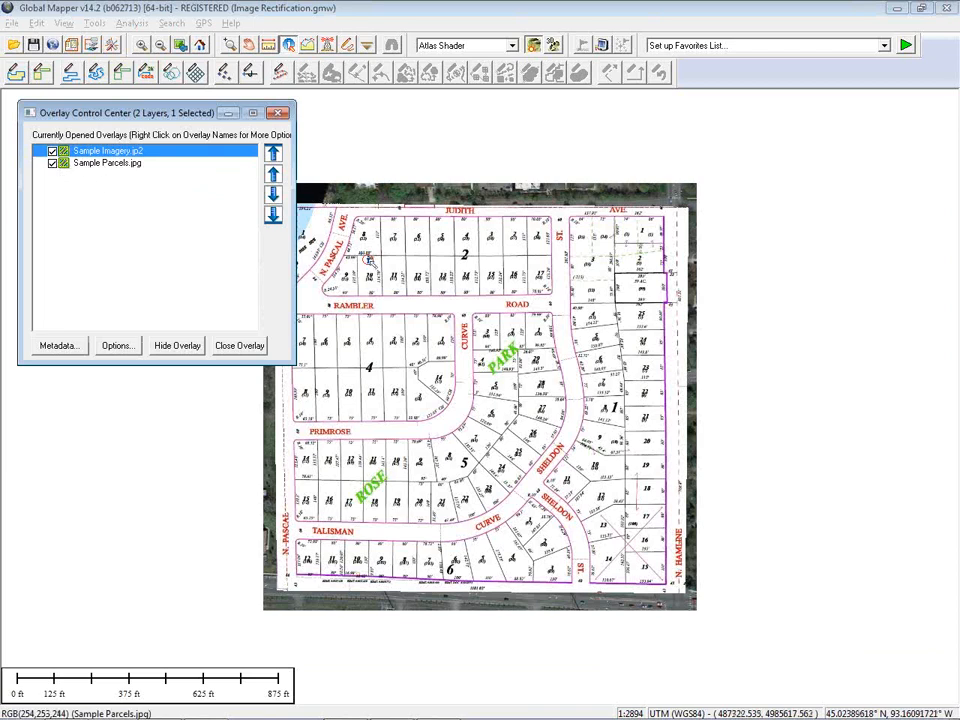
drag(295, 266, 240, 266)
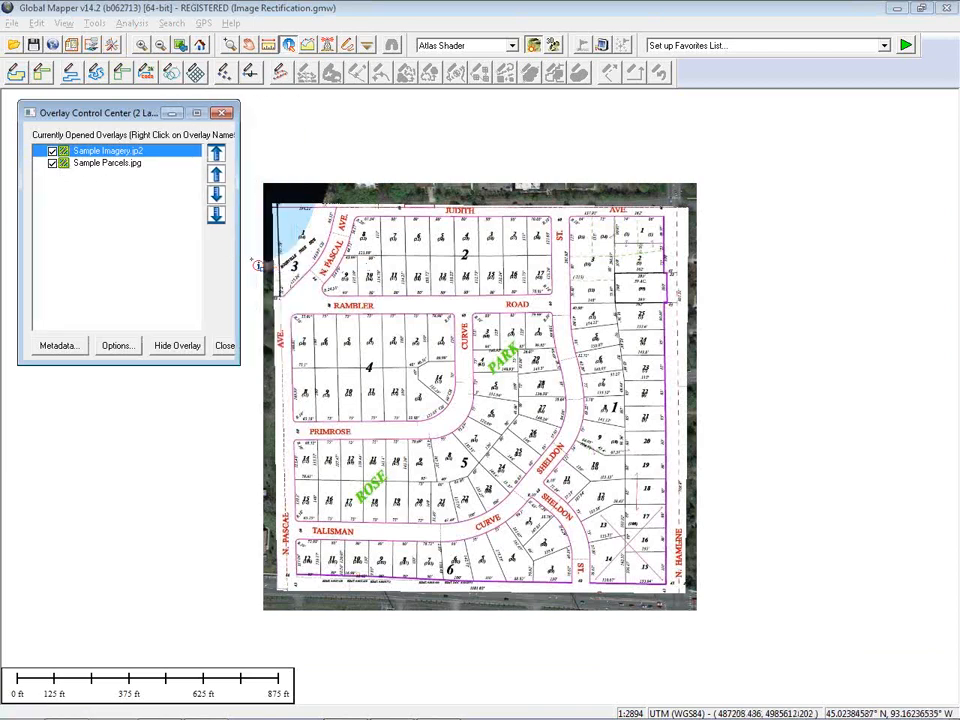
click(52, 163)
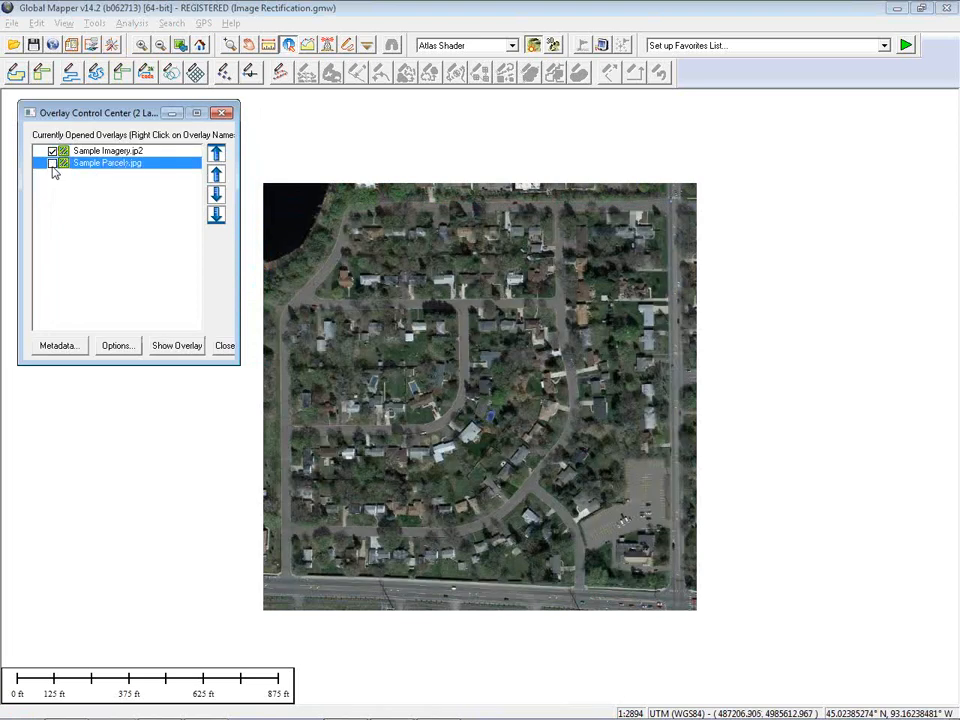
click(52, 163)
click(52, 151)
click(52, 151)
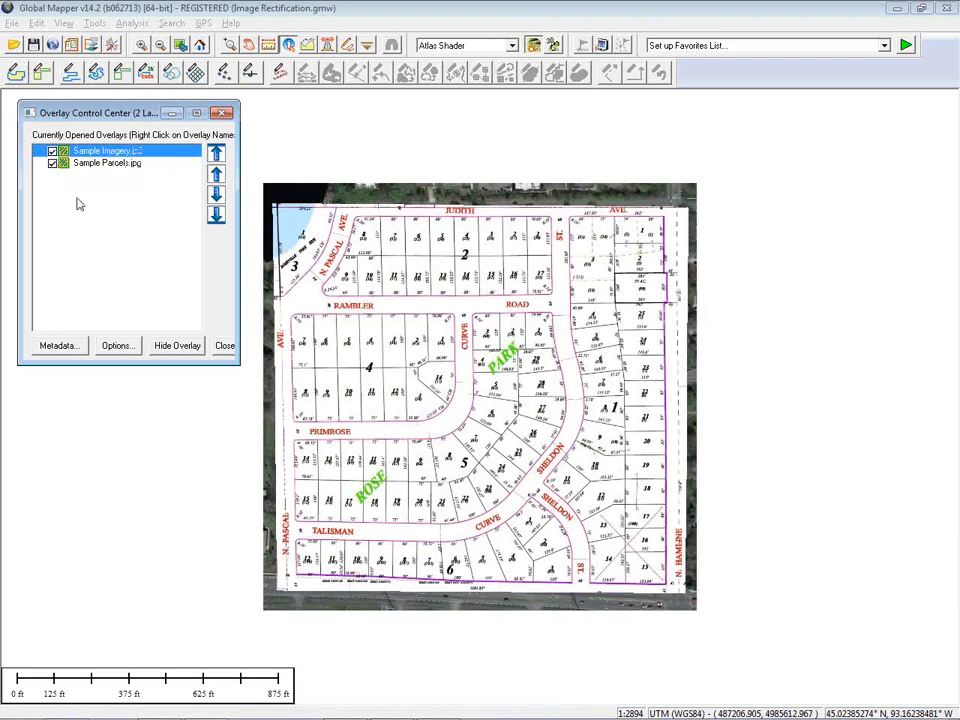
Swipe the Sample Parcels.jpg layer on and off over the imagery with the Image Swipe tool
click(368, 46)
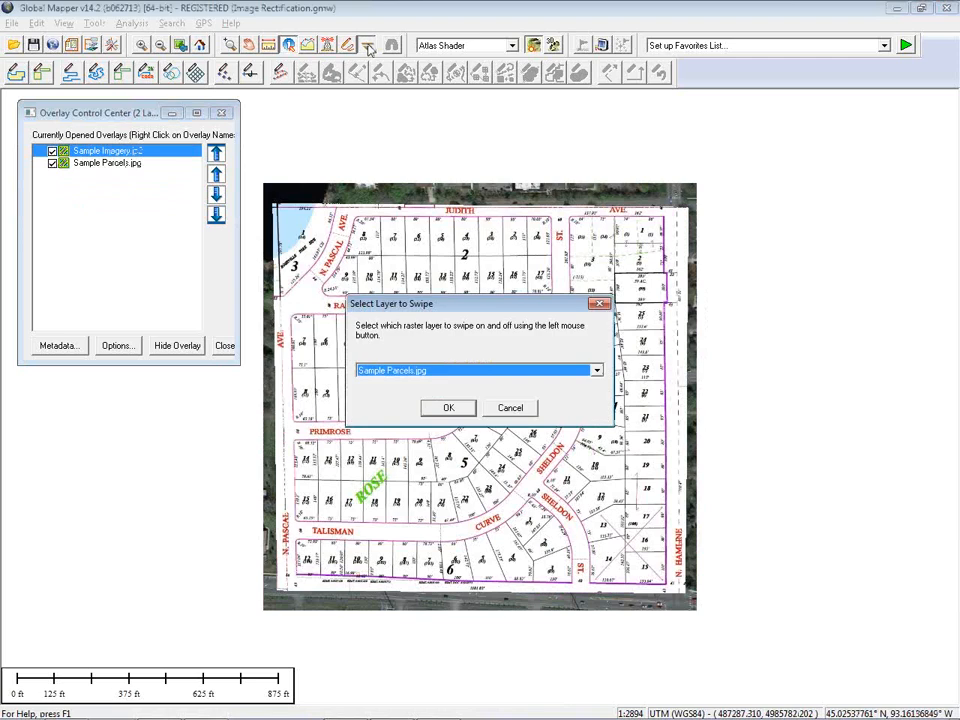
click(447, 408)
mouse_move(438, 212)
mouse_down()
mouse_move(442, 394)
mouse_move(426, 195)
mouse_up()
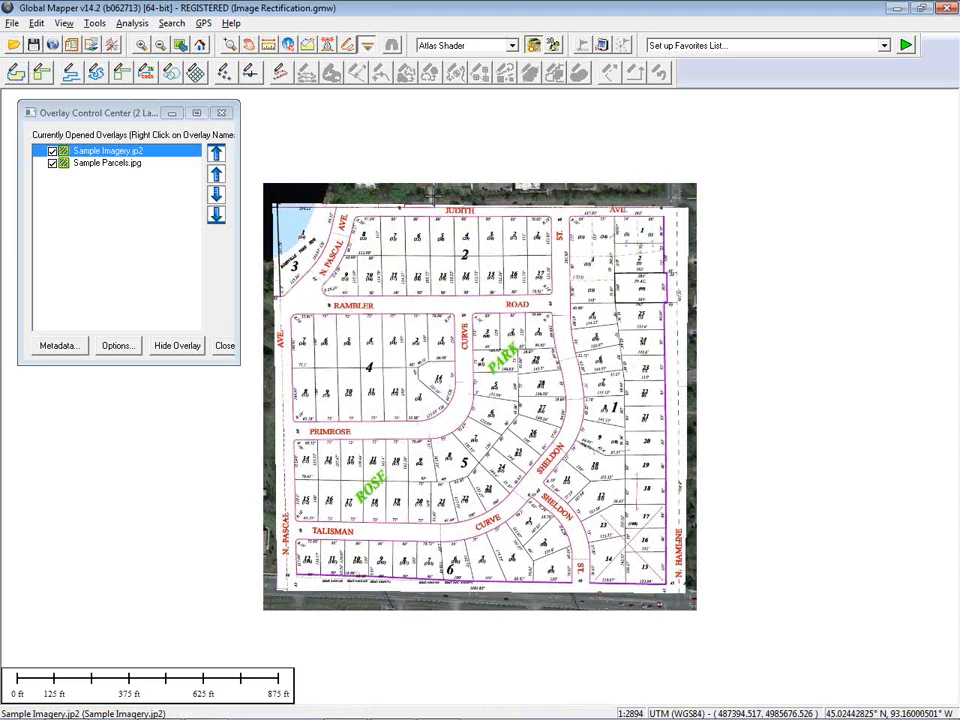
drag(366, 205, 330, 342)
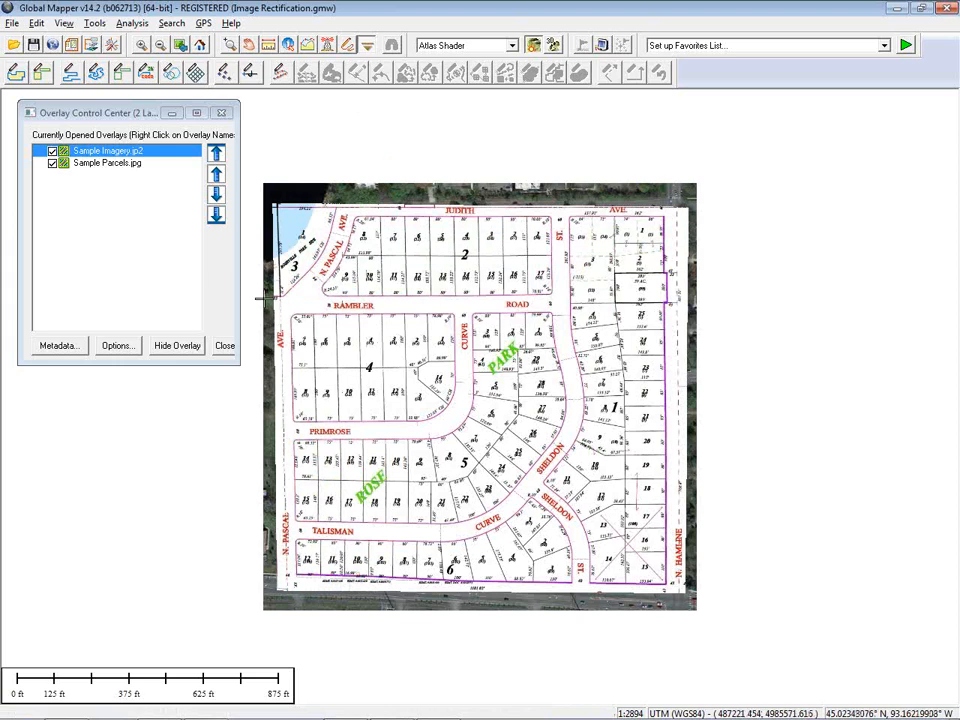
Set the Sample Parcels layer's translucency to about 35% in its raster options and apply it
click(105, 163)
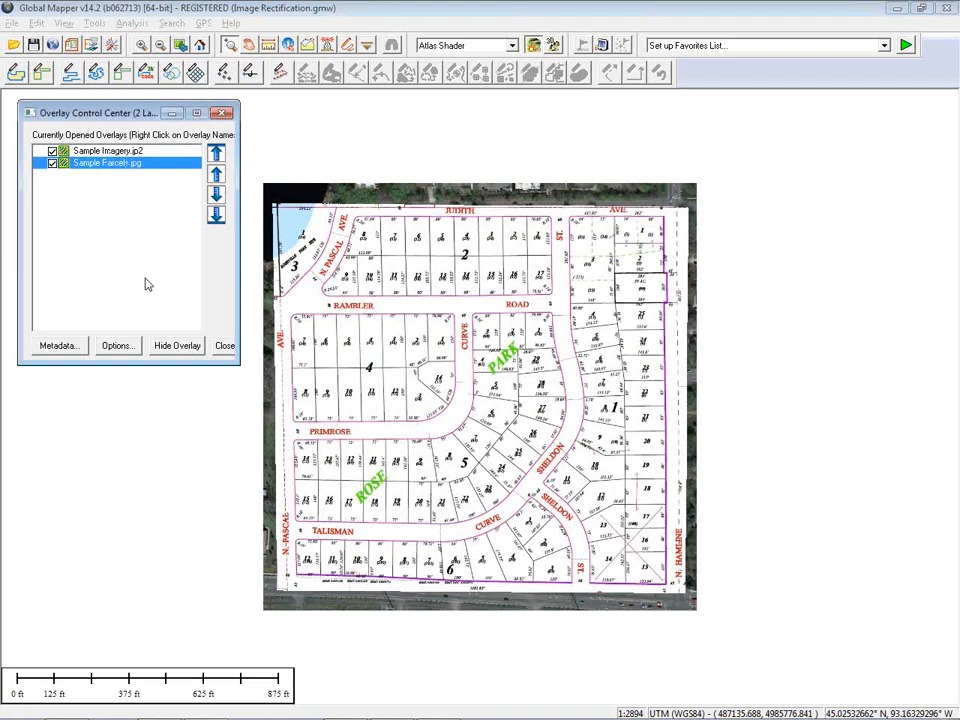
click(120, 347)
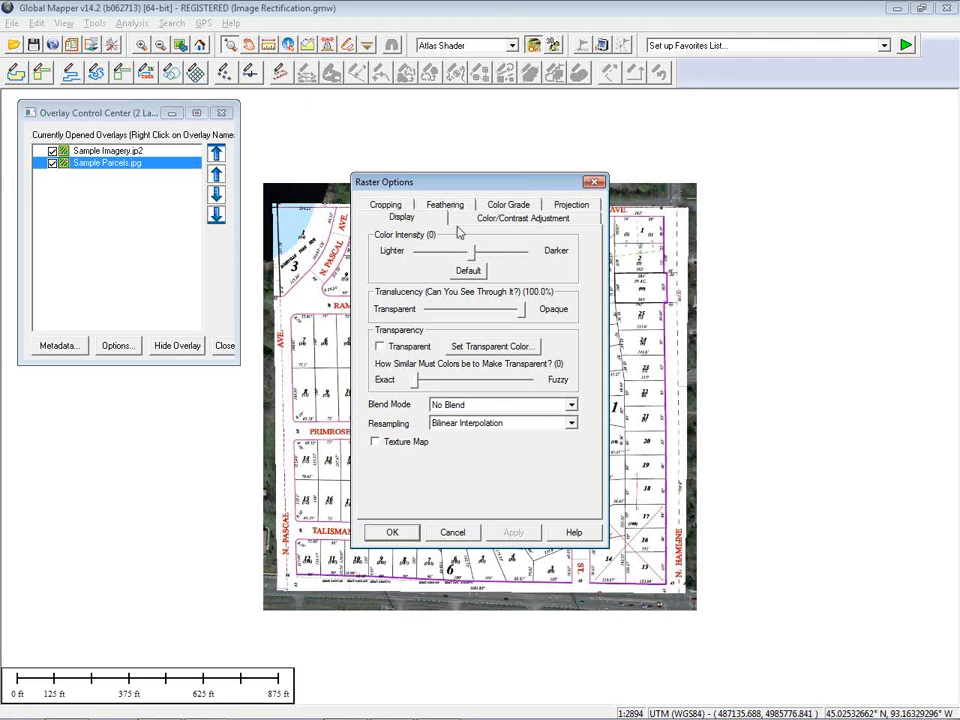
click(522, 310)
drag(517, 313, 465, 321)
drag(510, 189, 824, 144)
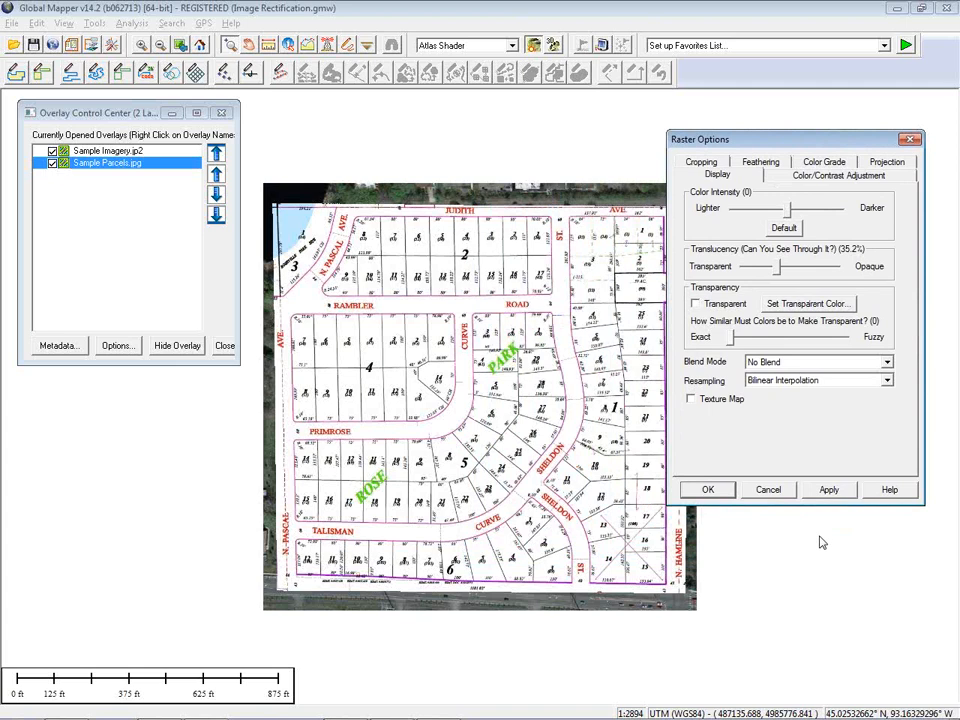
click(828, 490)
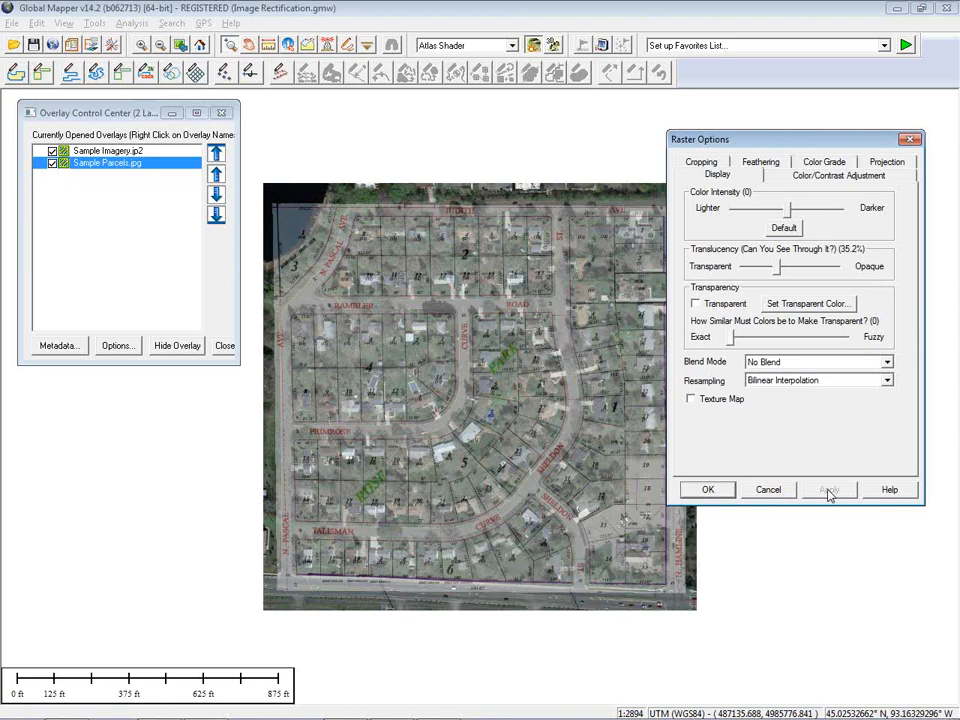
click(714, 490)
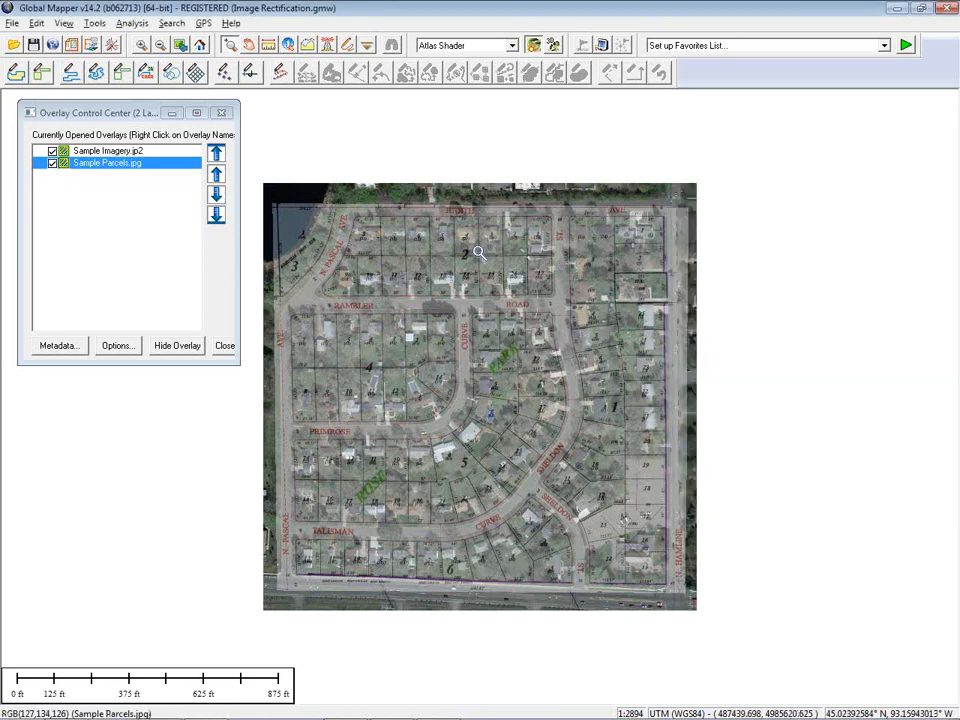
Zoom in and digitize a new Parcels area feature tracing lot 4 along Rambler, then accept its feature info
drag(320, 283, 454, 392)
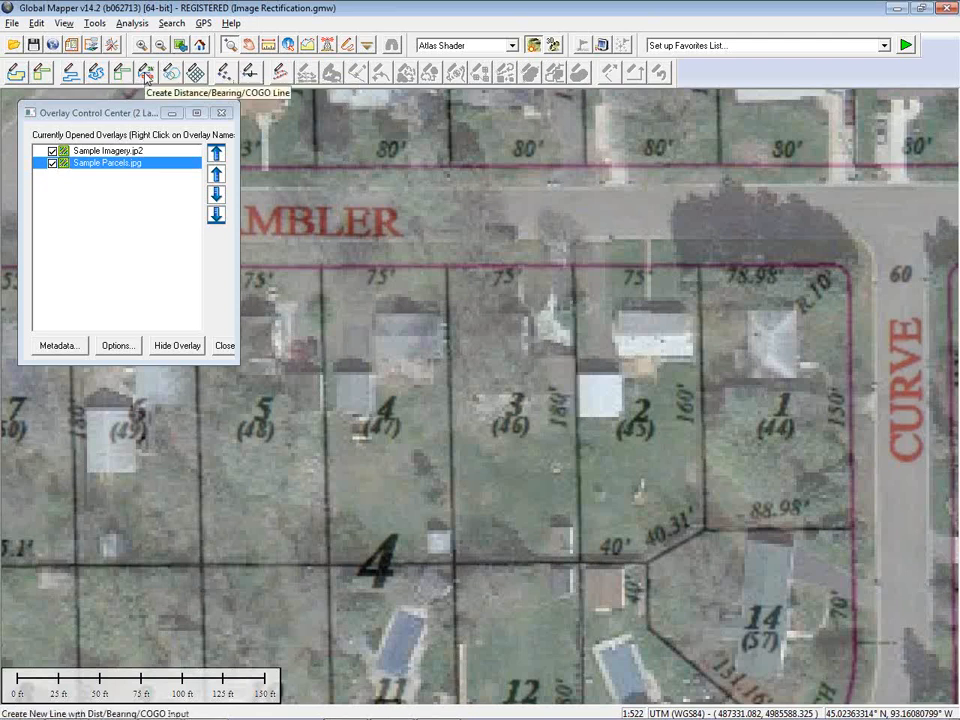
click(148, 74)
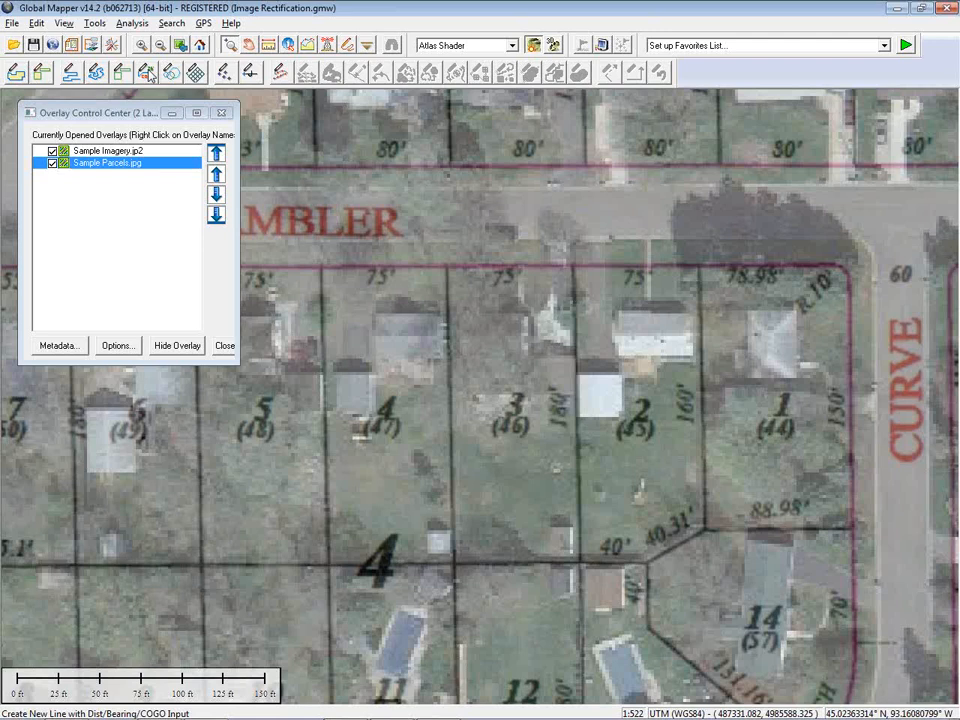
click(16, 77)
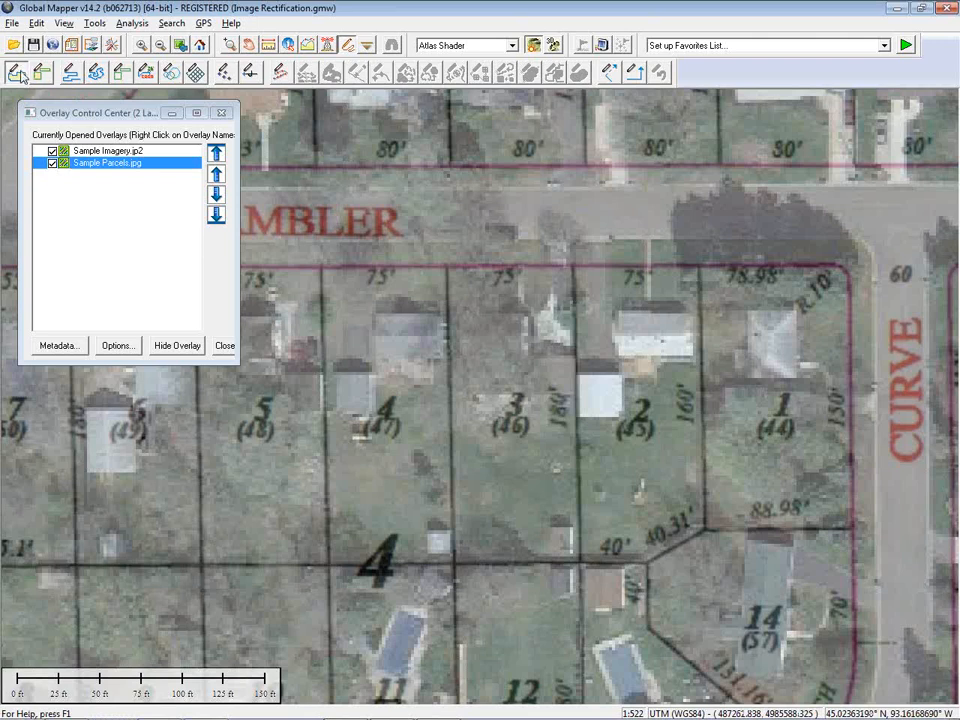
click(320, 268)
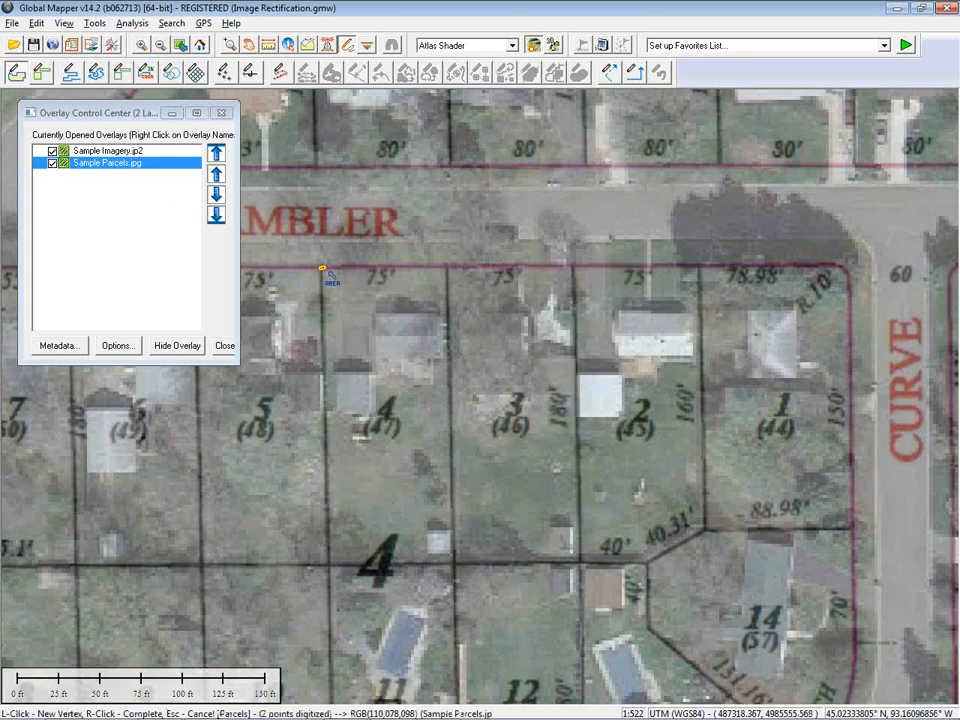
click(446, 268)
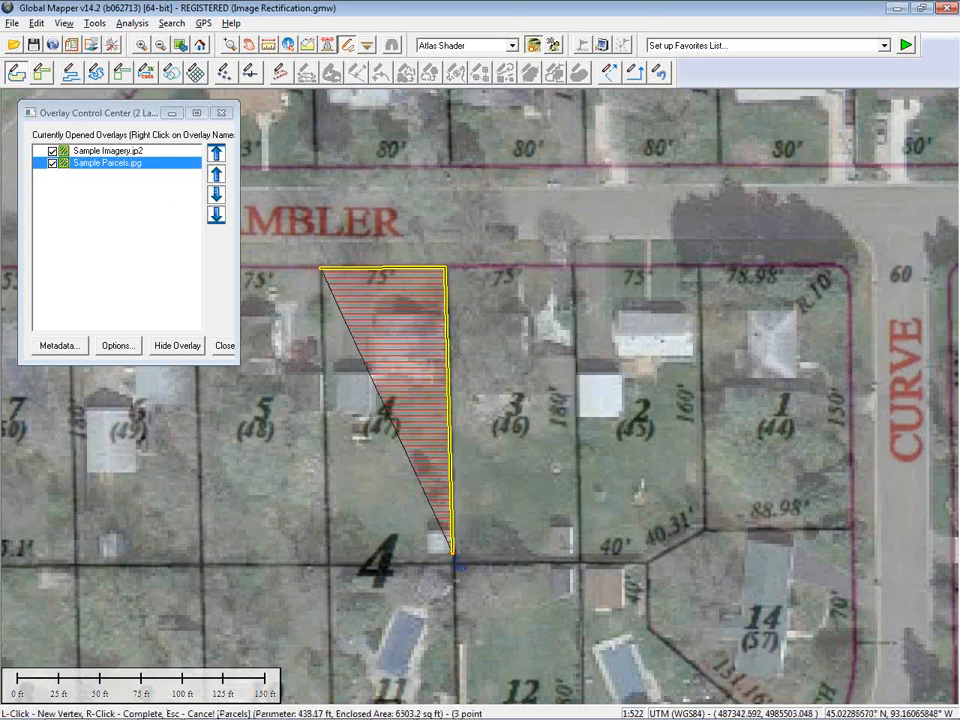
click(453, 561)
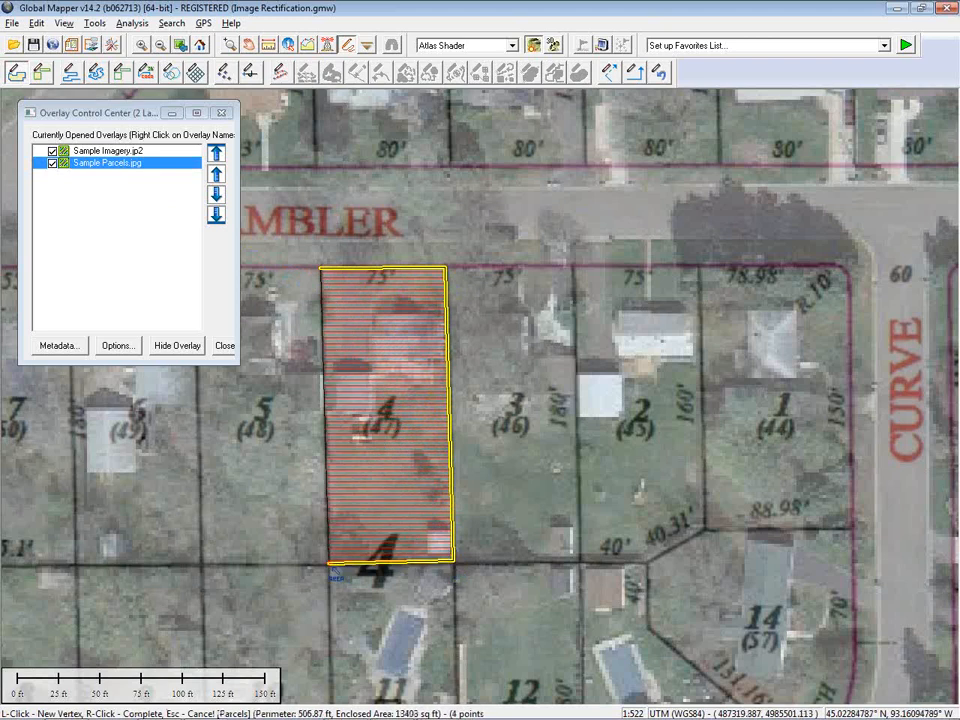
right_click(331, 564)
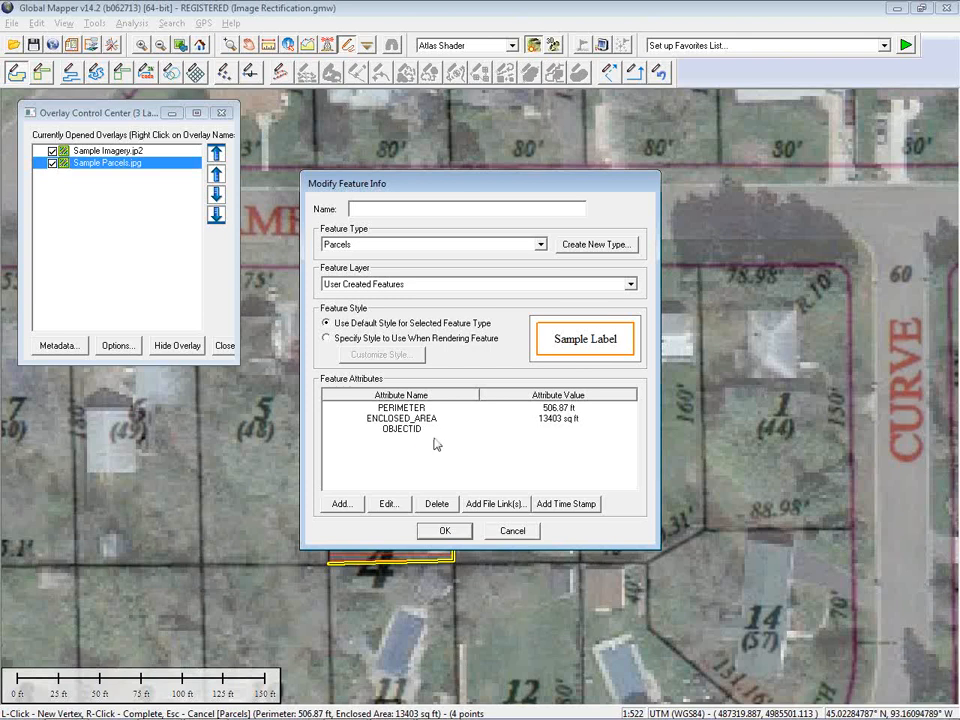
click(447, 531)
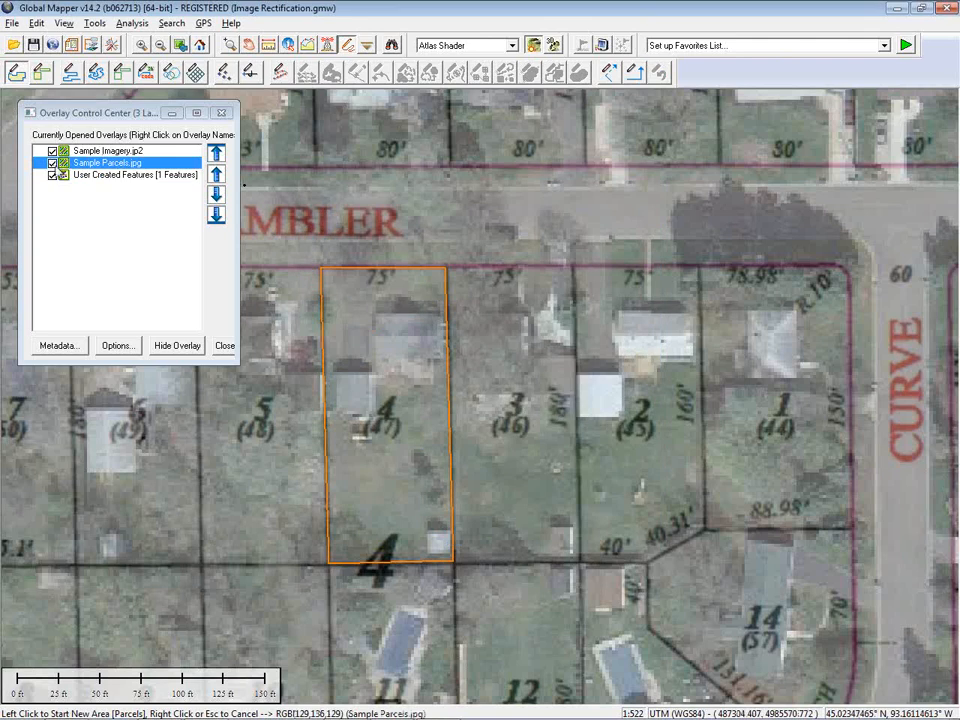
Hide the Sample Parcels and Sample Imagery layers to view the new parcel alone, then show them again
click(52, 162)
click(52, 150)
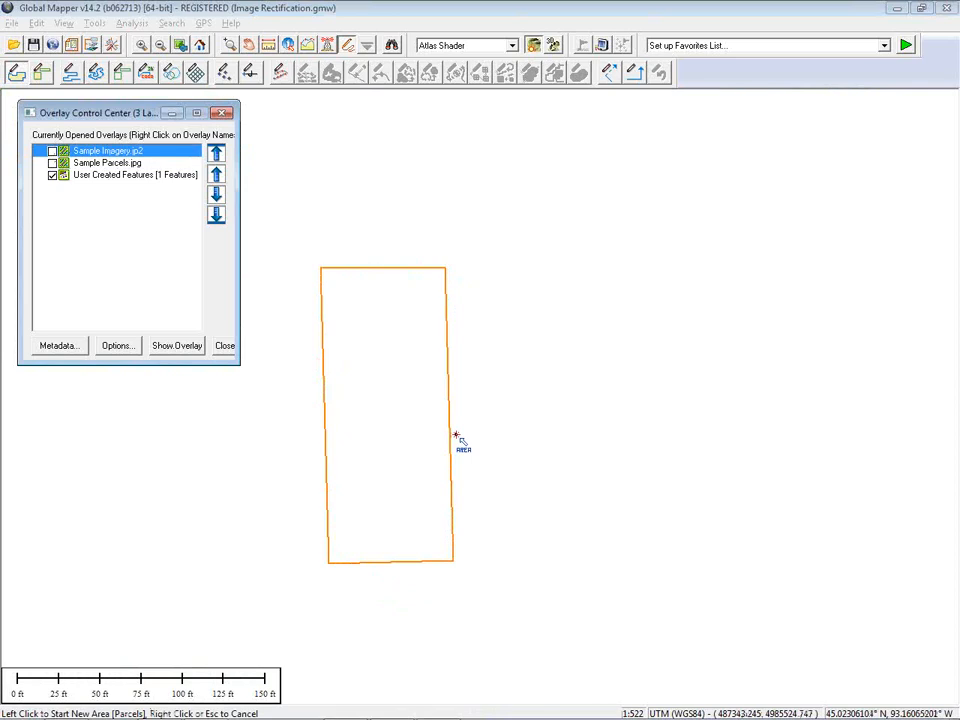
click(52, 163)
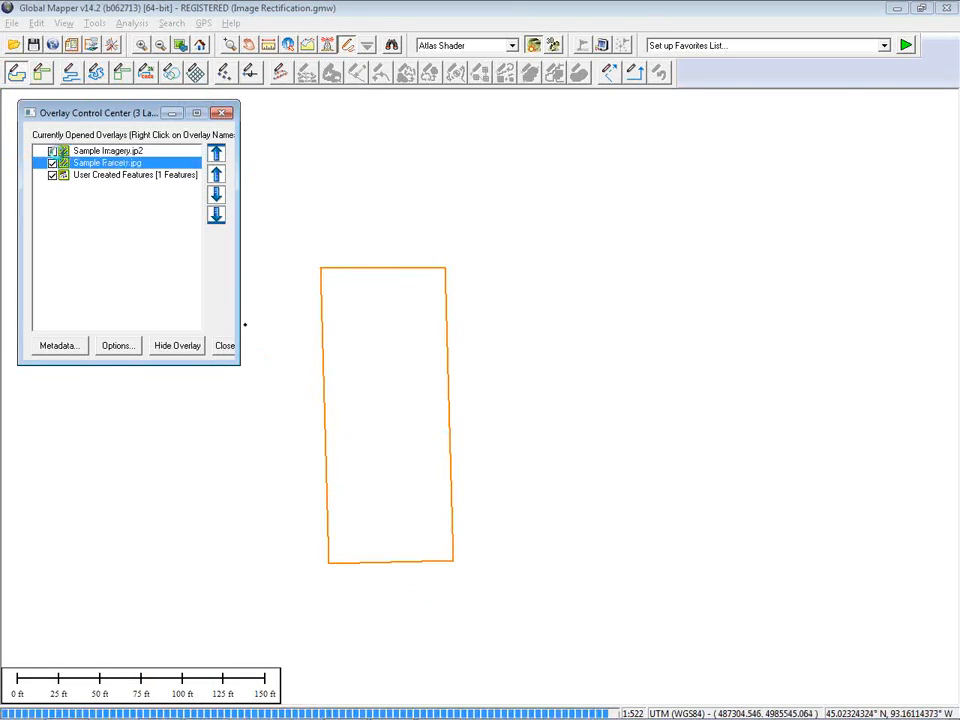
click(52, 151)
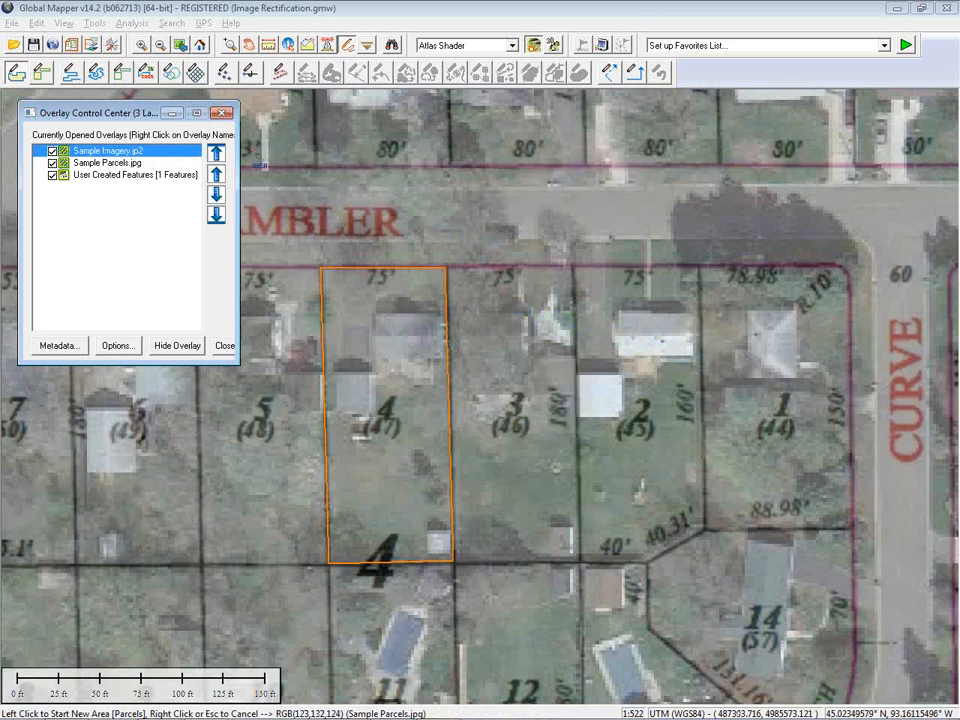
Digitize a second Parcels area feature tracing lot 3 beside lot 4, then accept its feature info
click(459, 272)
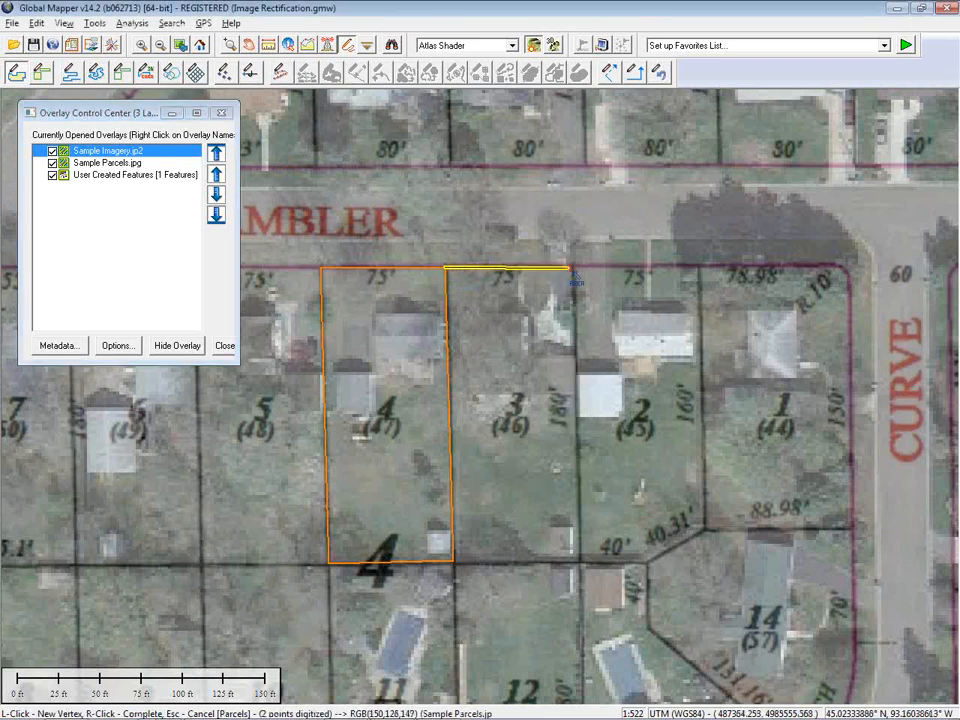
click(573, 267)
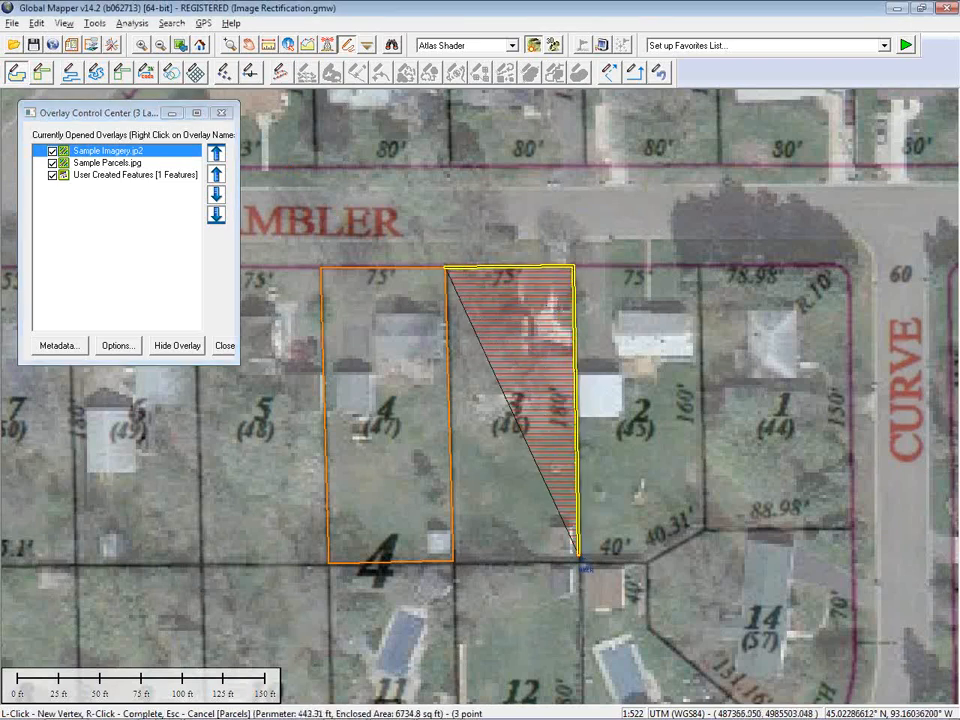
click(578, 563)
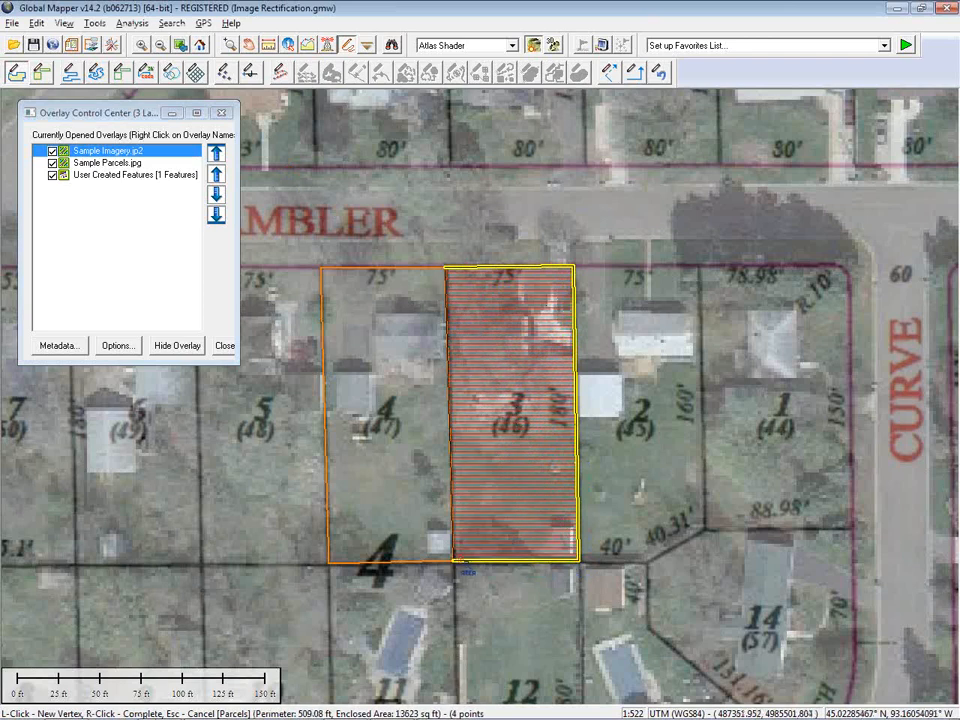
right_click(460, 565)
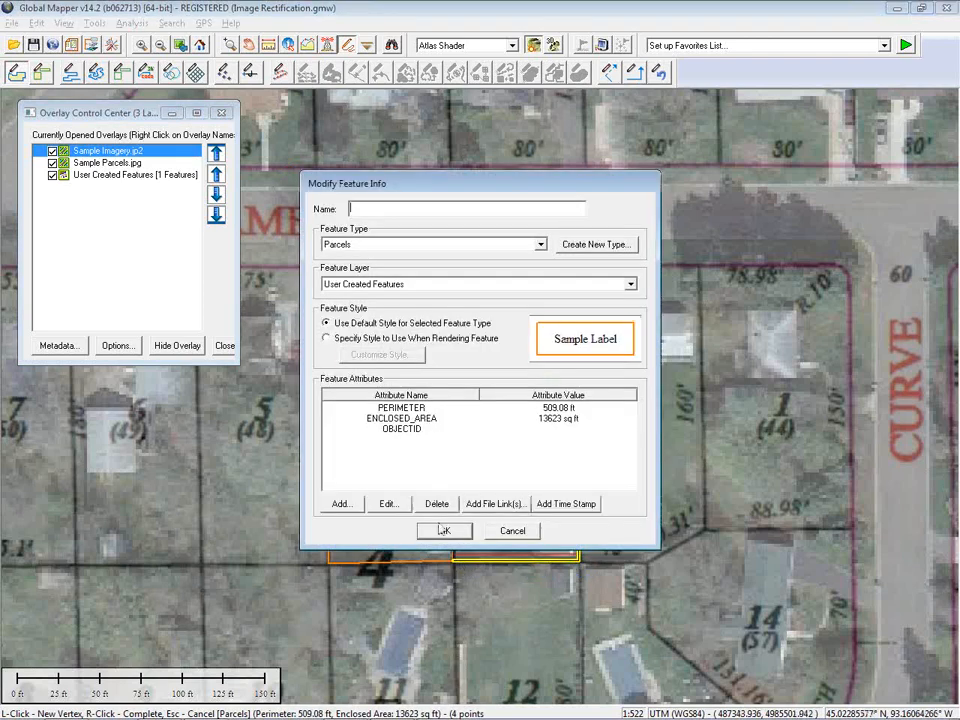
click(444, 530)
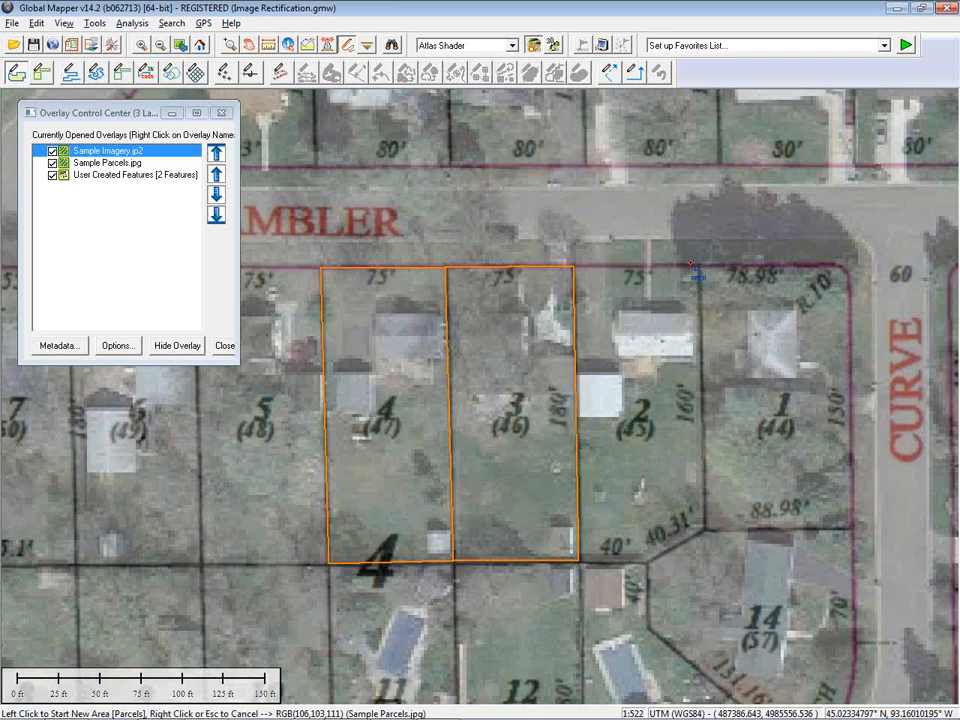
Unload all data without saving a workspace
key(ctrl+u)
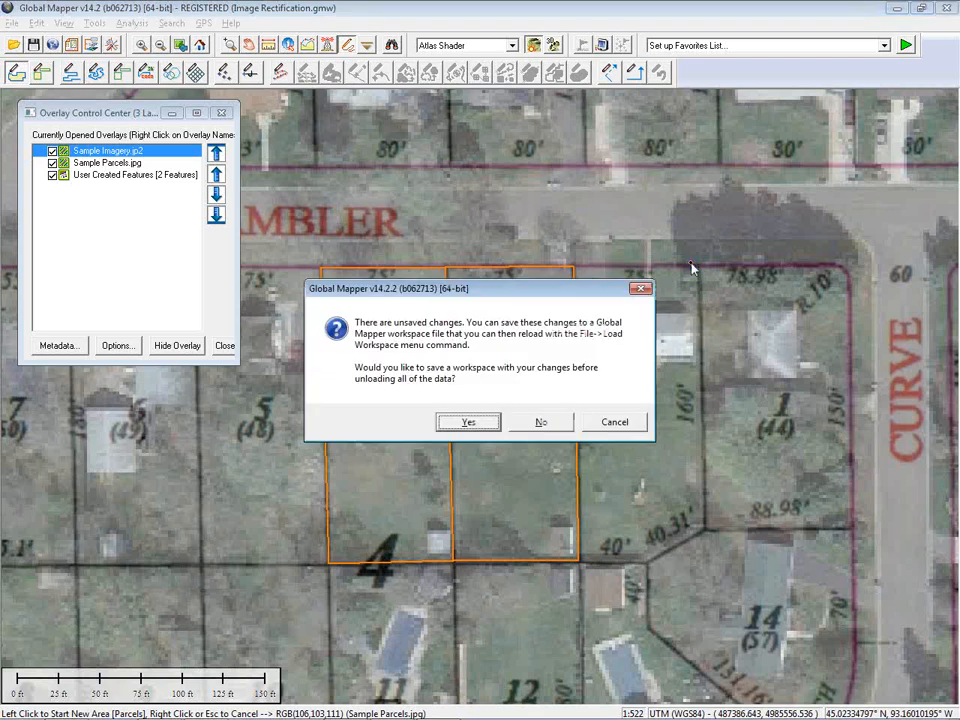
click(540, 422)
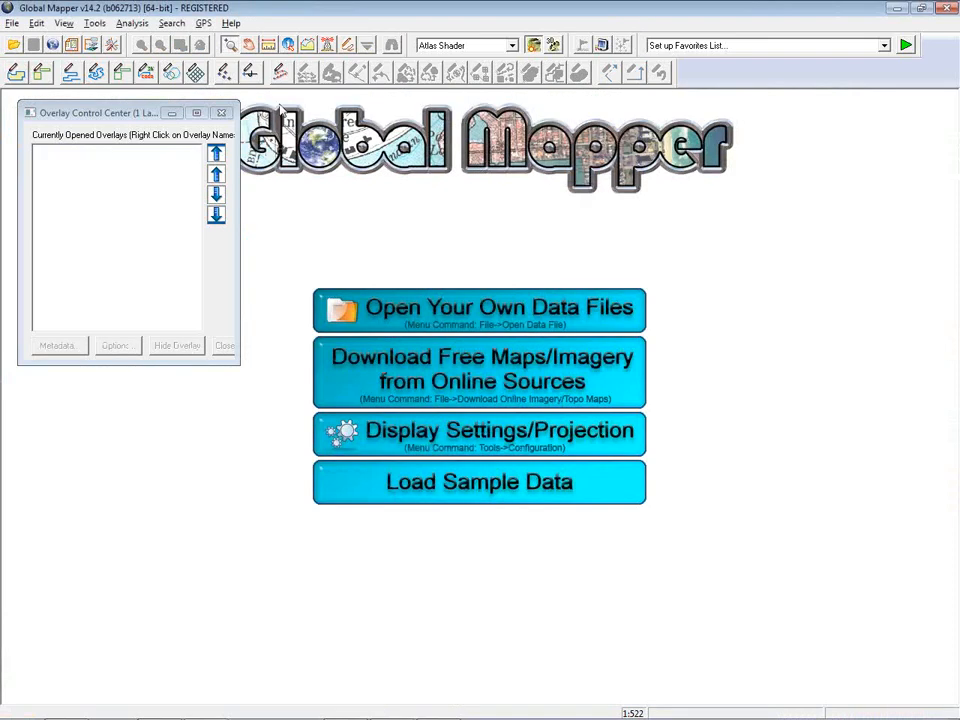
Open the Hawley Parcels.gmw workspace from the Clay_Co_MN Workspaces folder
click(15, 47)
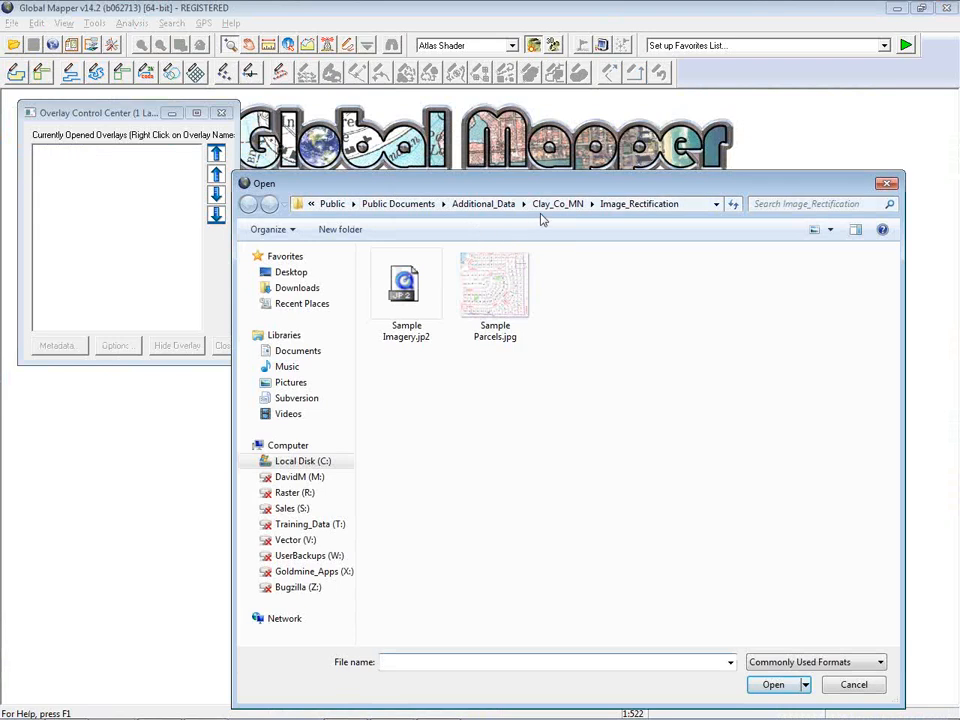
click(550, 205)
double_click(420, 537)
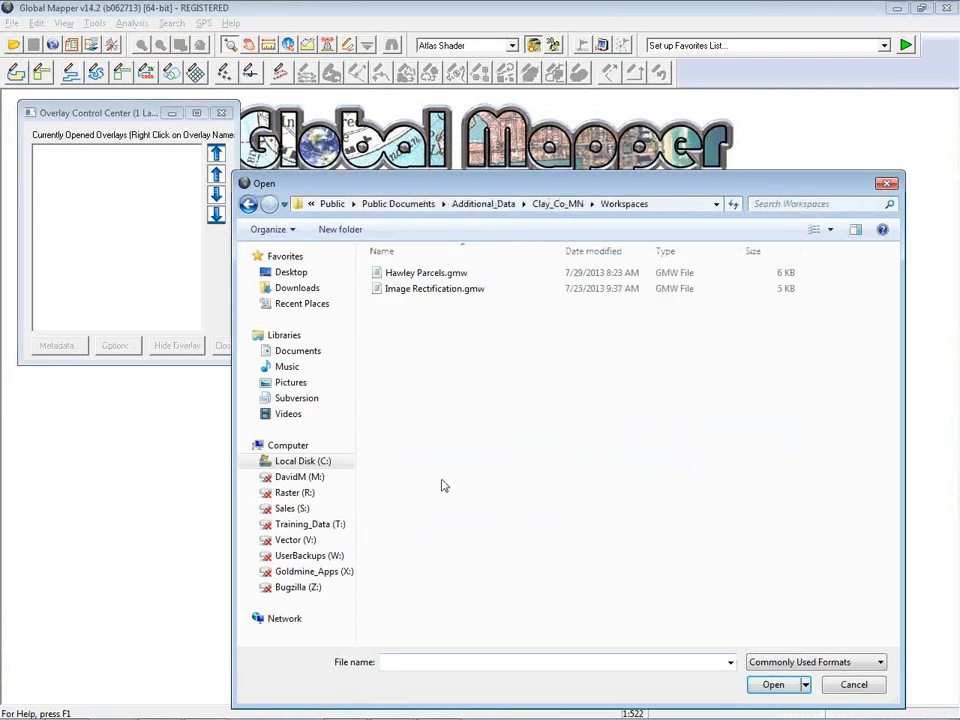
click(450, 273)
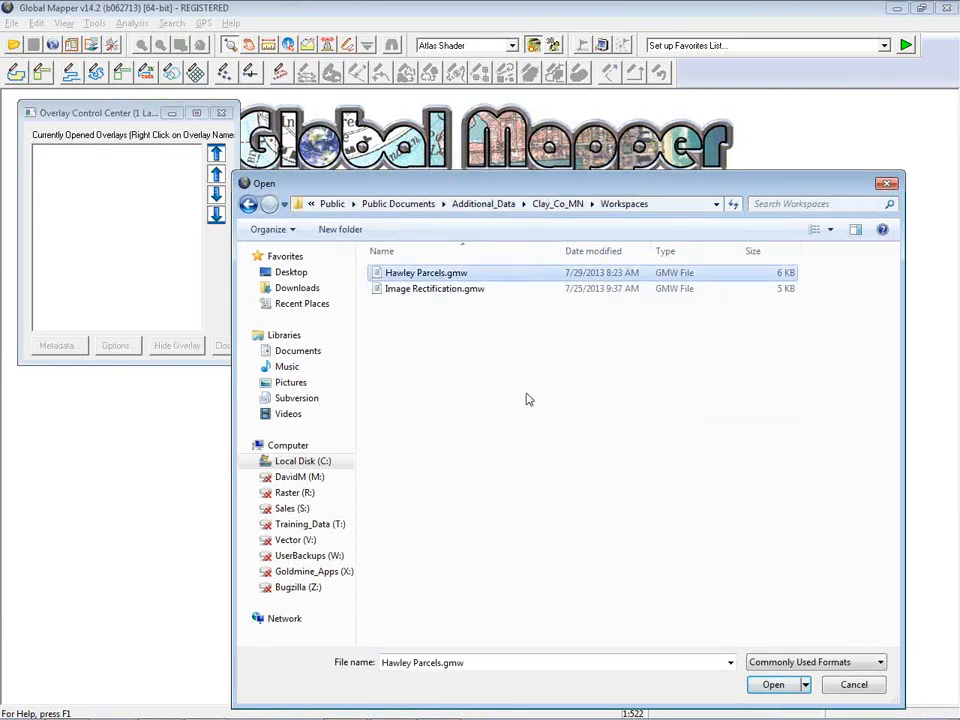
click(773, 685)
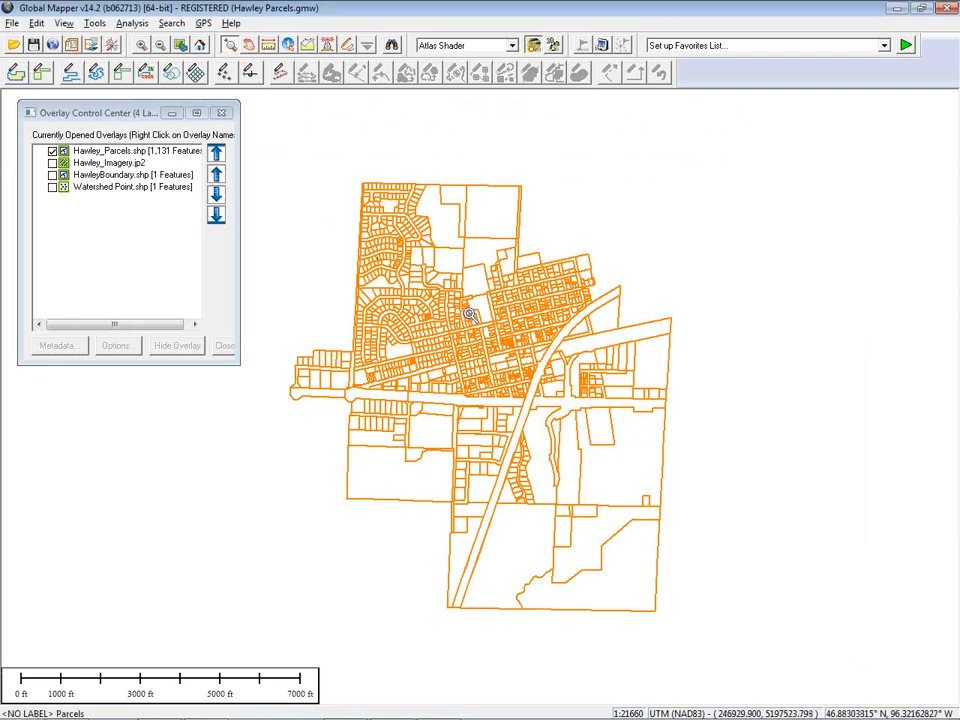
Zoom into the town centre and inspect the attributes of several parcels with the Feature Info tool
drag(469, 314, 521, 366)
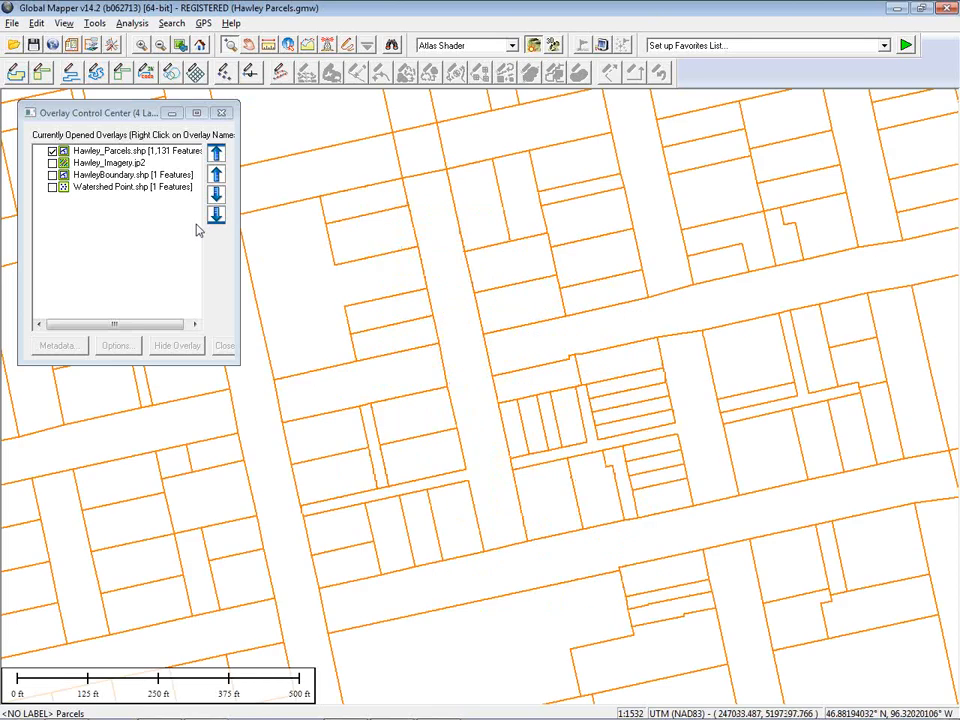
click(289, 47)
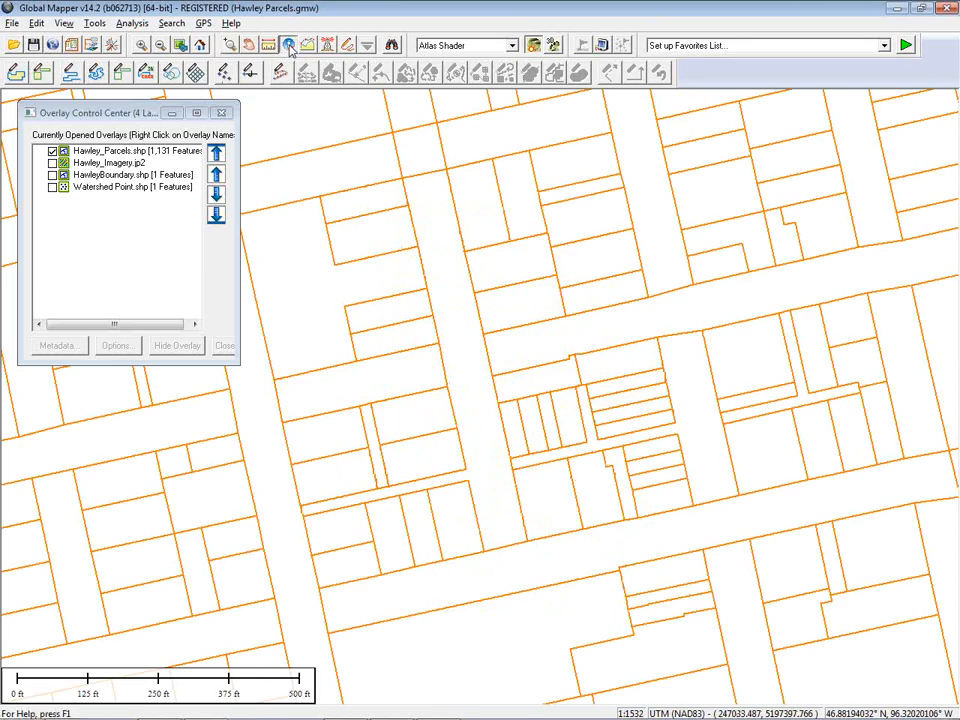
click(518, 219)
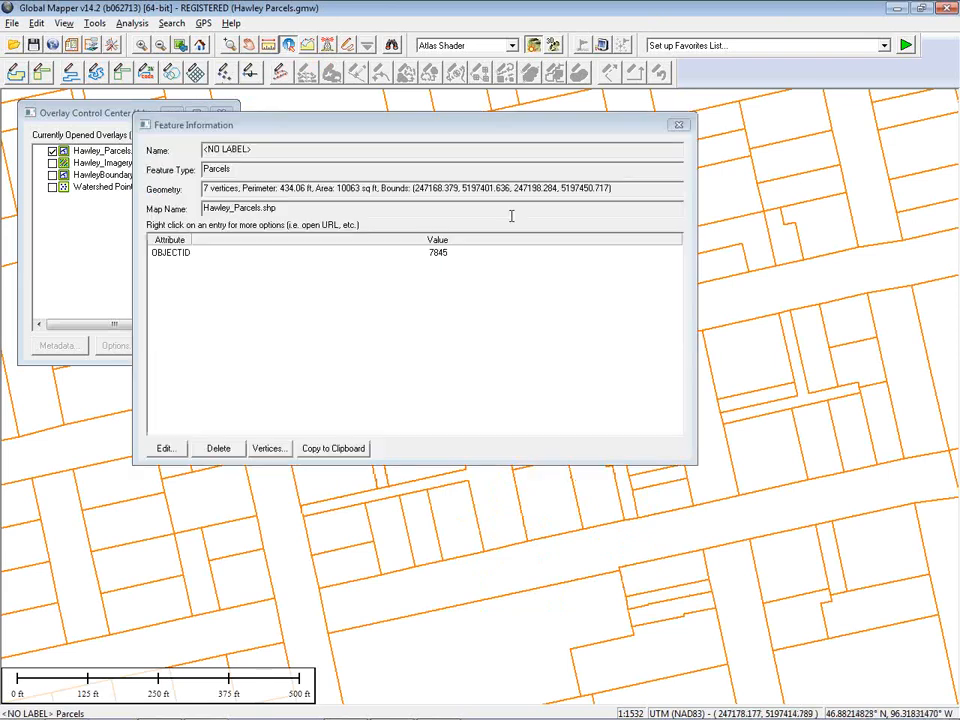
click(754, 361)
click(776, 472)
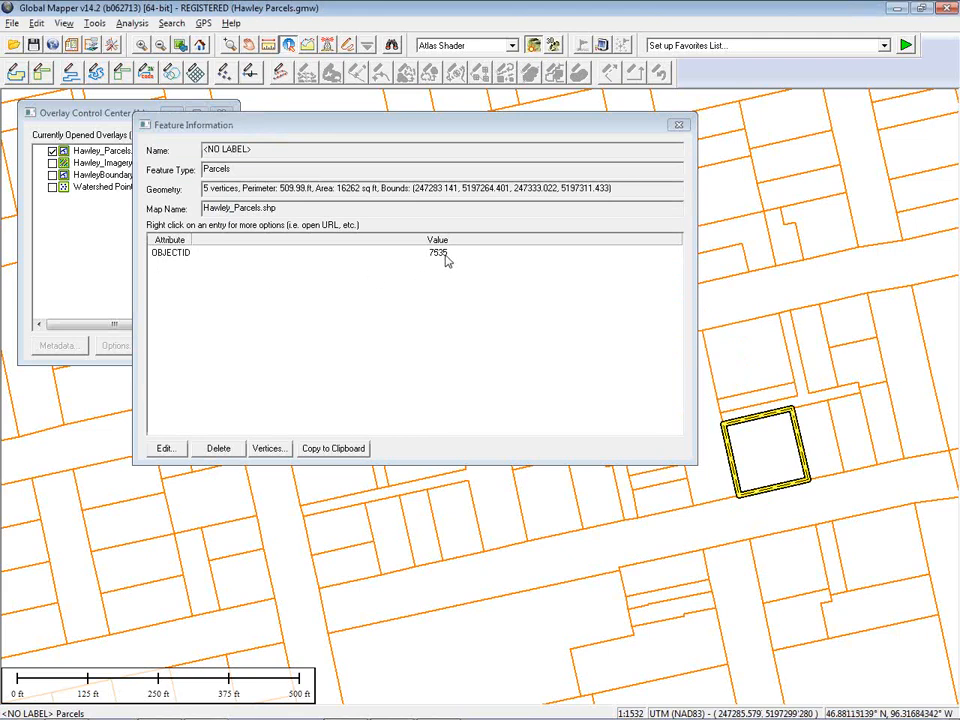
click(826, 243)
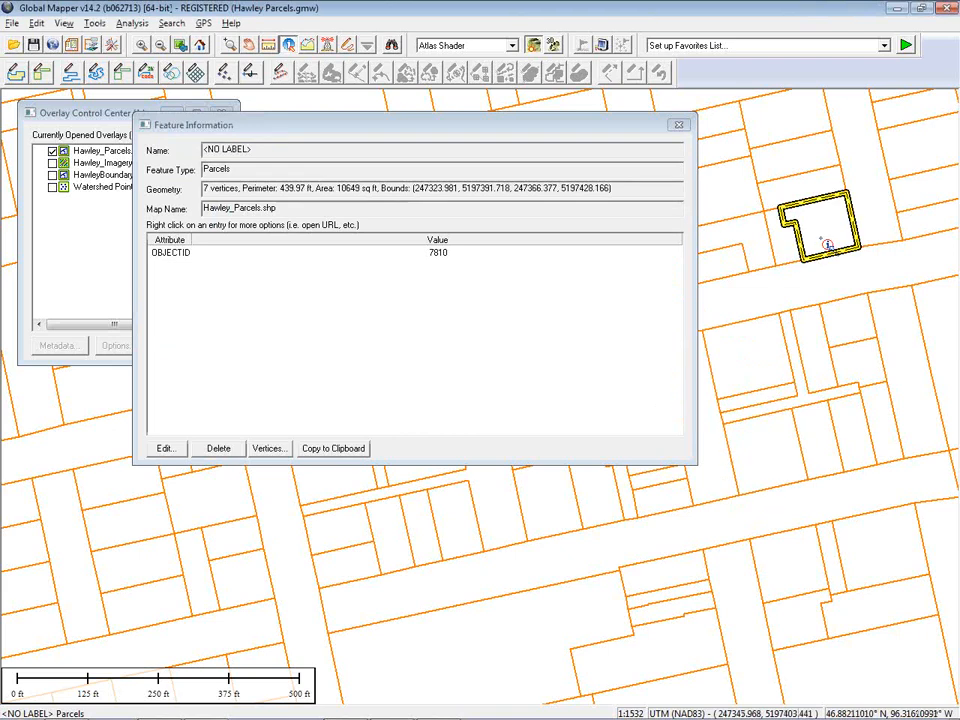
click(810, 190)
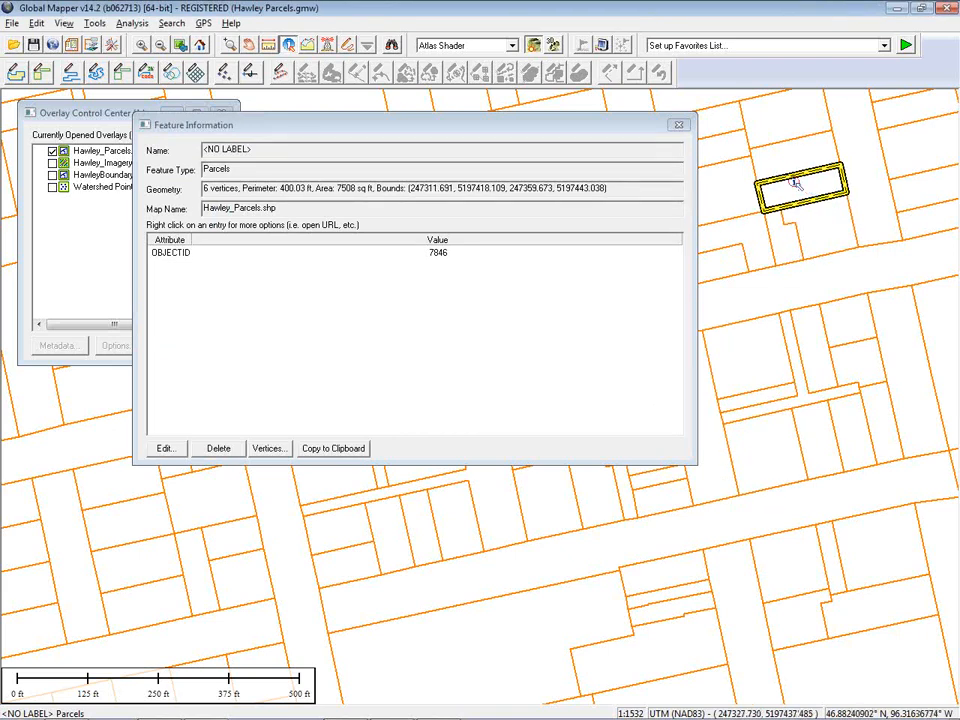
click(684, 126)
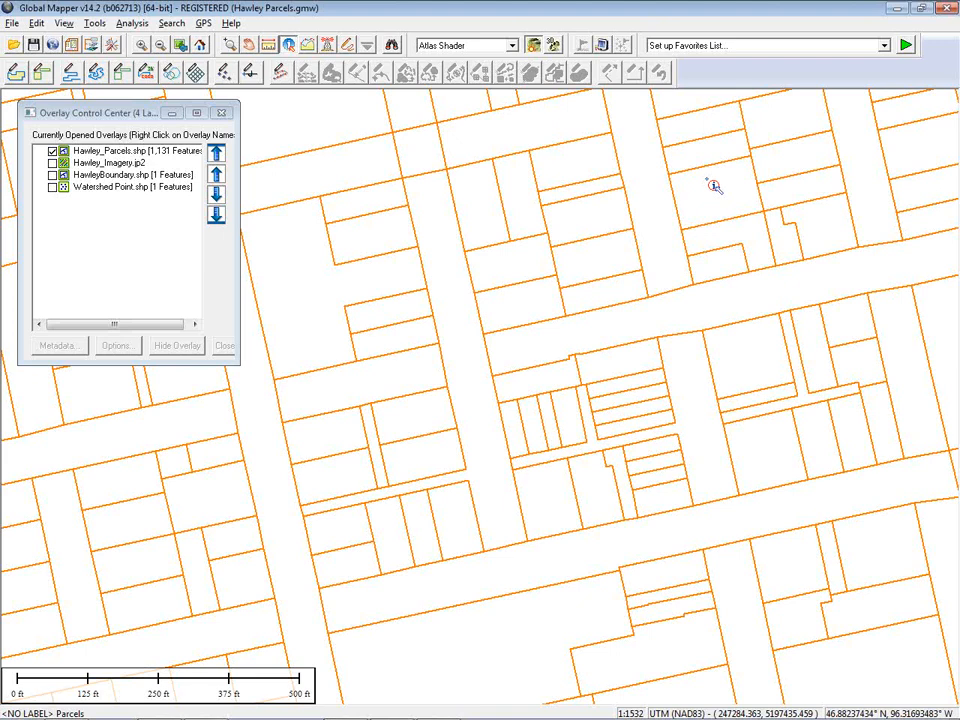
Switch to the file explorer and examine the contents of Hydrants.txt in the Clay_Co_MN Hydrants folder, then close it
key(alt+Tab)
key(alt+Tab)
key(alt+Tab)
key(alt+Tab)
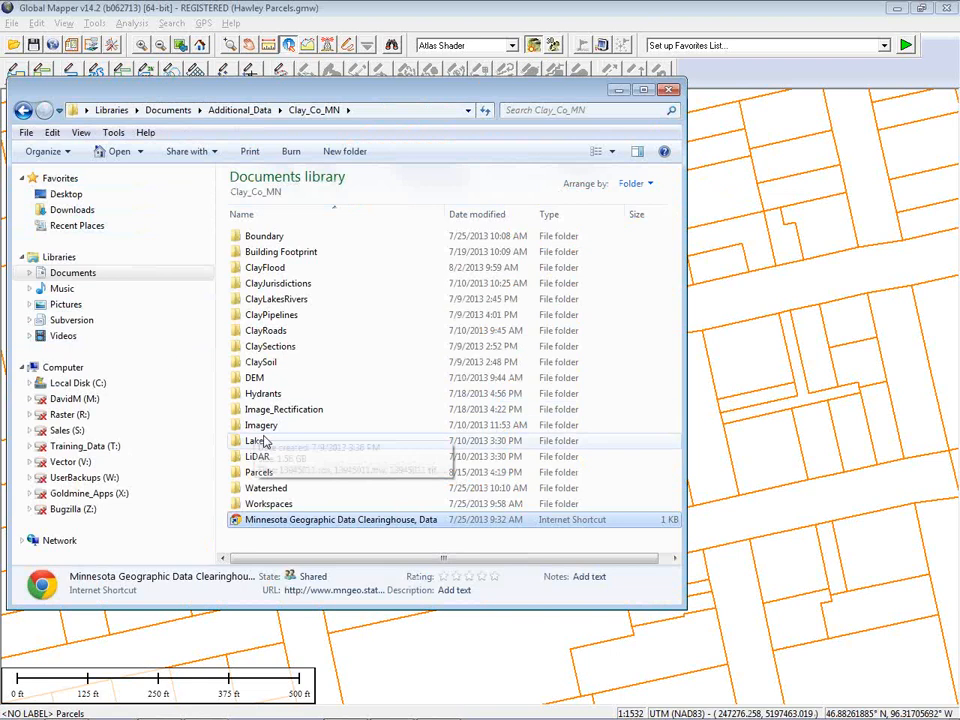
double_click(276, 397)
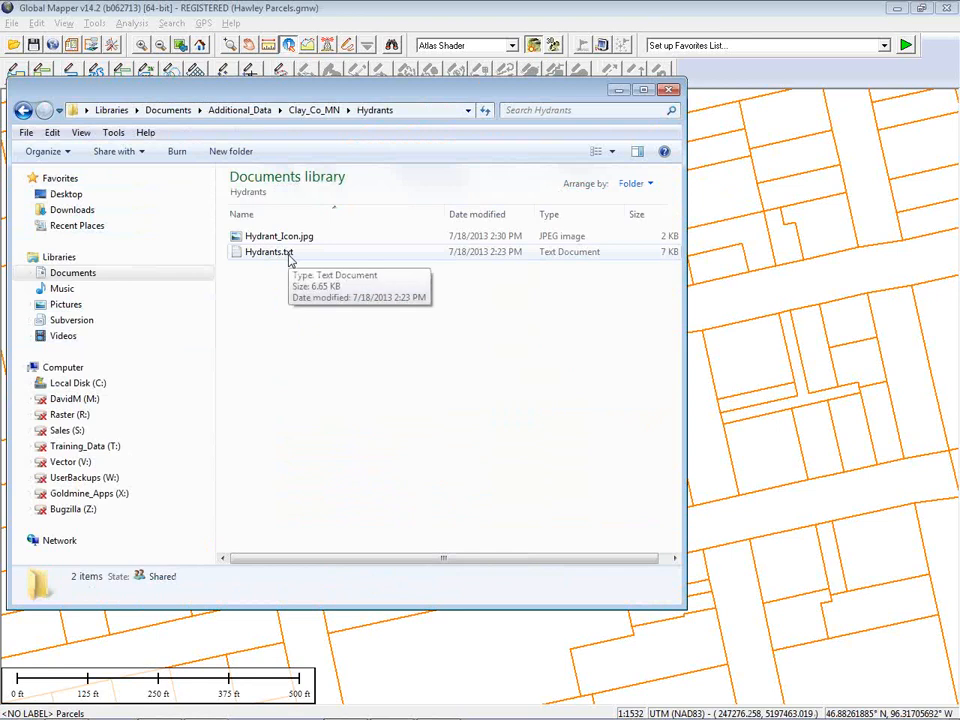
double_click(289, 257)
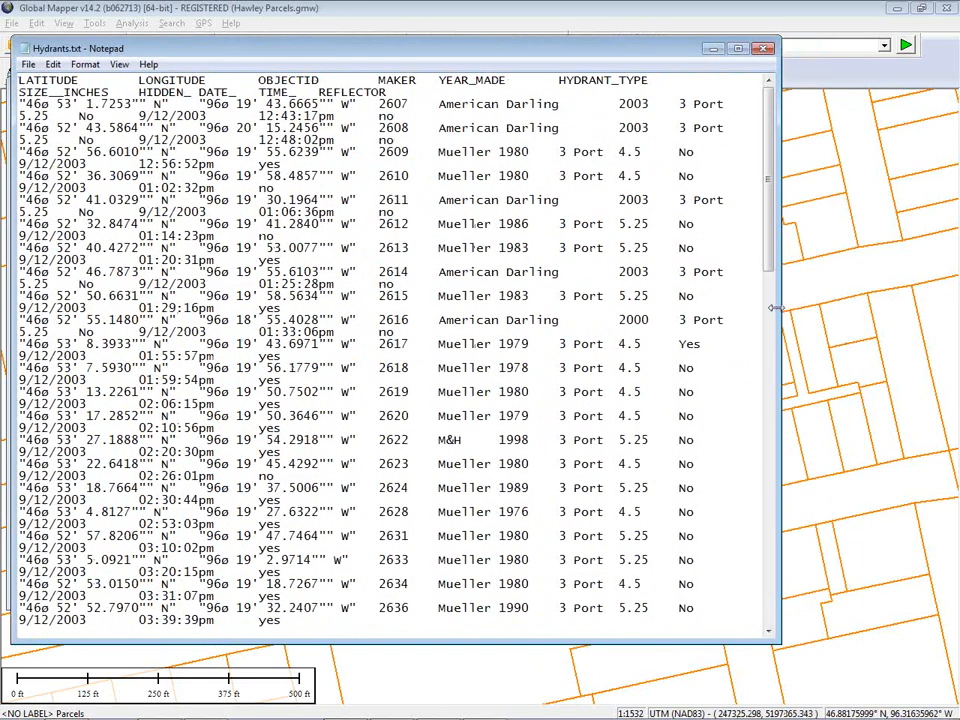
drag(780, 309, 870, 308)
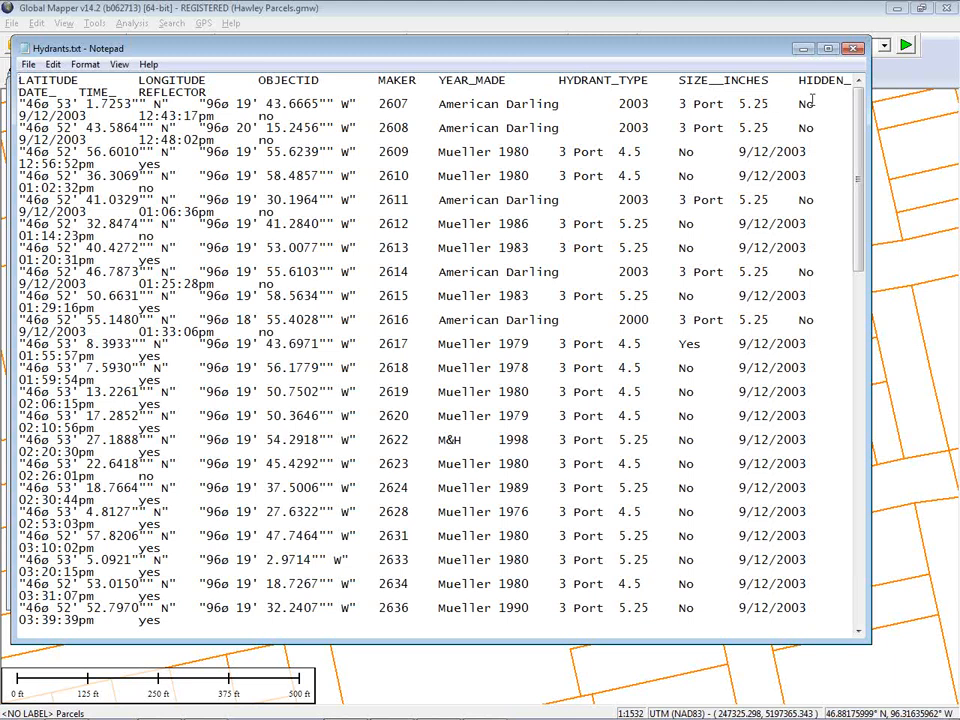
click(853, 50)
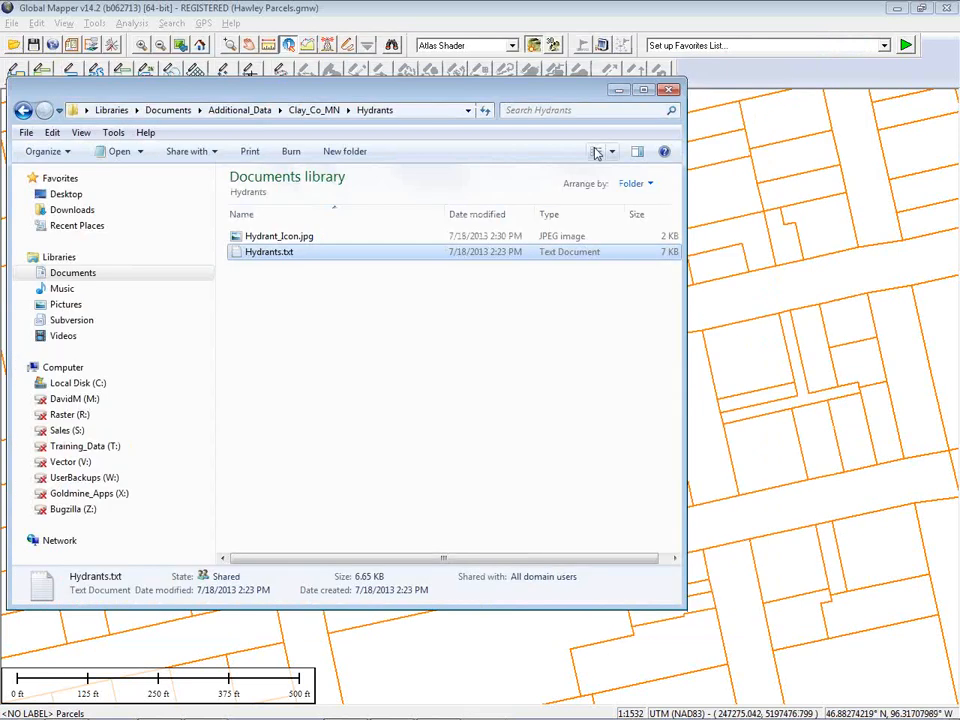
click(619, 91)
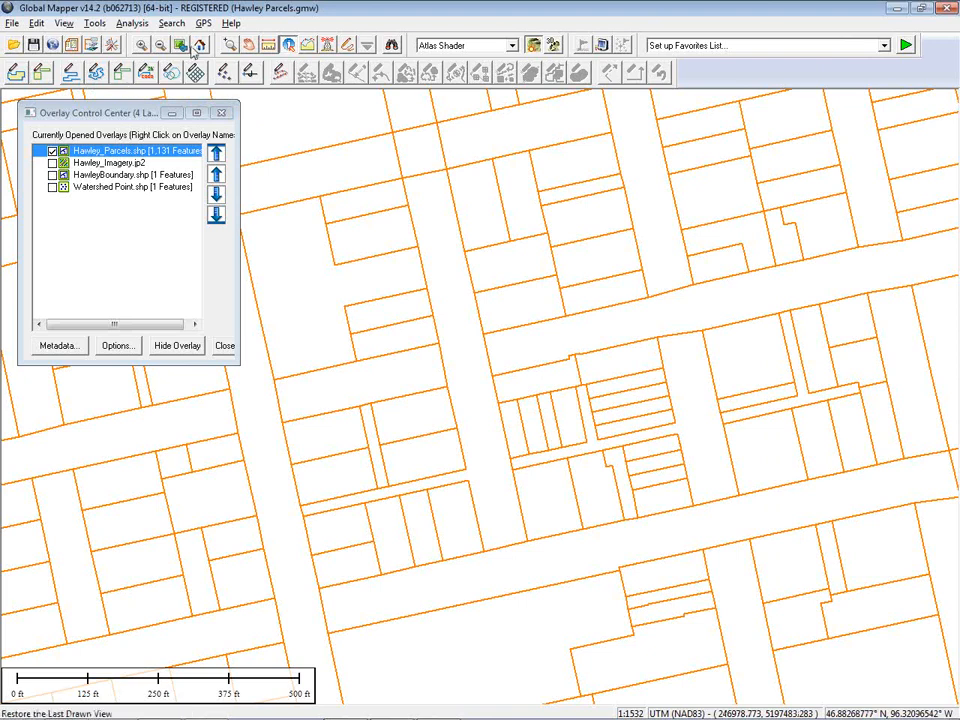
Open Hydrants.txt from the Hydrants folder as a generic ASCII text file
click(198, 47)
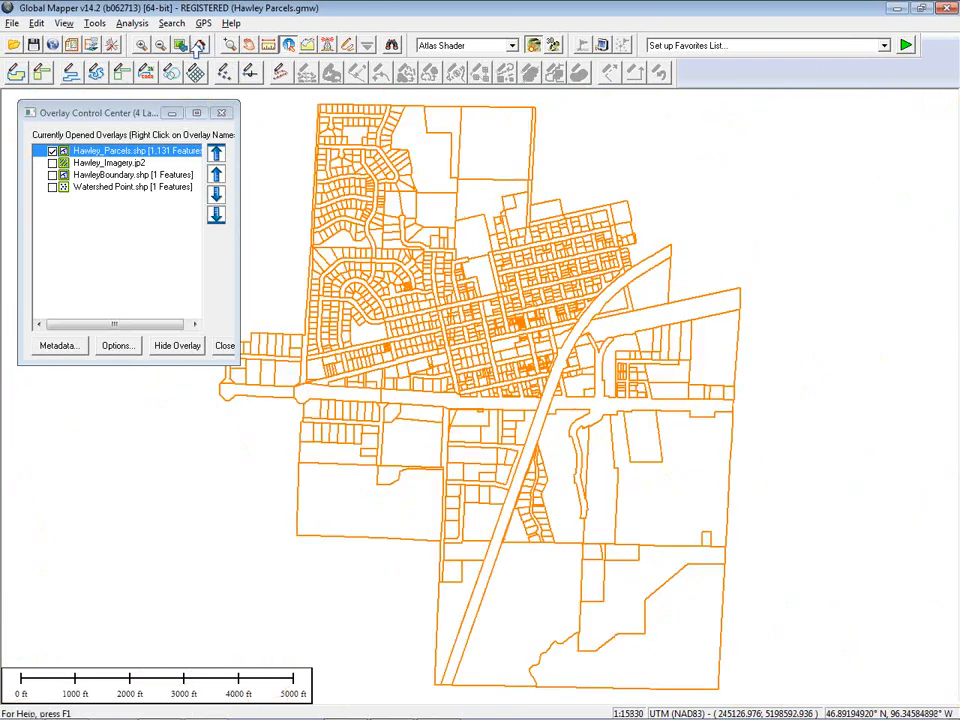
click(12, 24)
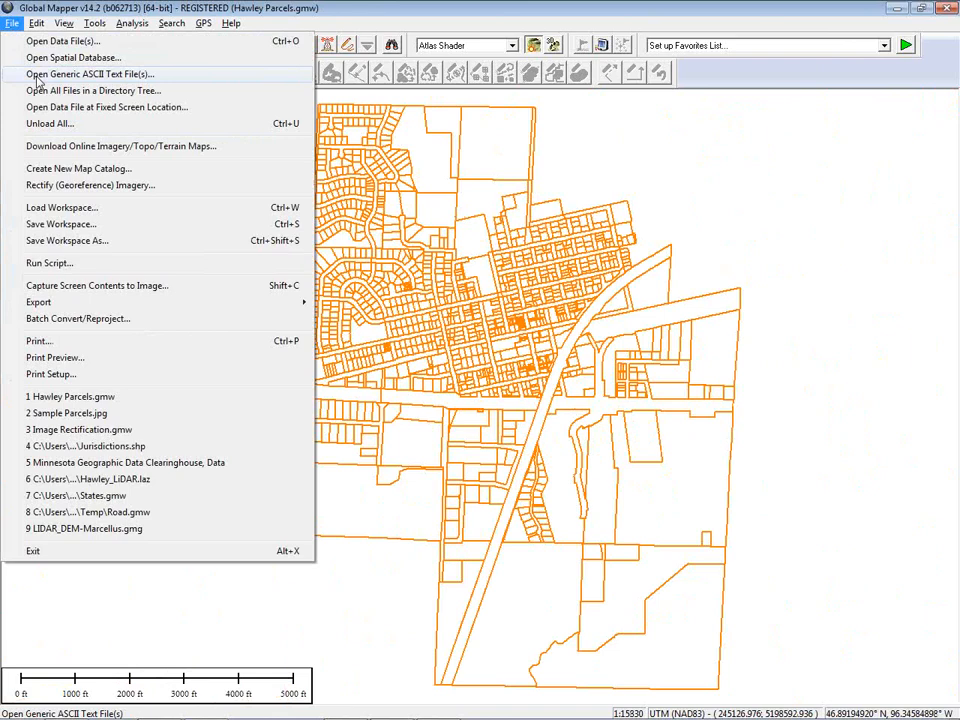
click(38, 76)
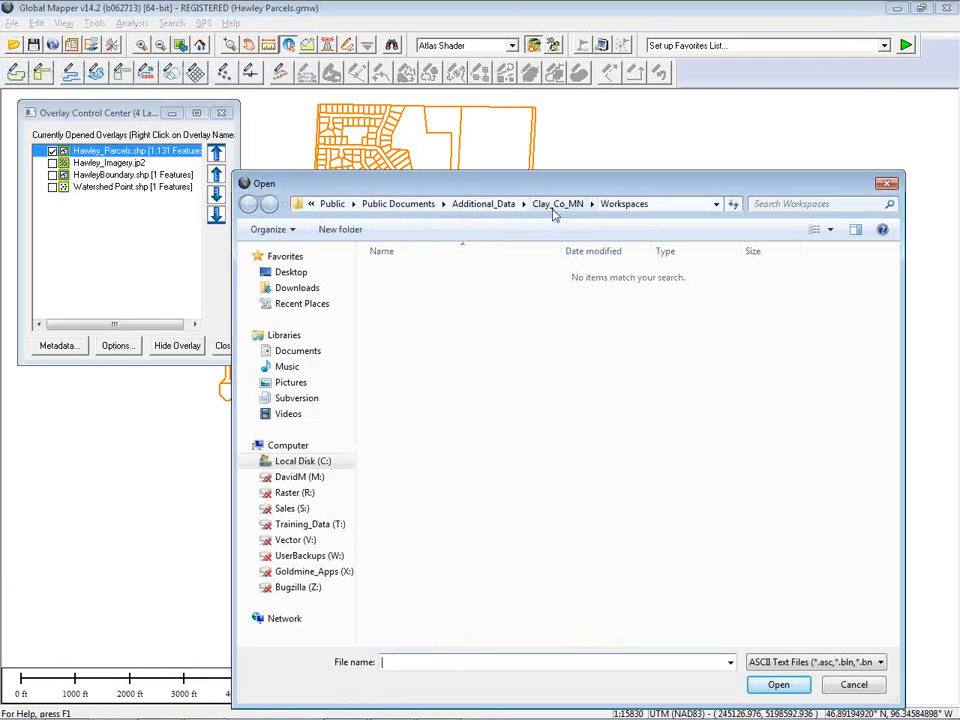
click(555, 204)
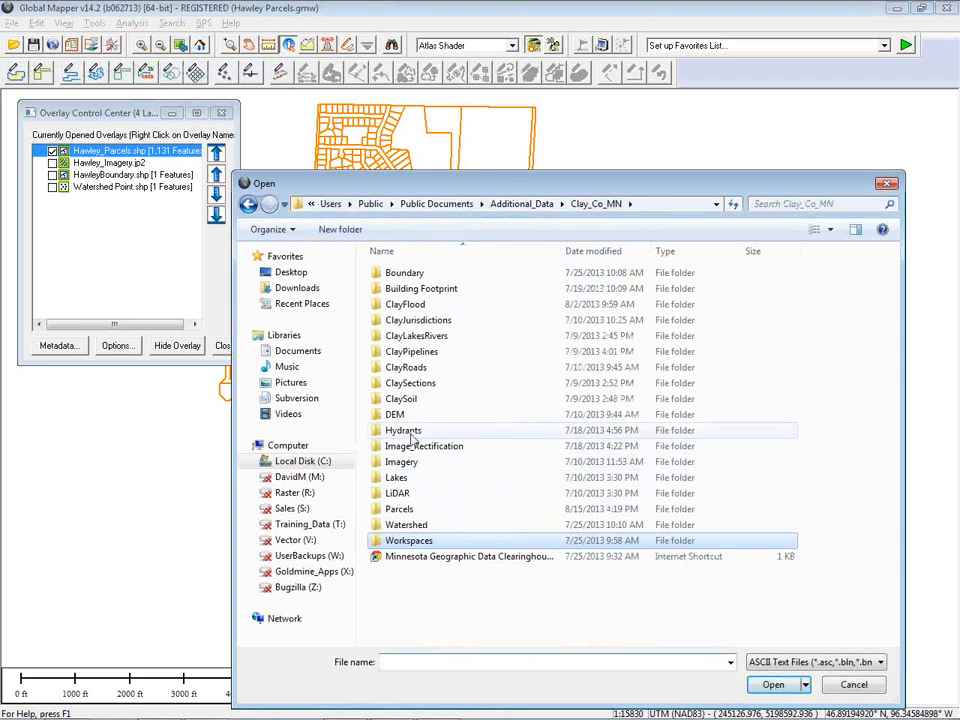
double_click(405, 431)
click(405, 325)
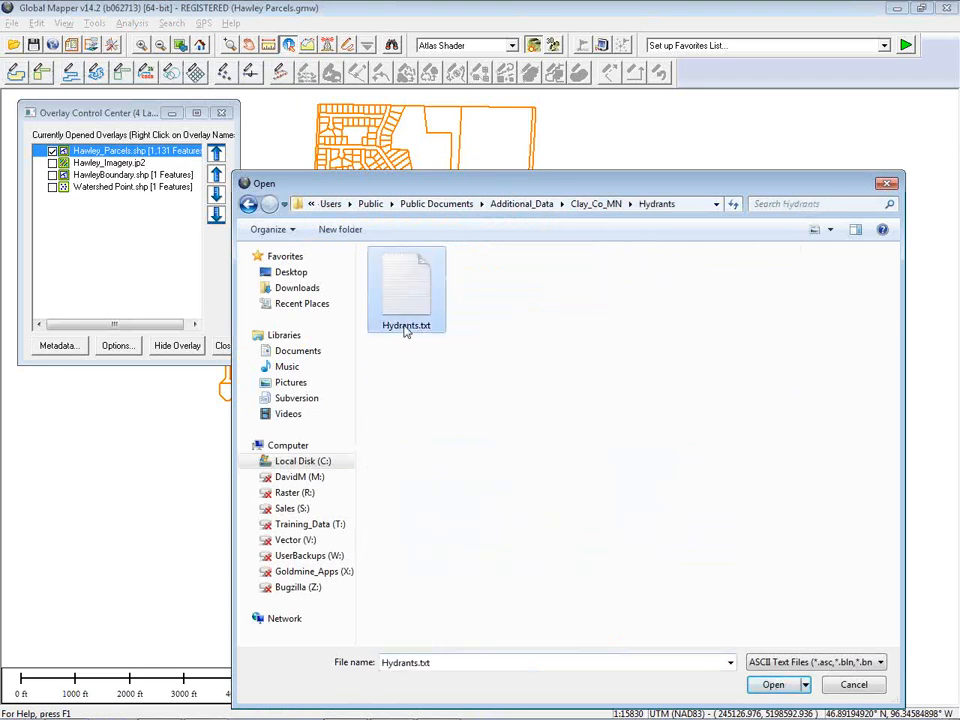
click(773, 685)
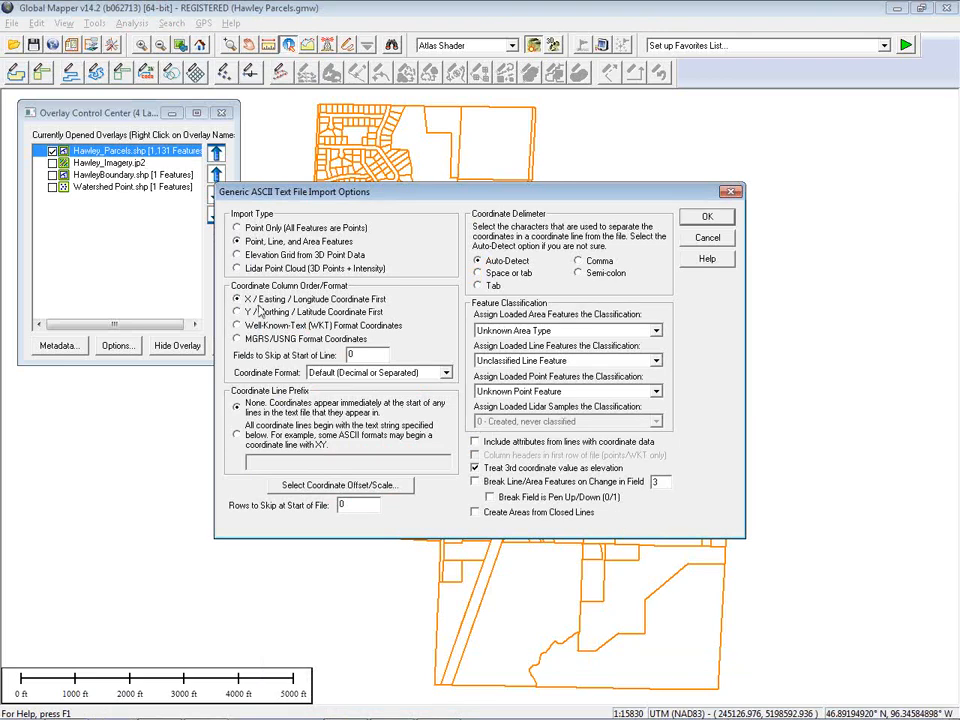
Set the ASCII import to points only, Y/Northing first, Hydrant classification, column headers in first row, and no 3rd-coordinate elevation
click(237, 228)
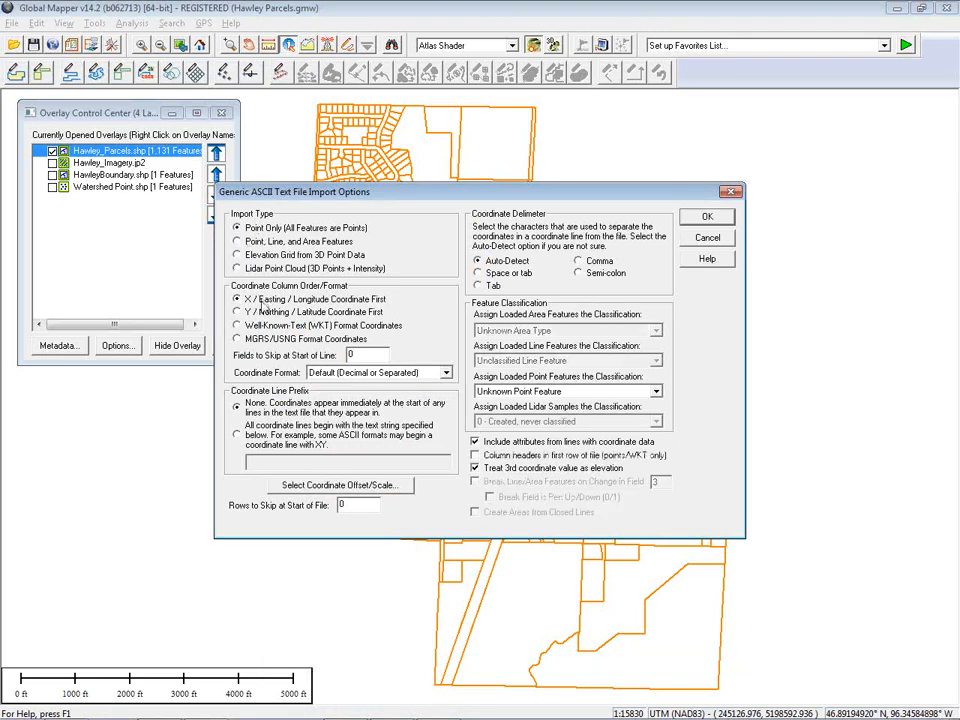
click(237, 312)
click(550, 392)
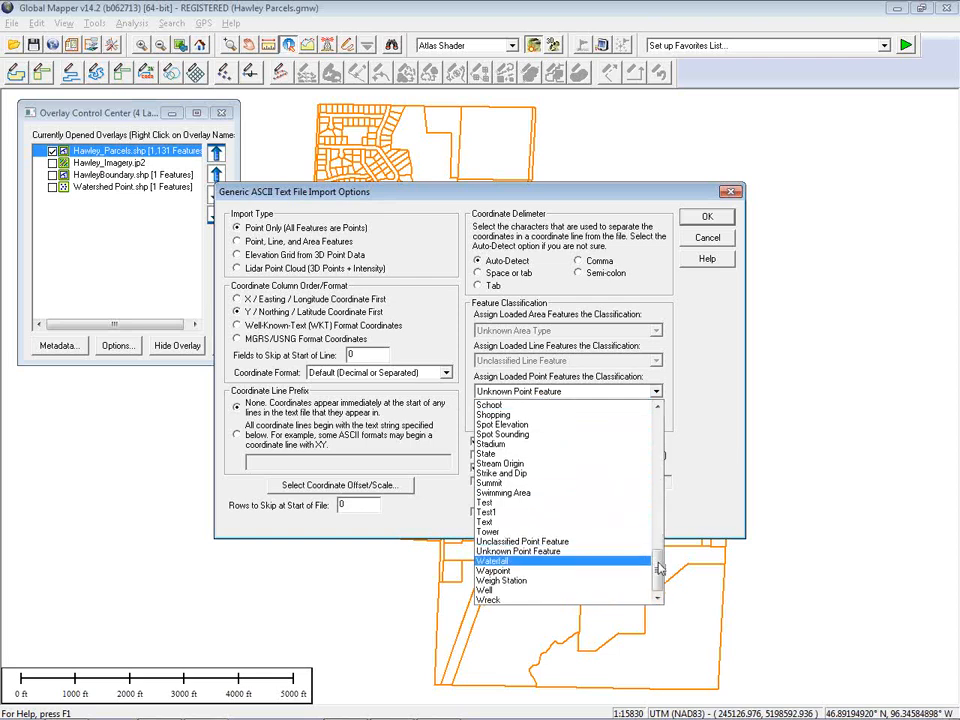
drag(657, 567, 660, 497)
click(585, 434)
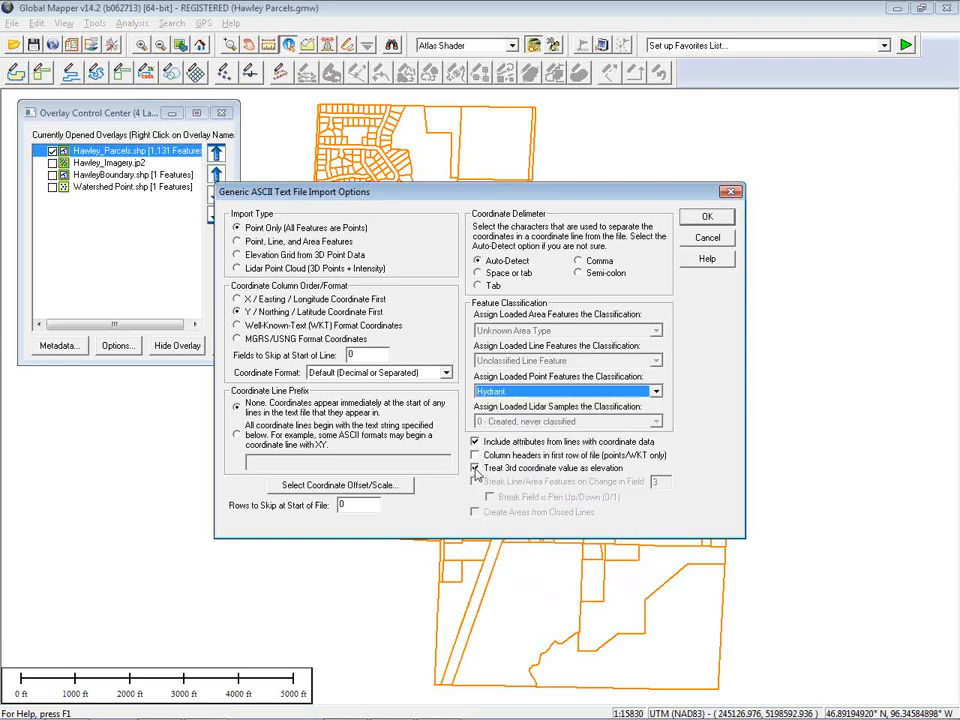
click(475, 468)
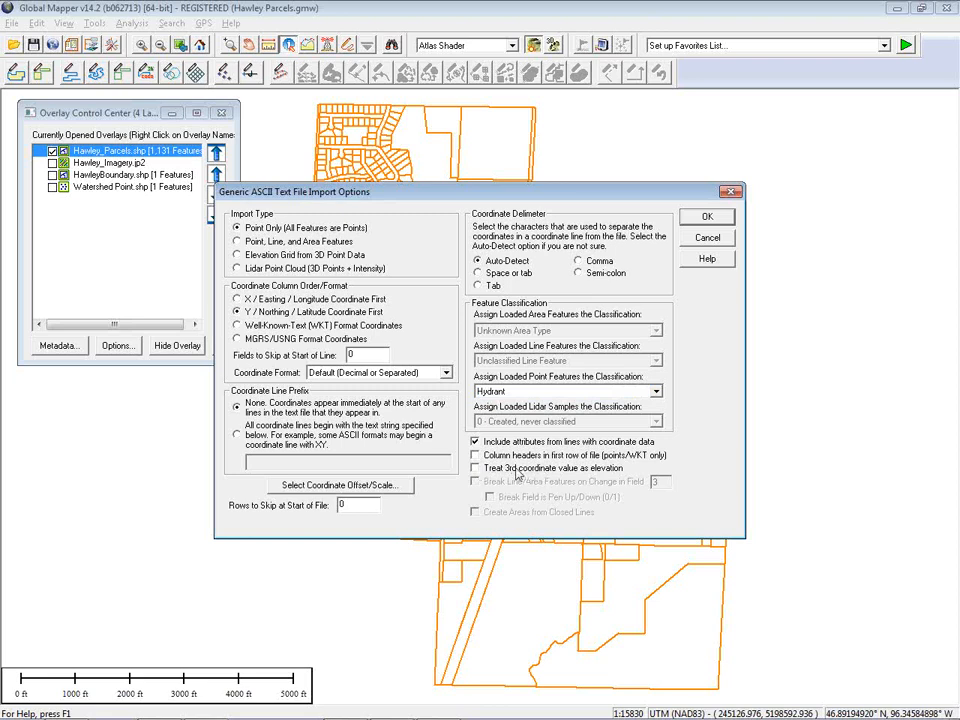
click(475, 455)
click(702, 218)
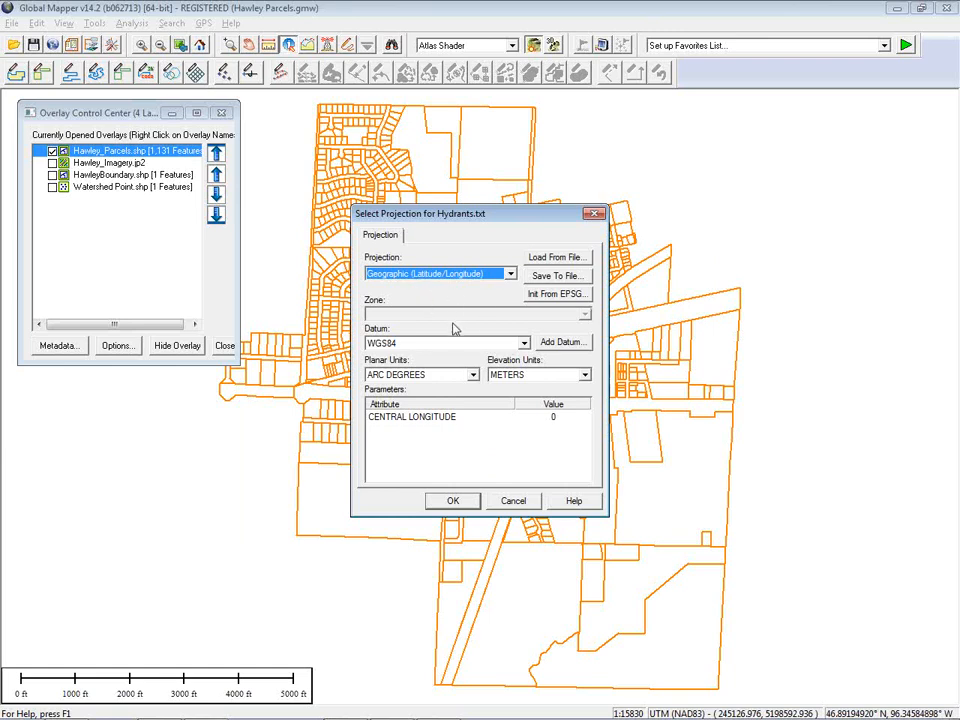
Accept the Geographic (Latitude/Longitude) WGS84 projection for Hydrants.txt and inspect one hydrant's attributes
click(453, 500)
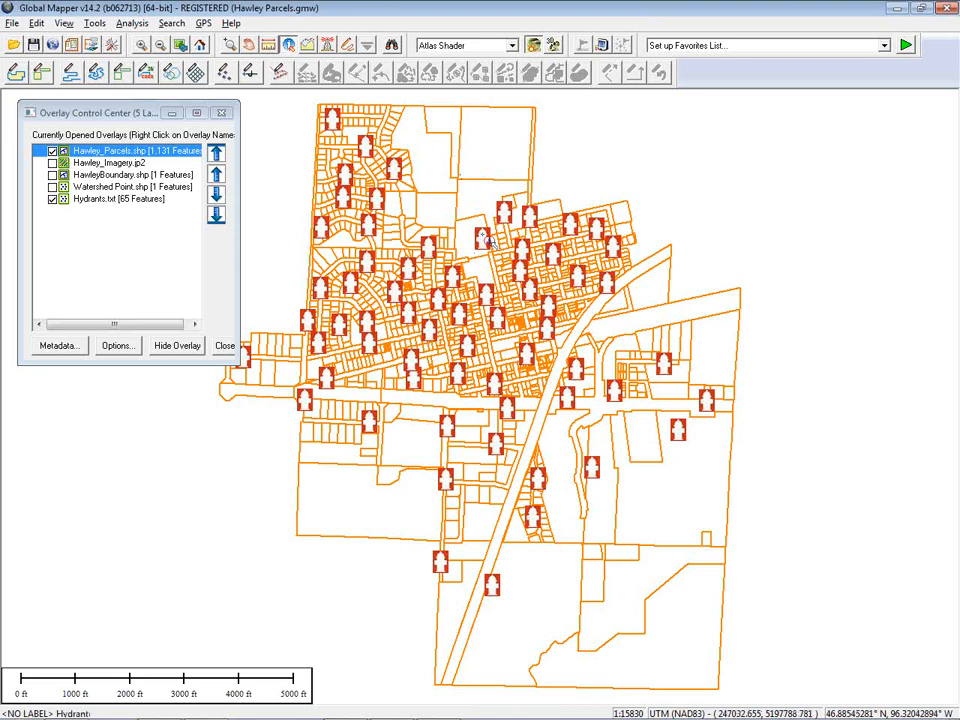
click(510, 199)
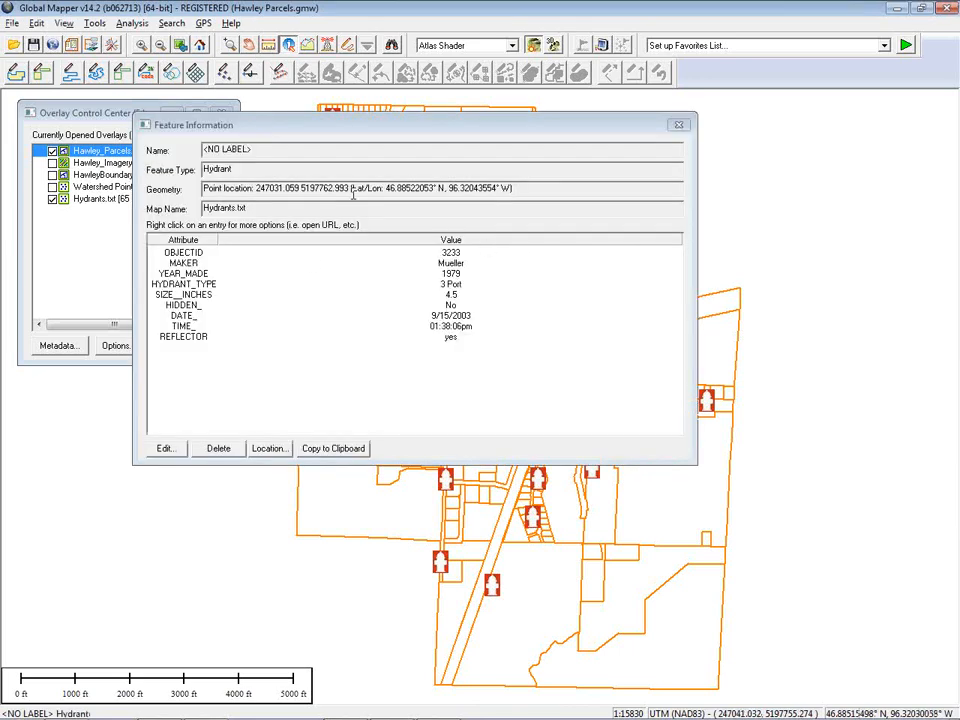
click(195, 253)
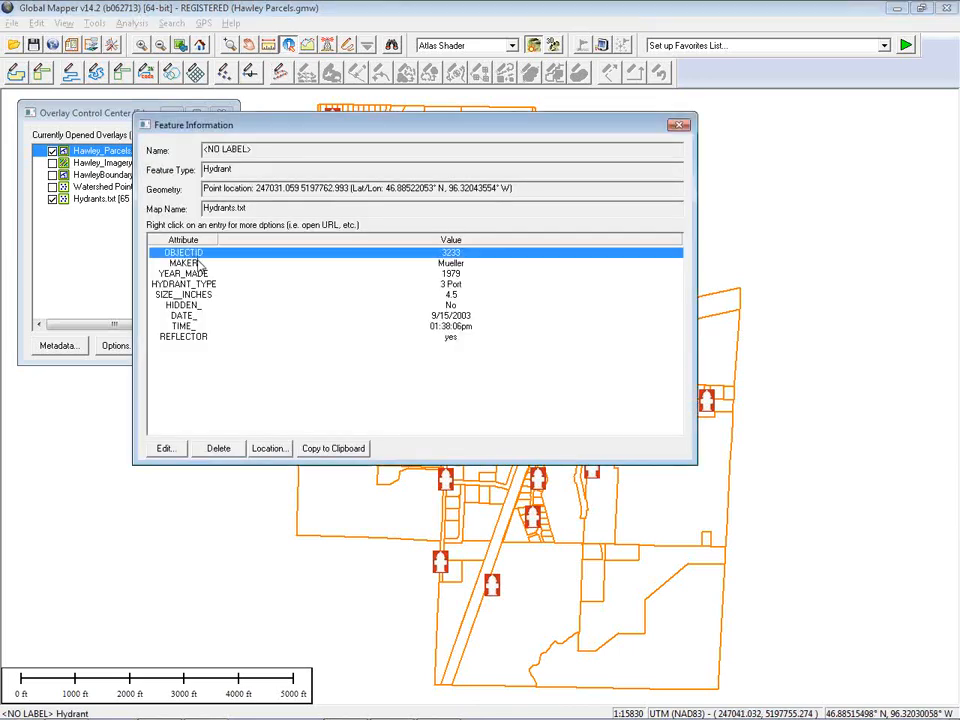
click(198, 263)
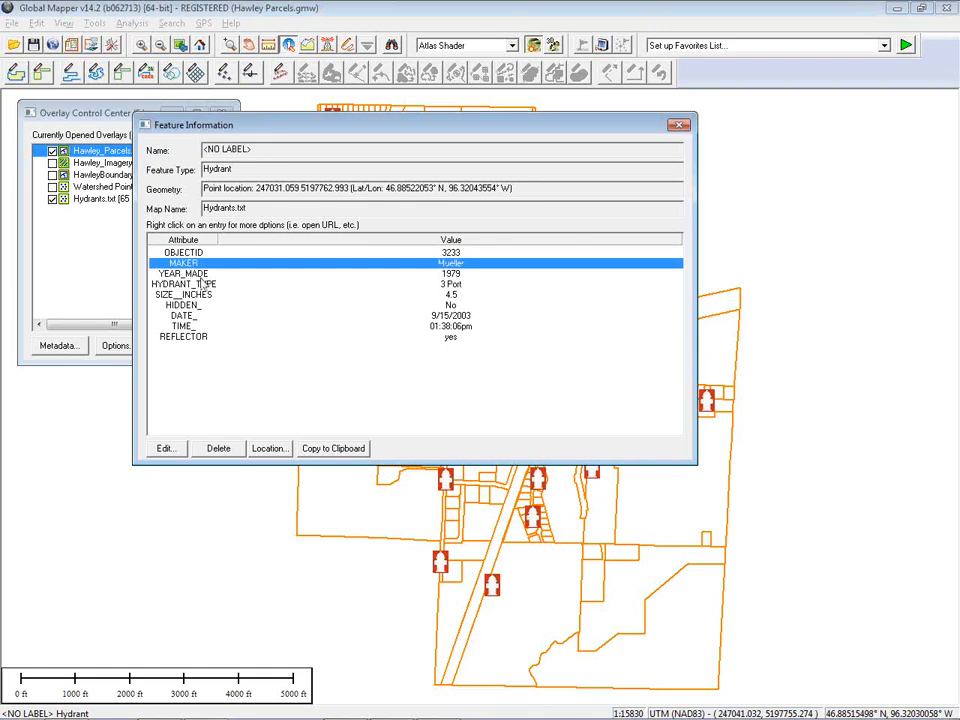
click(680, 125)
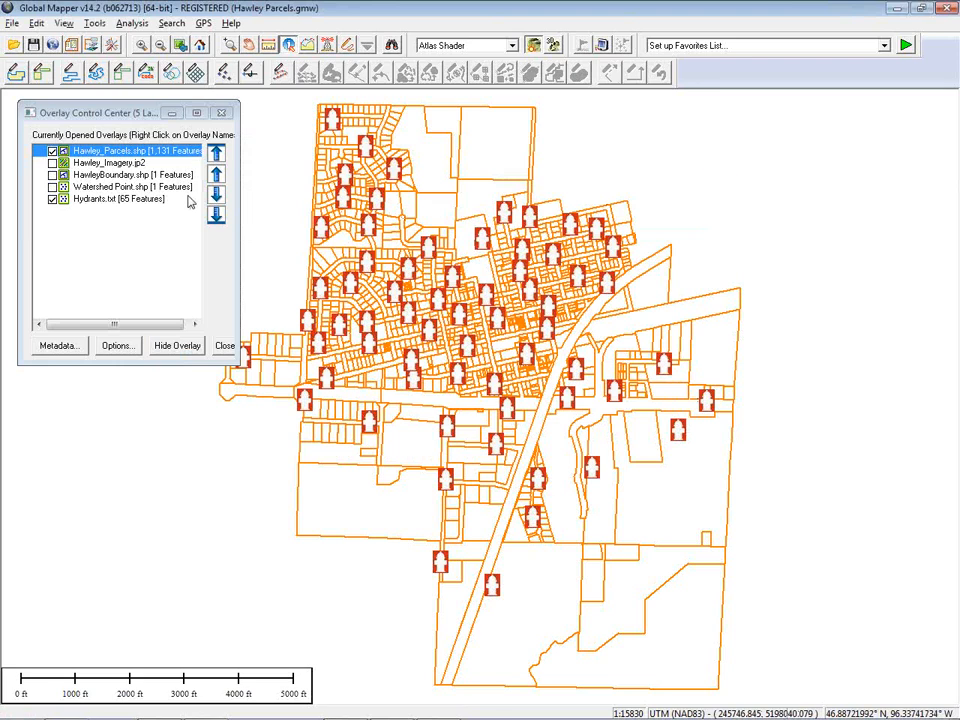
Select all features of the Hydrants.txt layer and create 400 ft combined buffer areas around them
click(121, 201)
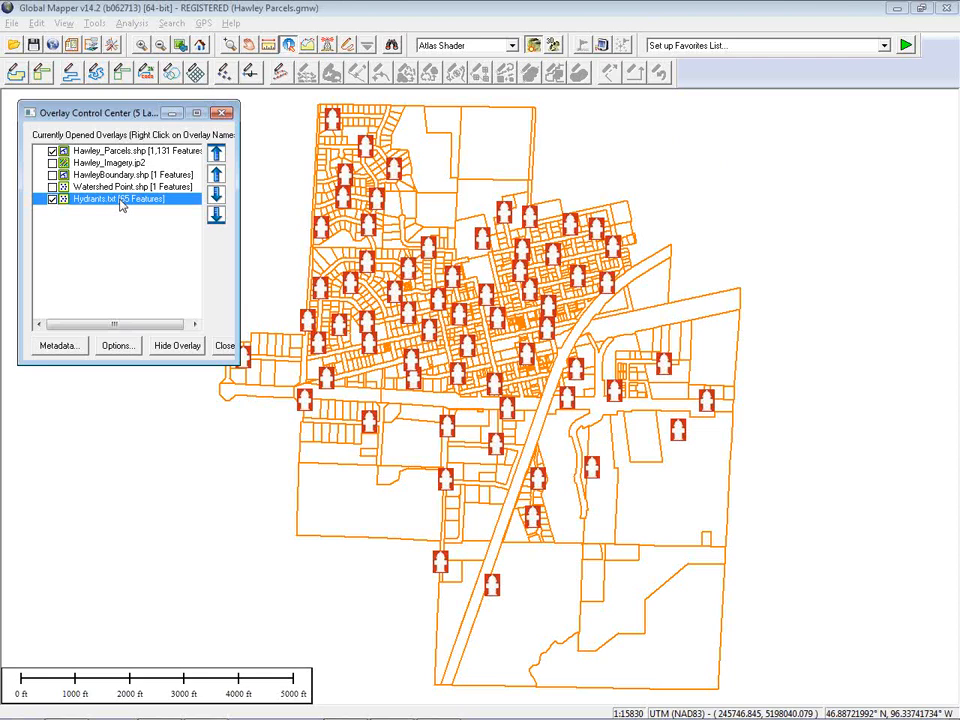
right_click(121, 205)
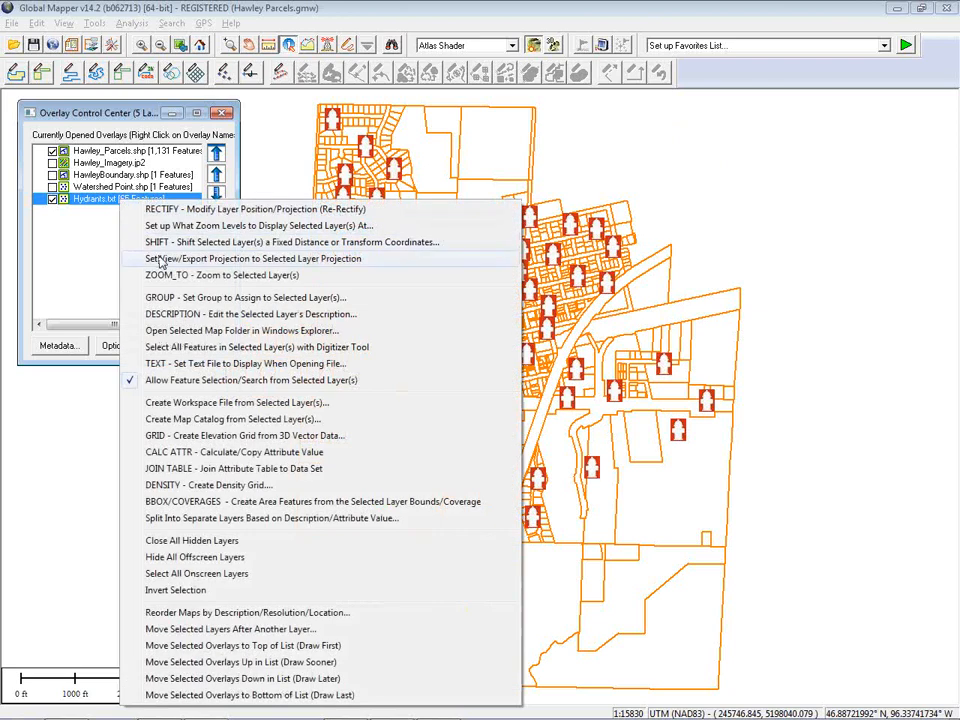
click(177, 347)
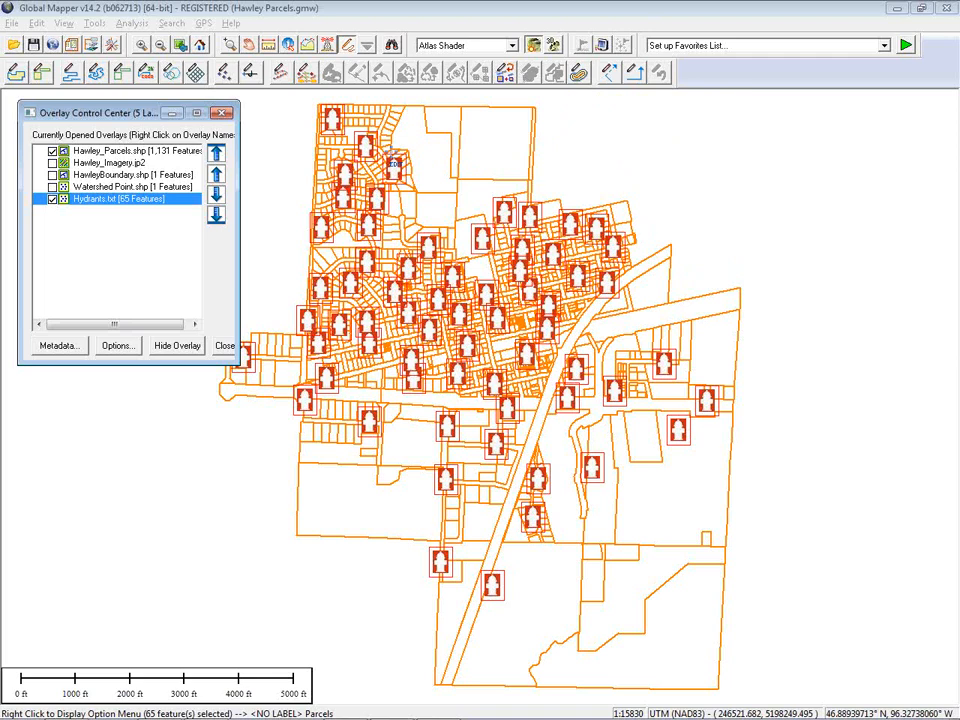
click(578, 74)
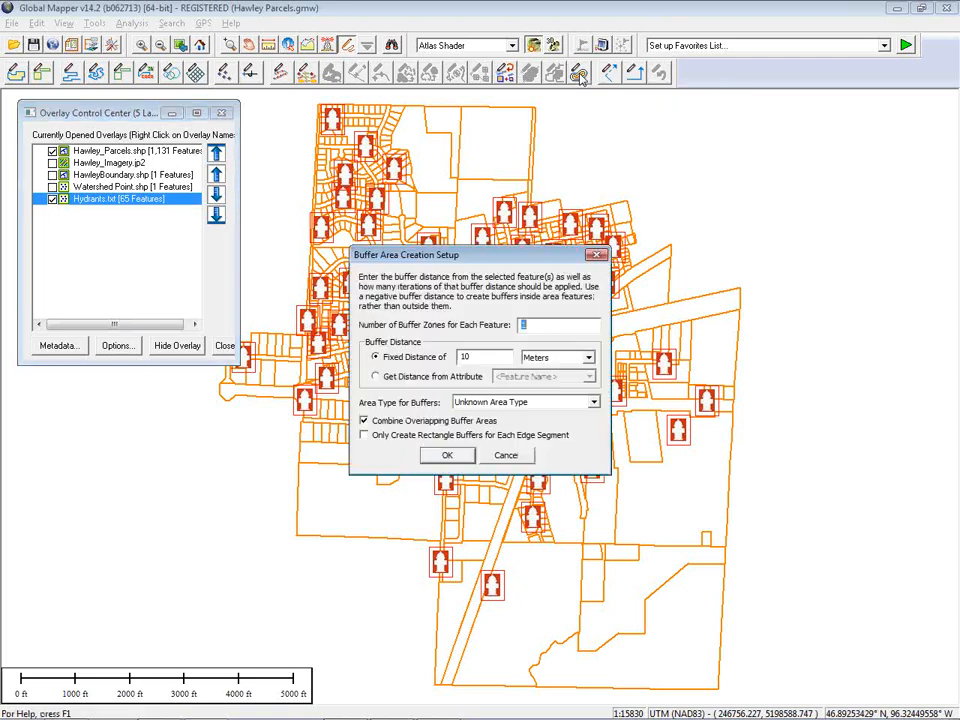
key(Tab)
click(588, 358)
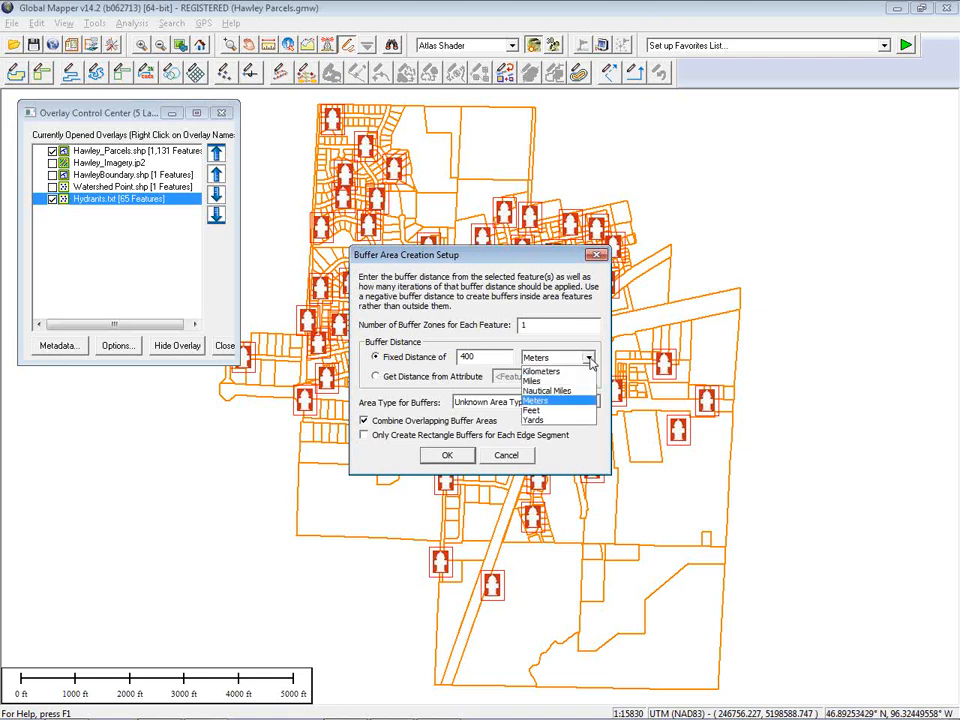
click(575, 410)
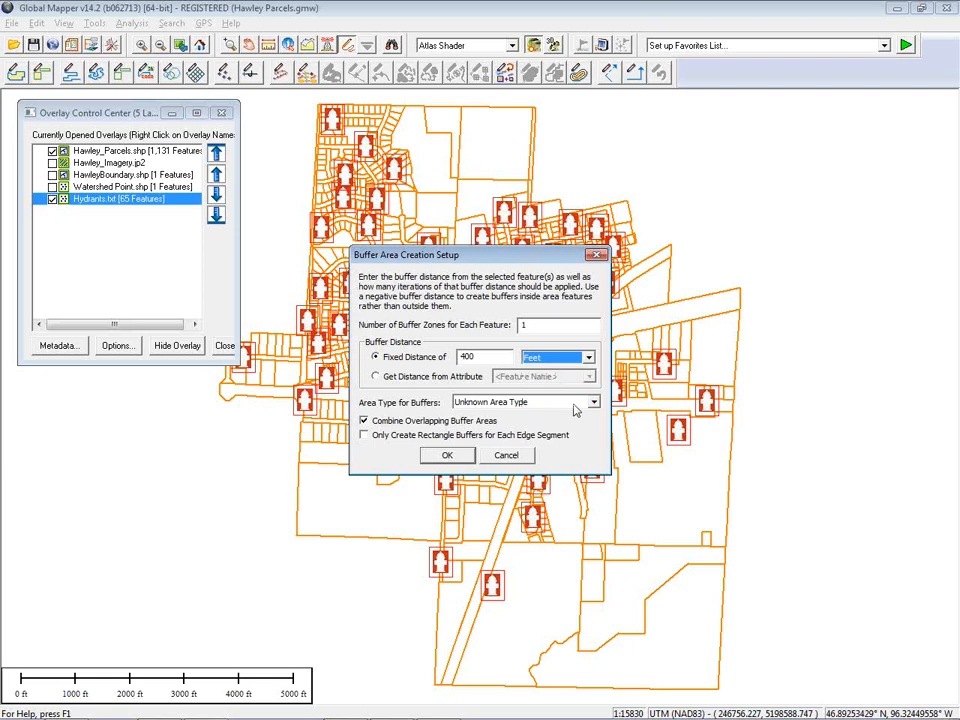
click(450, 456)
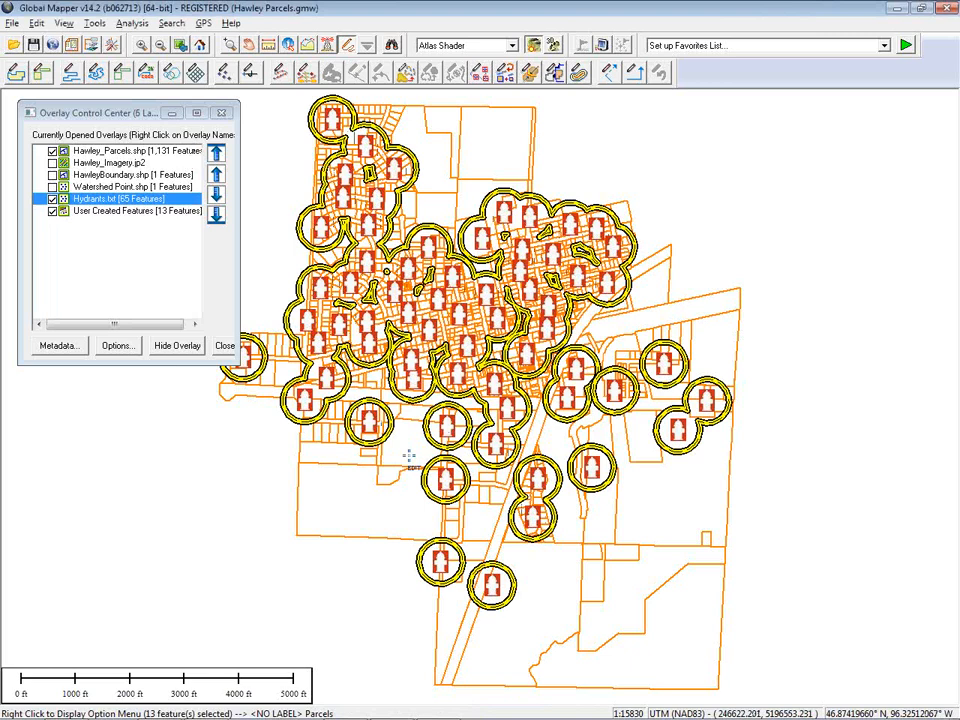
Zoom in to examine the hydrant buffer areas, then deselect them
click(230, 47)
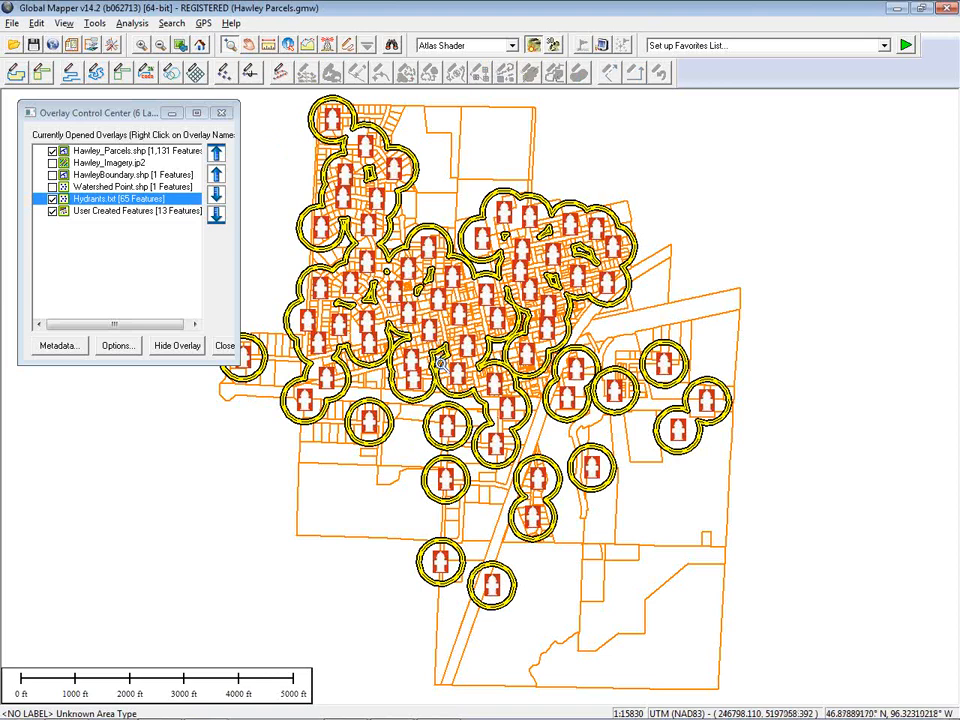
click(446, 428)
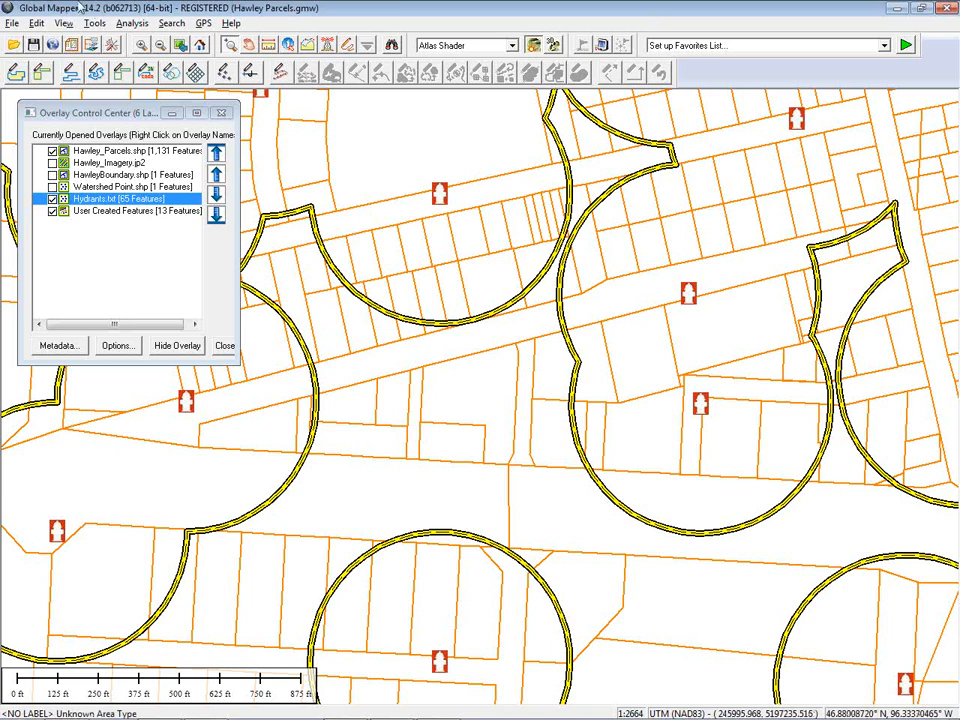
key(Up)
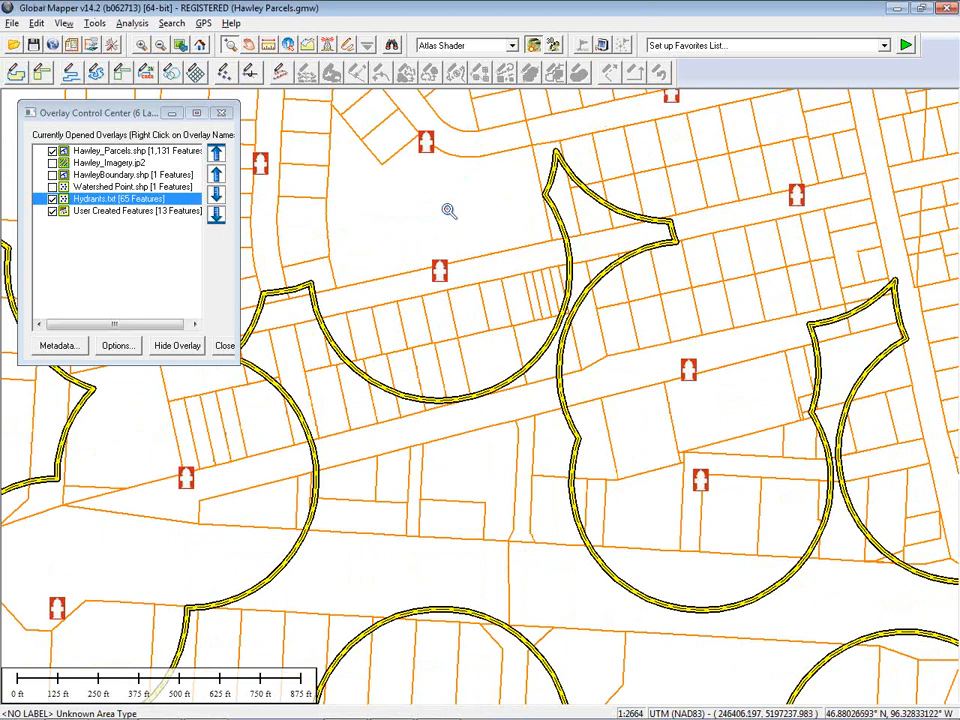
scroll(443, 208, down, 2)
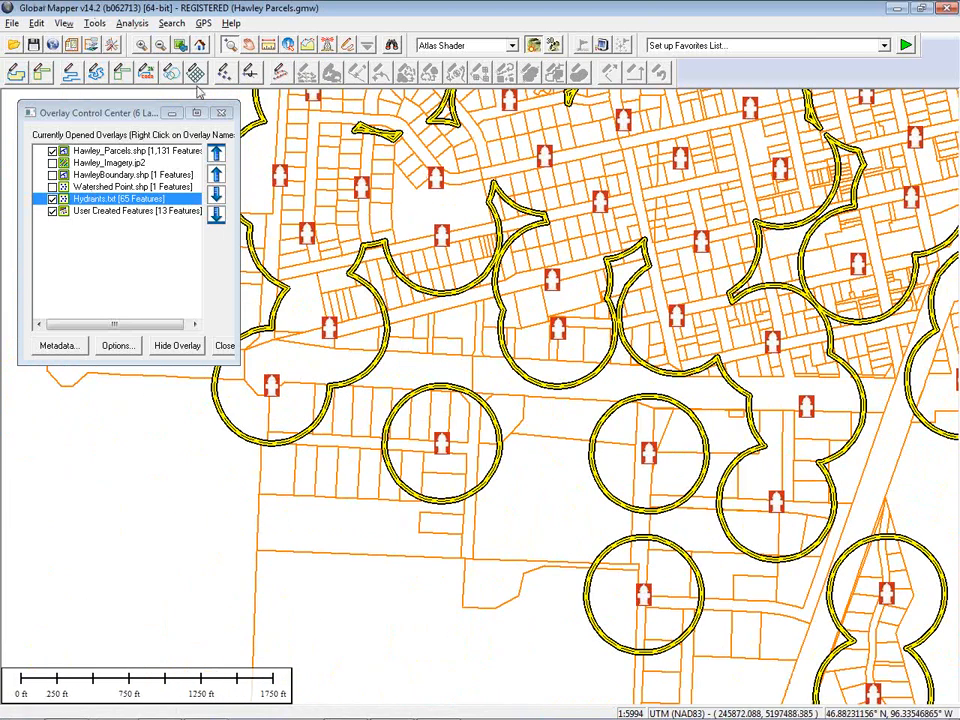
click(347, 45)
click(120, 498)
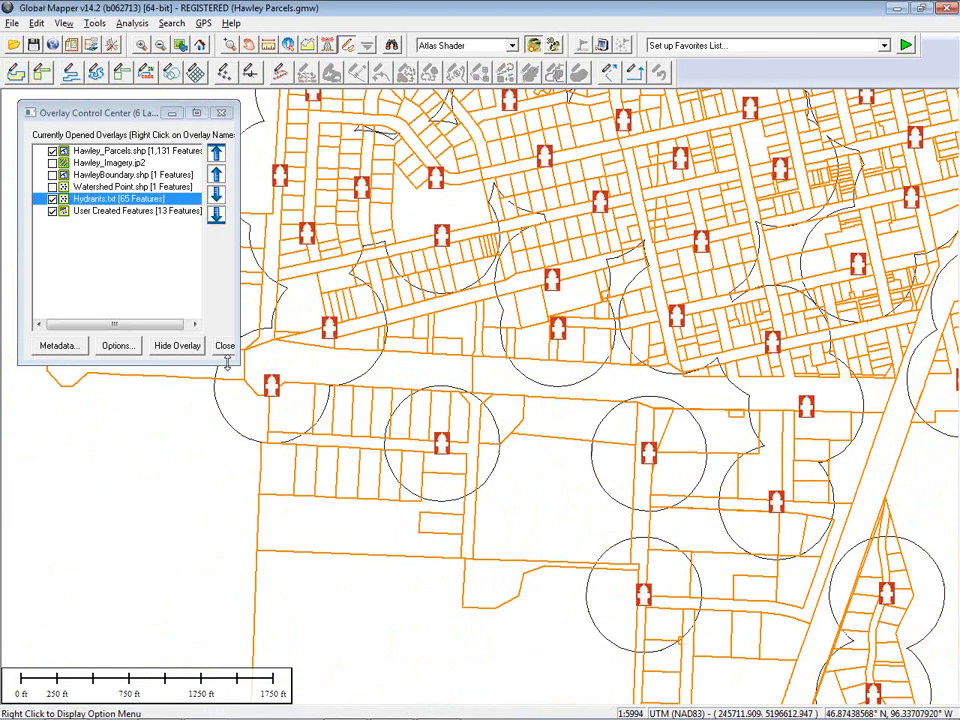
Hide the User Created Features and Hydrants.txt layers and inspect a parcel's attributes
click(52, 211)
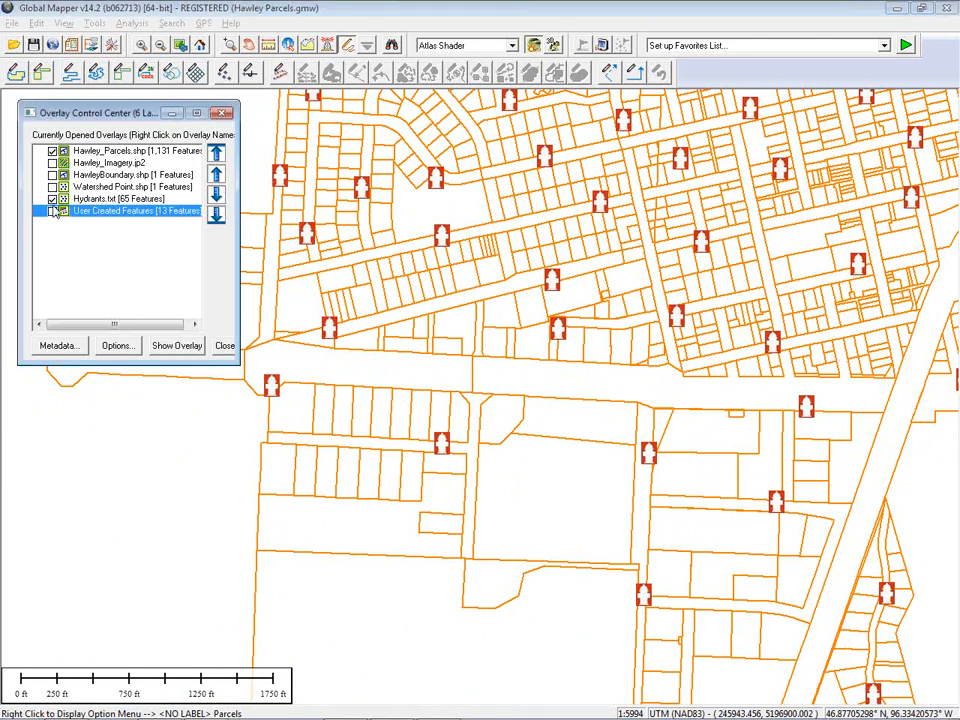
click(52, 199)
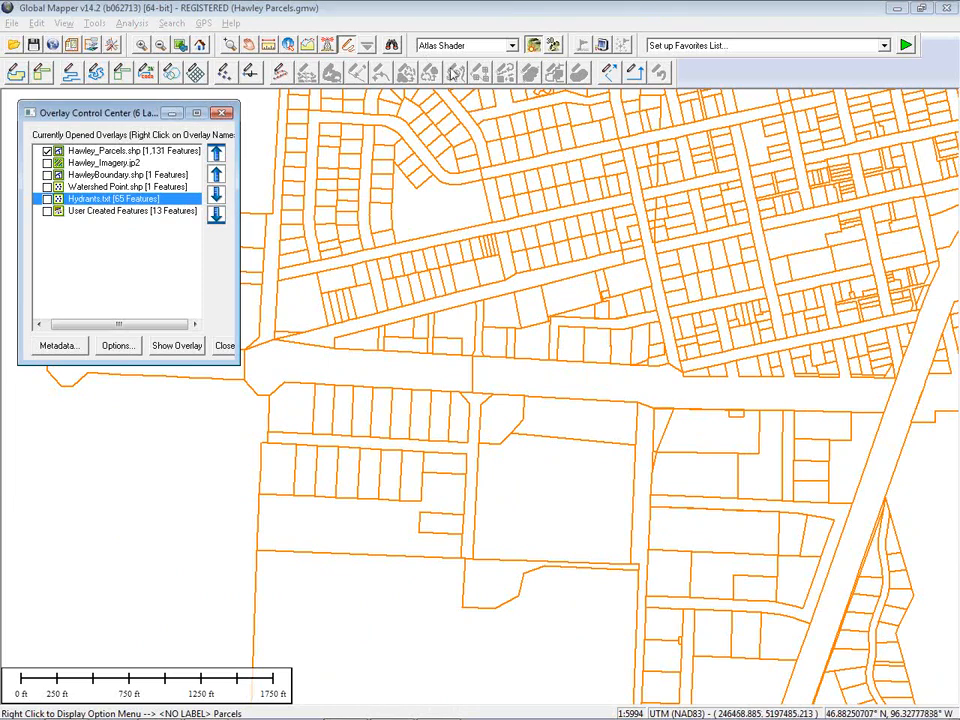
click(288, 45)
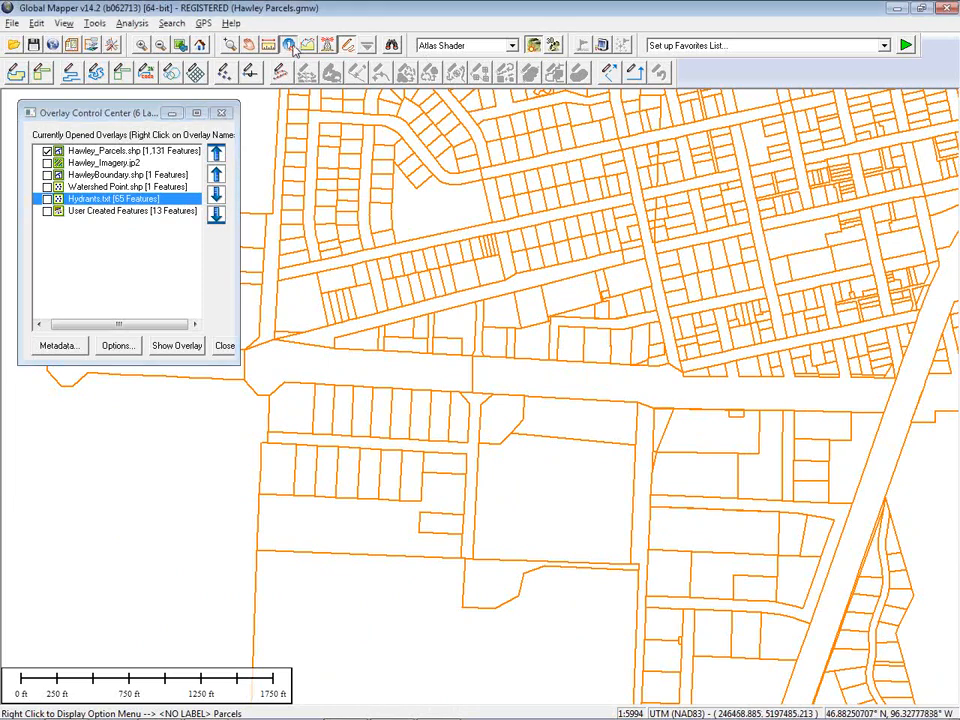
click(388, 187)
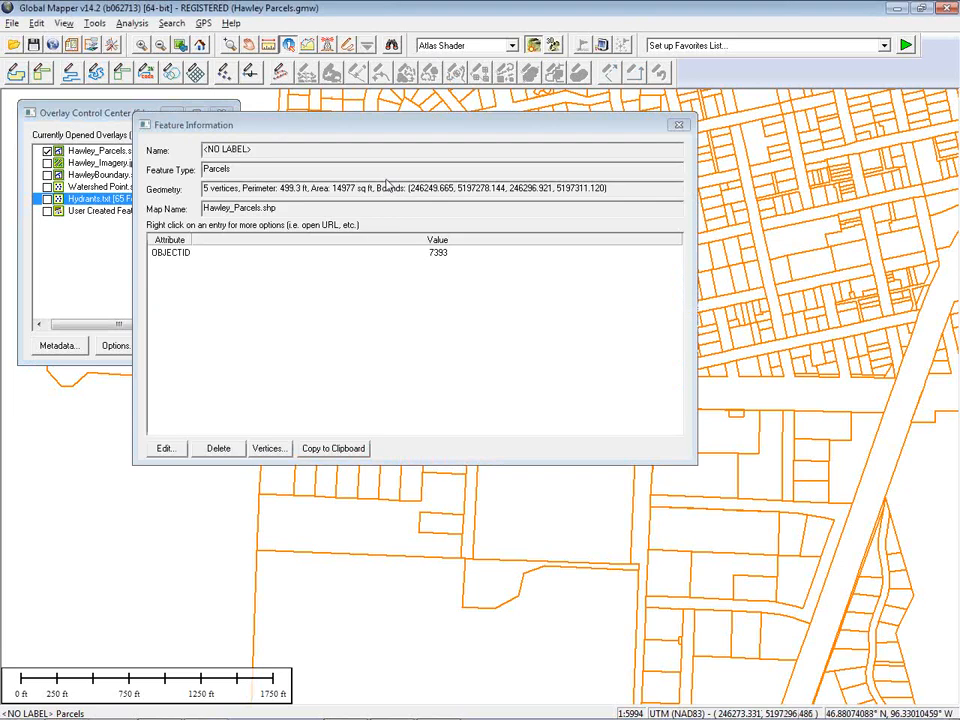
Open Attributes.csv from the Clay_Co_MN Parcels folder, scroll through its columns, then close it, the explorer and the feature information
key(alt+Tab)
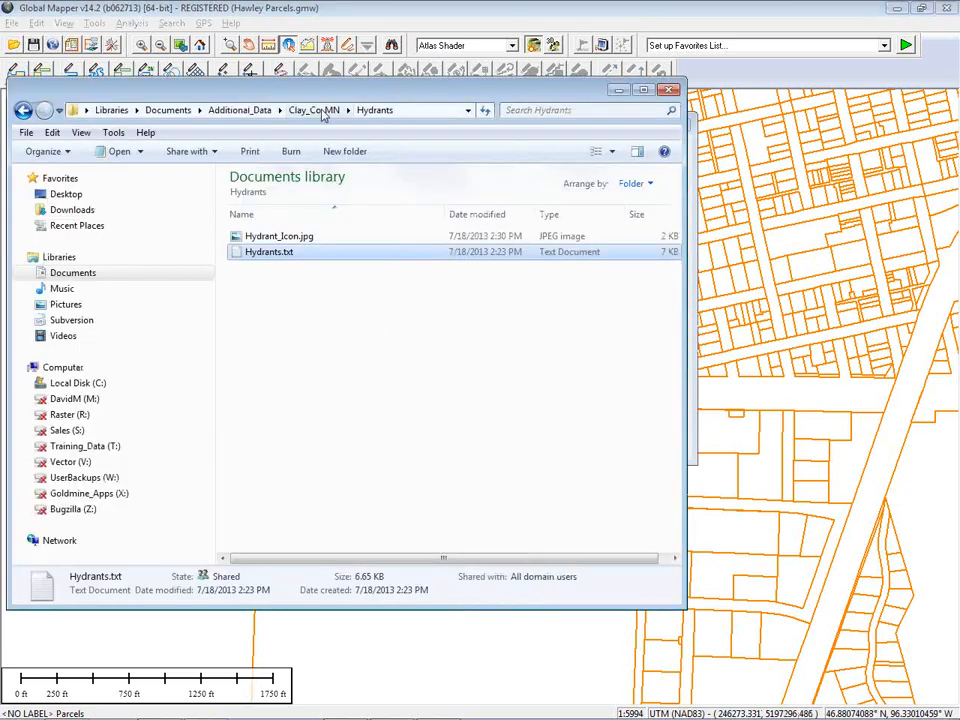
click(315, 111)
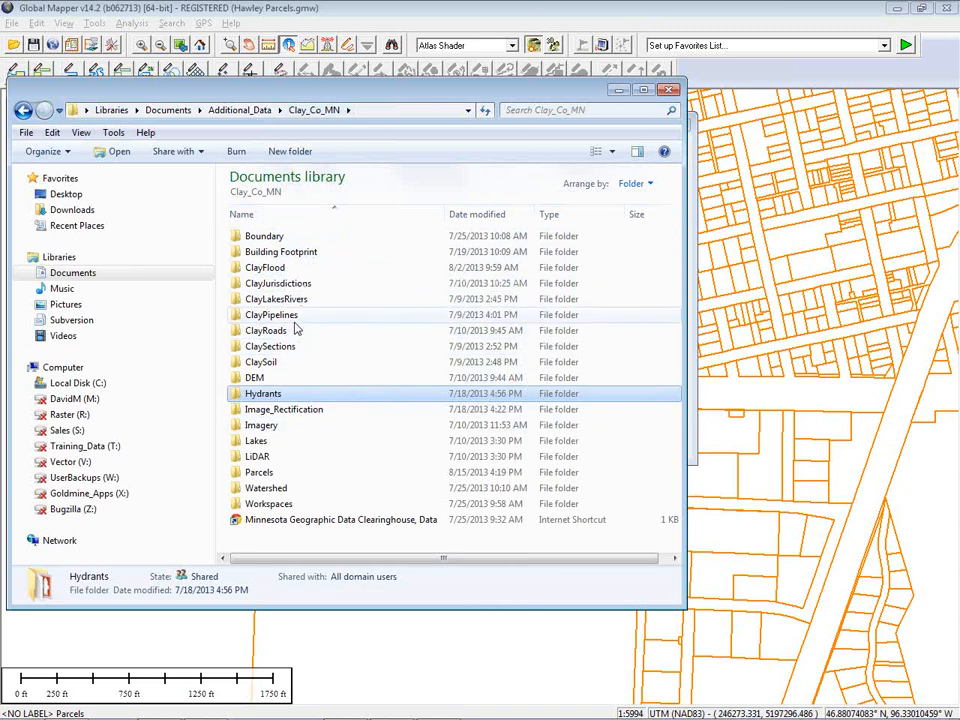
click(267, 474)
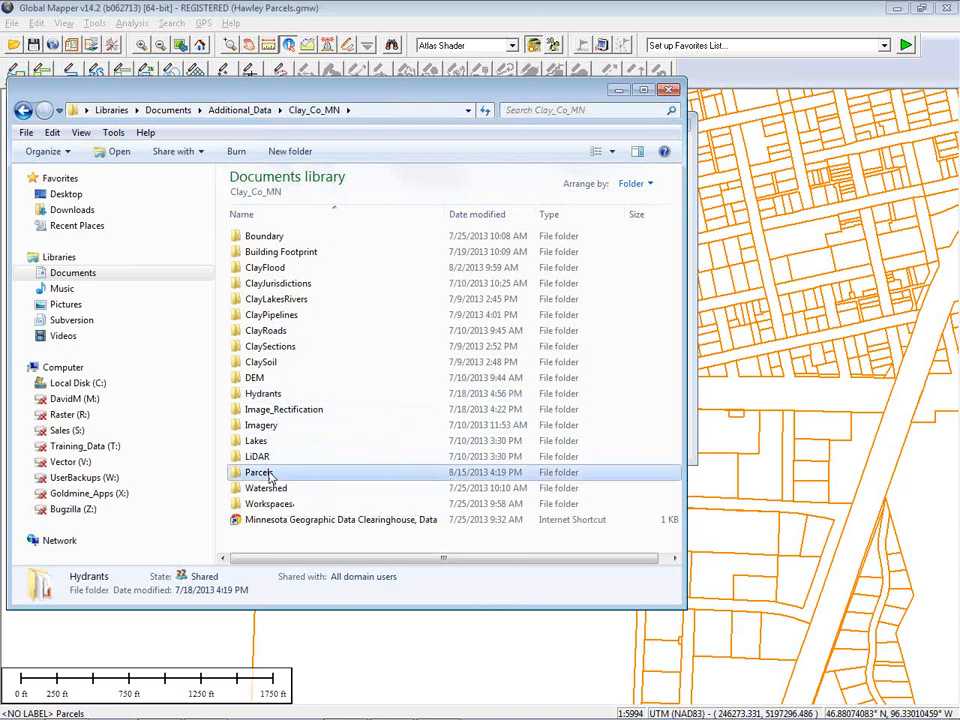
double_click(268, 474)
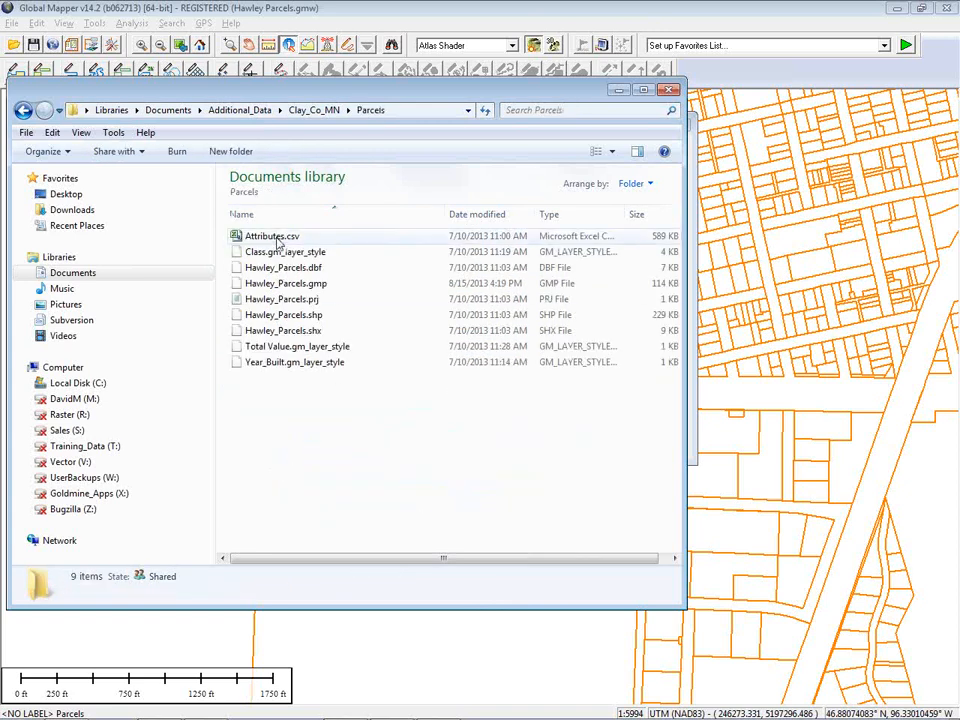
double_click(276, 238)
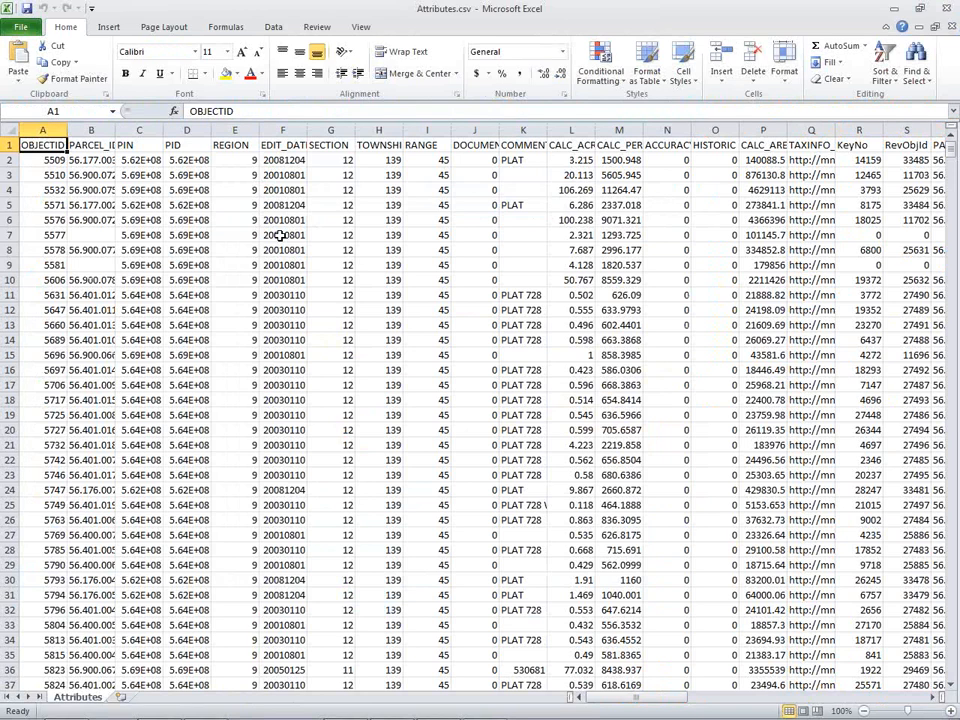
click(725, 699)
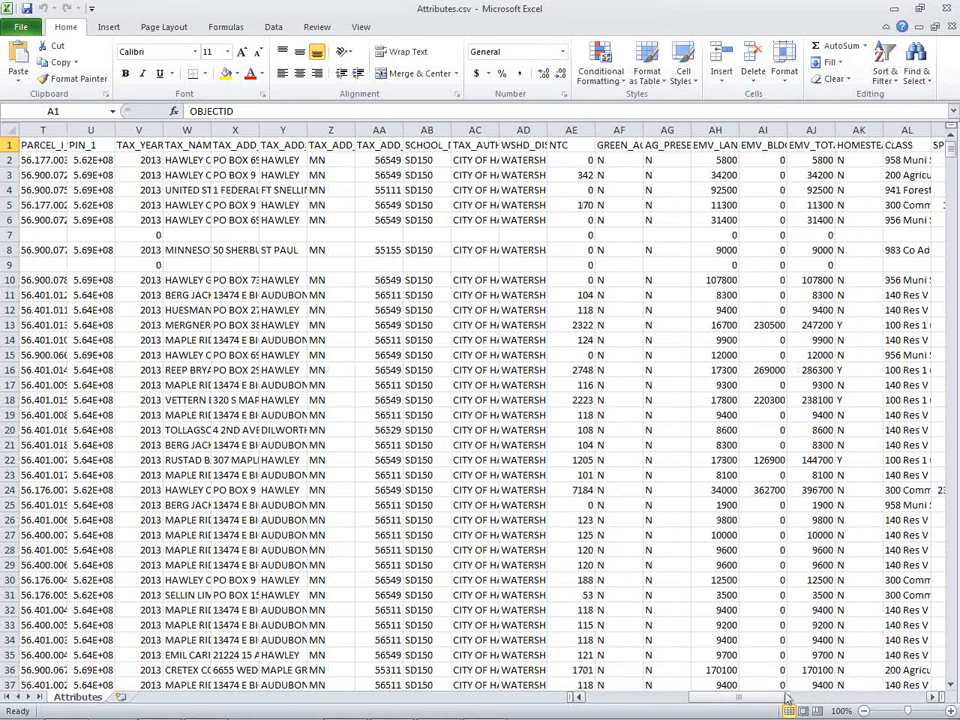
click(840, 700)
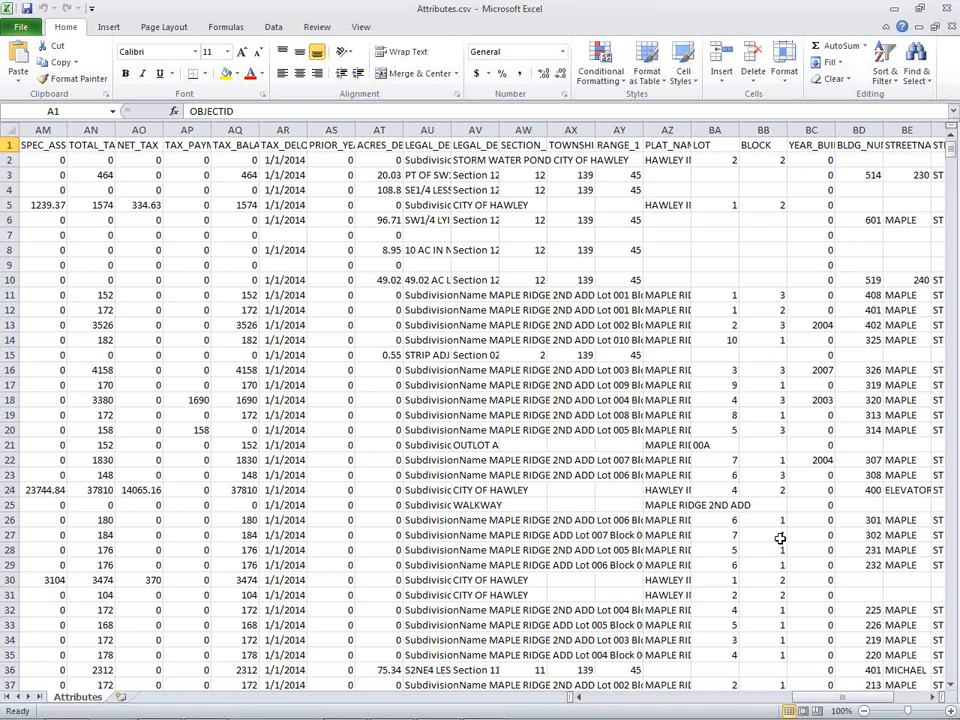
click(948, 8)
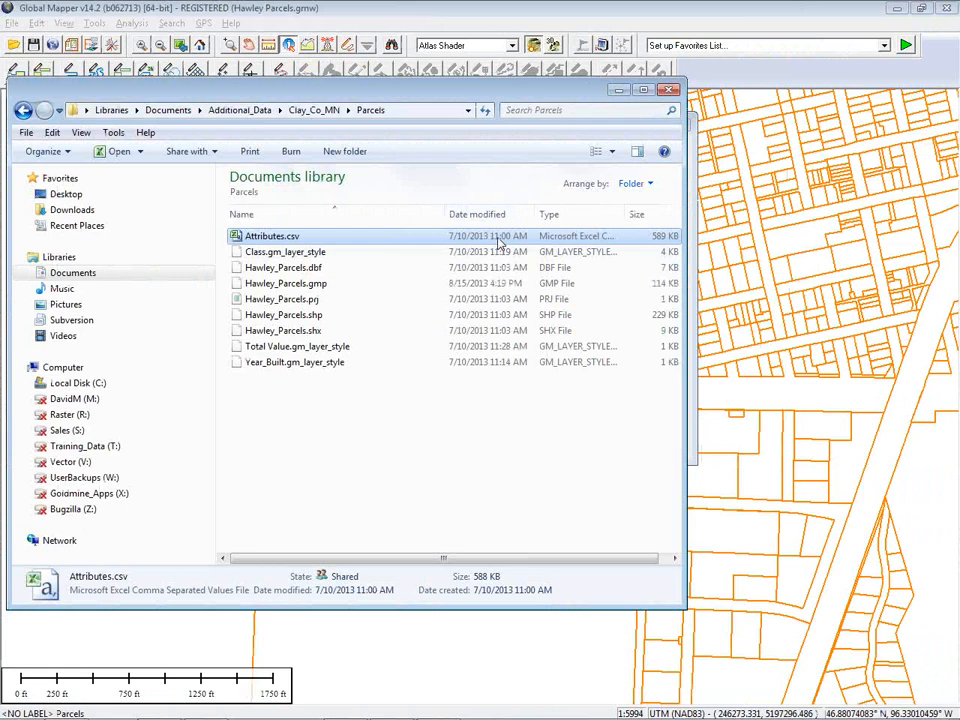
click(669, 91)
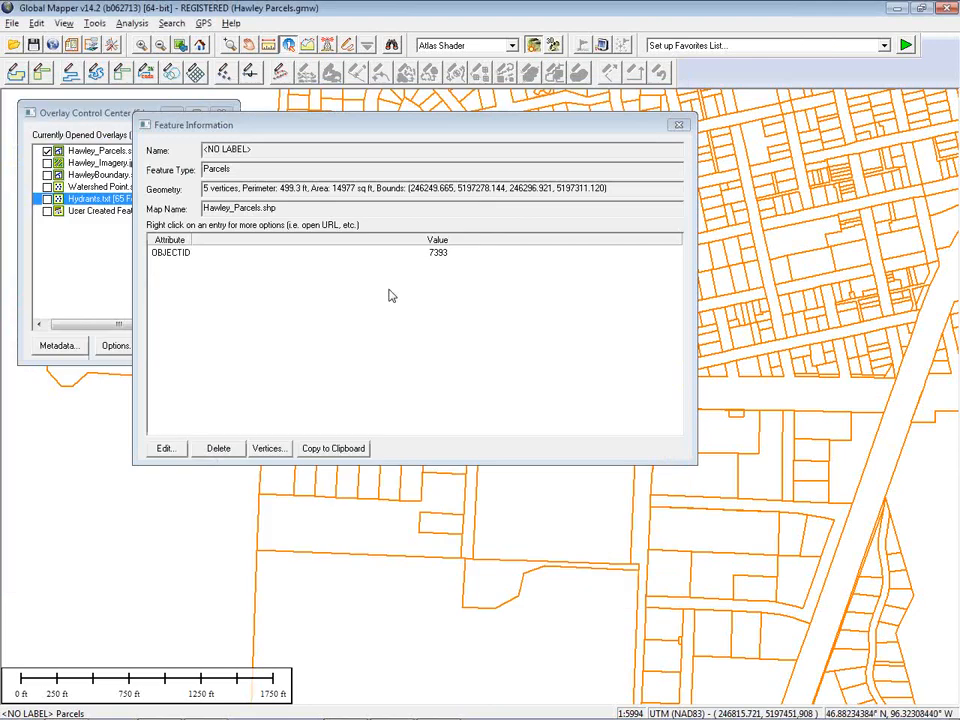
click(678, 124)
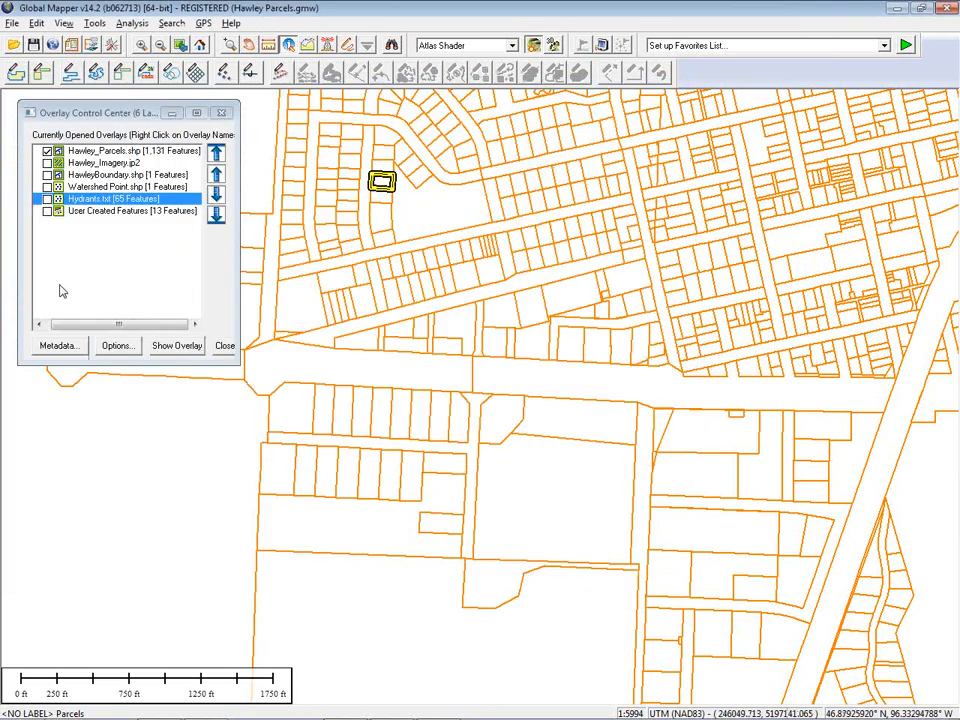
Join Attributes.csv to the Hawley_Parcels.shp layer, using a comma delimiter and OBJECTID as the join attribute on both sides
click(112, 152)
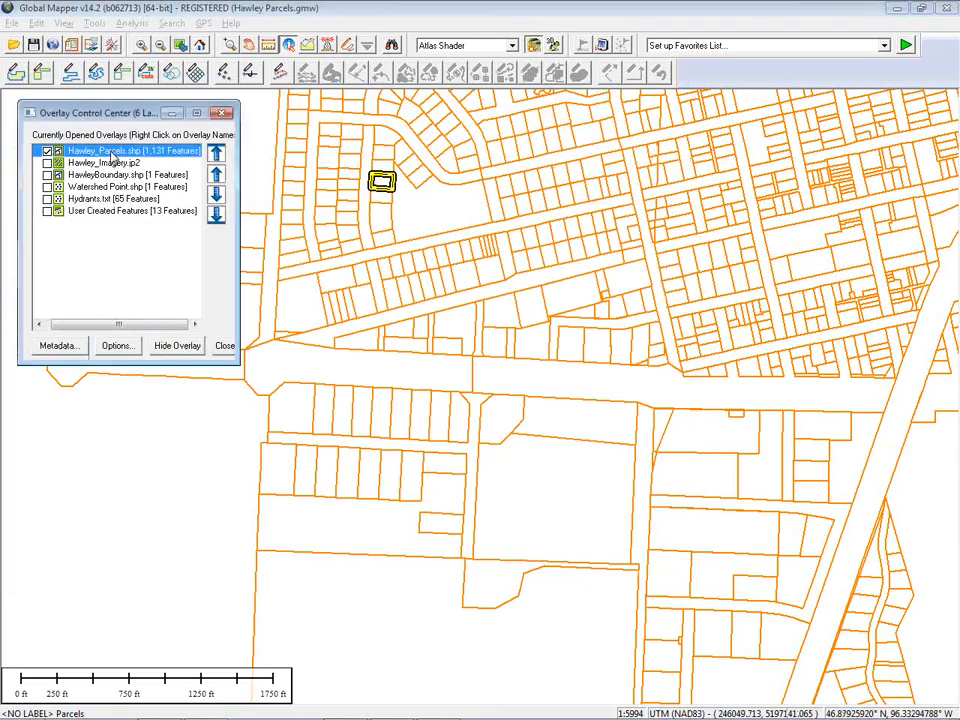
right_click(113, 156)
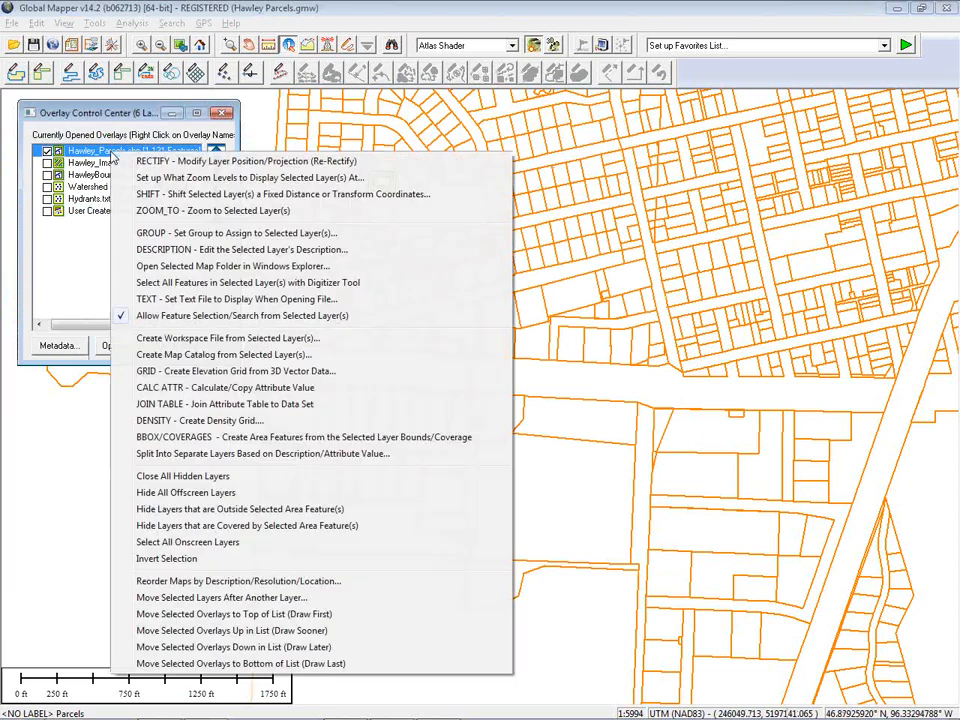
click(189, 404)
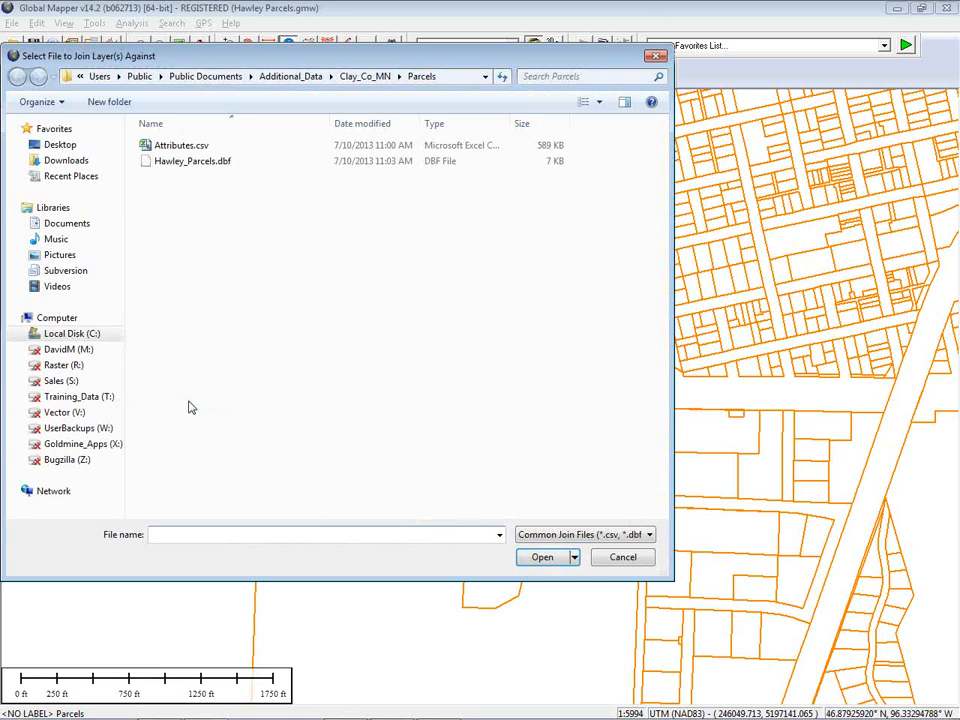
click(177, 147)
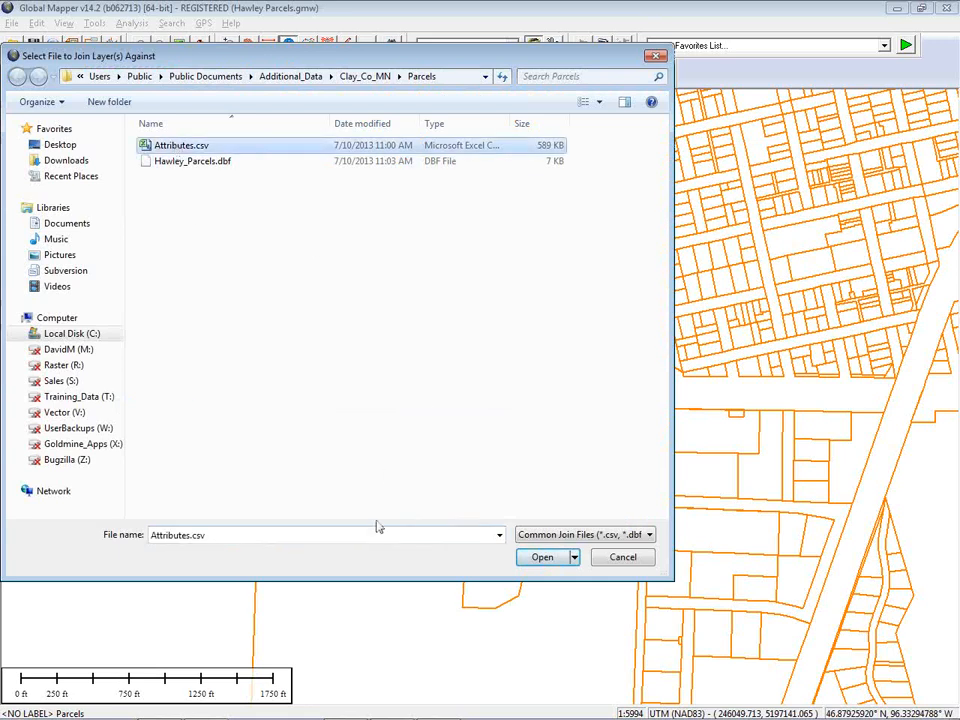
click(546, 560)
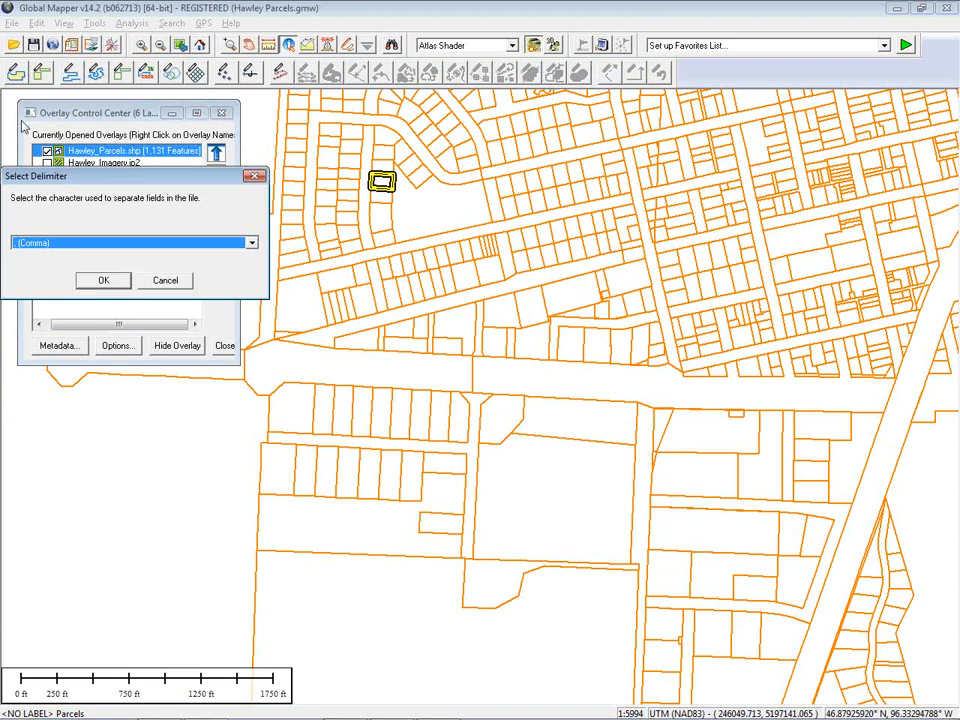
drag(80, 184, 112, 190)
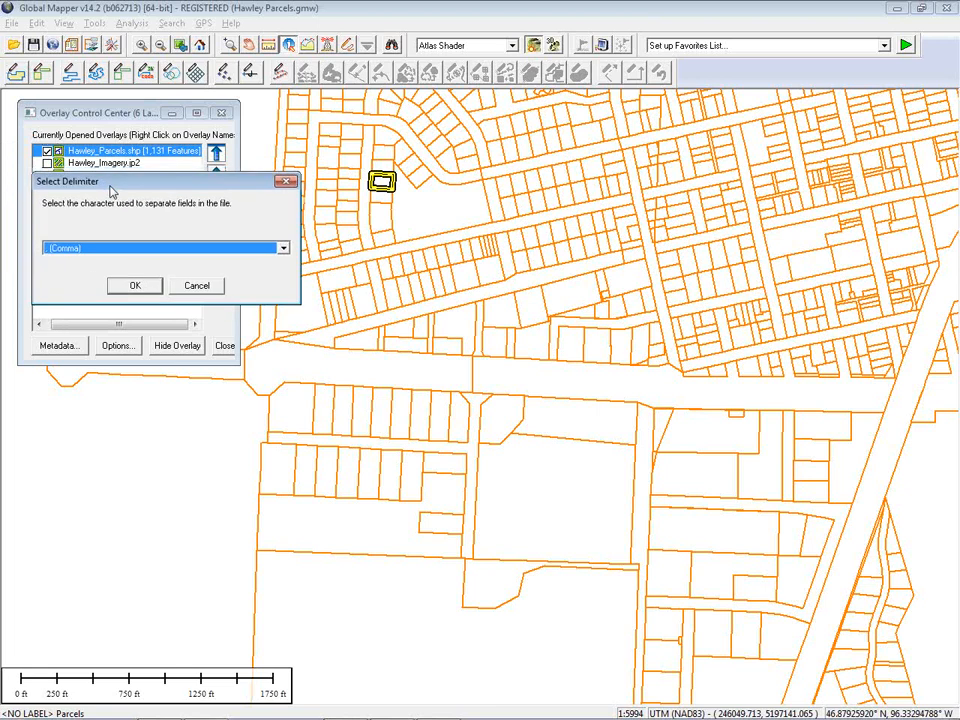
click(134, 284)
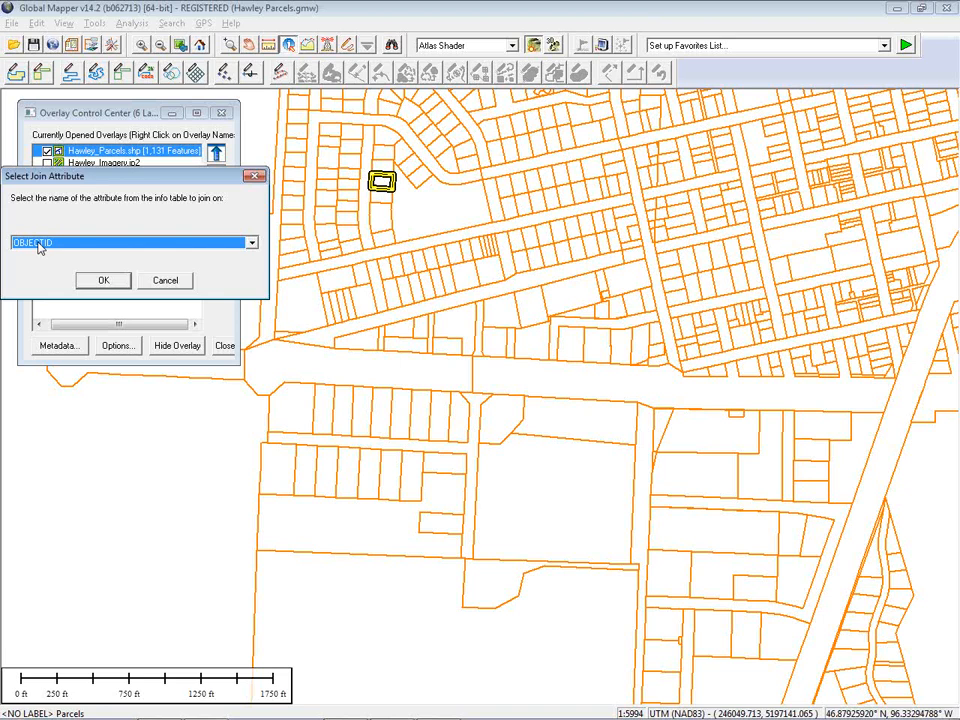
click(100, 283)
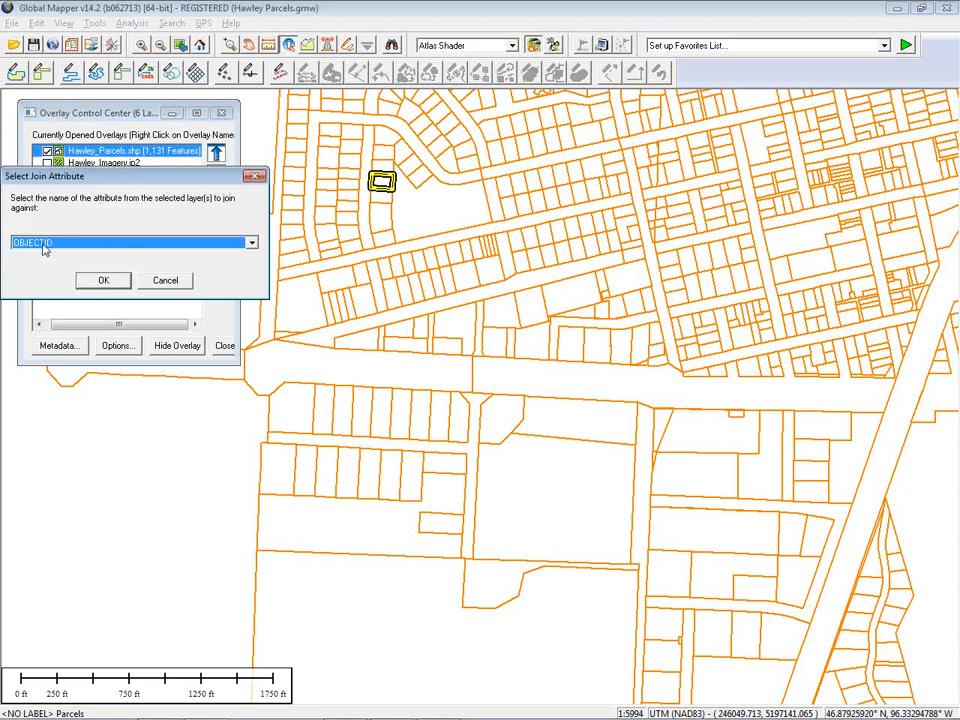
click(101, 281)
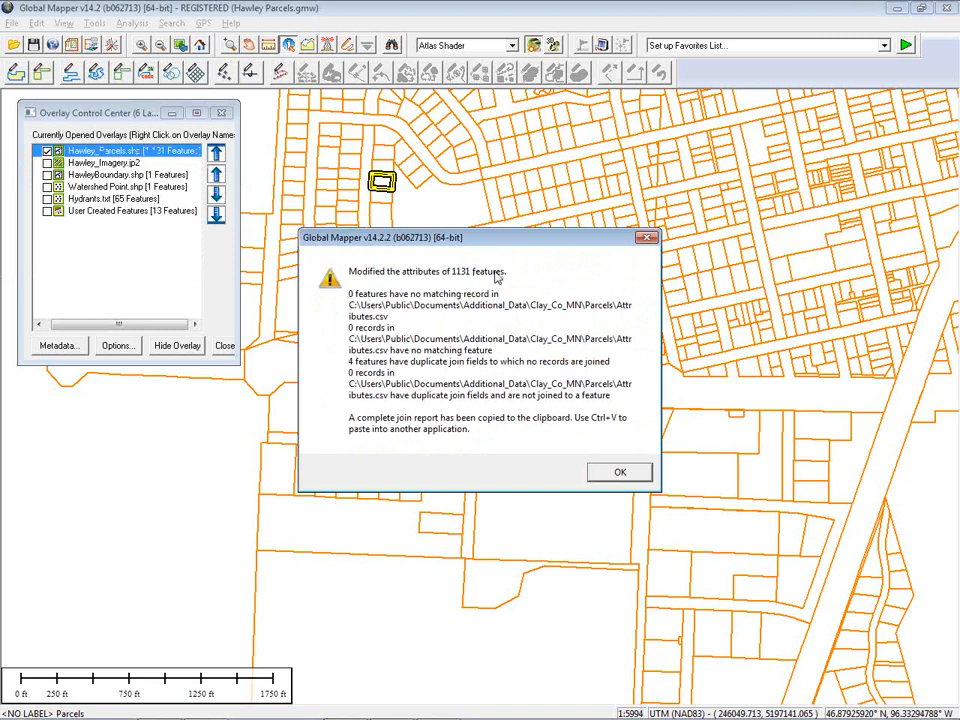
click(617, 474)
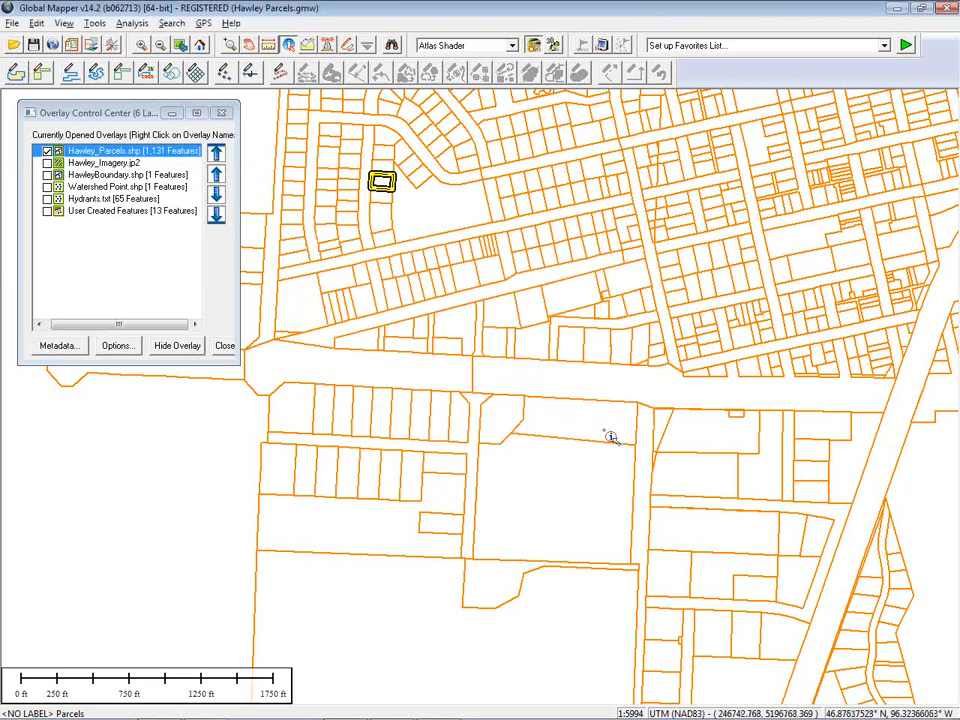
Inspect a parcel's joined attributes, scrolling through the list before closing it
click(503, 200)
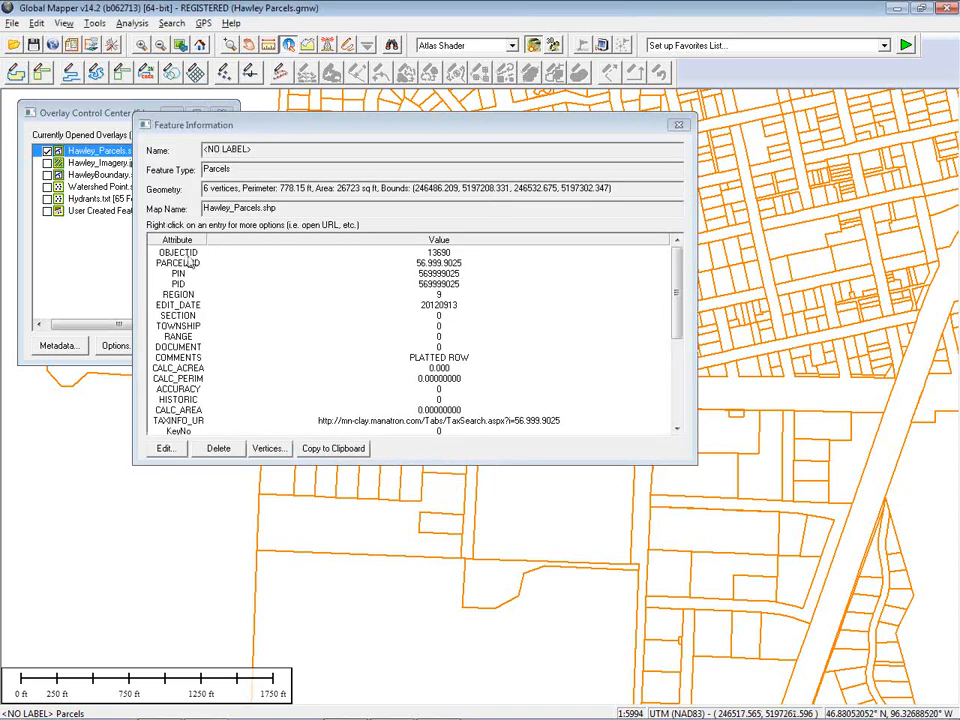
drag(672, 285, 678, 323)
scroll(680, 322, down, 2)
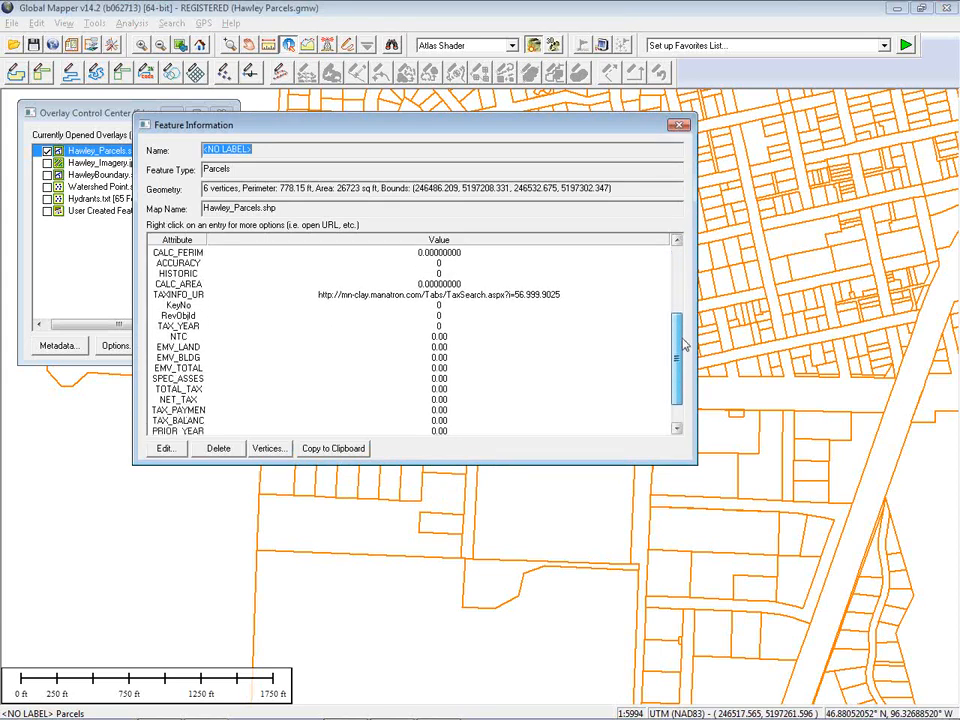
scroll(681, 269, up, 5)
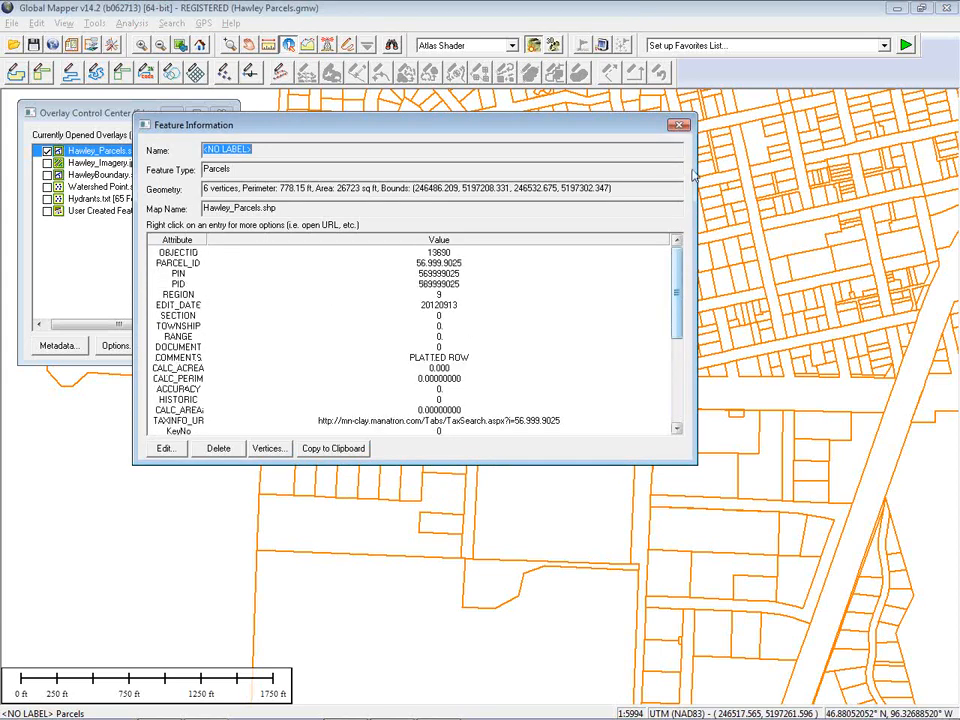
click(680, 124)
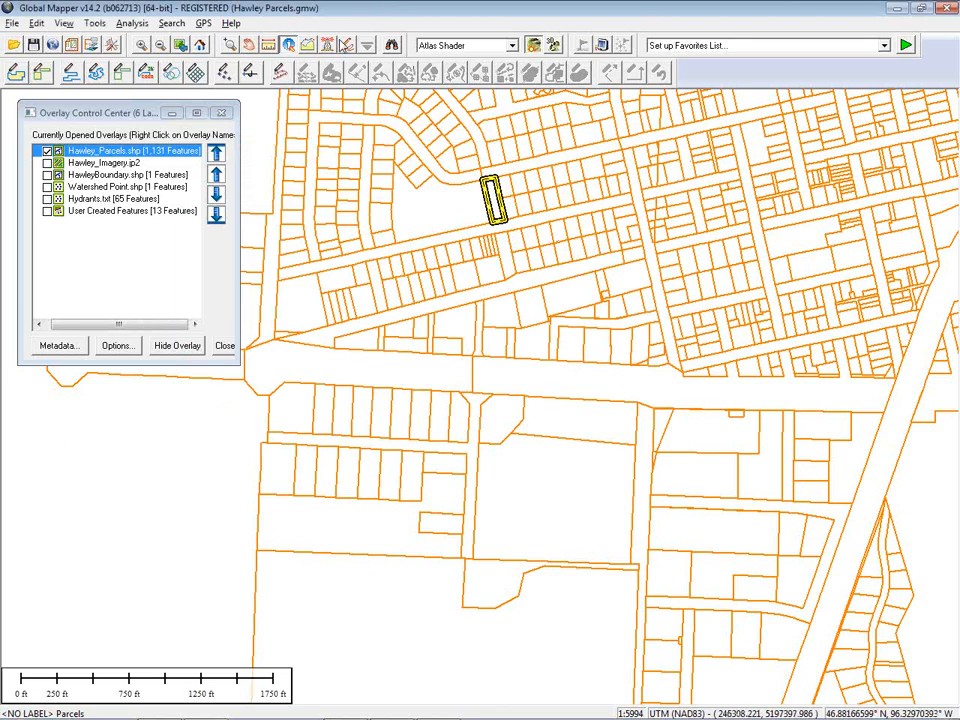
Zoom out and search vector data for features with EMV_TOTAL greater than 300000, compared as a number
scroll(480, 450, down, 1)
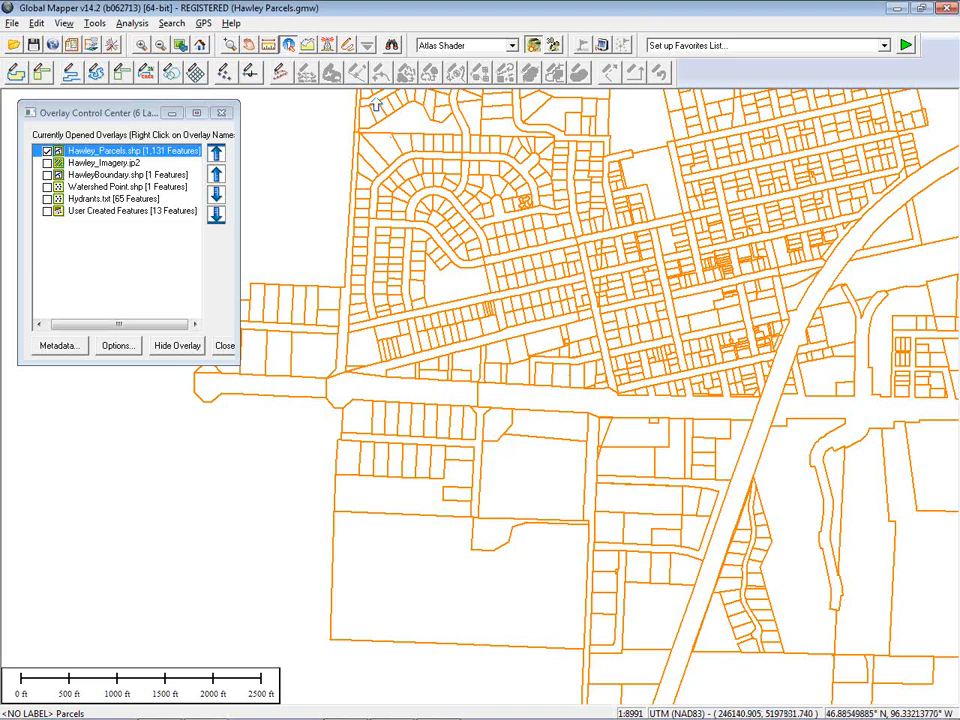
click(391, 45)
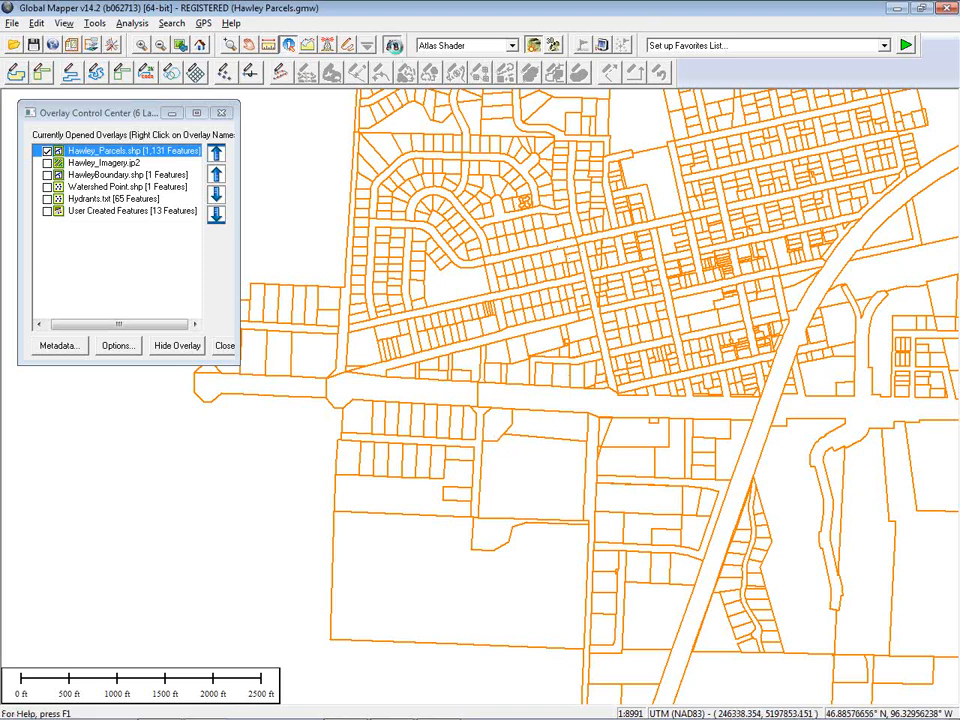
drag(465, 157, 311, 67)
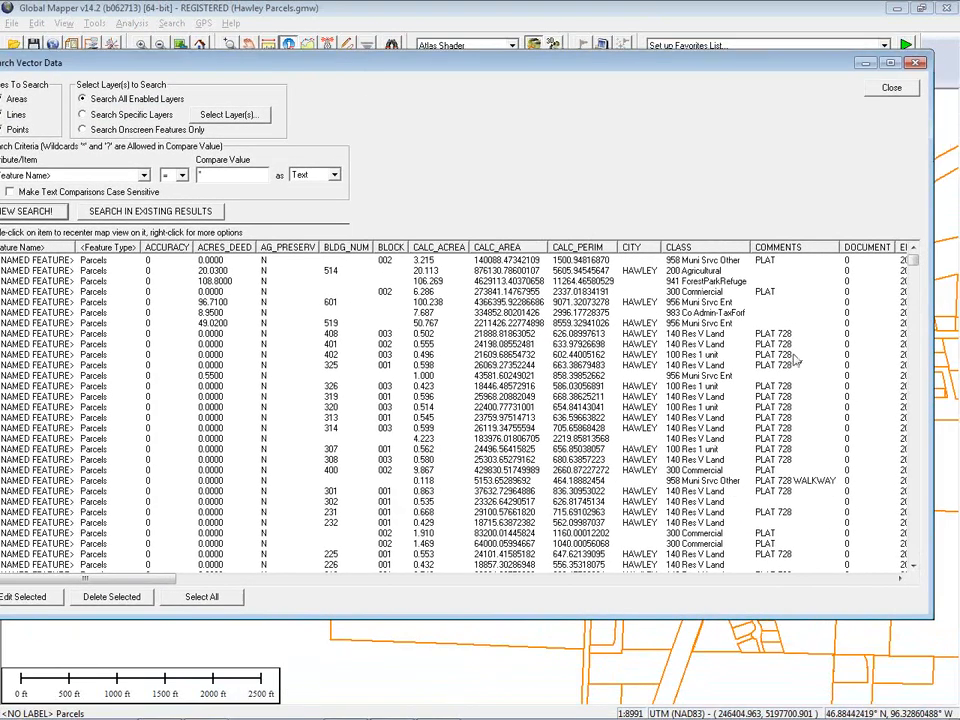
drag(922, 440, 830, 440)
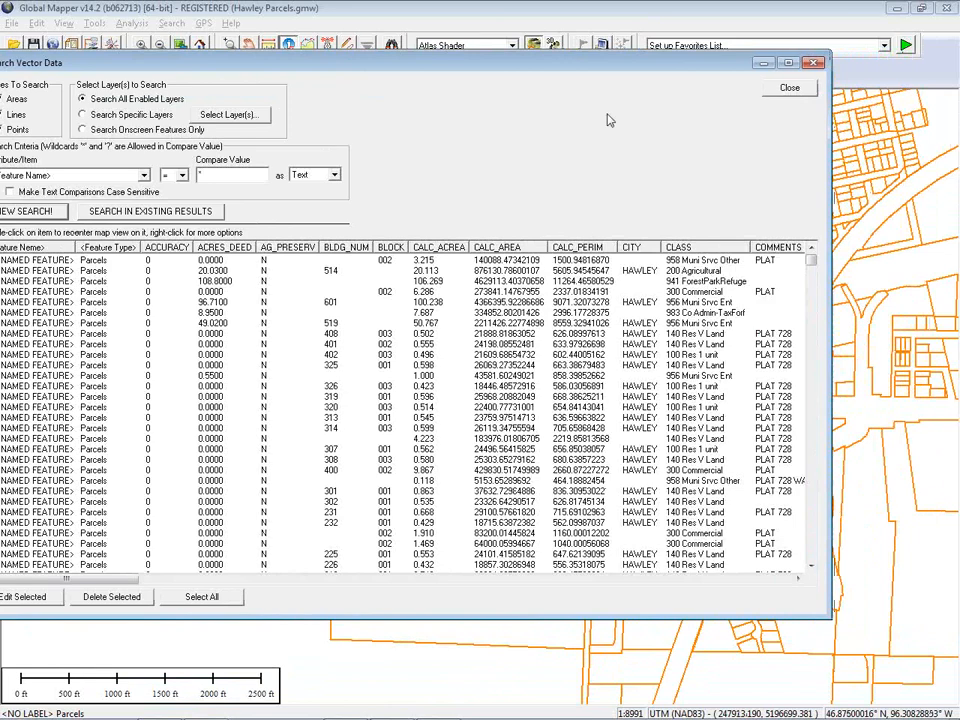
drag(585, 64, 651, 65)
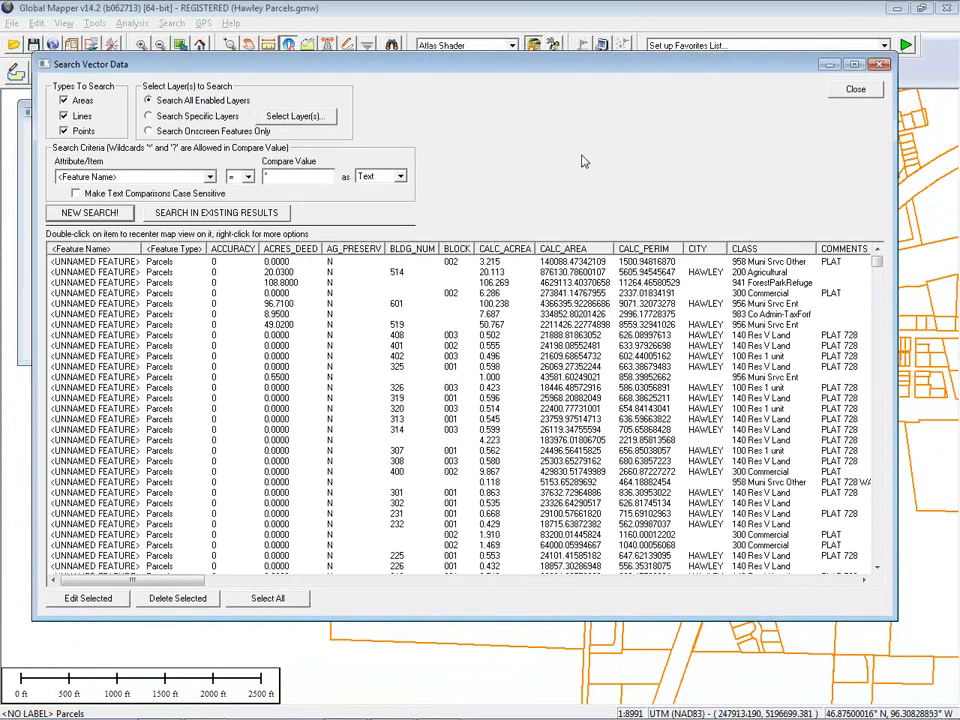
click(143, 178)
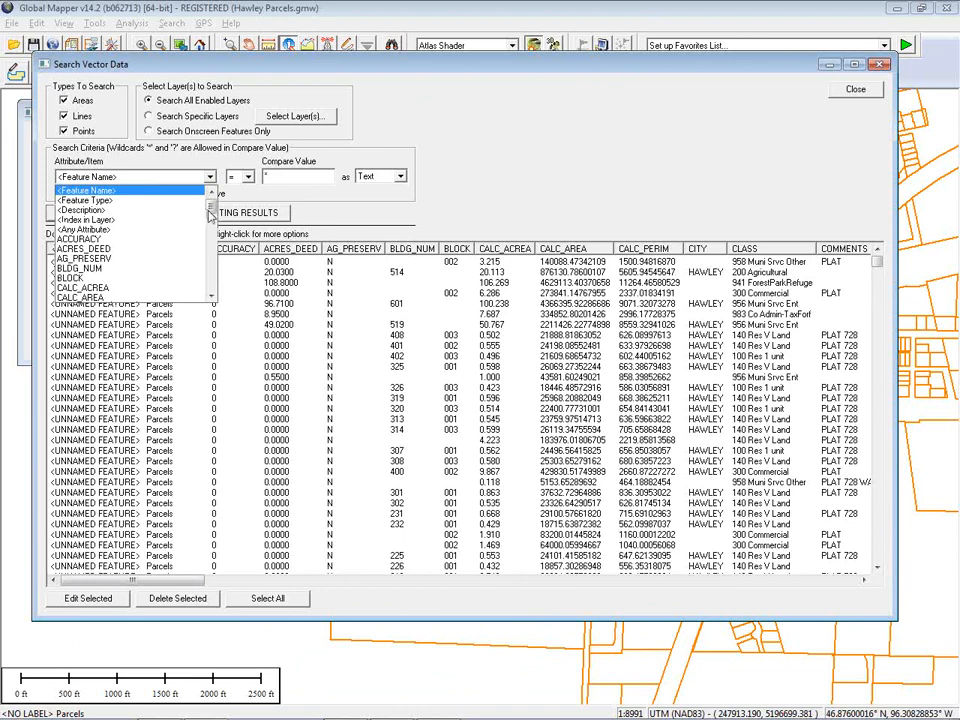
scroll(158, 170, down, 5)
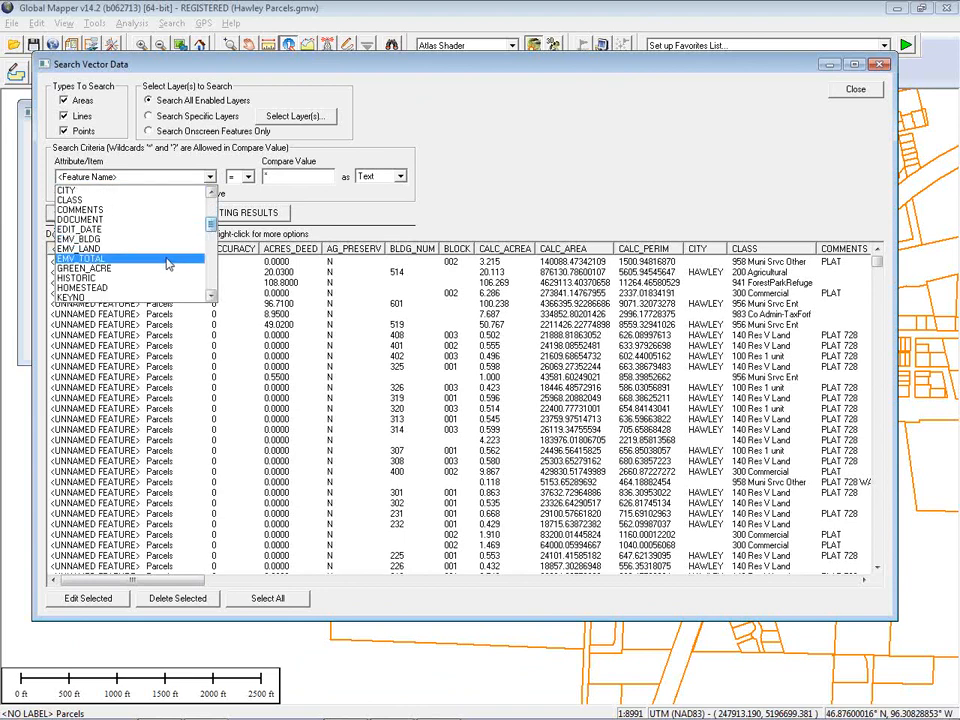
click(168, 264)
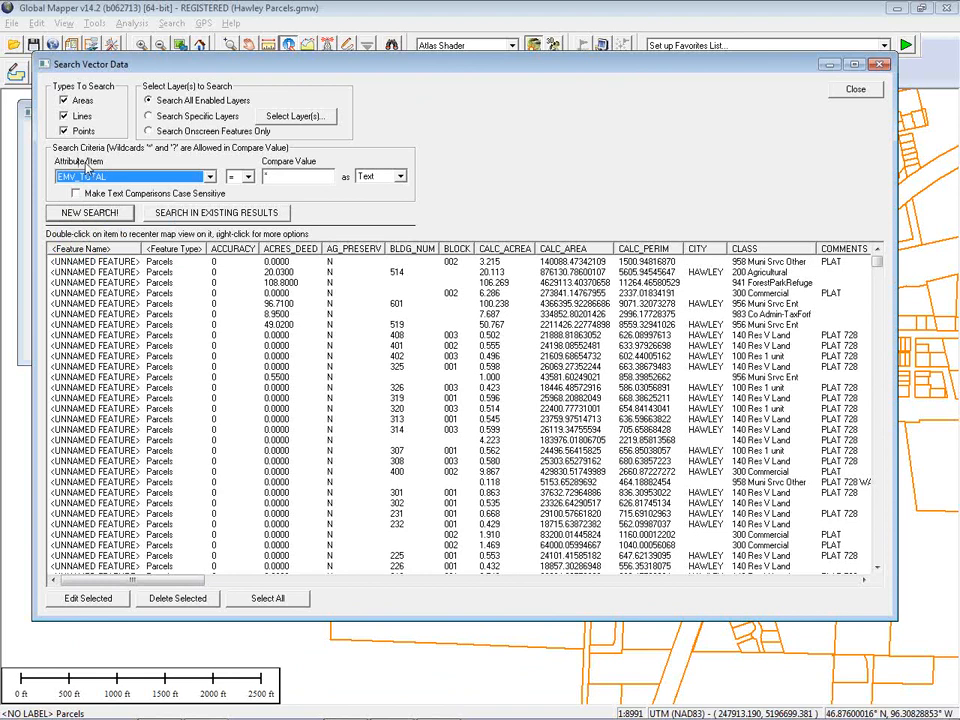
click(248, 177)
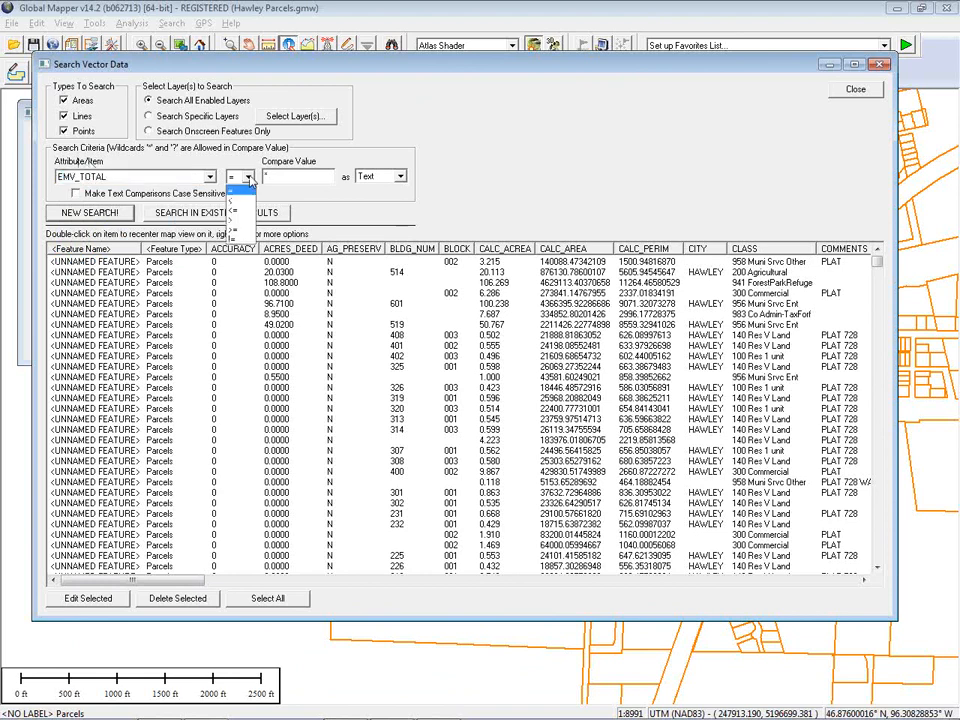
click(237, 220)
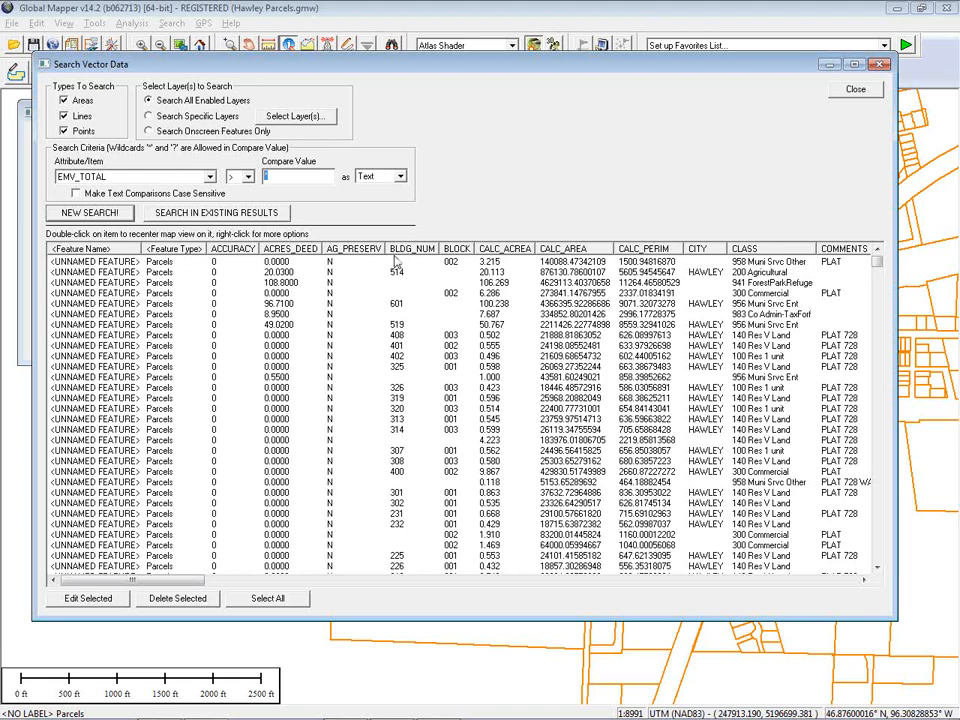
text(300000)
click(400, 177)
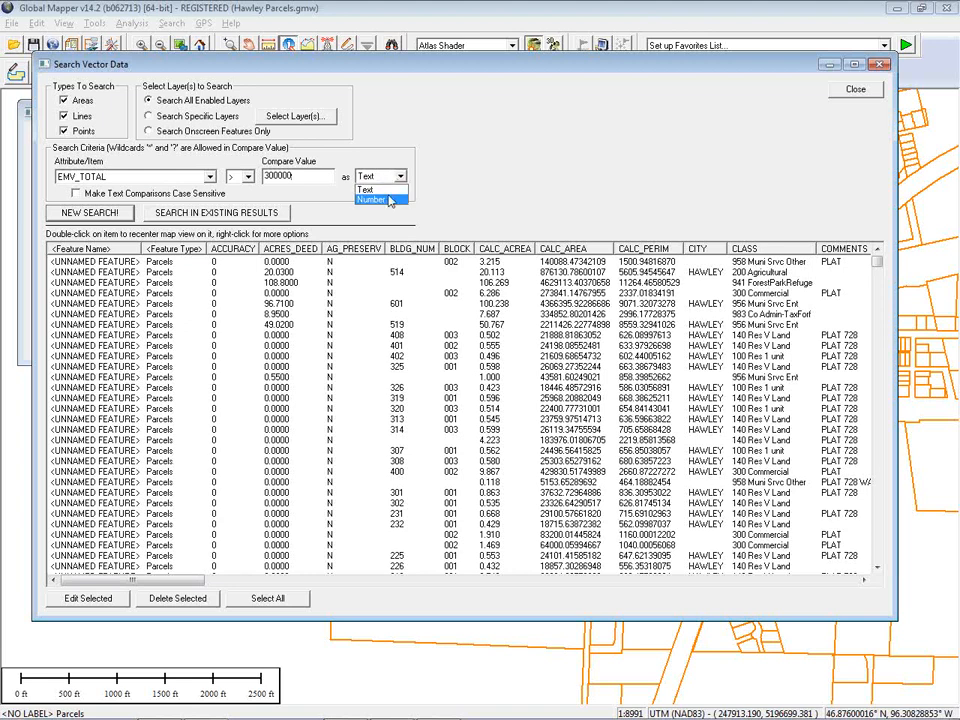
click(378, 205)
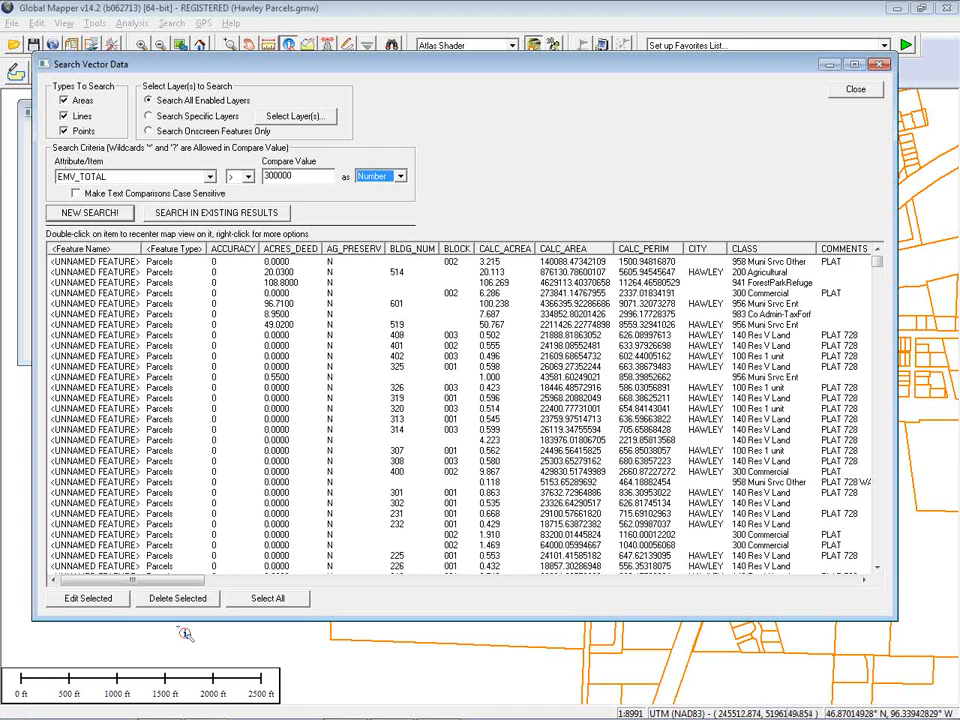
click(98, 213)
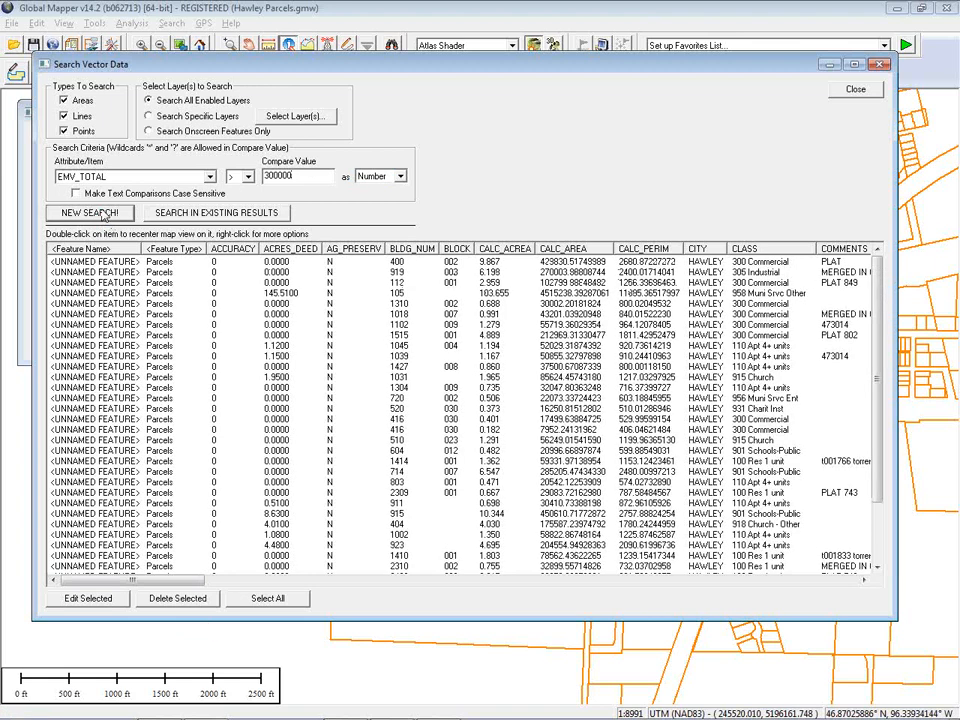
Scroll through the columns of the search results
mouse_move(877, 321)
mouse_down()
mouse_move(877, 345)
mouse_move(877, 303)
mouse_up()
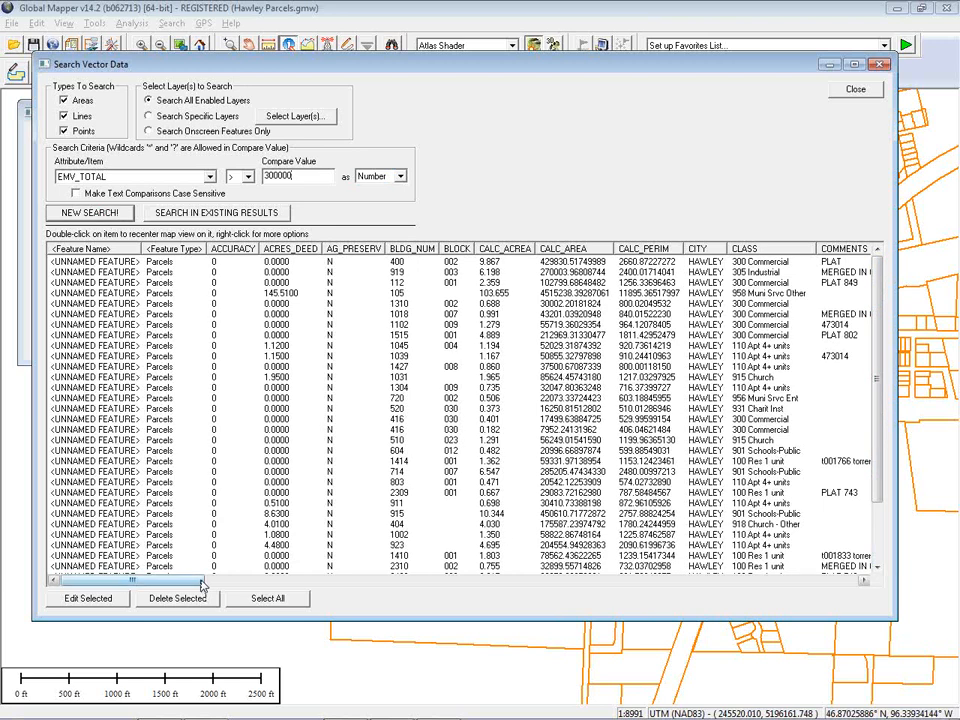
drag(201, 585, 239, 585)
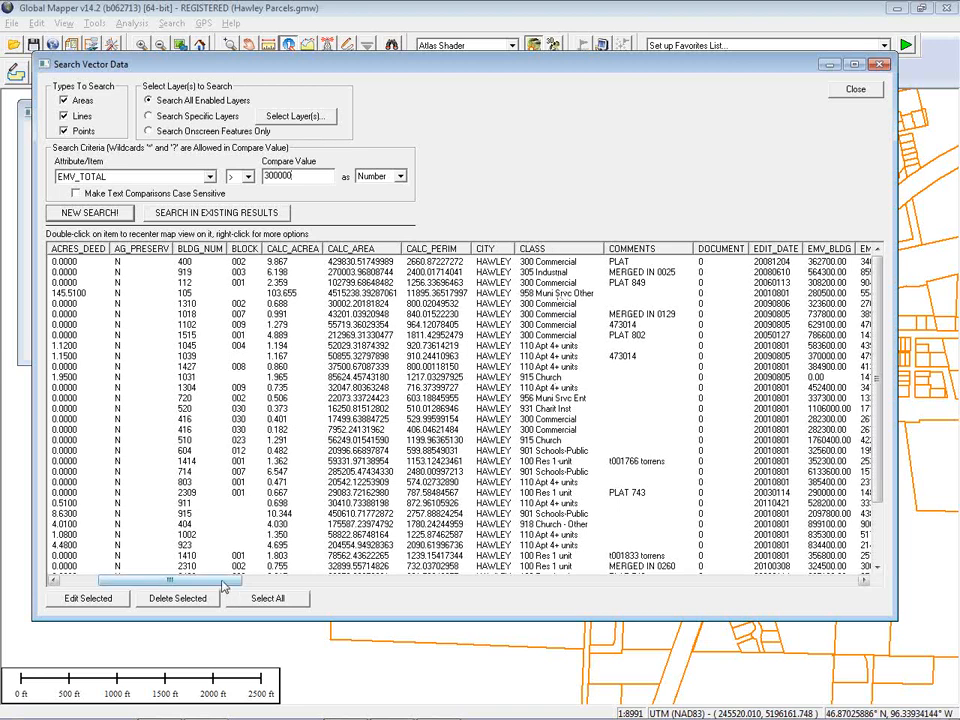
drag(225, 581, 202, 582)
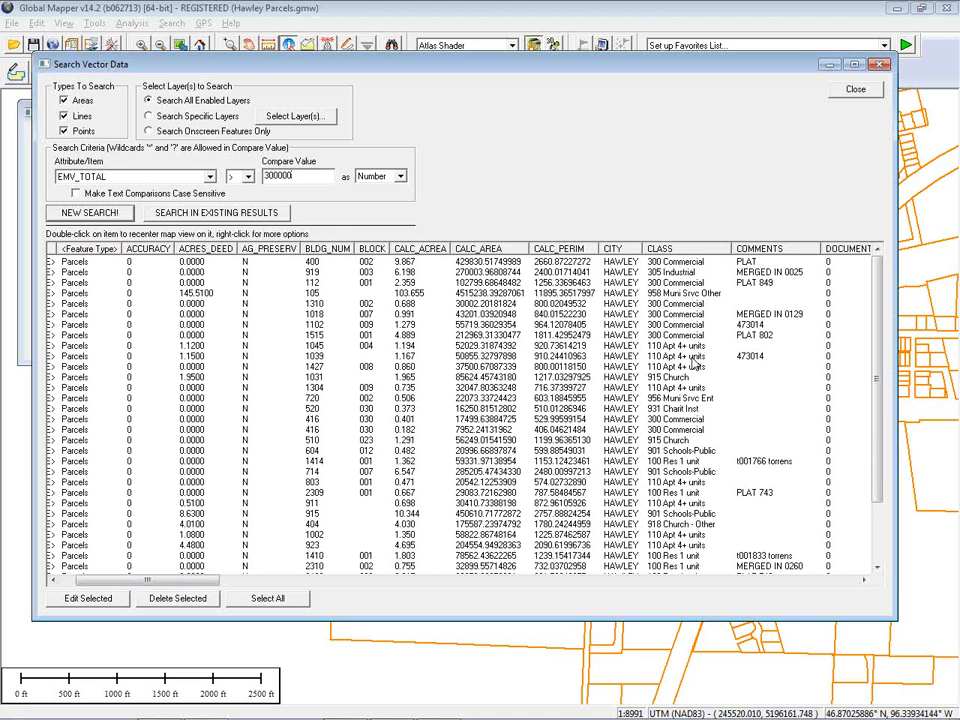
Refine the search within the existing results for CLASS equal to *Res*, compared as text
click(210, 177)
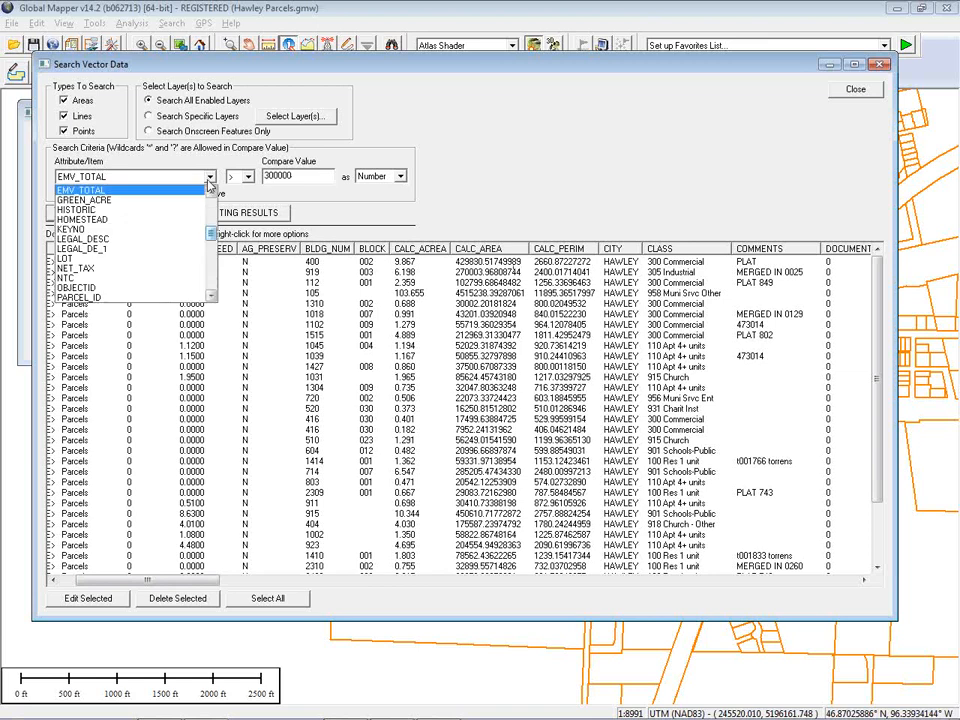
scroll(203, 230, up, 3)
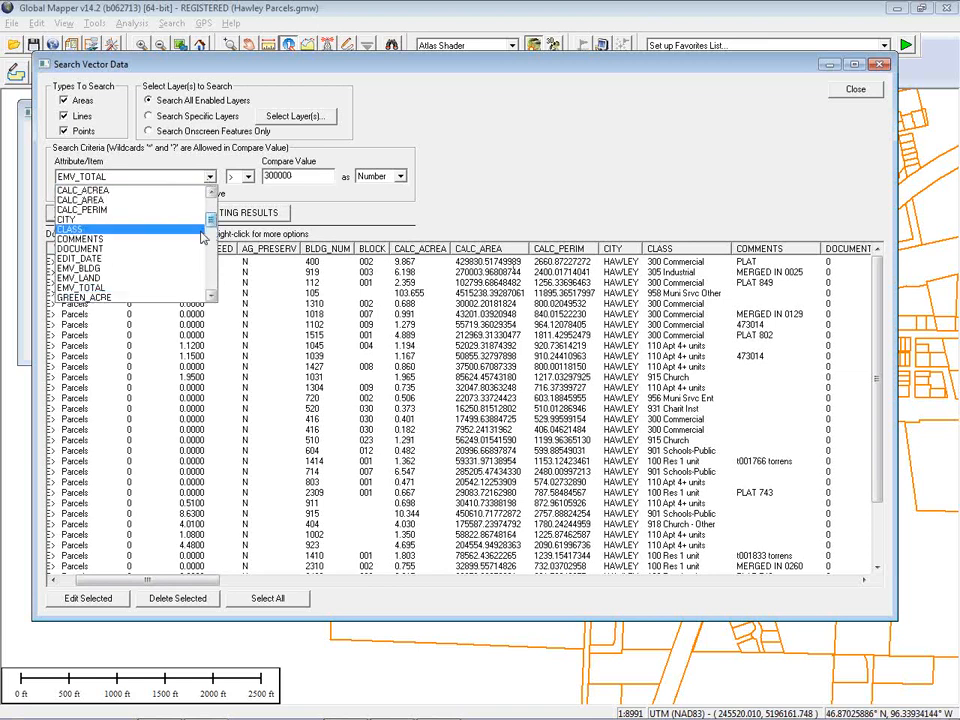
click(201, 230)
click(247, 177)
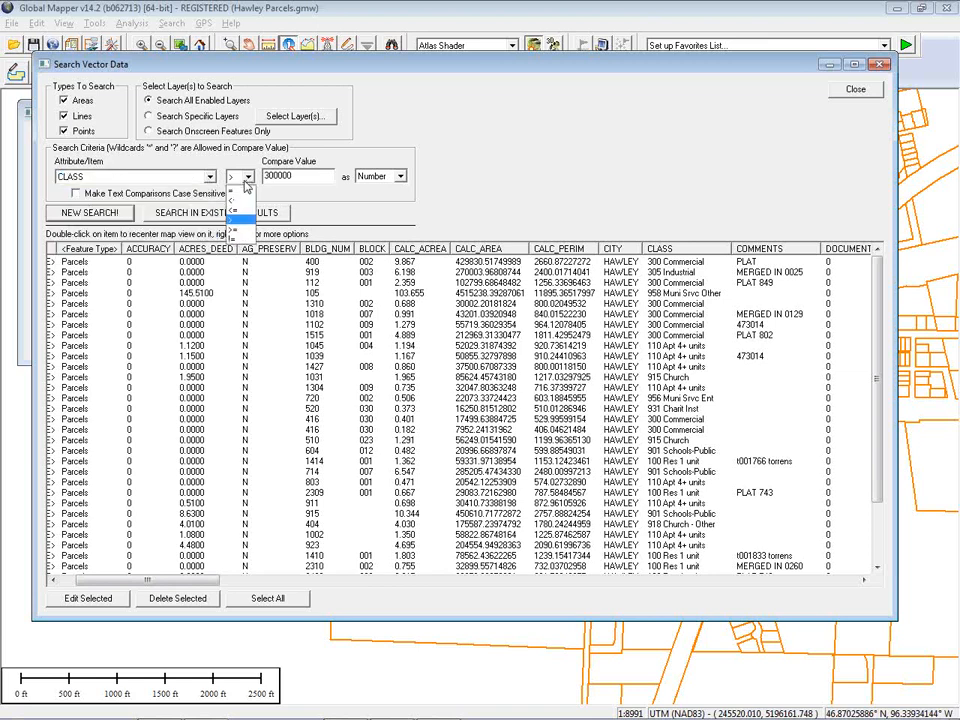
click(240, 191)
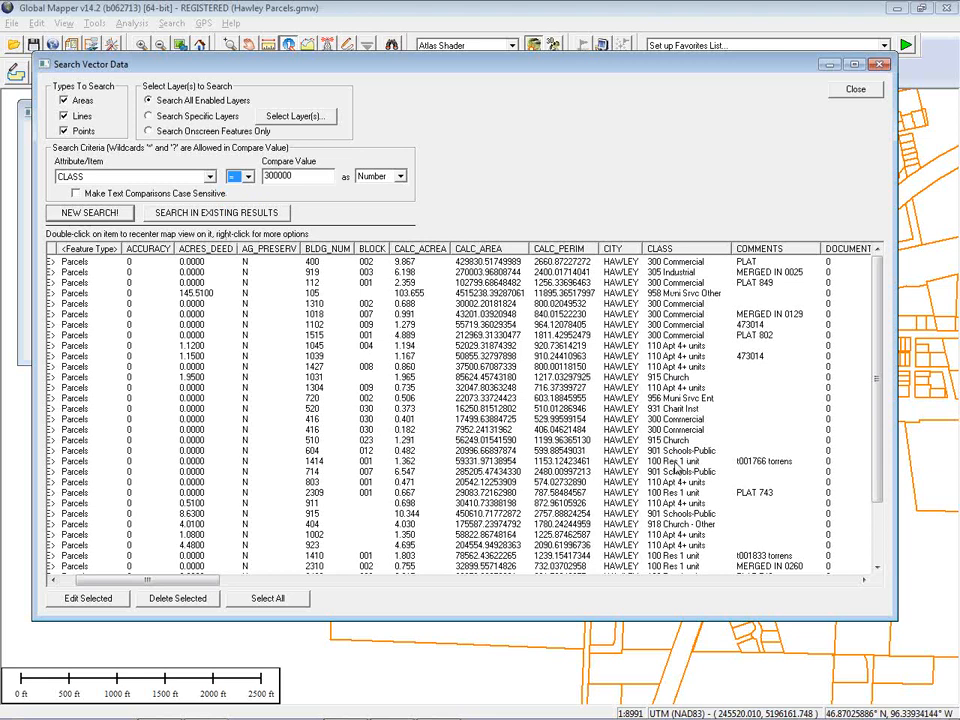
key(Tab)
text(*Res*)
click(385, 170)
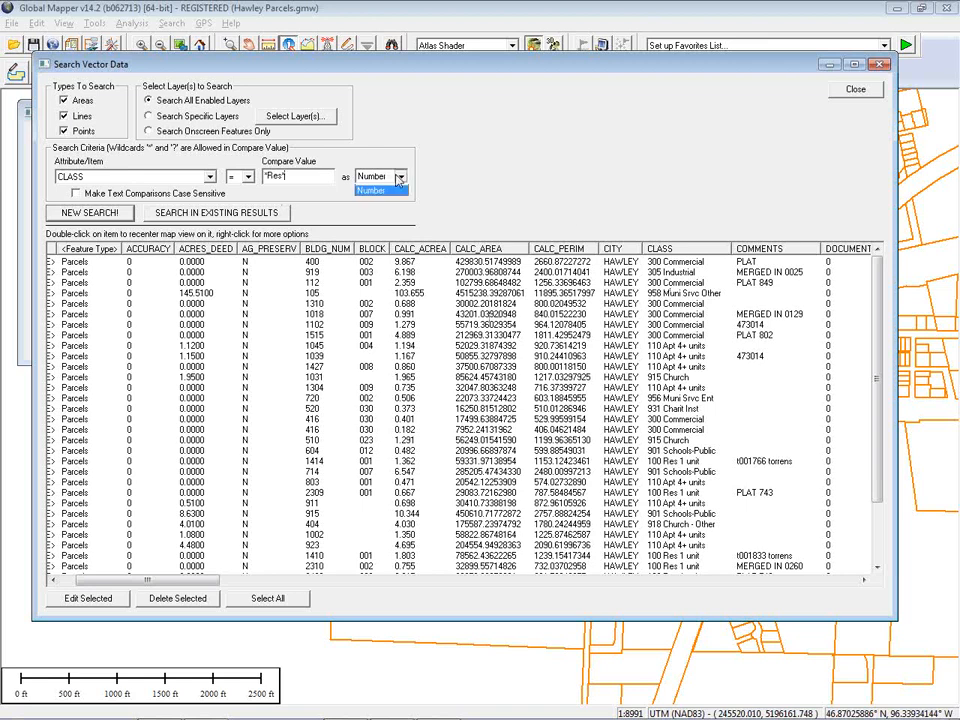
click(388, 187)
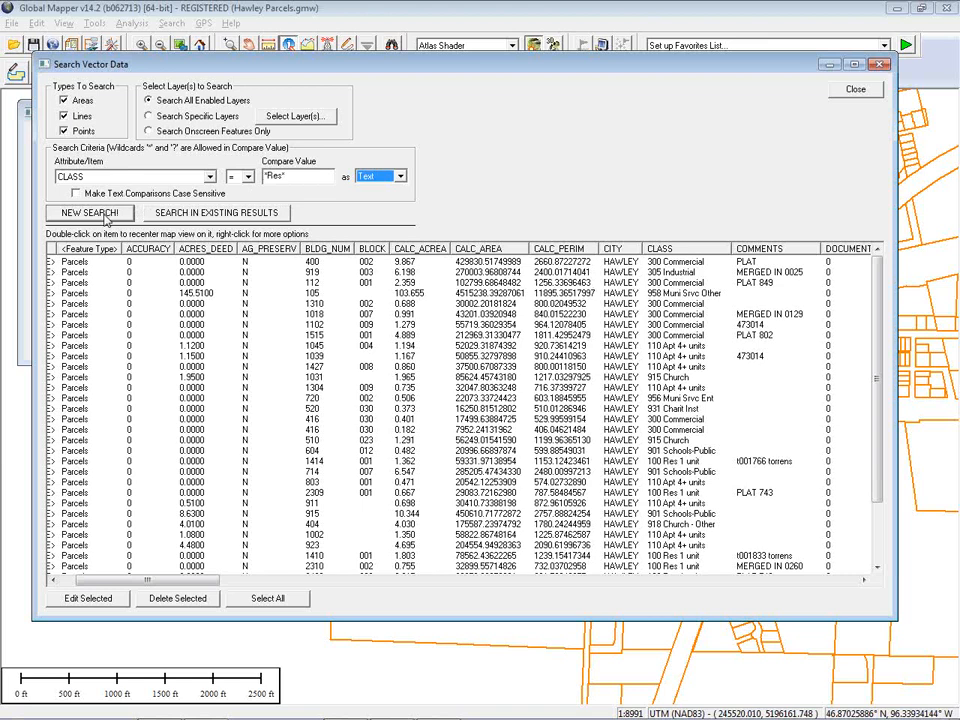
click(221, 216)
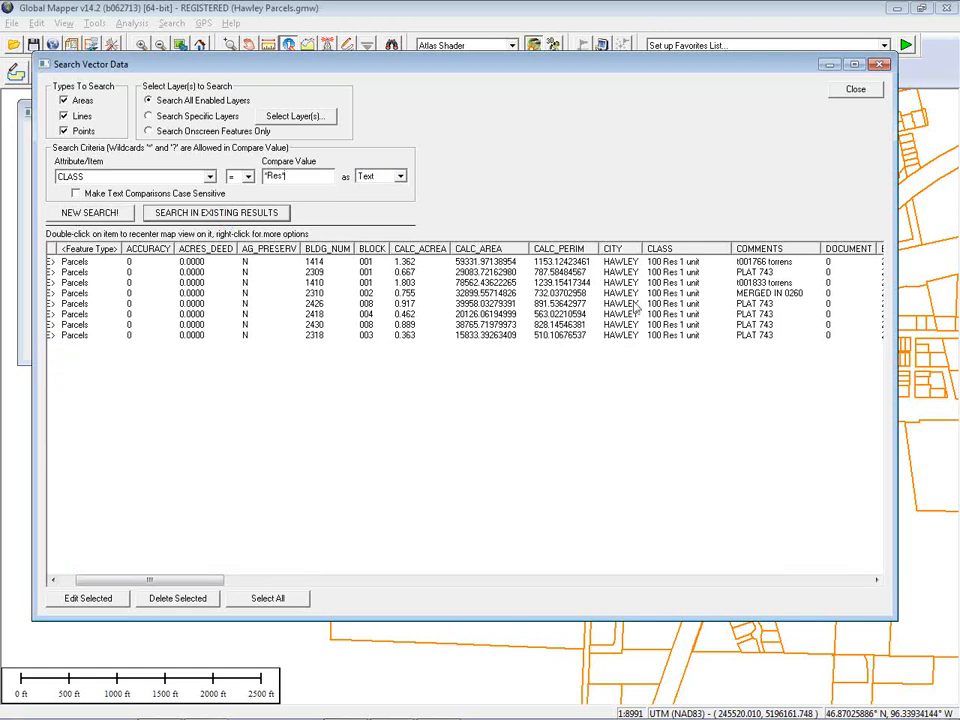
Select all the found parcels in the Digitizer tool and close the search dialog
click(288, 600)
right_click(392, 314)
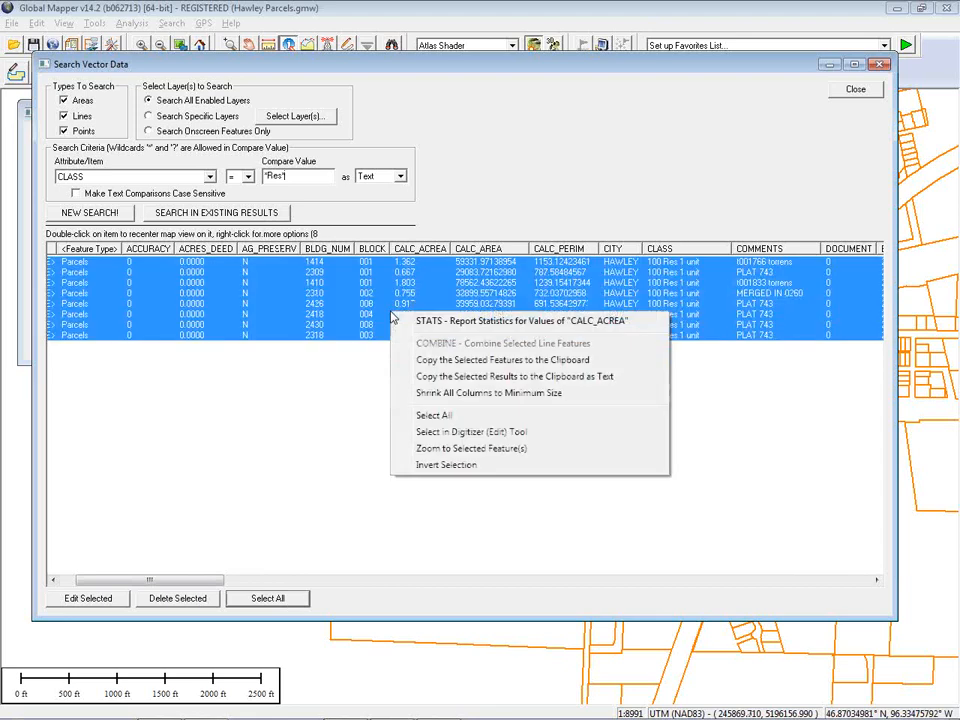
click(497, 436)
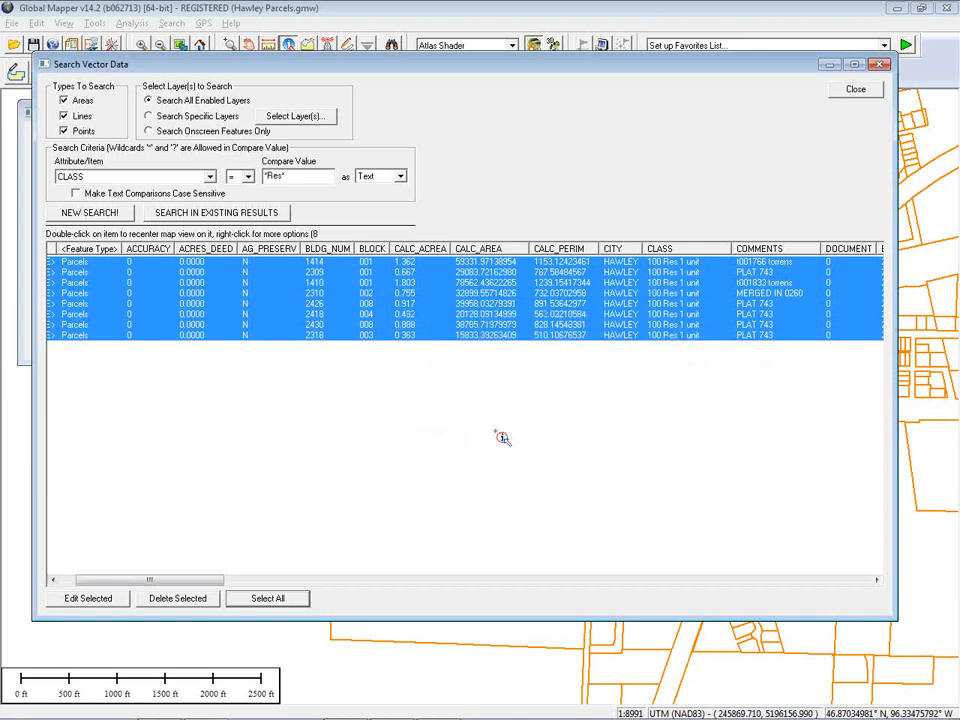
click(855, 91)
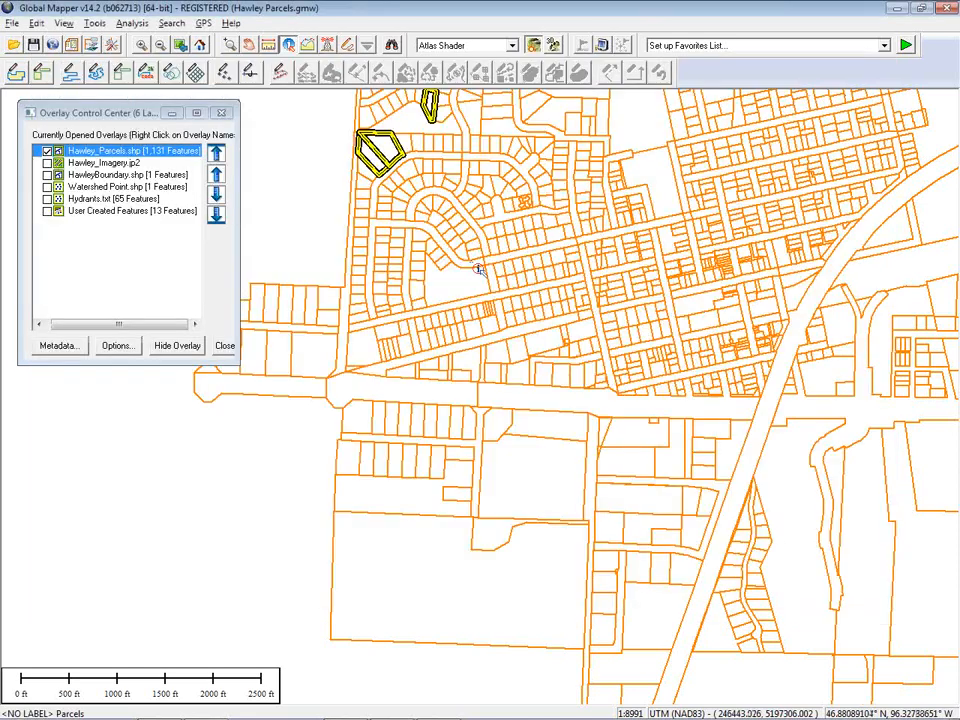
Zoom out, review the selected parcels' attributes in the Digitizer edit dialog, cancel it, and clear the selection
scroll(429, 255, down, 1)
drag(482, 218, 449, 305)
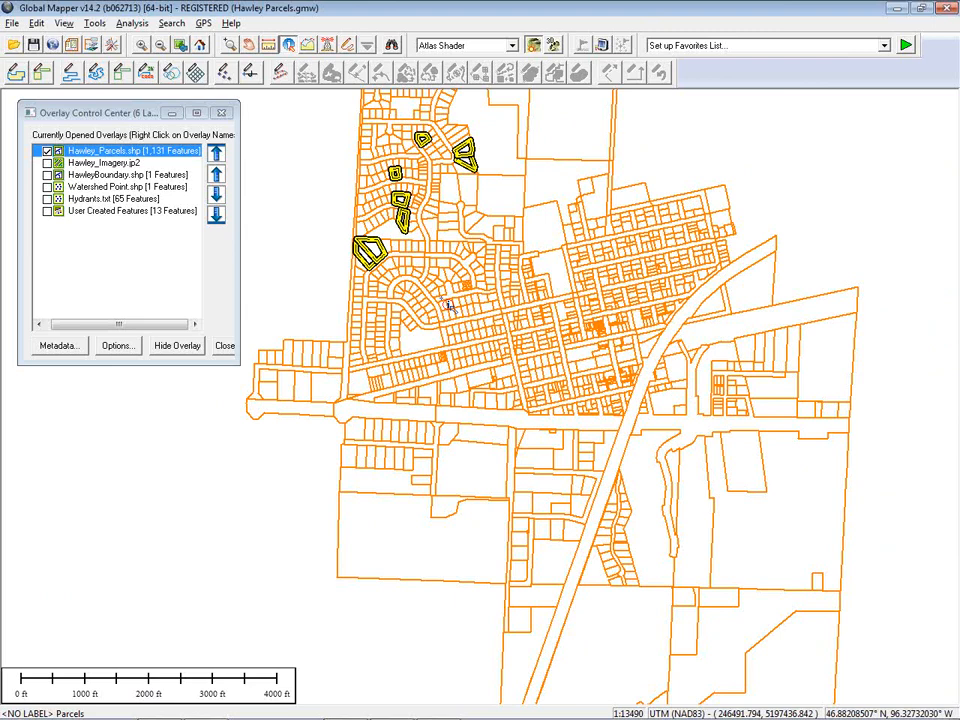
click(351, 46)
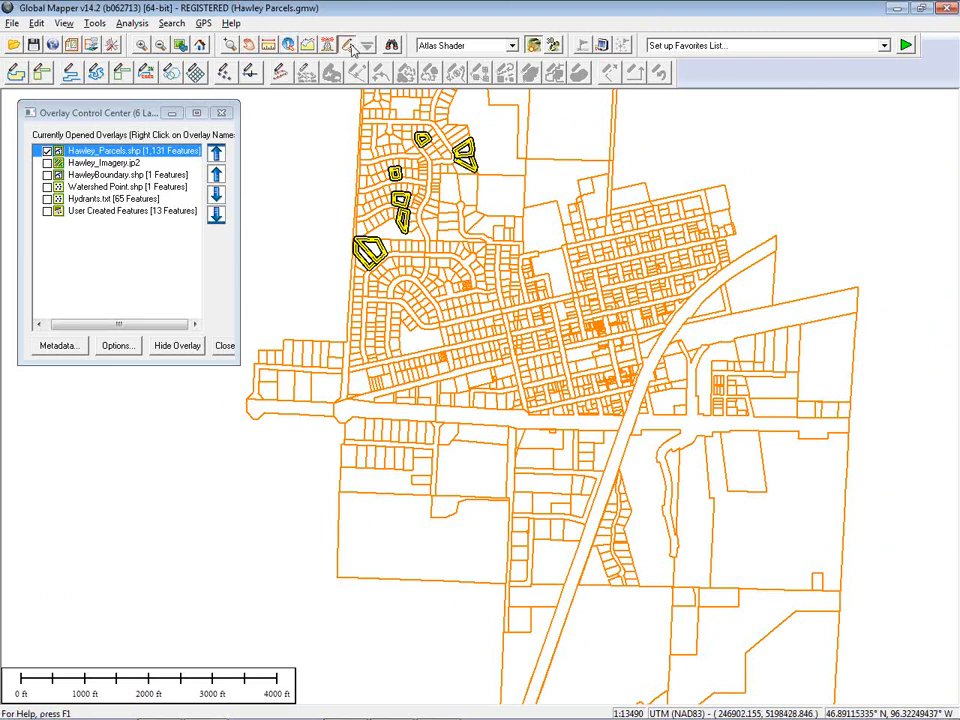
right_click(719, 126)
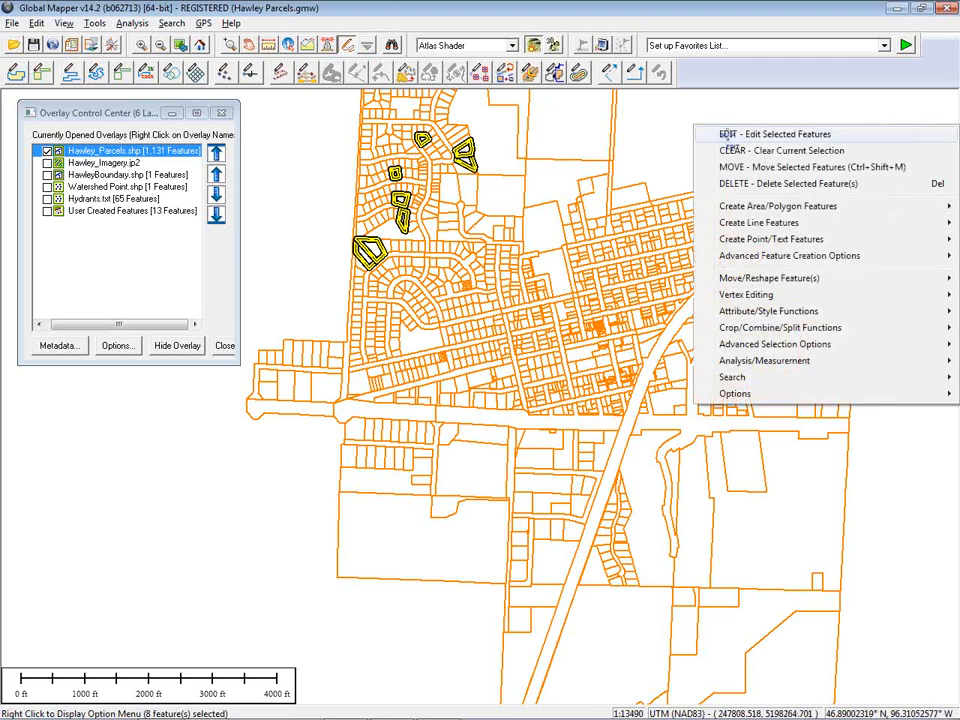
click(727, 134)
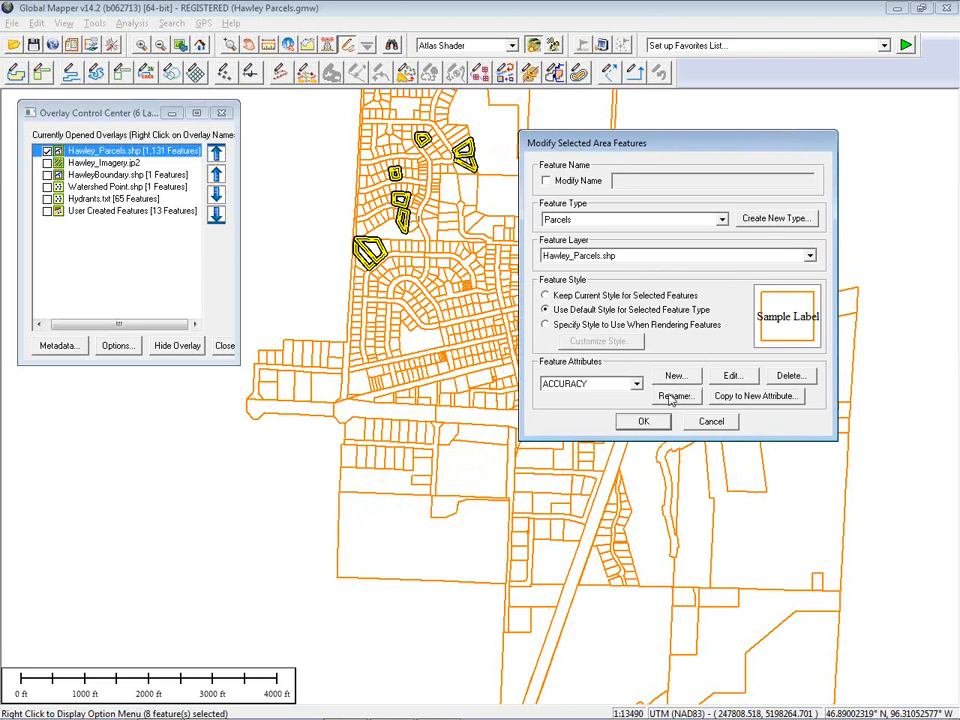
click(636, 383)
scroll(640, 425, down, 2)
scroll(640, 425, down, 5)
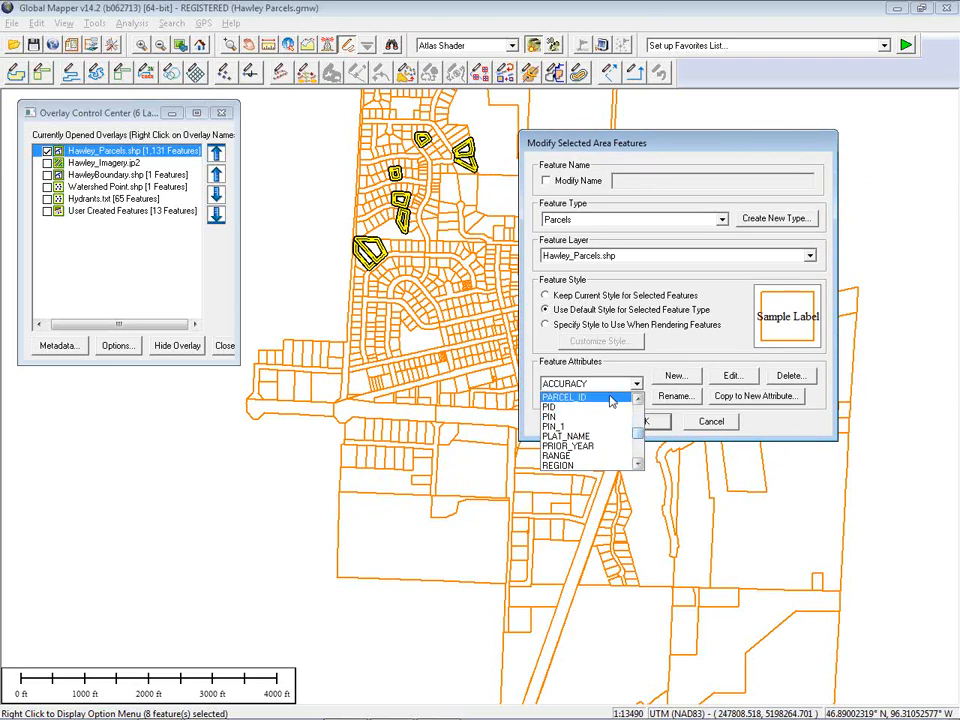
click(757, 422)
click(722, 421)
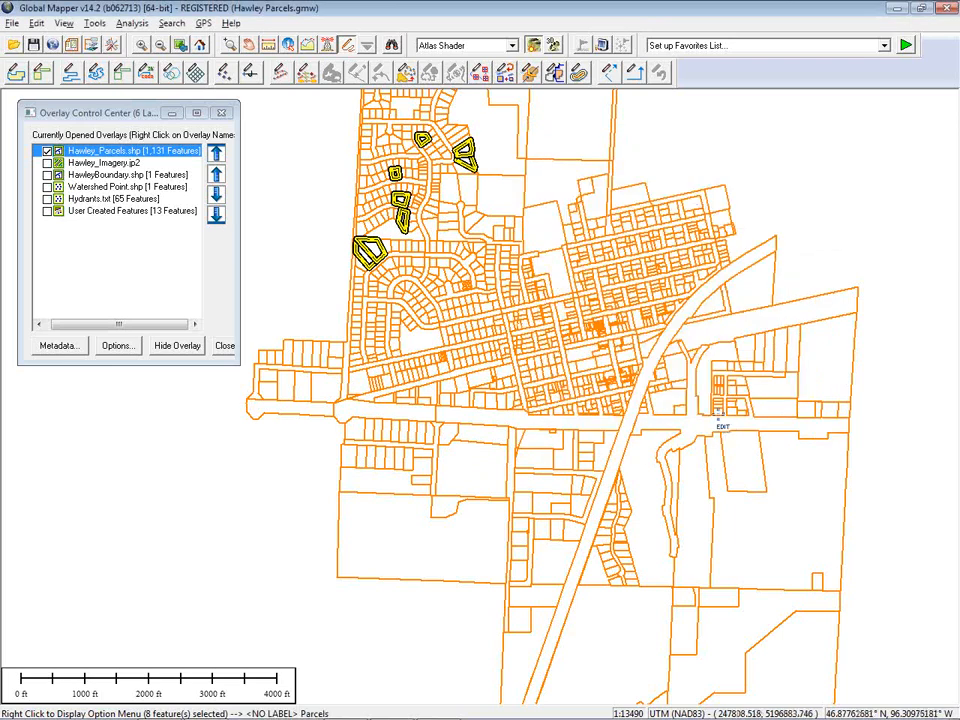
click(272, 476)
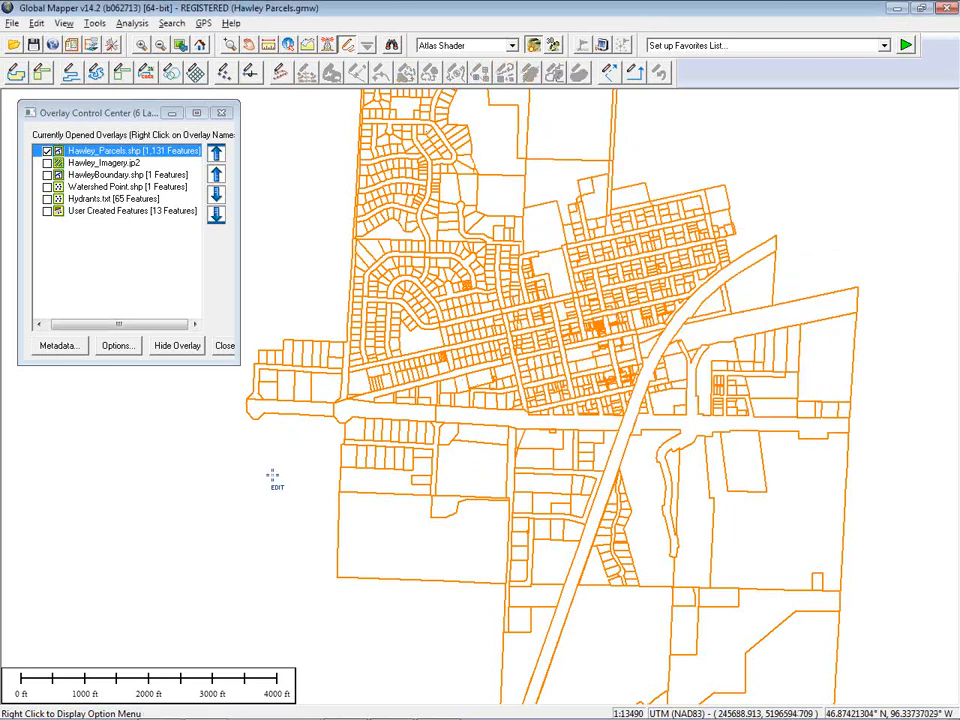
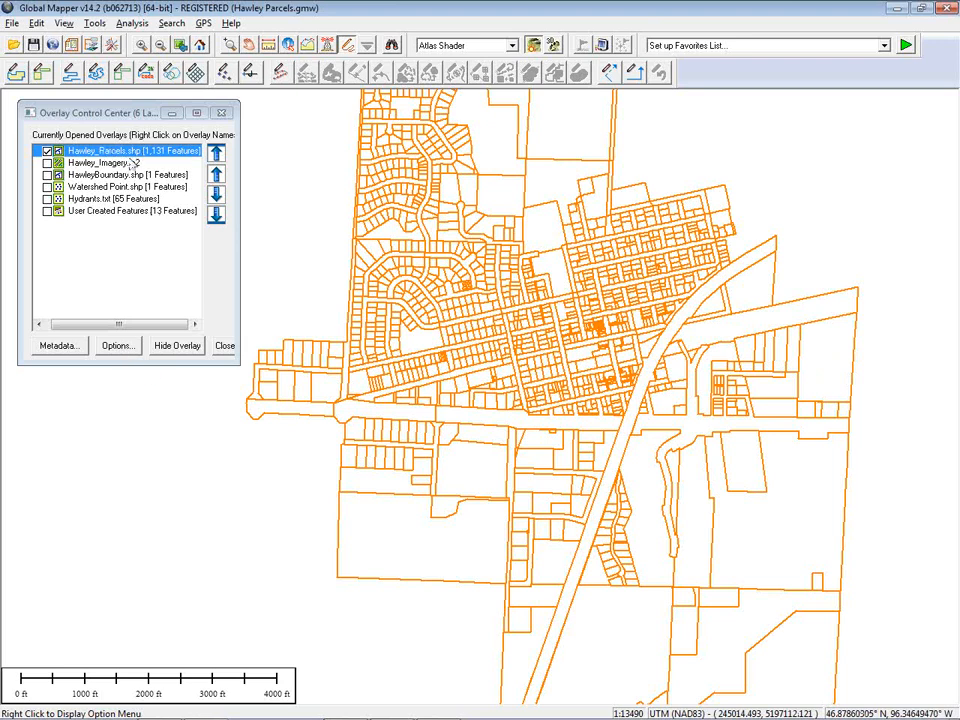
Open the parcel layer's options and set its area styles to be based on the EMV_TOTAL attribute
click(117, 345)
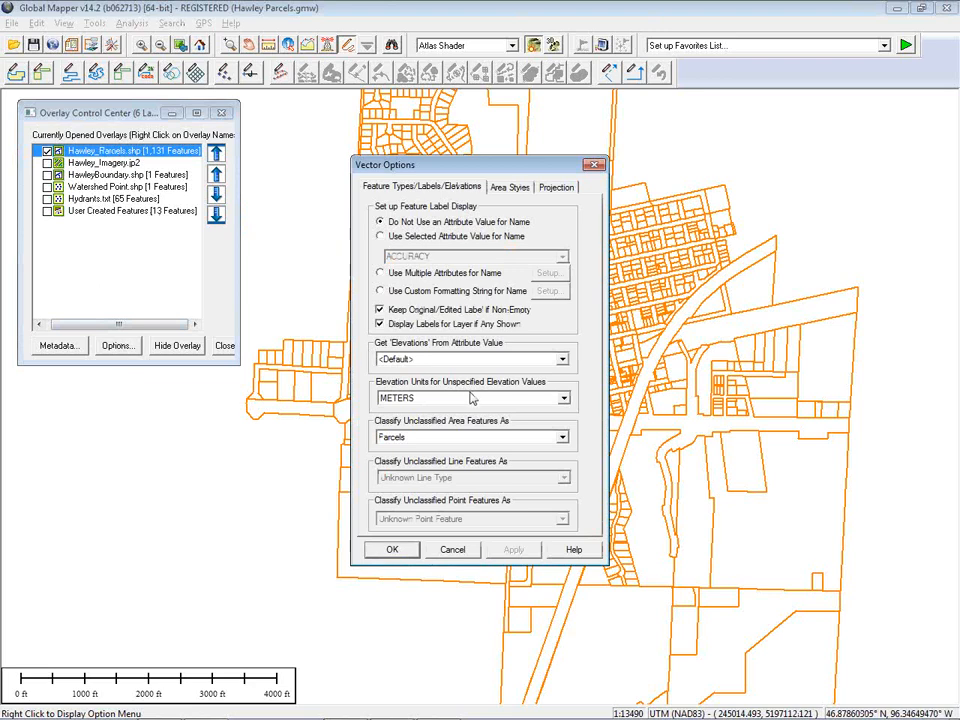
click(518, 189)
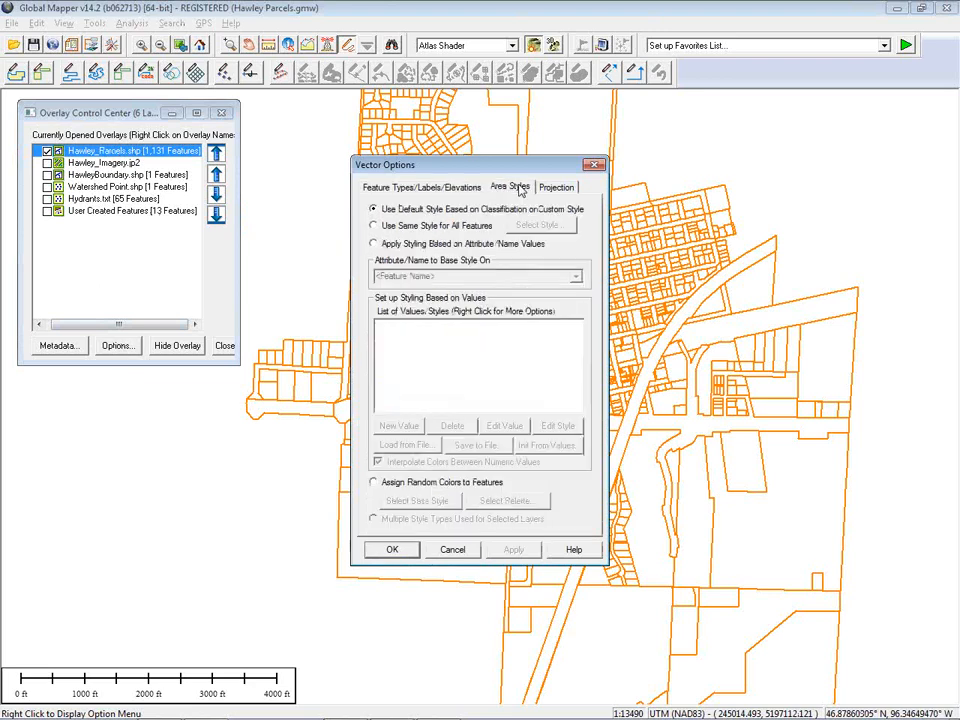
drag(474, 167, 749, 171)
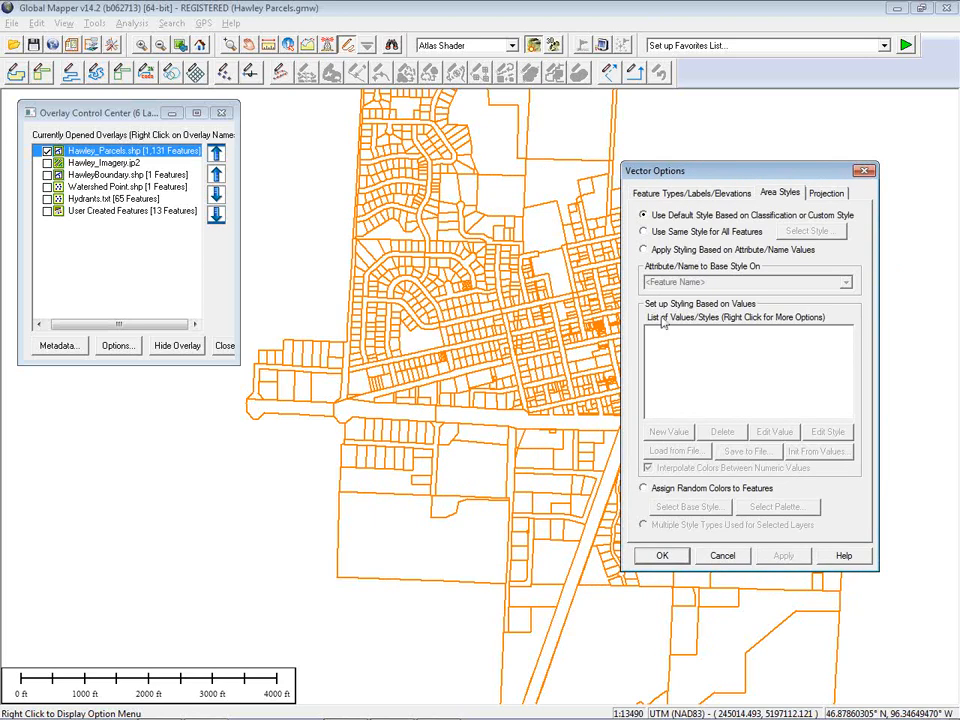
click(644, 250)
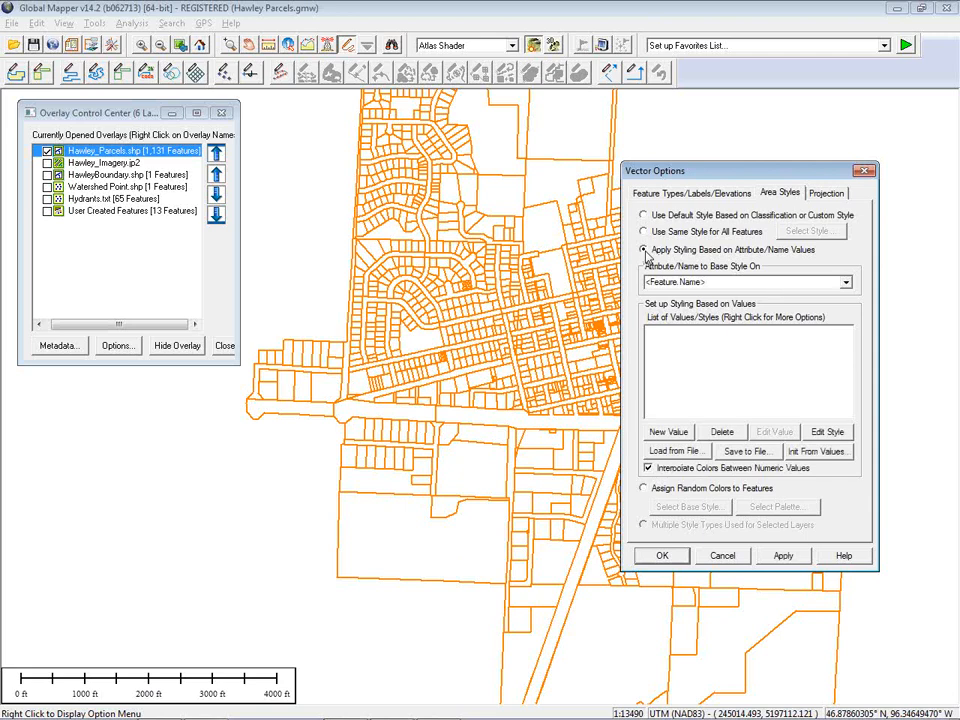
click(846, 283)
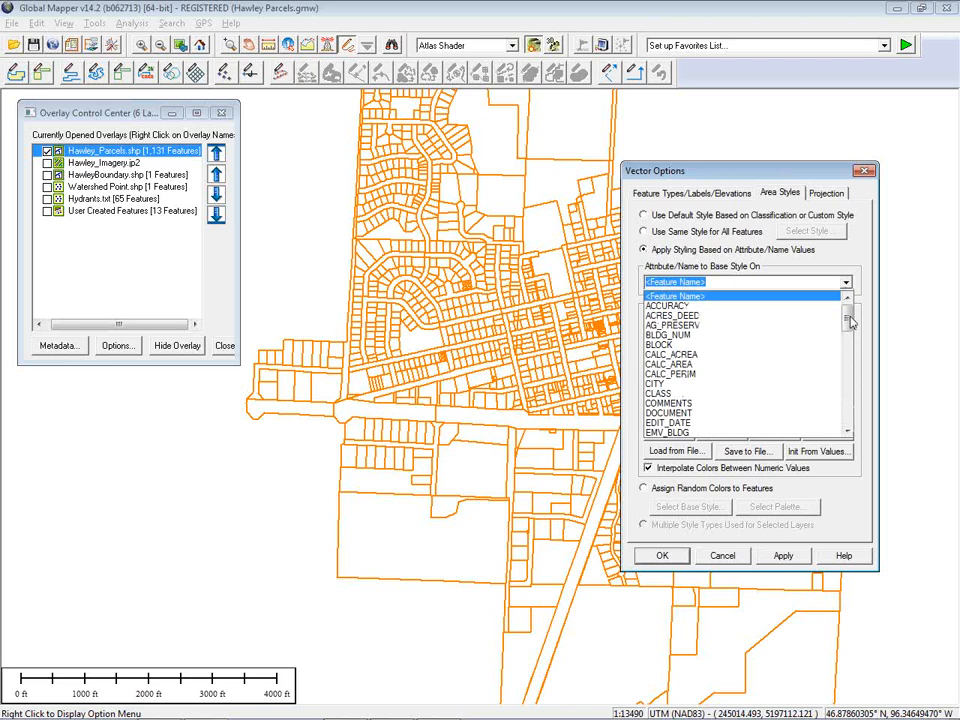
drag(850, 320, 849, 330)
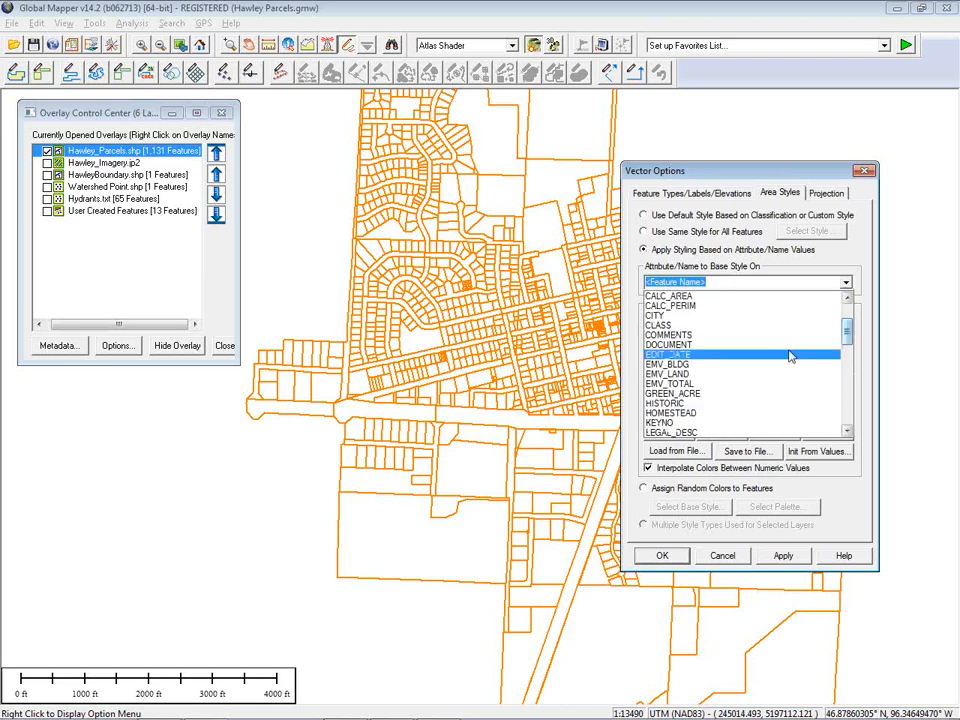
click(777, 384)
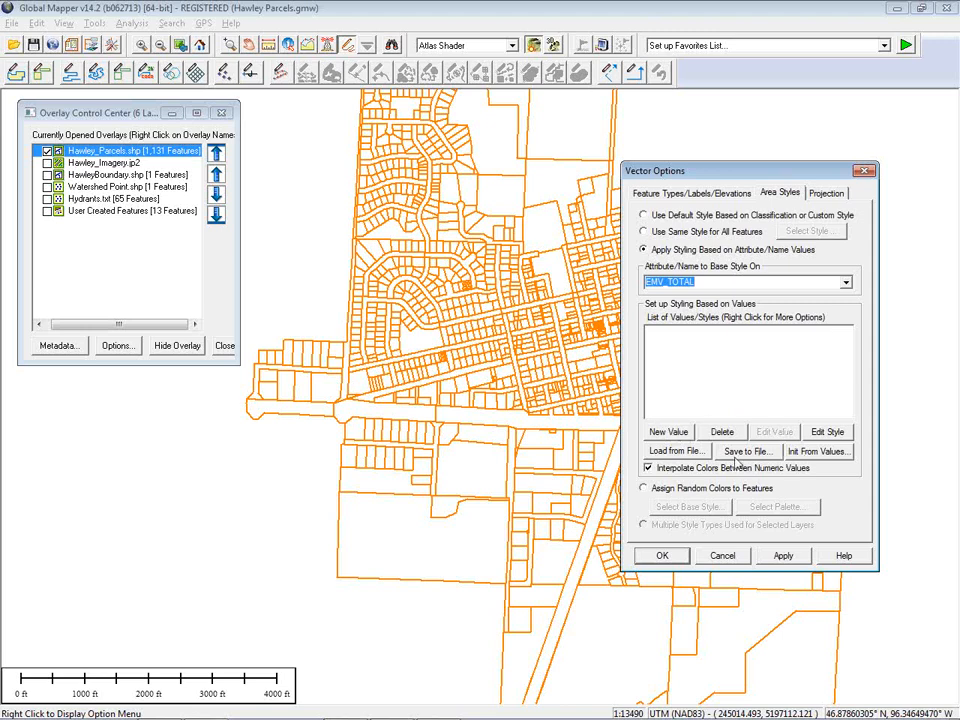
Load the Total Value.gm_layer_style file into the value style list and apply it
click(677, 451)
click(197, 163)
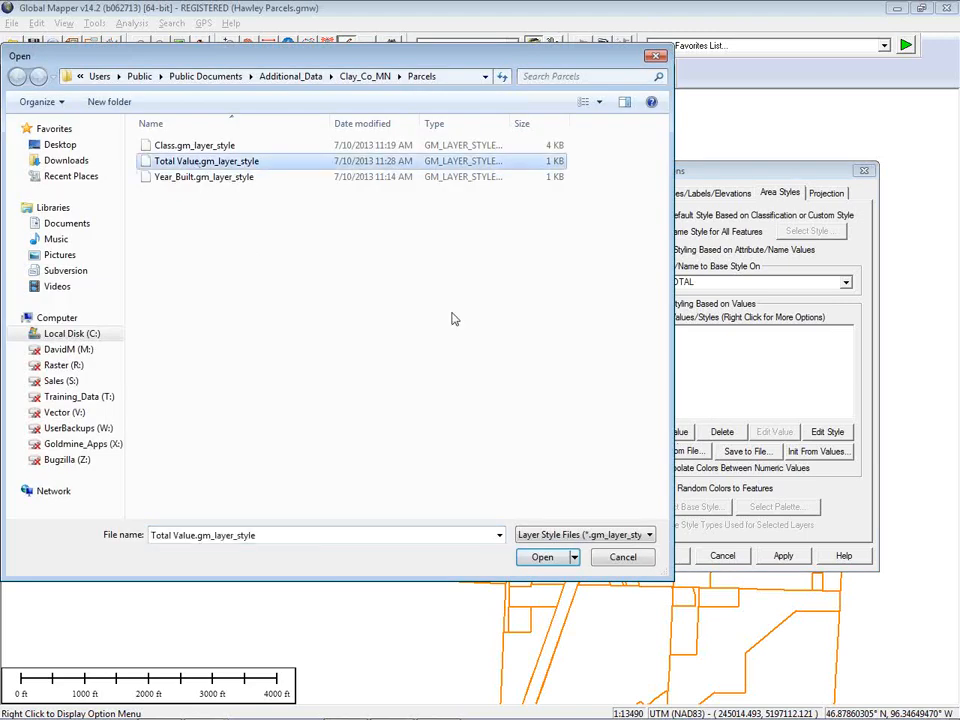
click(542, 558)
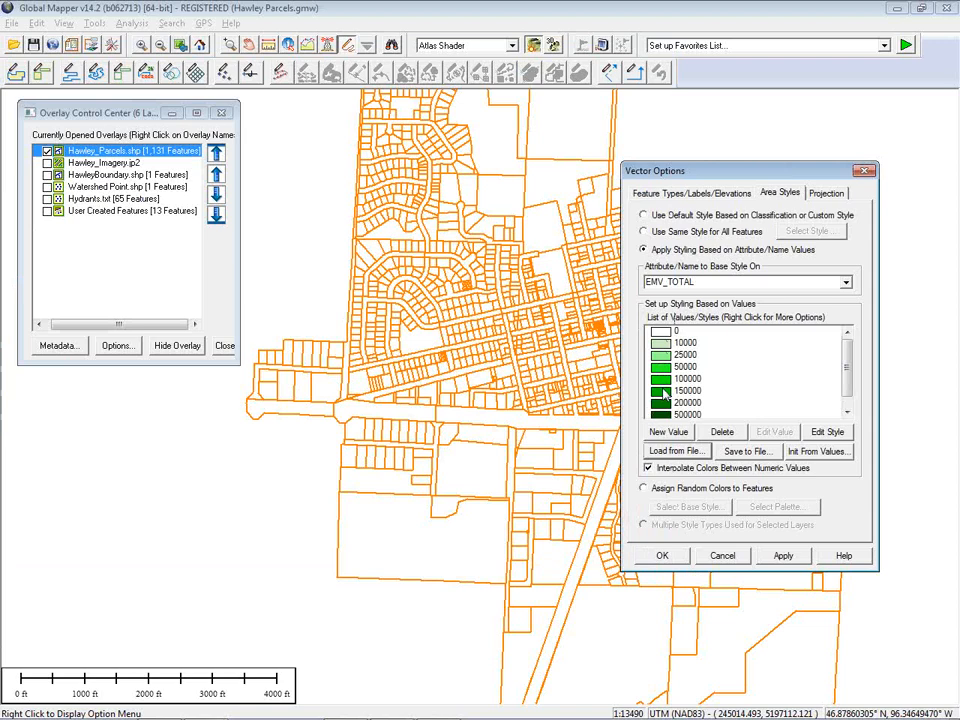
scroll(778, 396, down, 1)
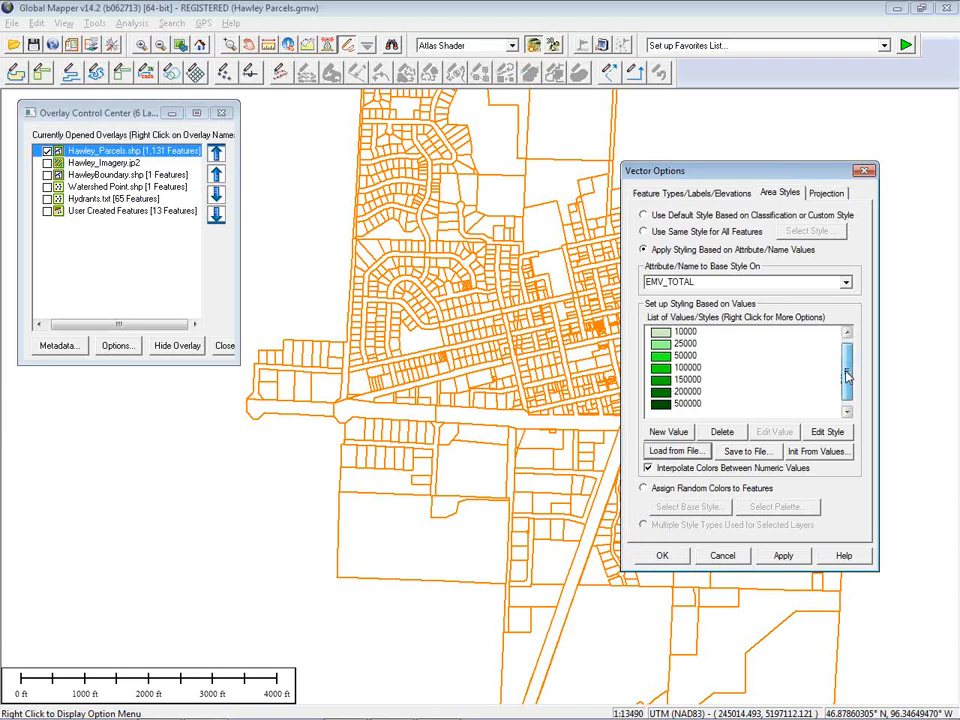
click(785, 558)
Delete all the value entries from the area style list
drag(754, 170, 150, 207)
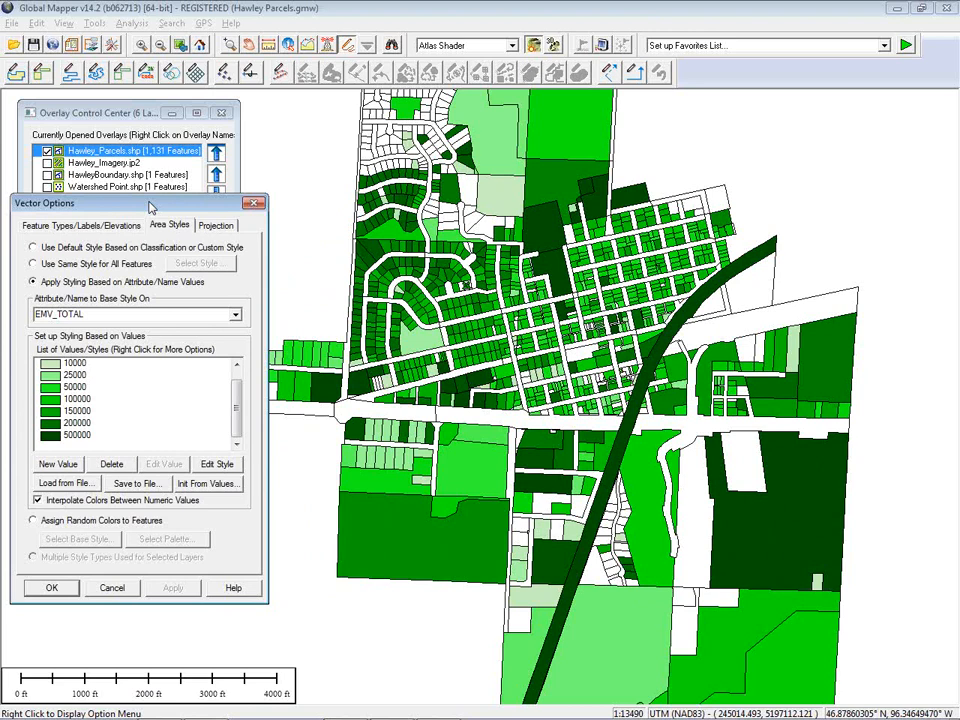
mouse_move(237, 406)
mouse_down()
mouse_move(237, 390)
mouse_move(237, 415)
mouse_up()
click(123, 366)
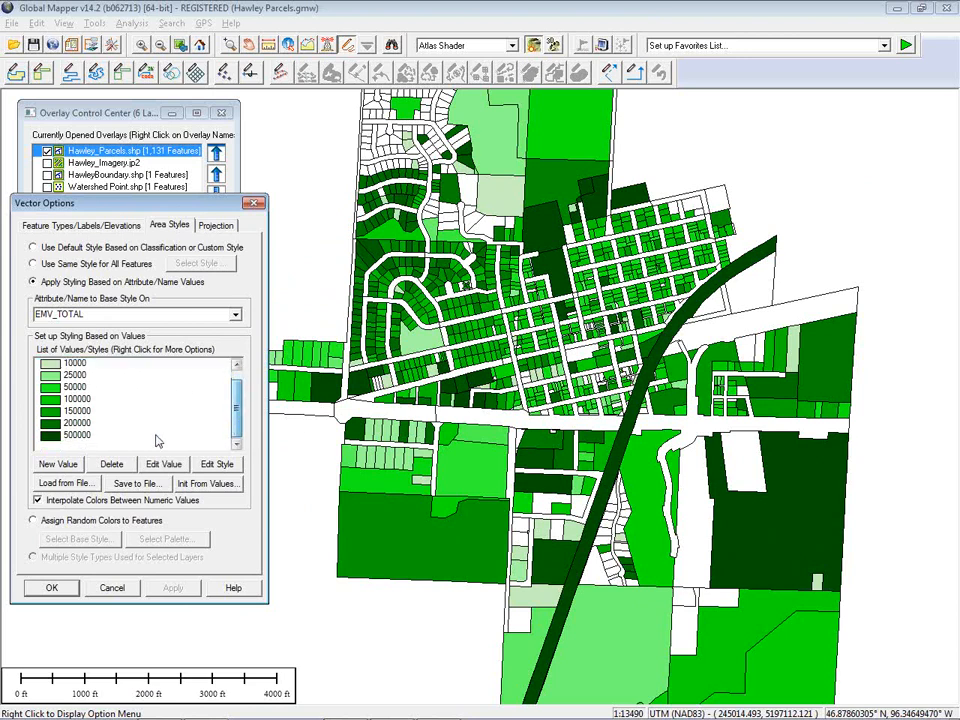
shift+click(86, 437)
click(111, 464)
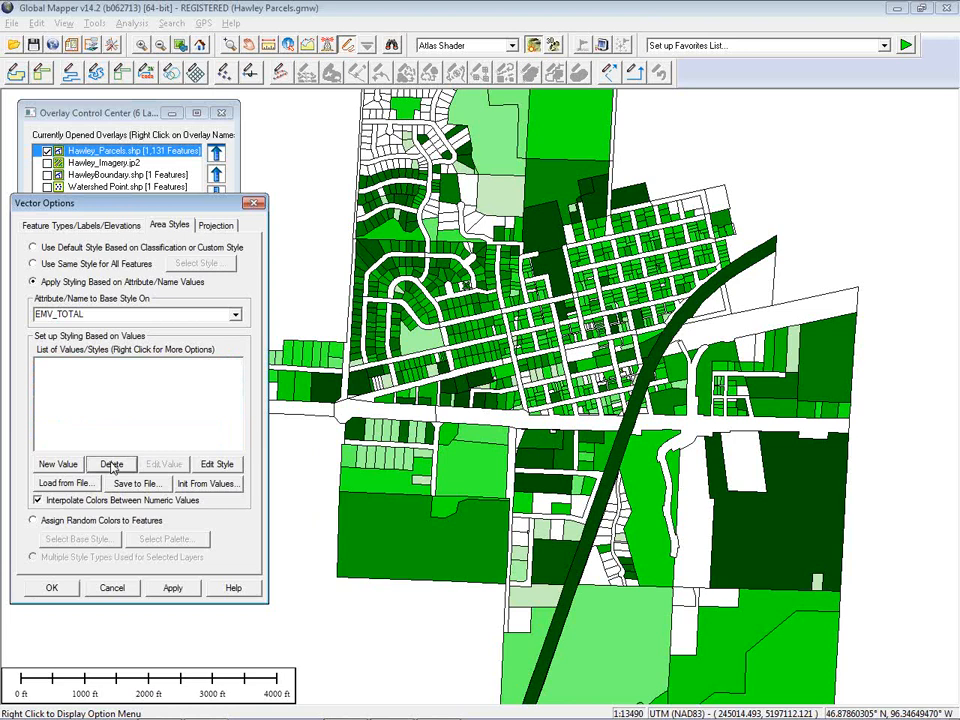
Base the area styling on YEAR_BUILT using the Year_Built.gm_layer_style file, apply it and close the dialog
click(236, 315)
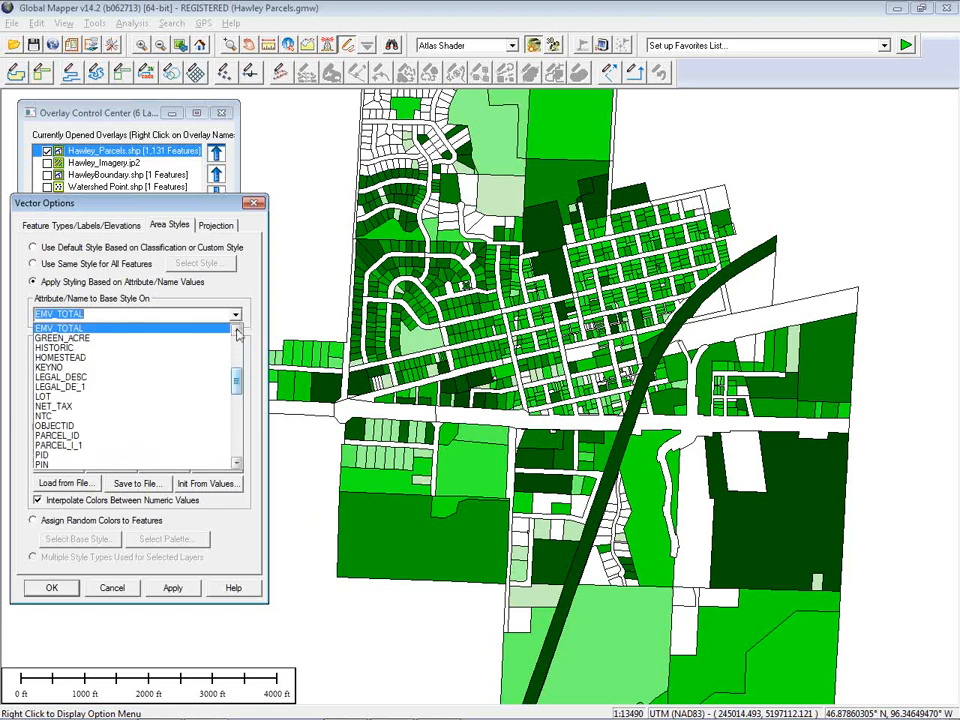
drag(236, 377, 232, 441)
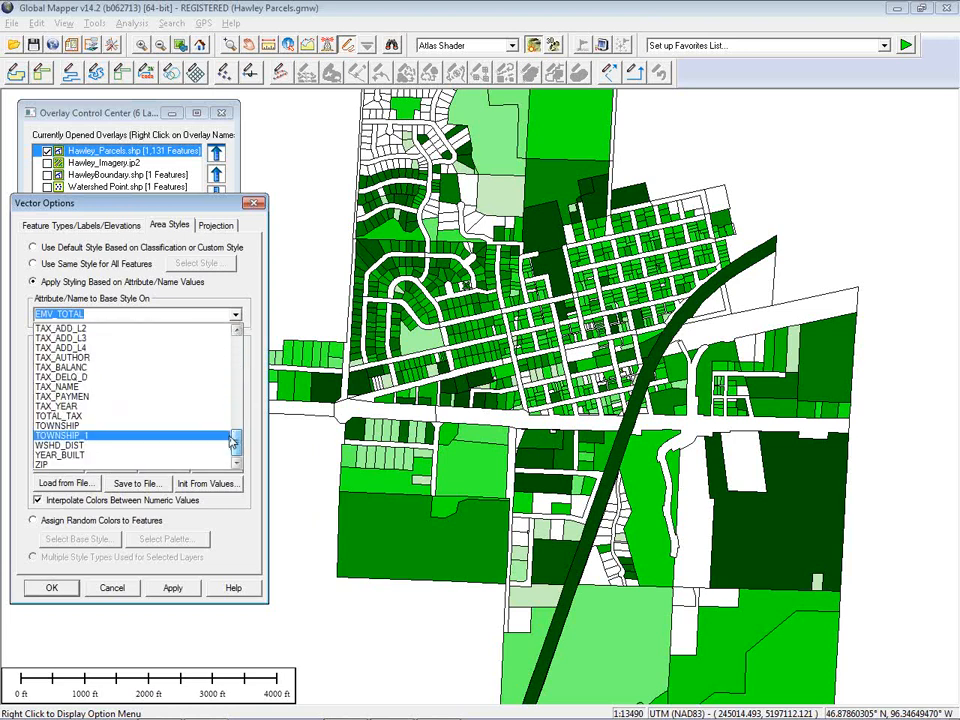
click(171, 457)
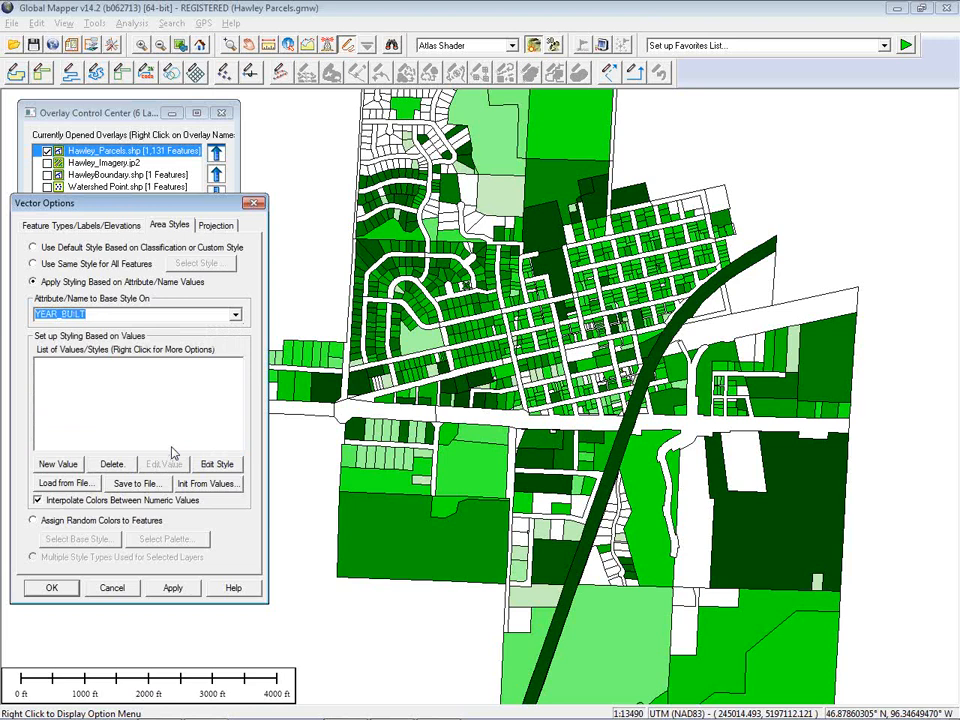
click(83, 485)
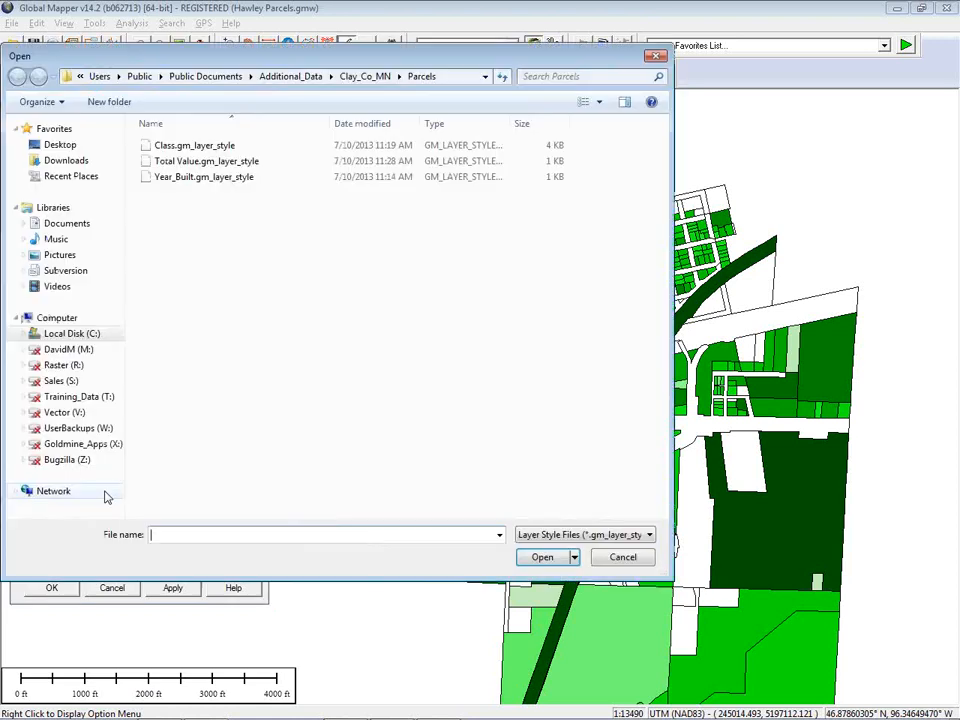
click(220, 180)
click(541, 559)
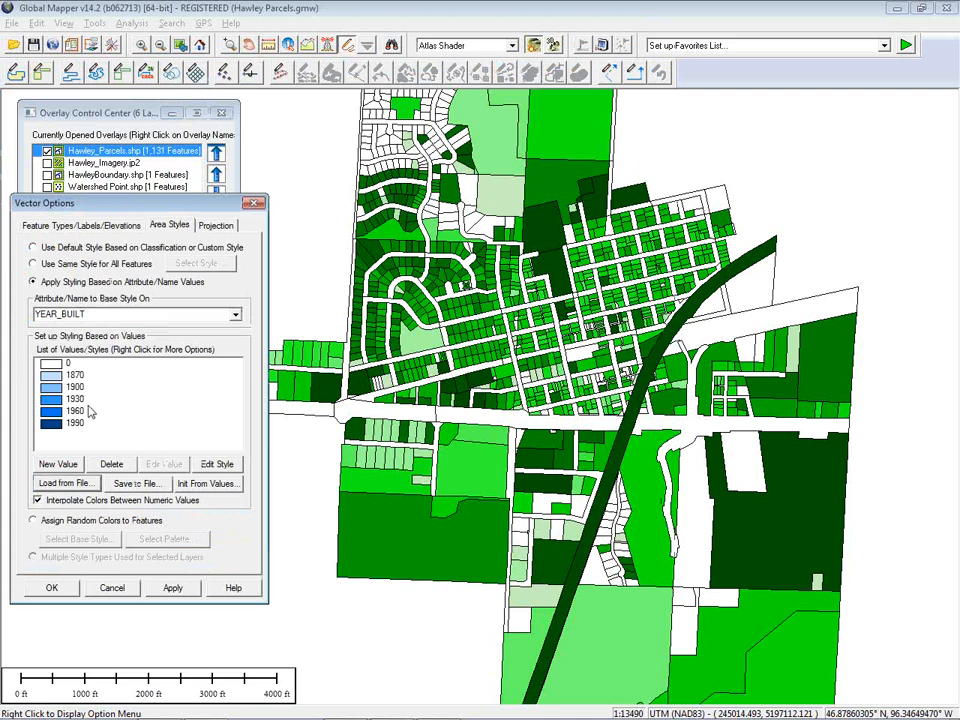
click(172, 588)
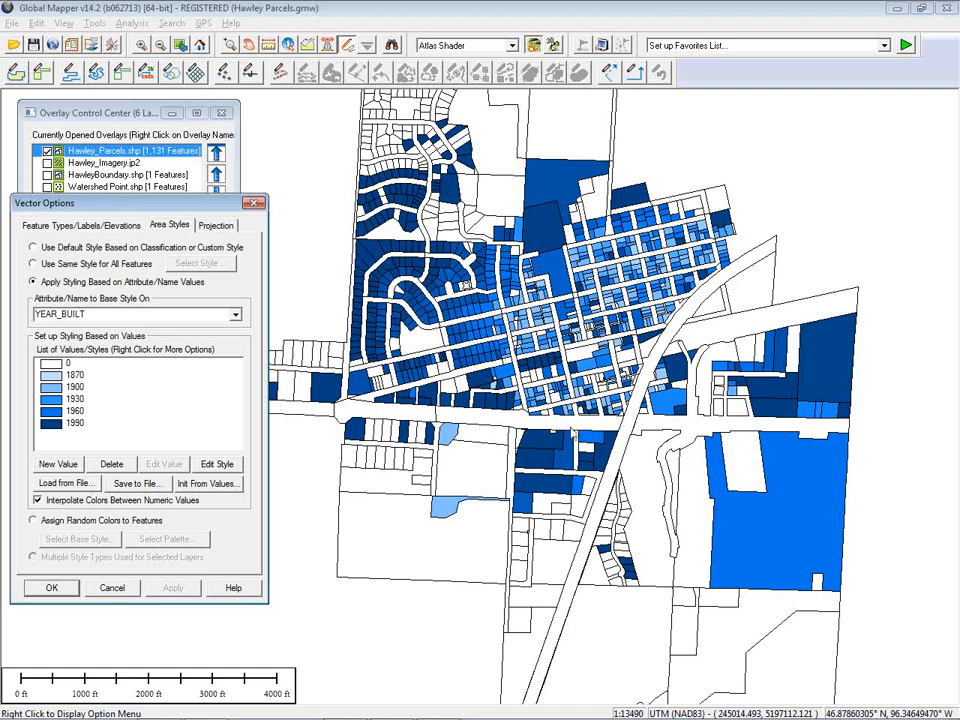
click(53, 588)
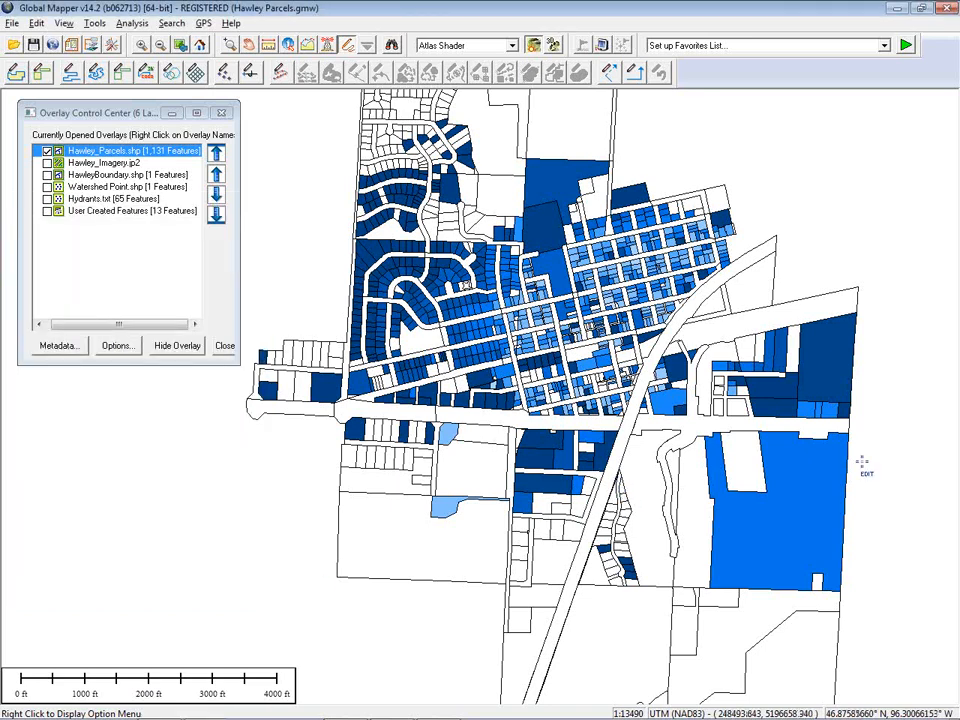
Add a map legend based on loaded vector types with the header Year in the map layout setup
scroll(607, 428, down, 2)
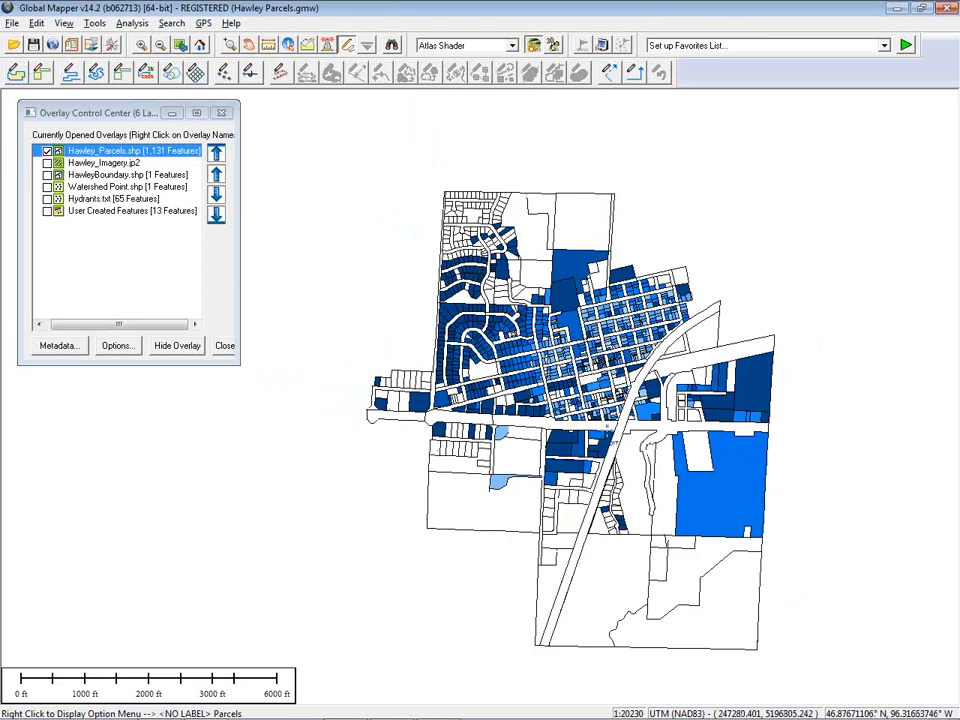
drag(551, 381, 542, 375)
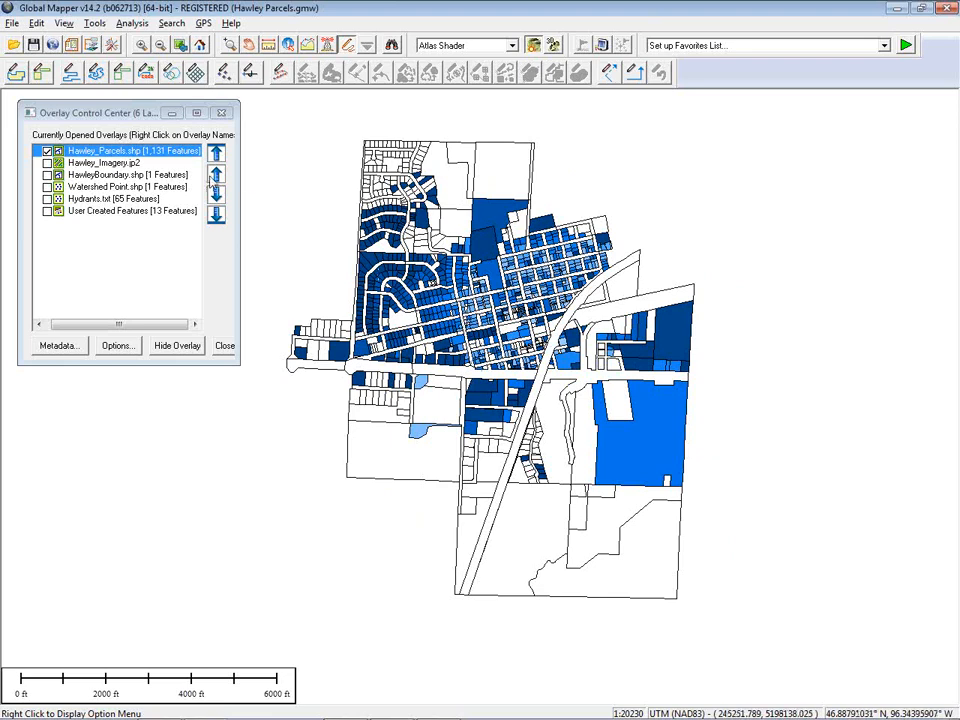
click(72, 47)
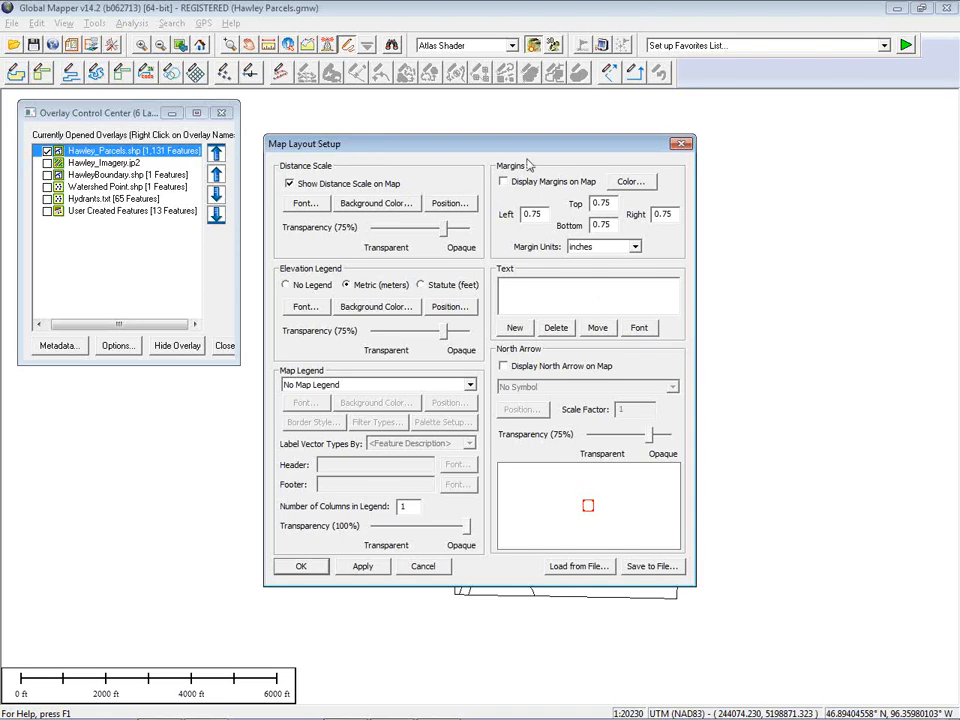
drag(519, 144, 516, 180)
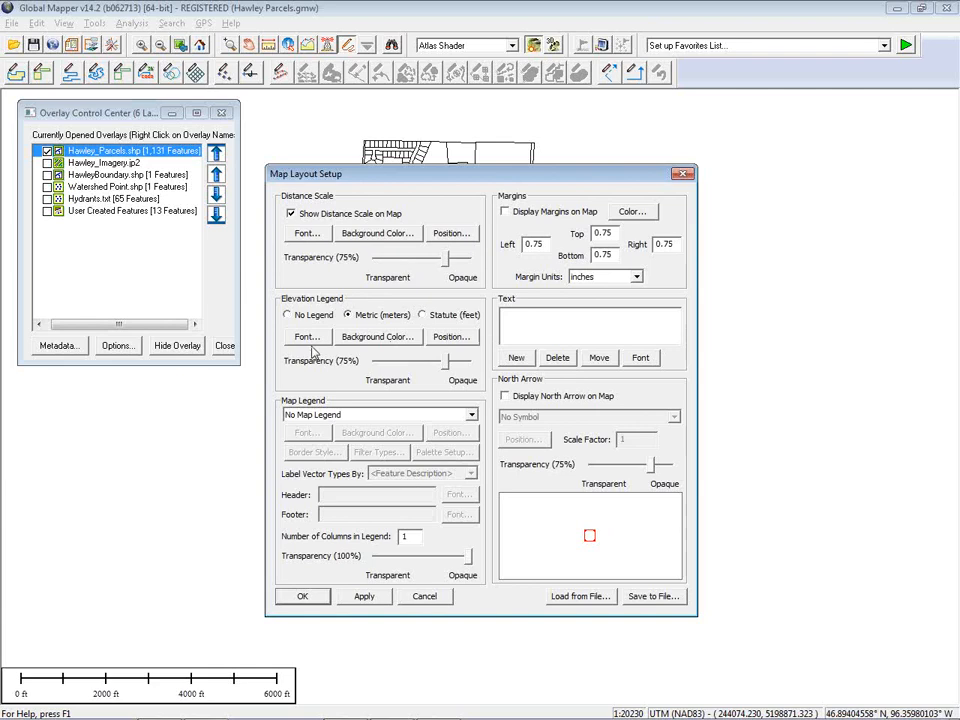
click(390, 418)
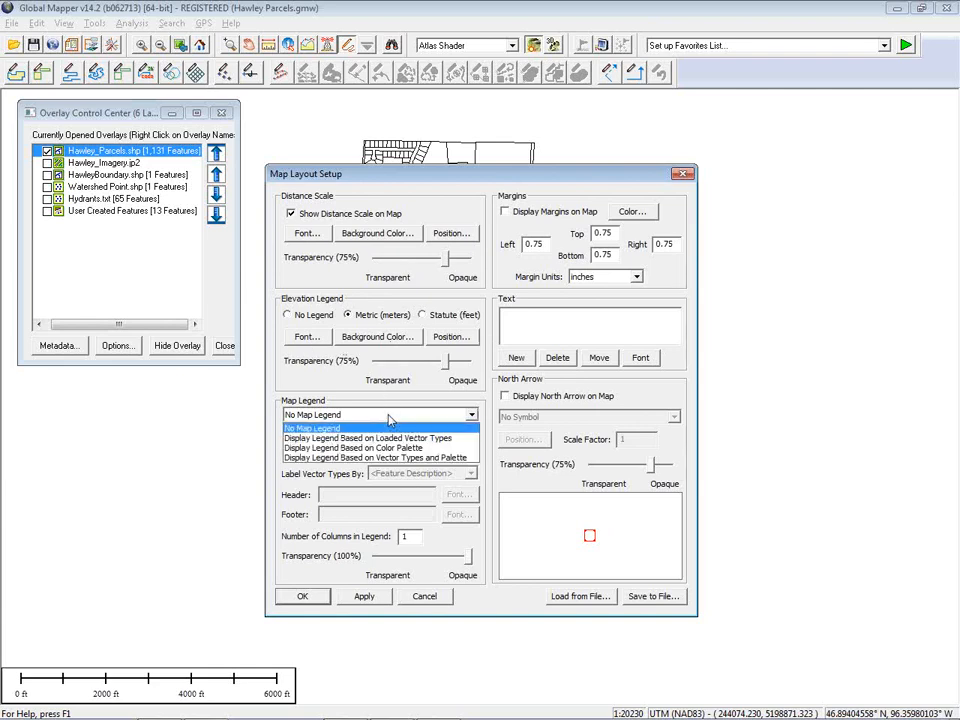
click(395, 440)
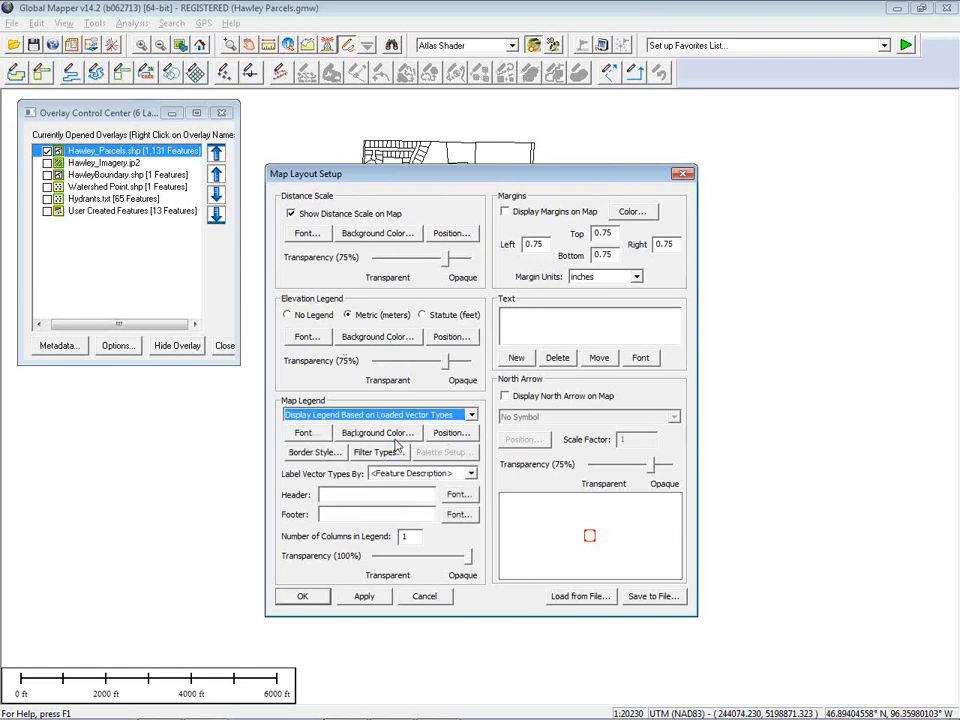
click(371, 494)
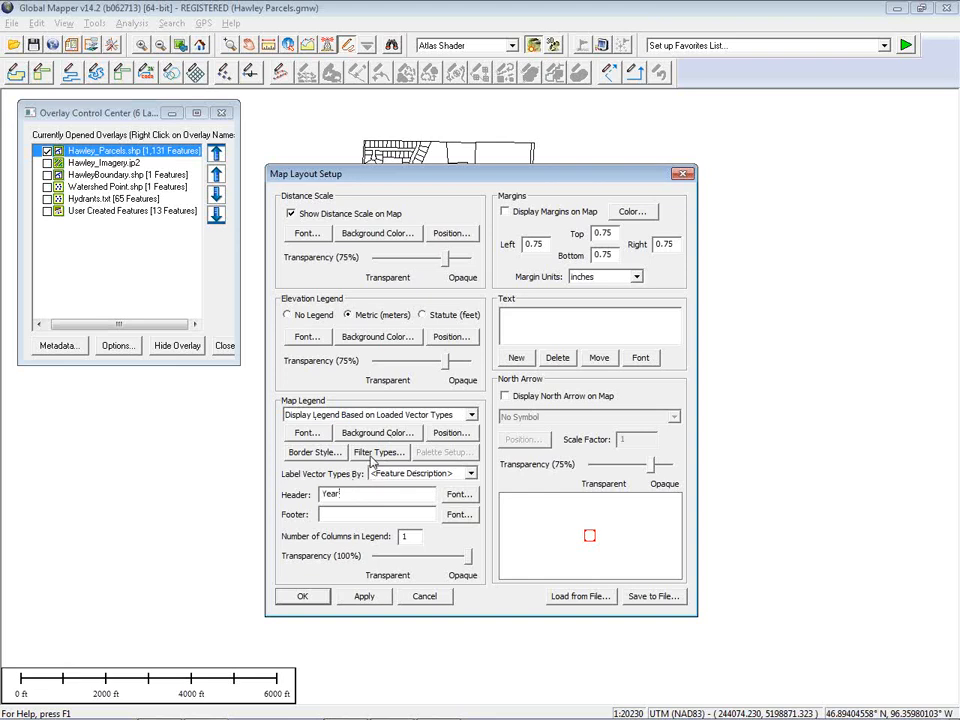
click(311, 596)
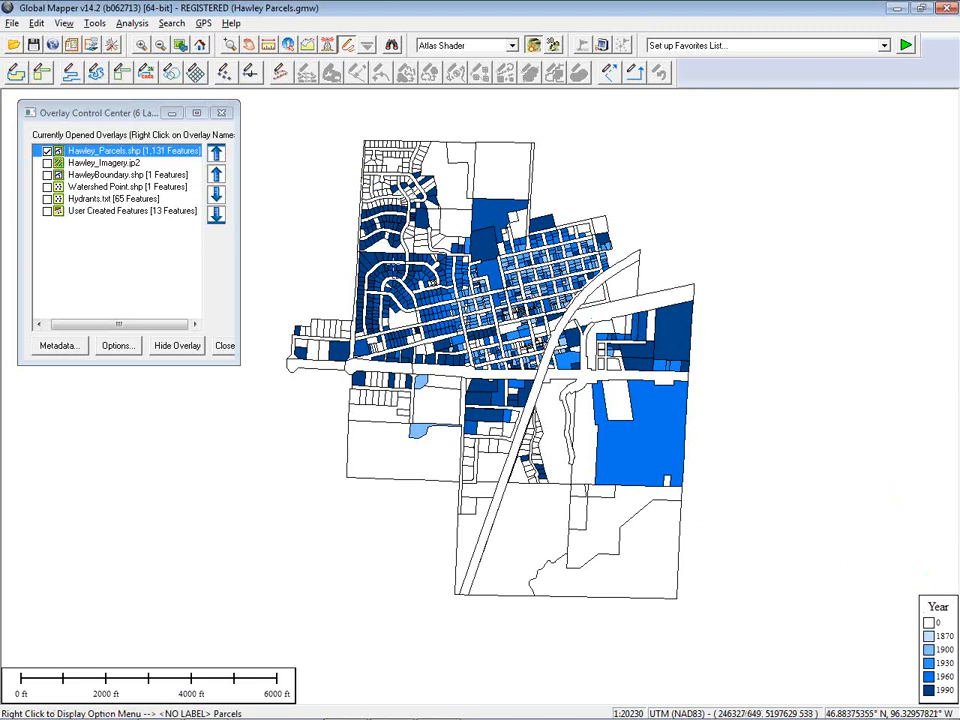
Digitize a line about 1.78 miles long across the northern part of the town
drag(487, 328, 513, 357)
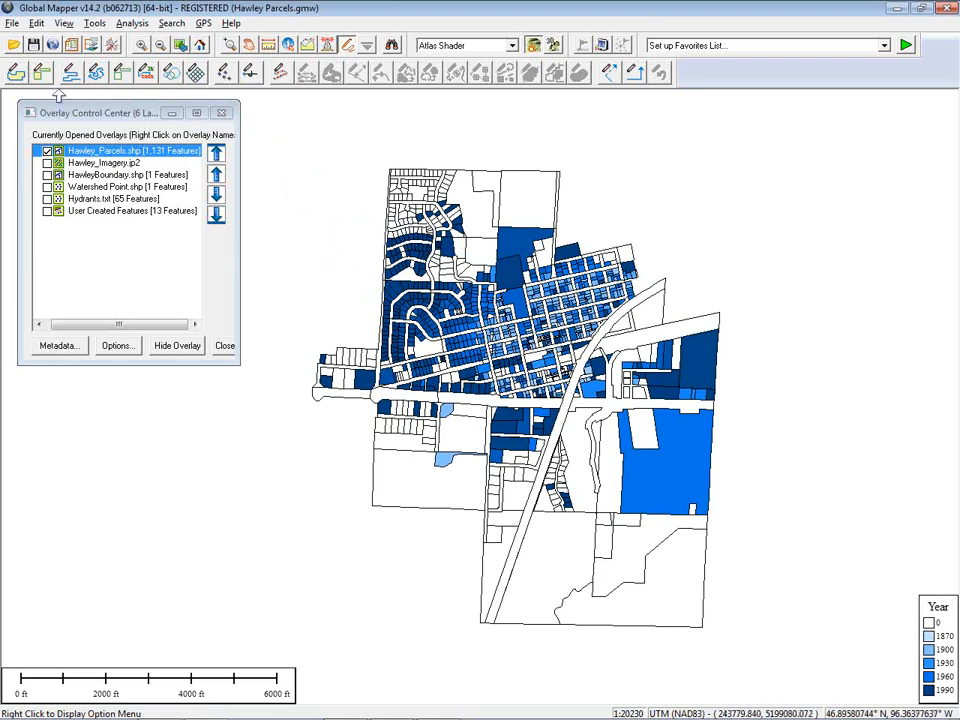
click(70, 72)
click(326, 303)
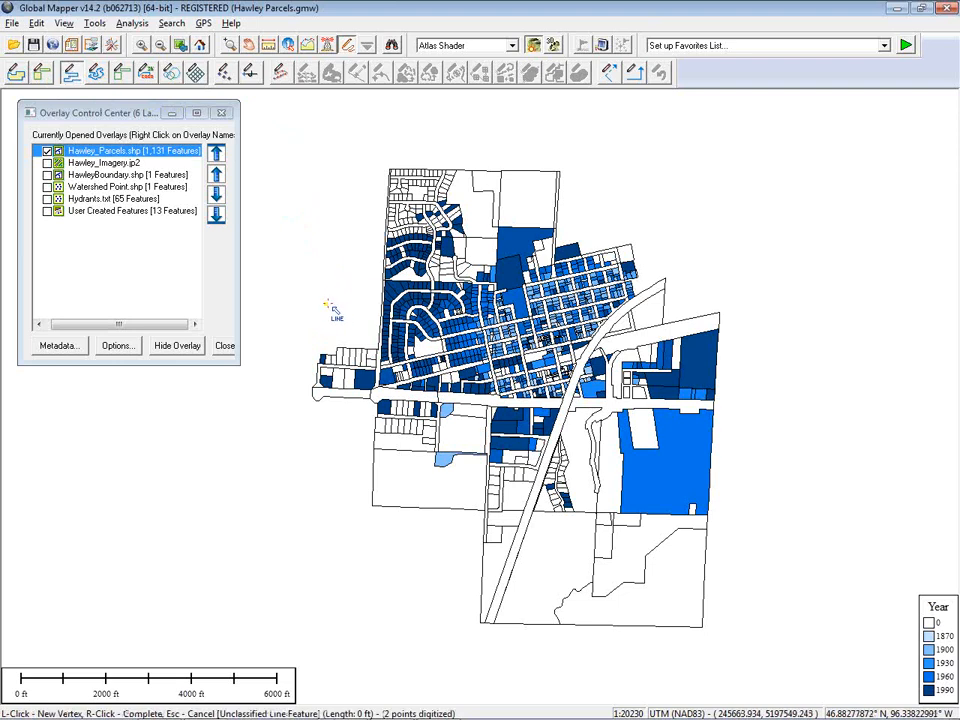
right_click(727, 257)
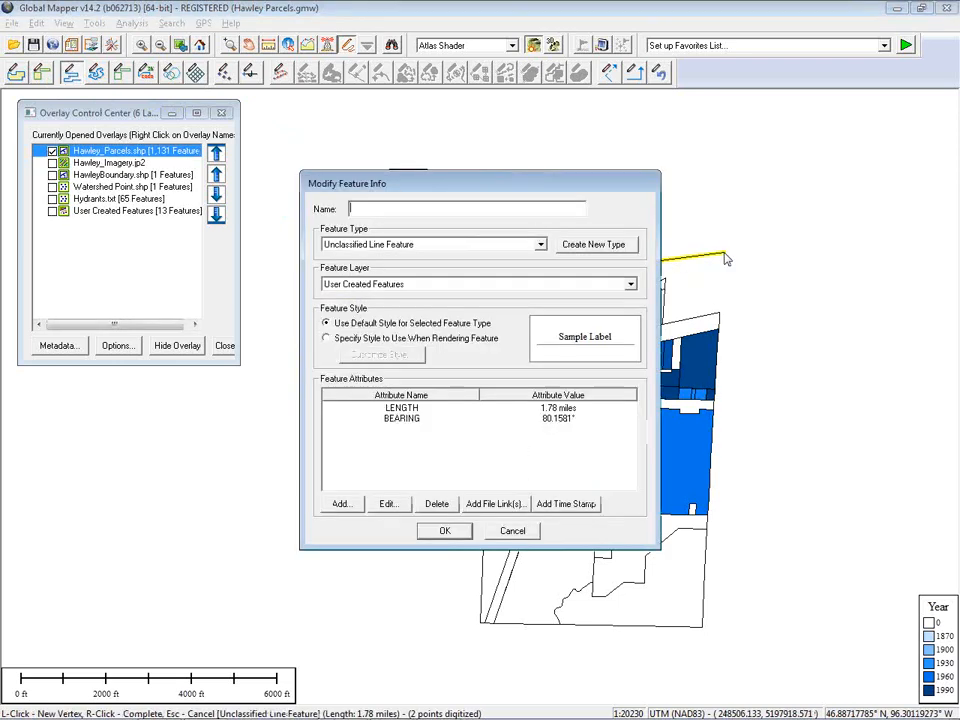
click(453, 530)
Turn on display of the User Created Features layer
click(603, 405)
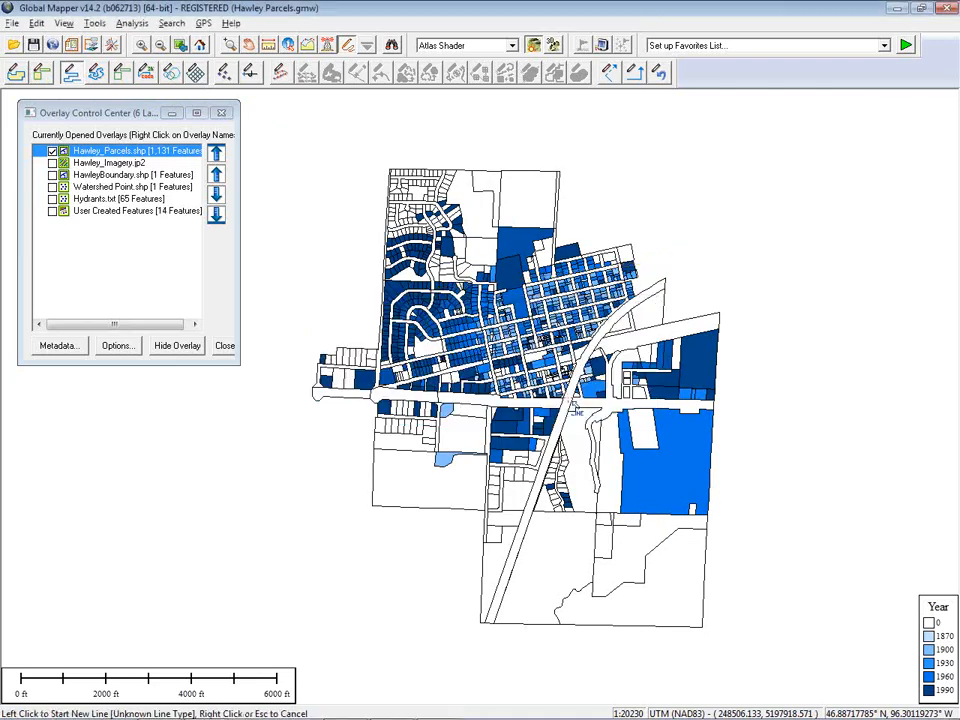
click(53, 211)
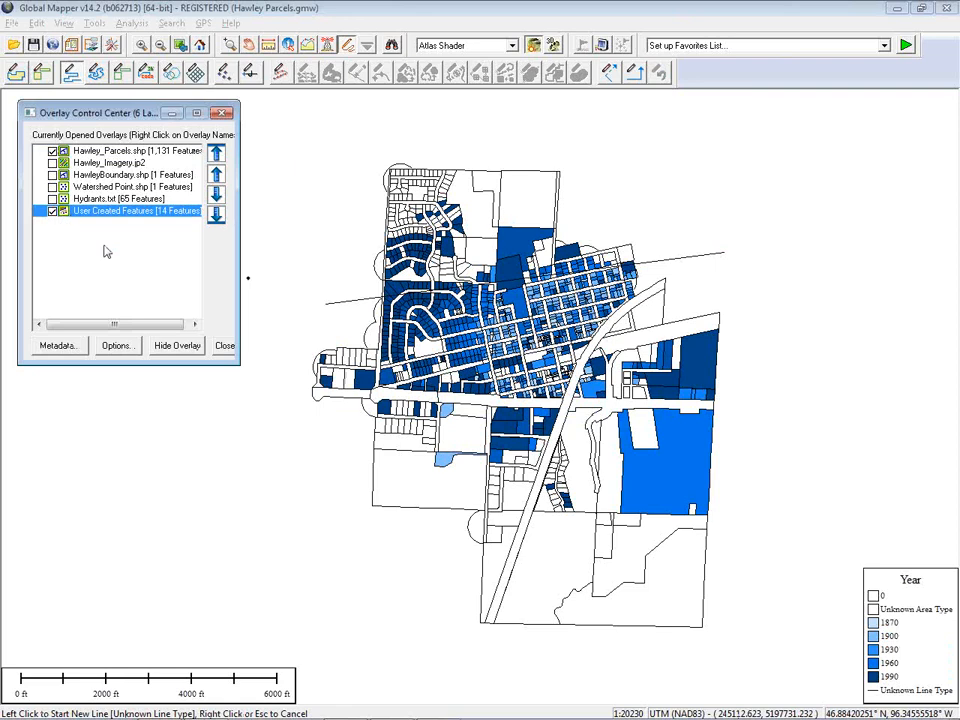
click(347, 314)
key(Escape)
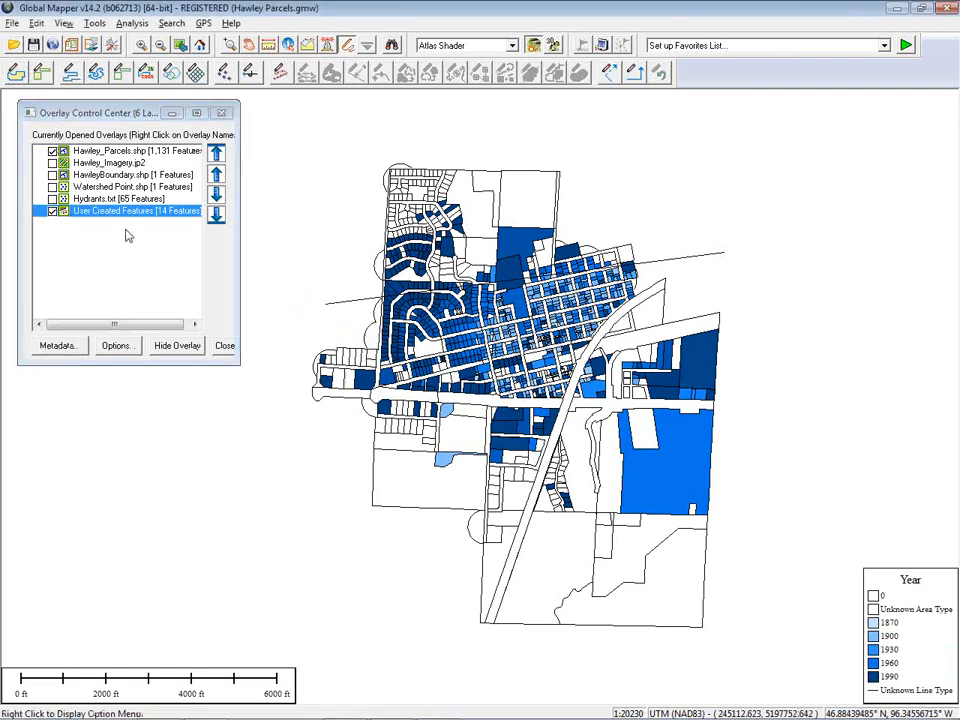
Close the User Created Features layer
click(218, 348)
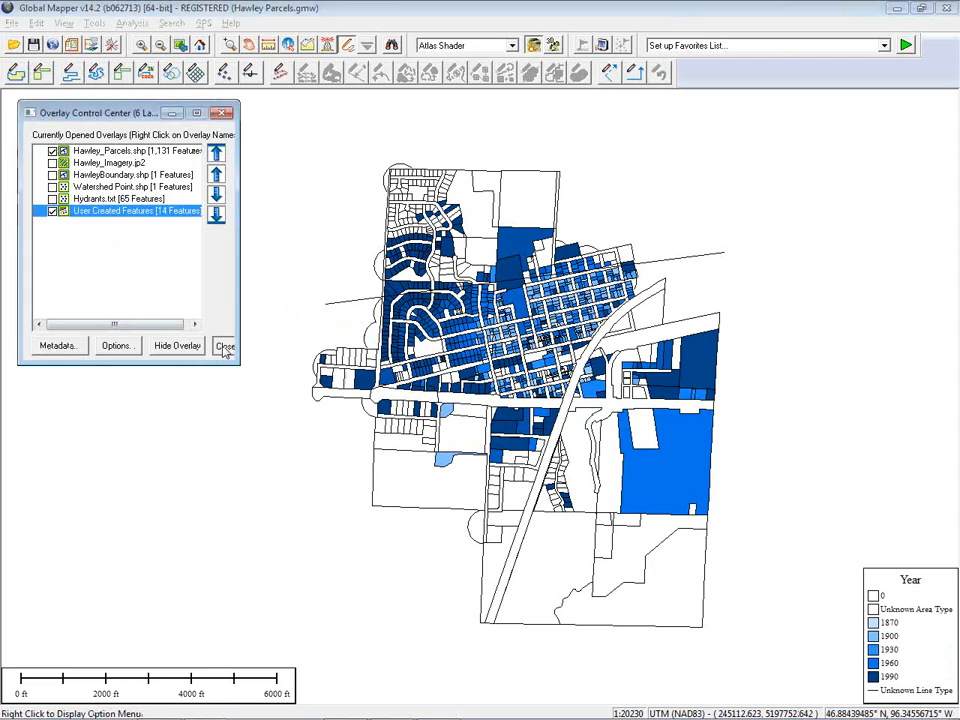
click(248, 300)
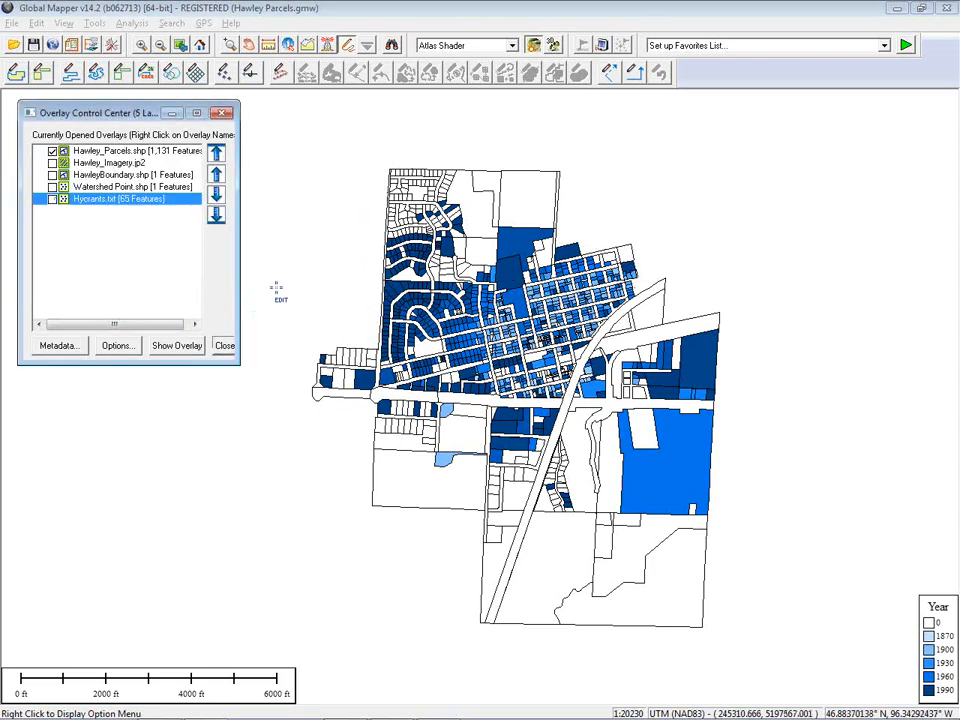
Digitize a new line about 1.6 miles long across the northern part of the town
click(71, 80)
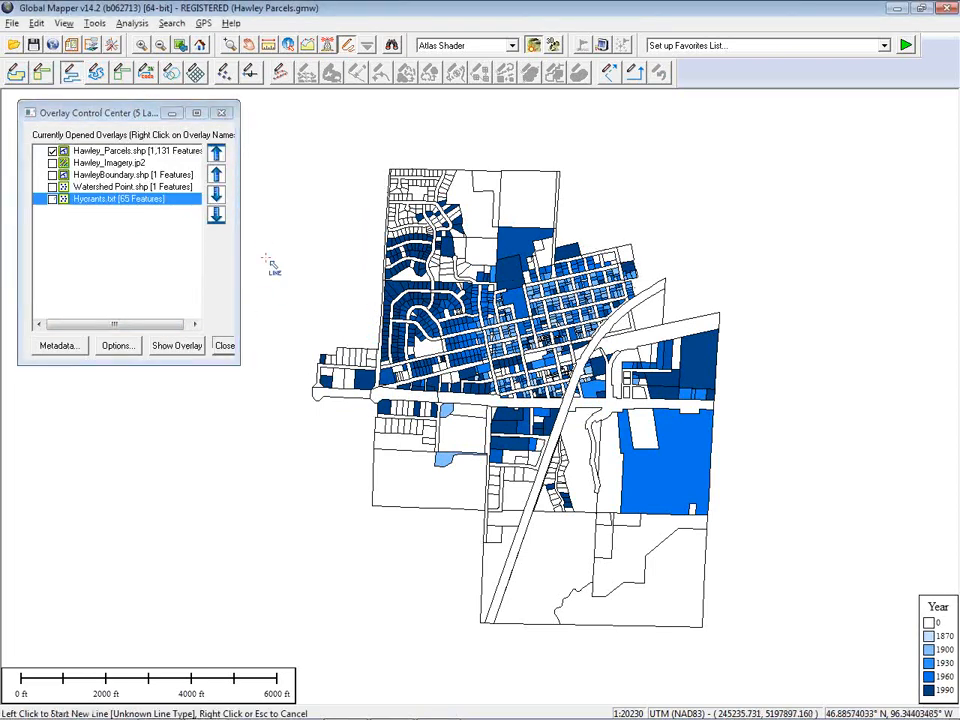
click(322, 309)
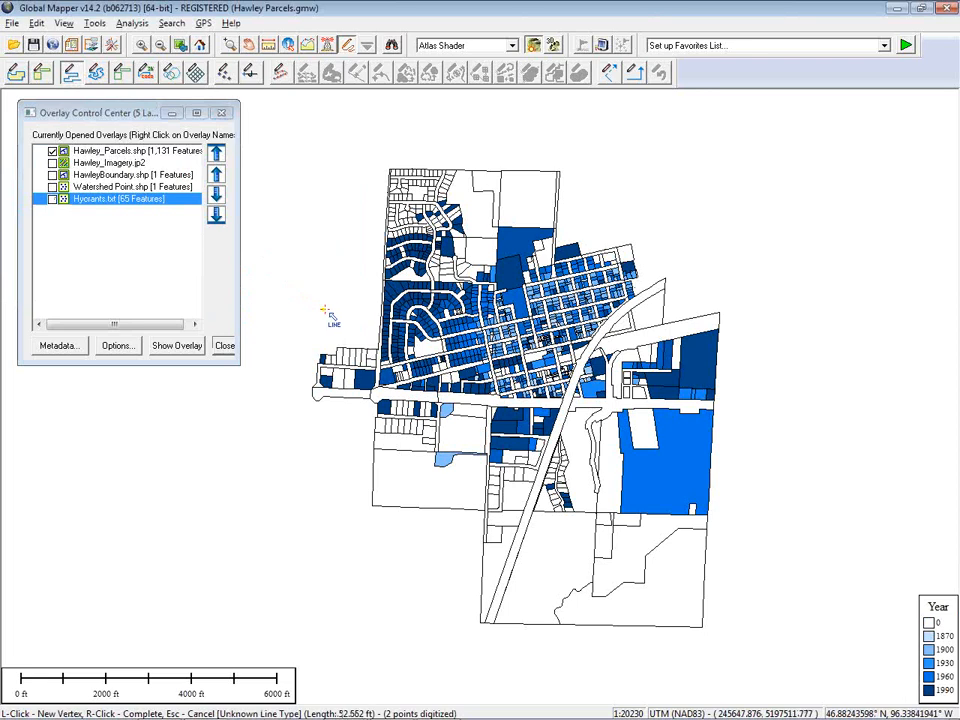
right_click(698, 245)
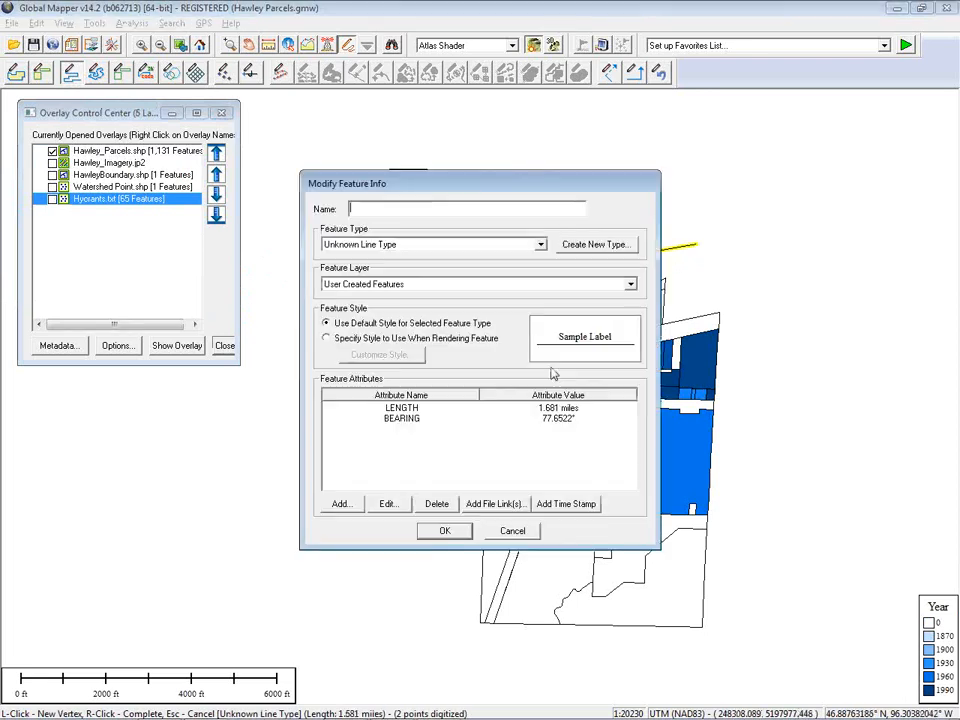
click(446, 531)
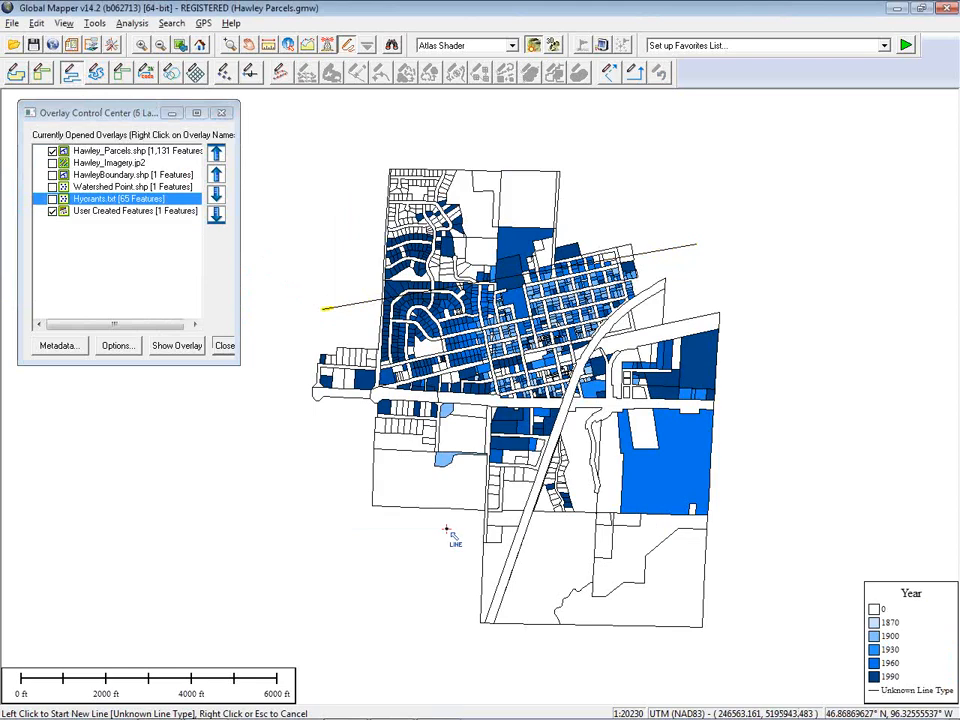
Create a 50 feet buffer area around the digitized line
right_click(305, 327)
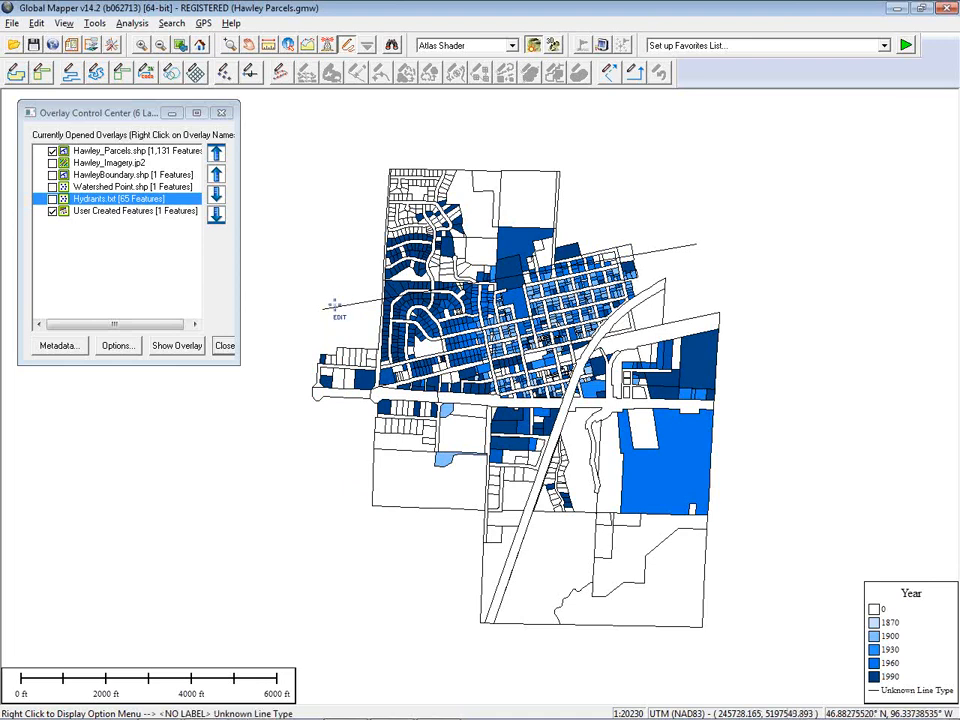
click(339, 311)
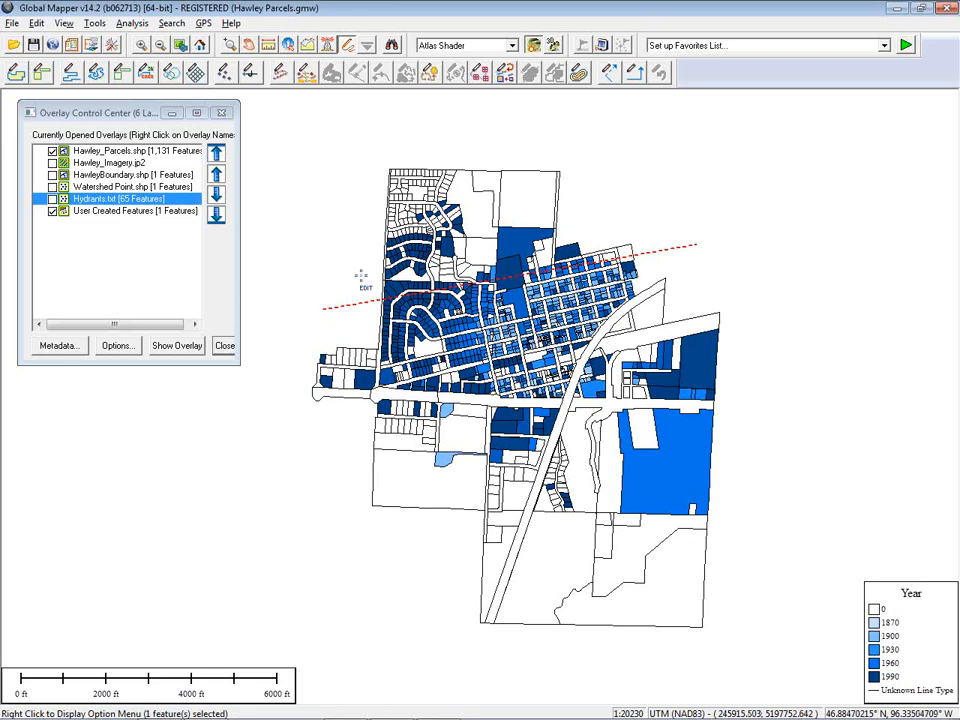
click(581, 76)
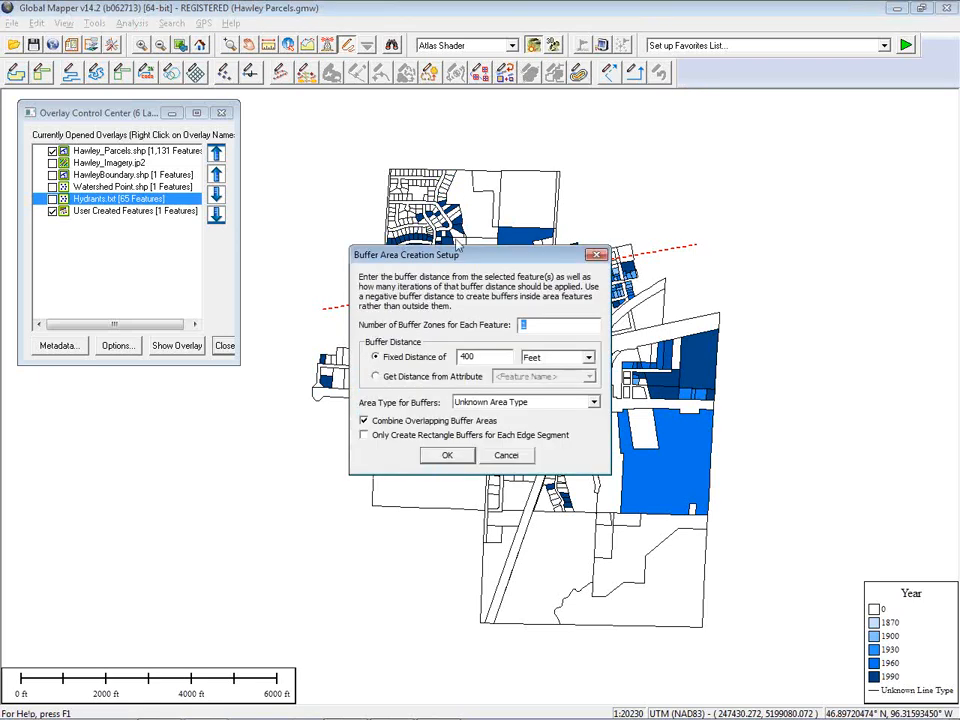
drag(455, 253, 211, 146)
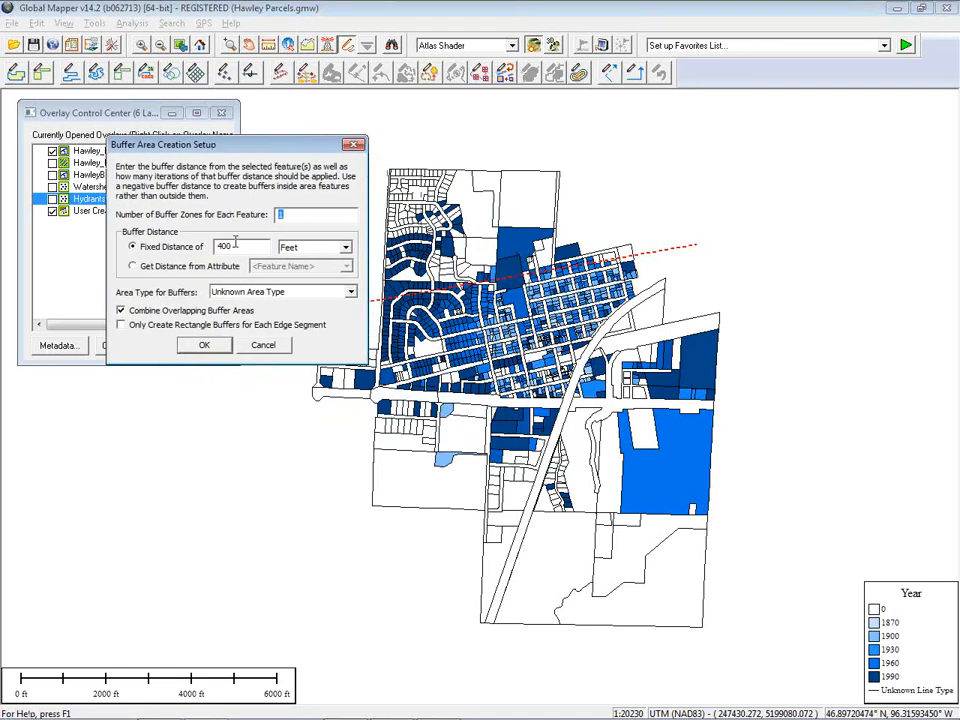
drag(232, 247, 200, 251)
text(50)
click(205, 345)
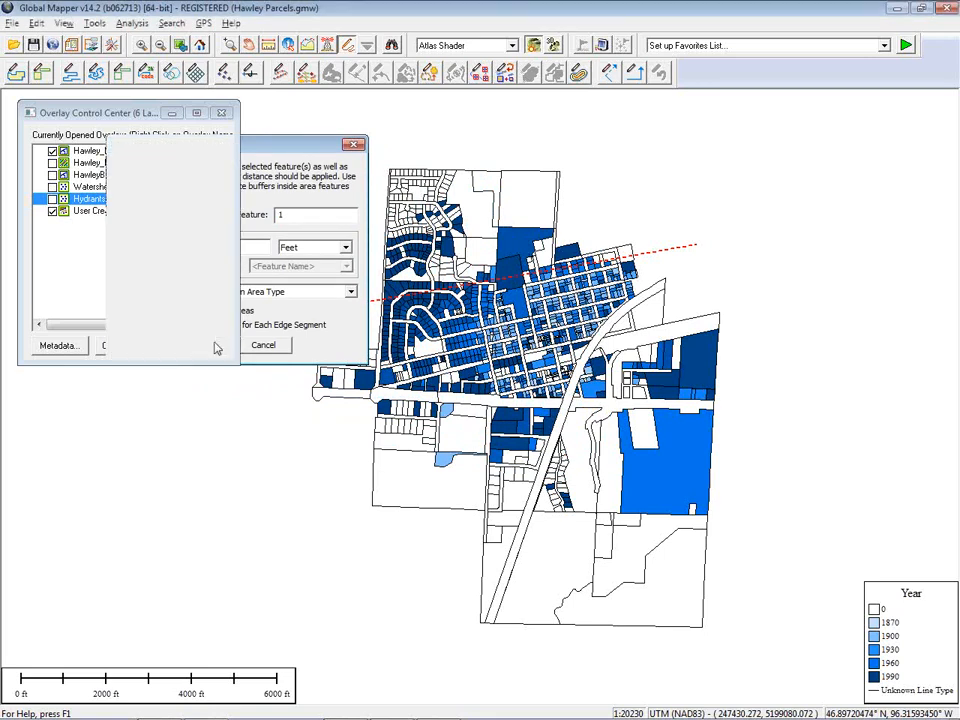
Select all parcel areas within the buffer, allowing any overlap with the selected area
scroll(620, 247, up, 3)
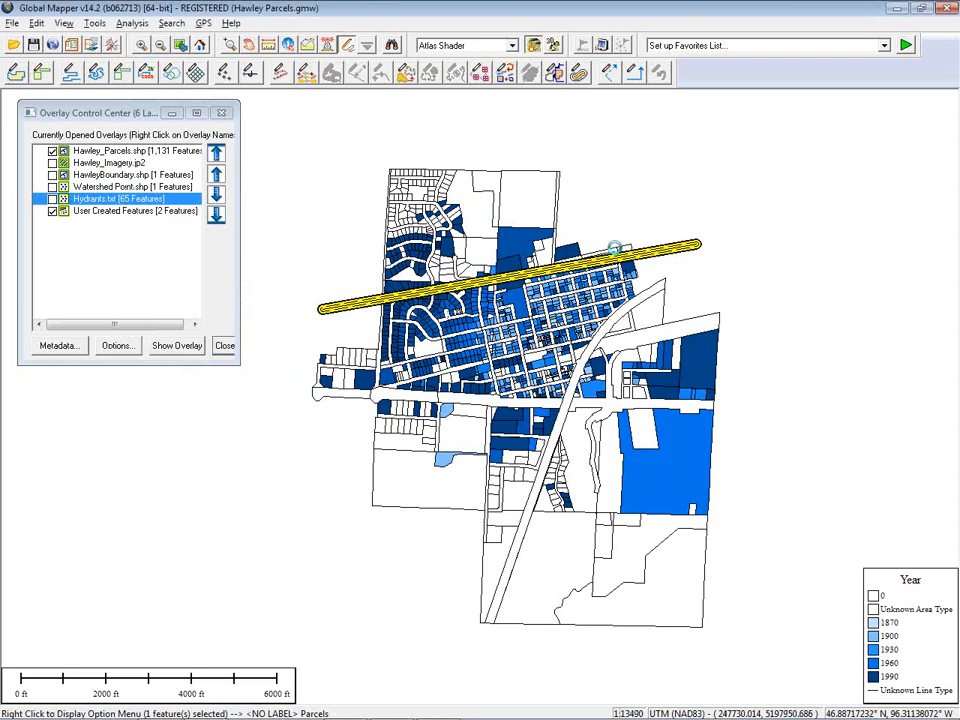
scroll(650, 287, up, 3)
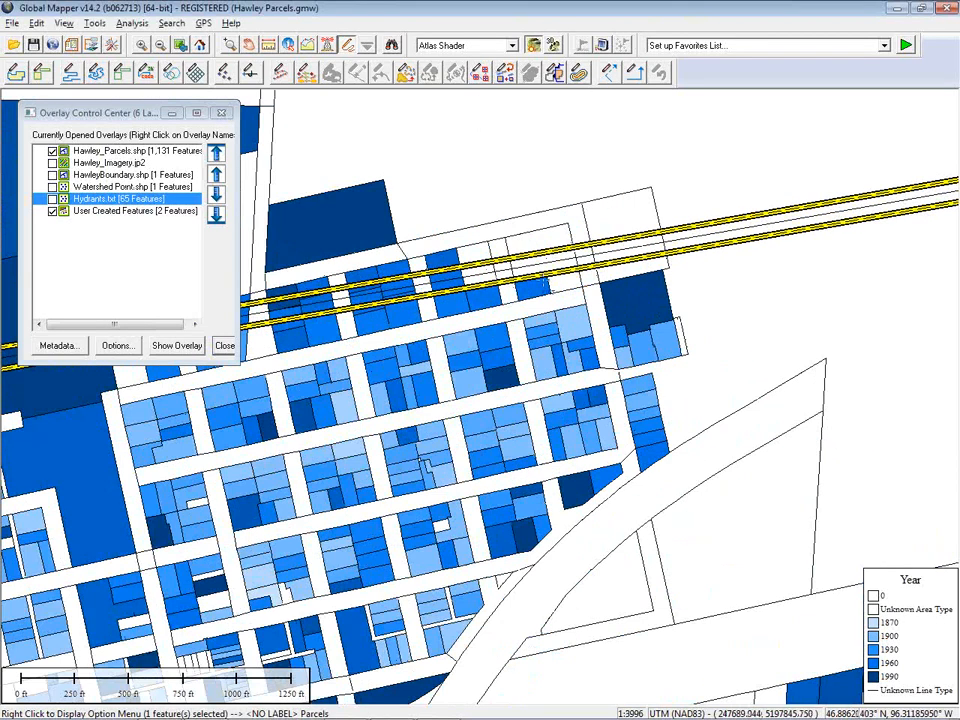
scroll(718, 265, down, 3)
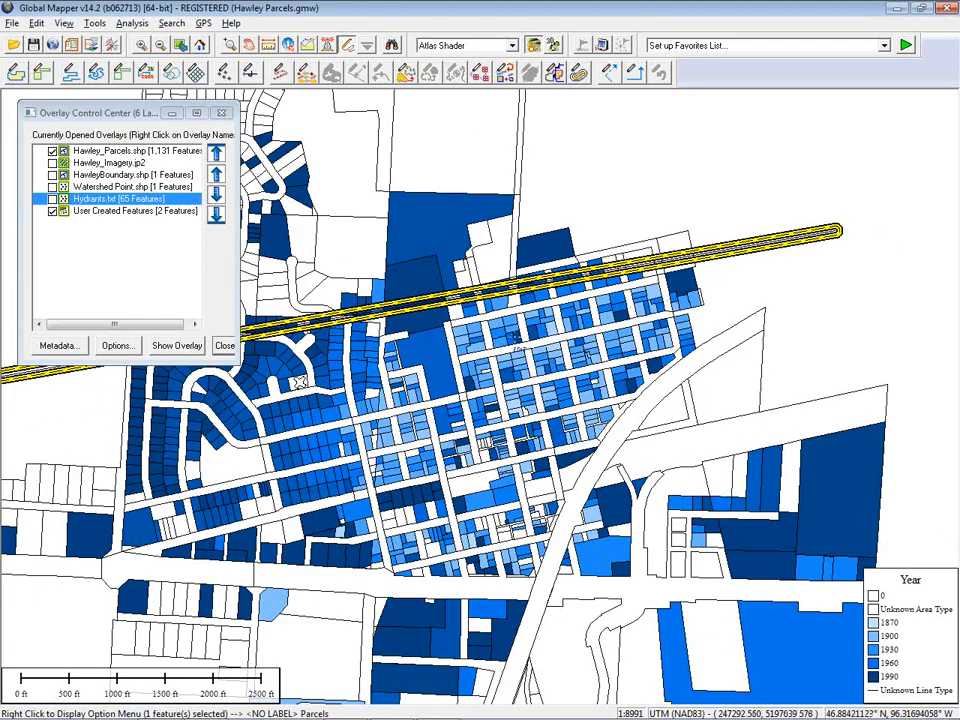
drag(450, 337, 575, 339)
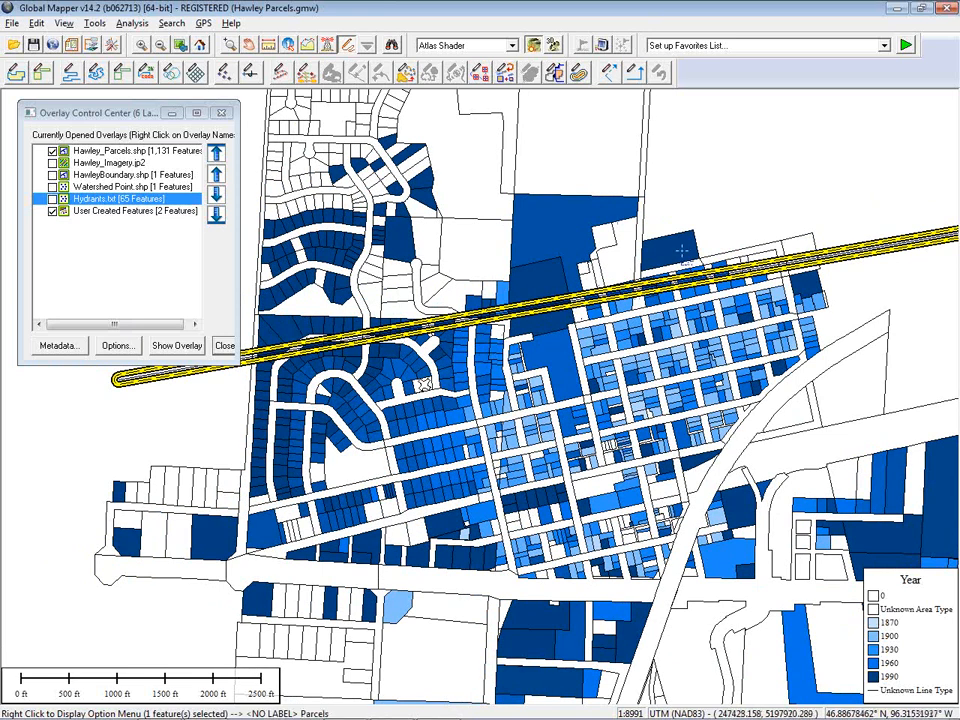
right_click(685, 138)
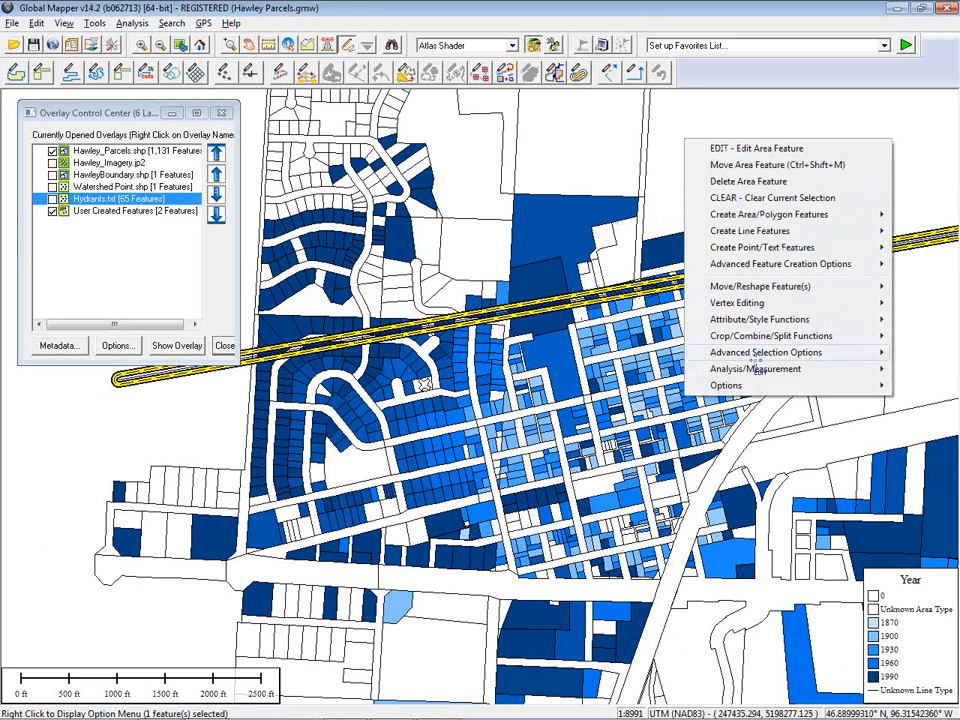
mouse_move(760, 360)
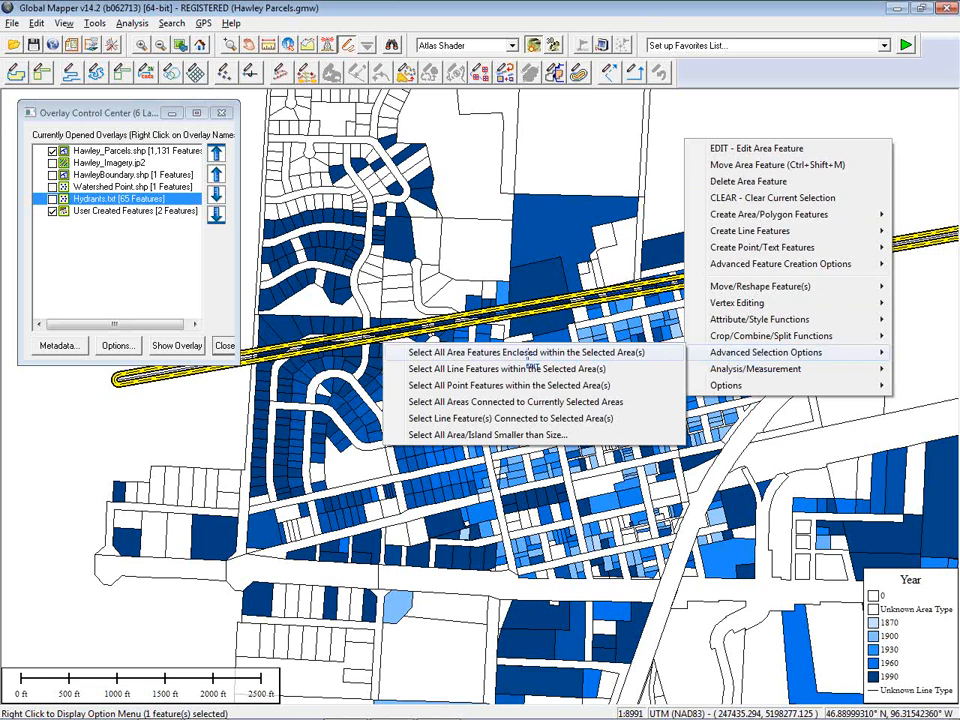
click(528, 356)
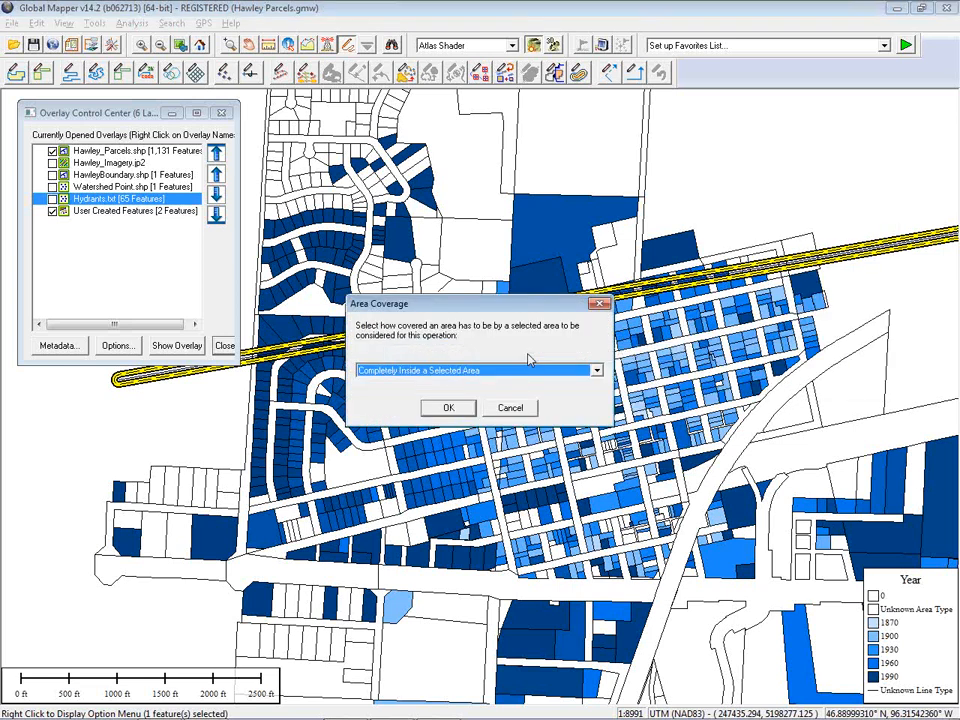
click(486, 371)
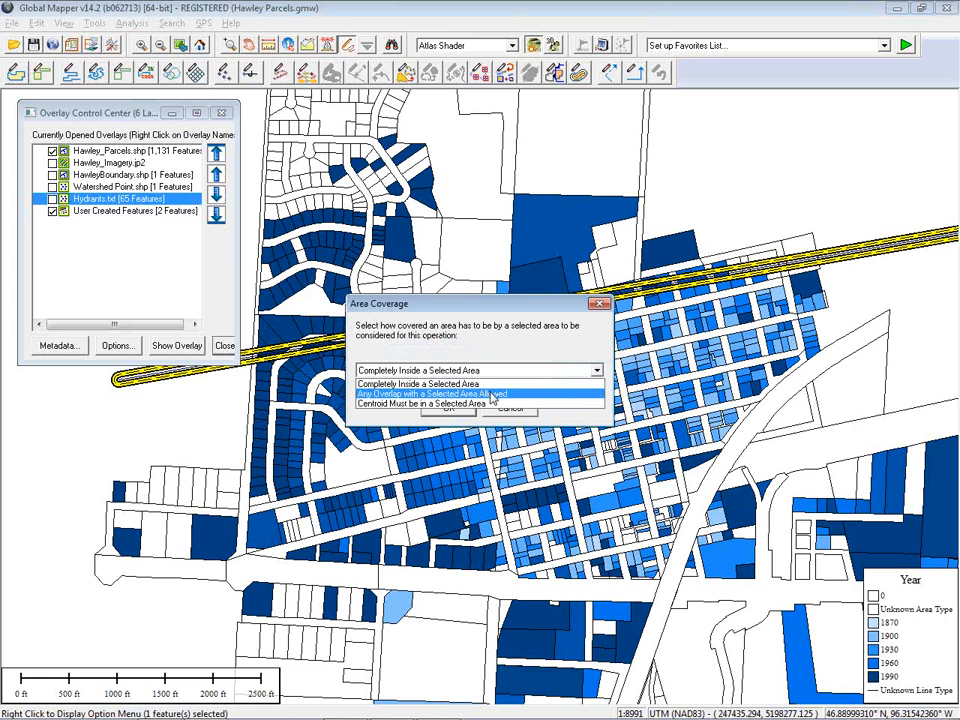
click(492, 396)
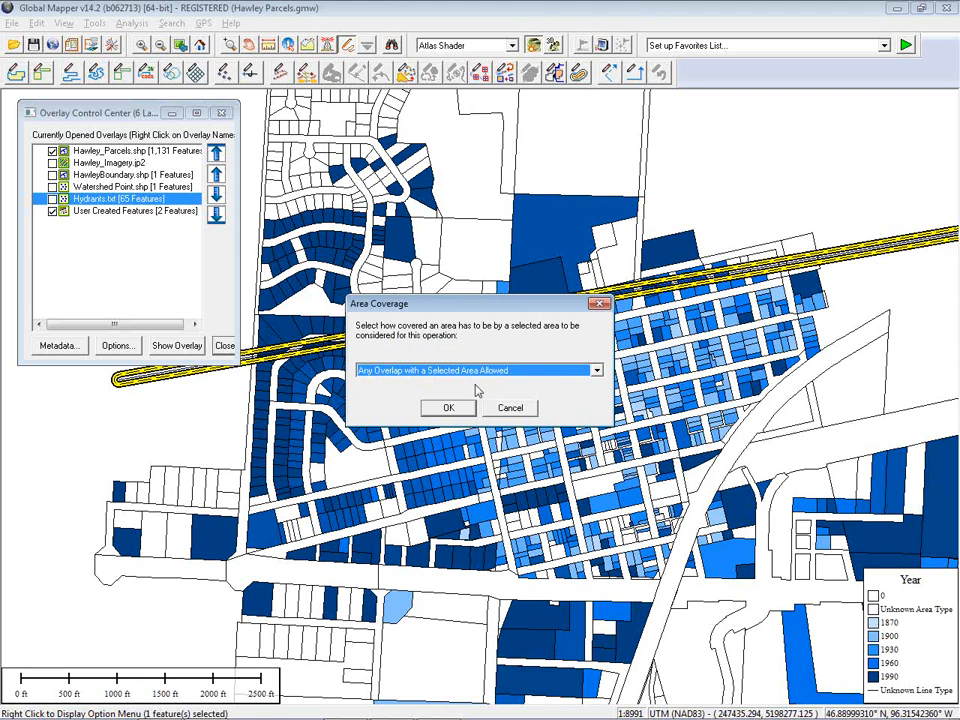
click(455, 407)
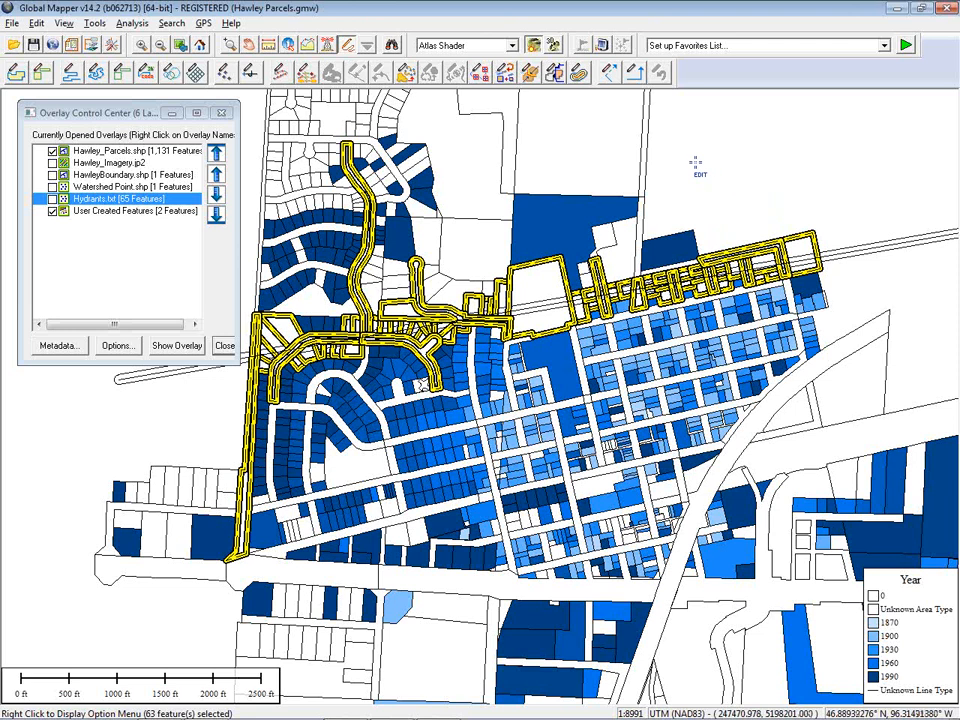
Open the edit dialog for the selected parcels, close it, and clear the selection
right_click(681, 153)
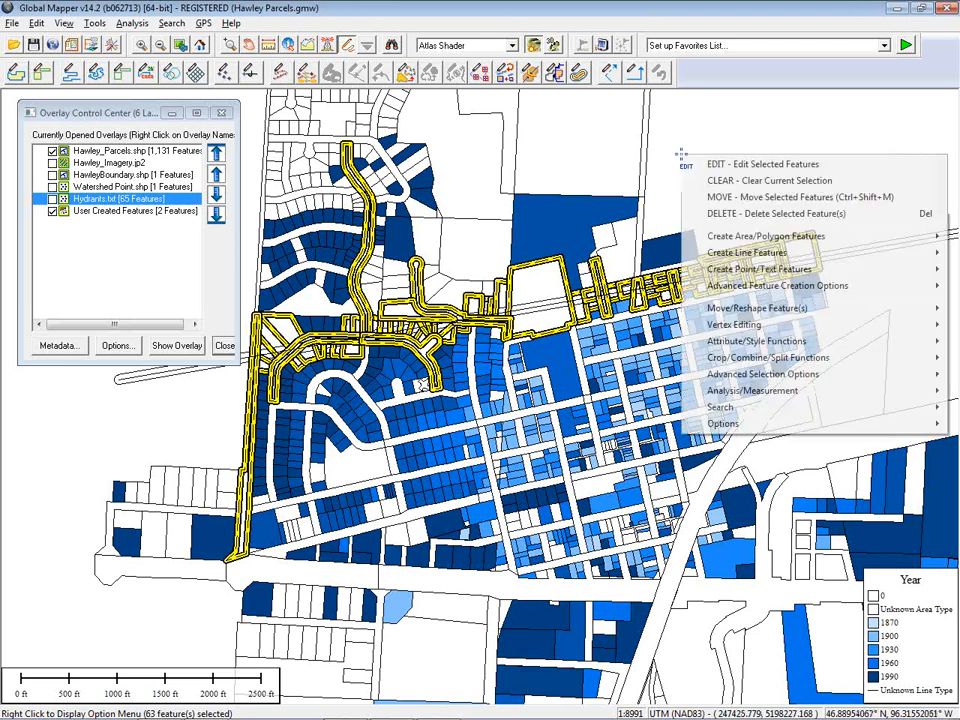
click(720, 164)
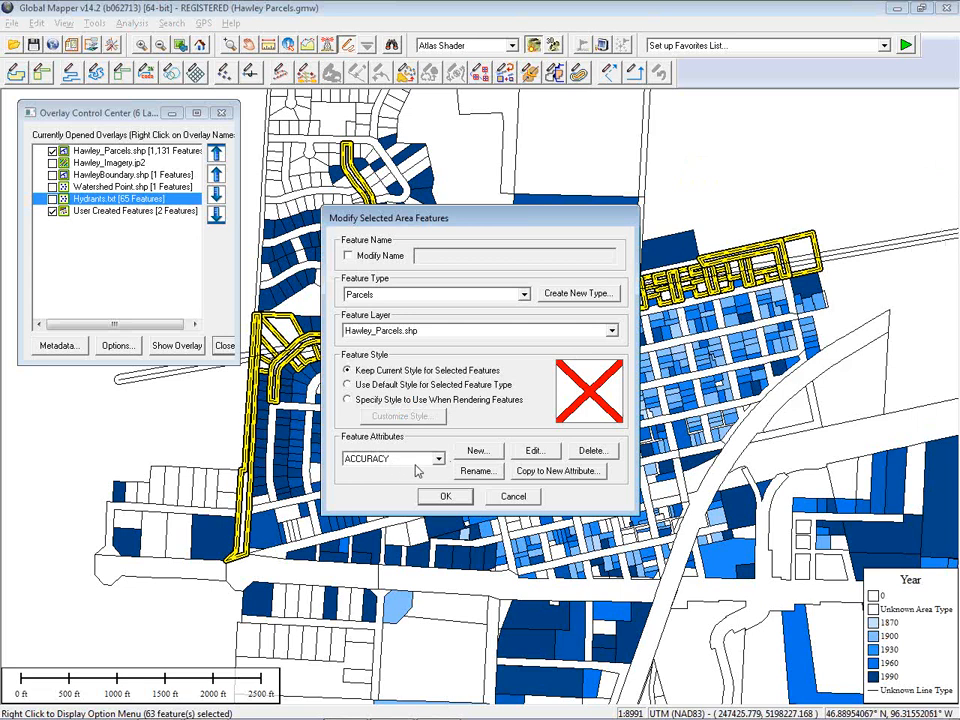
key(Return)
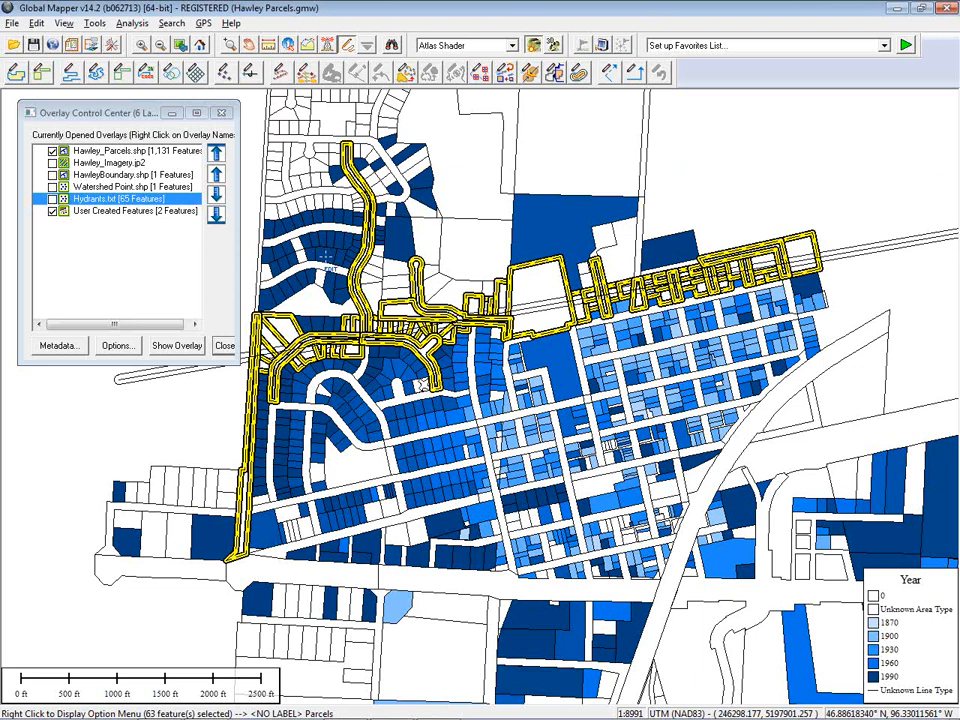
click(710, 160)
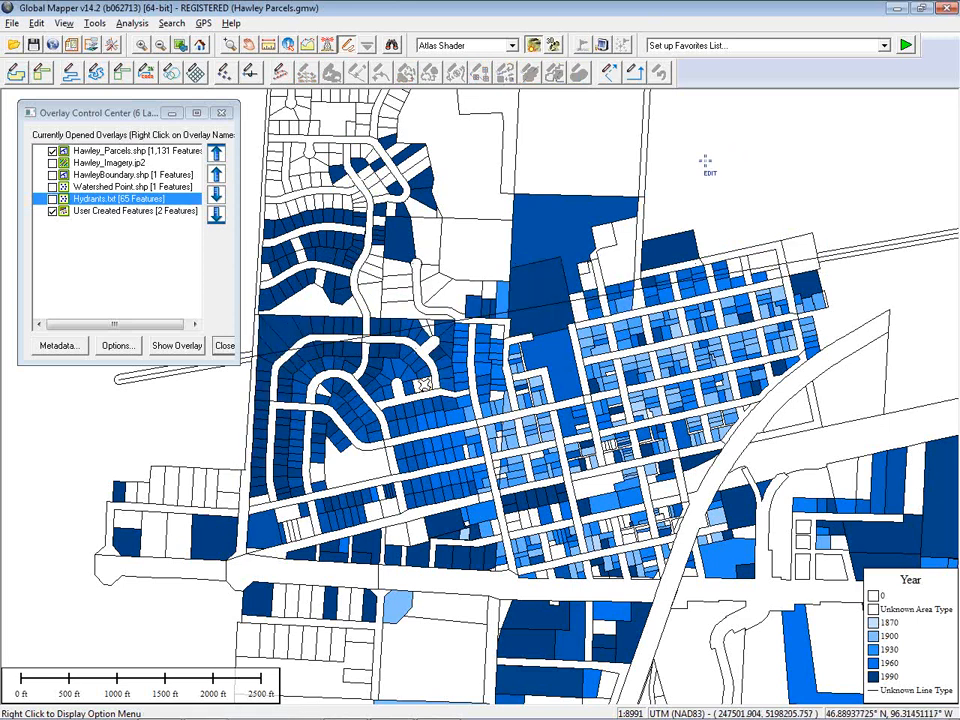
Hide the User Created Features layer and widen the overlay control center
click(53, 211)
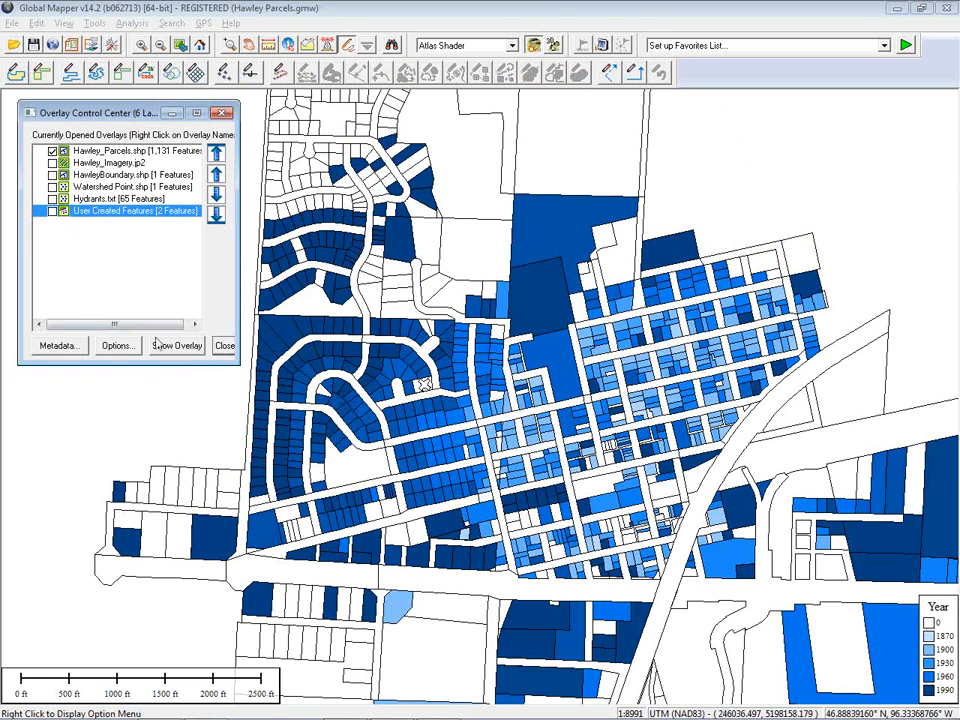
drag(241, 270, 298, 268)
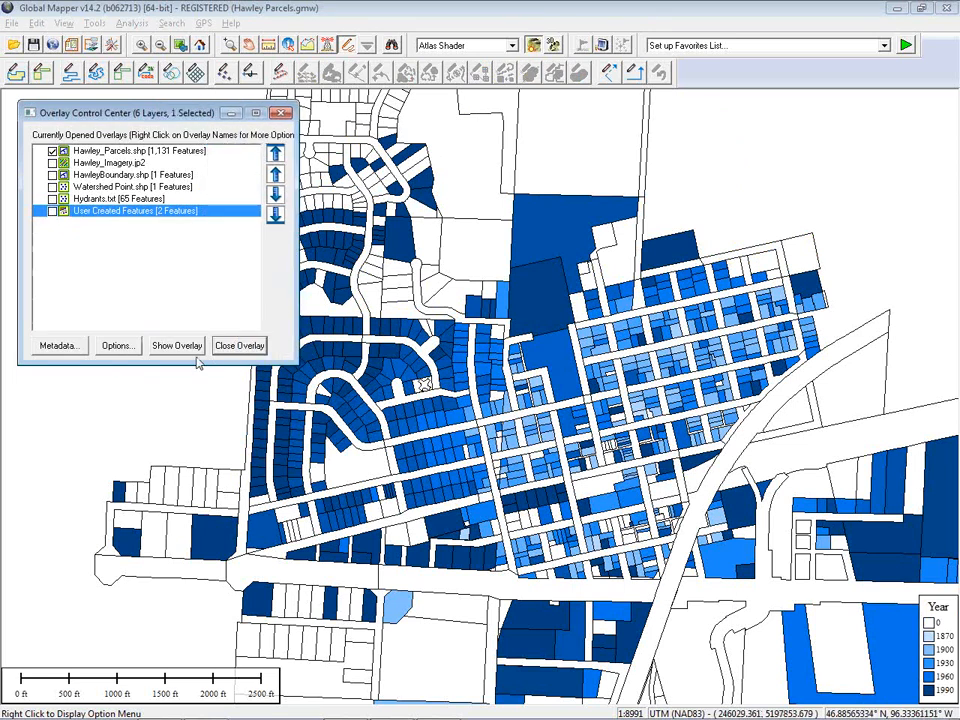
Set the Hawley_Parcels layer's area styles back to the default style based on classification
click(107, 151)
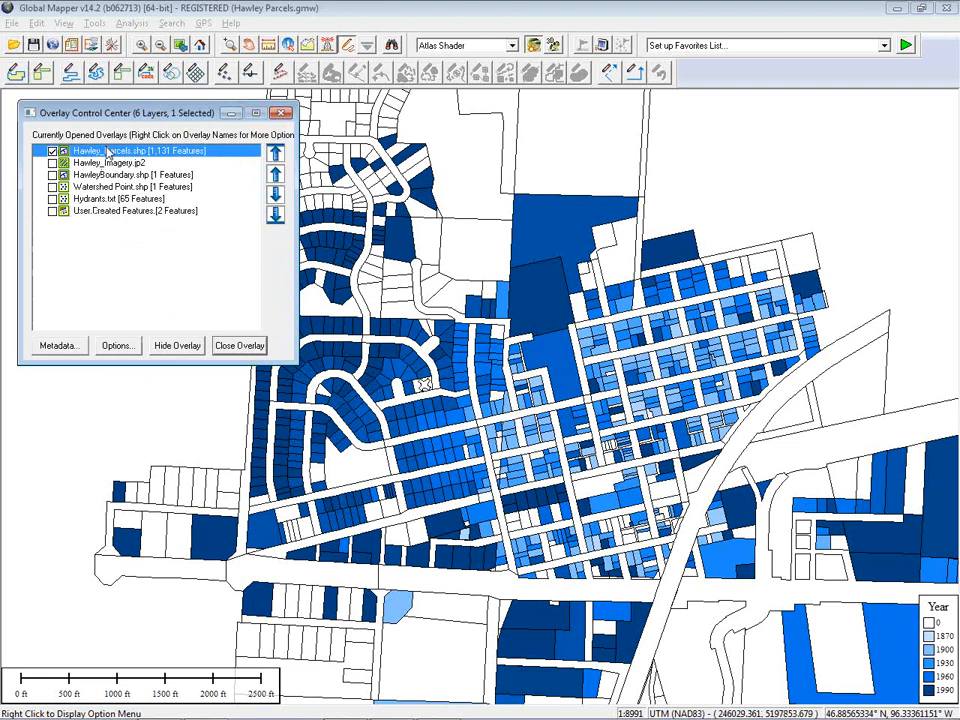
click(116, 346)
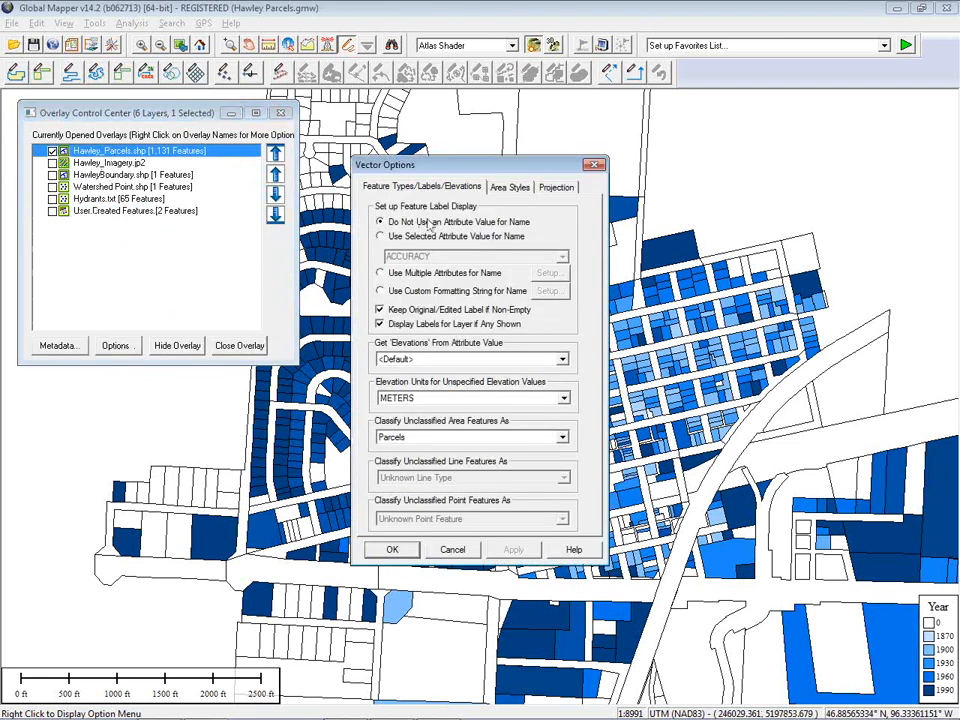
click(507, 188)
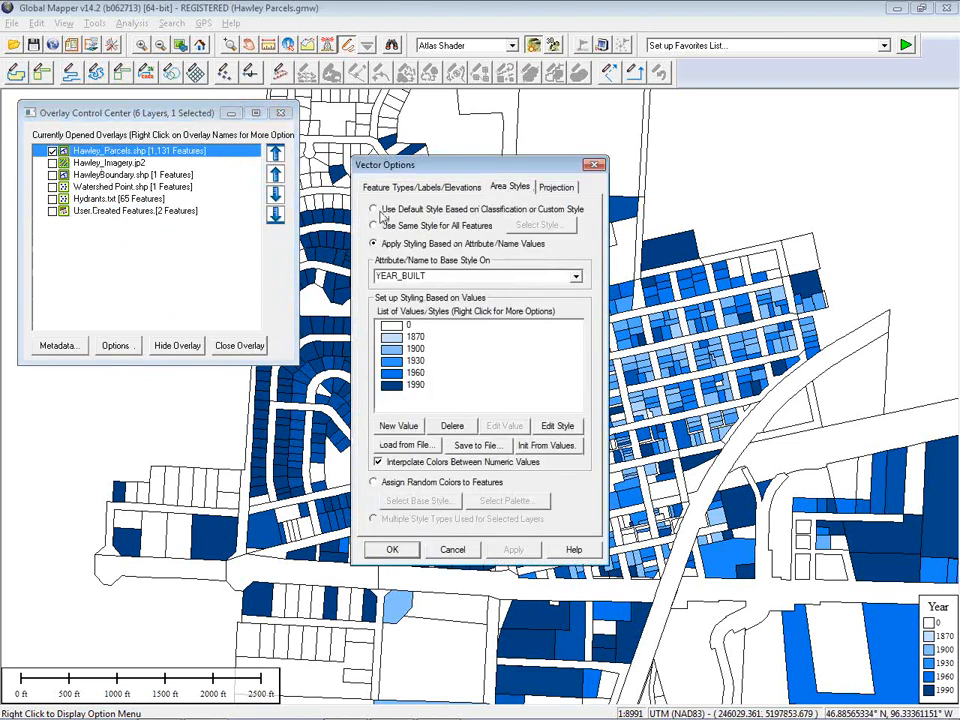
click(379, 211)
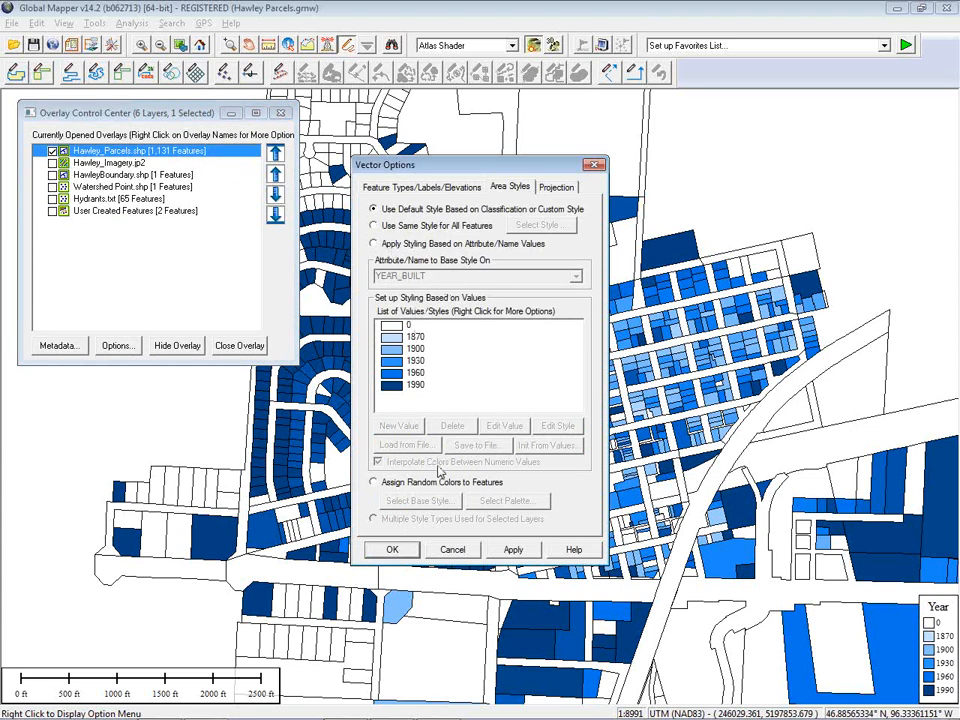
click(393, 549)
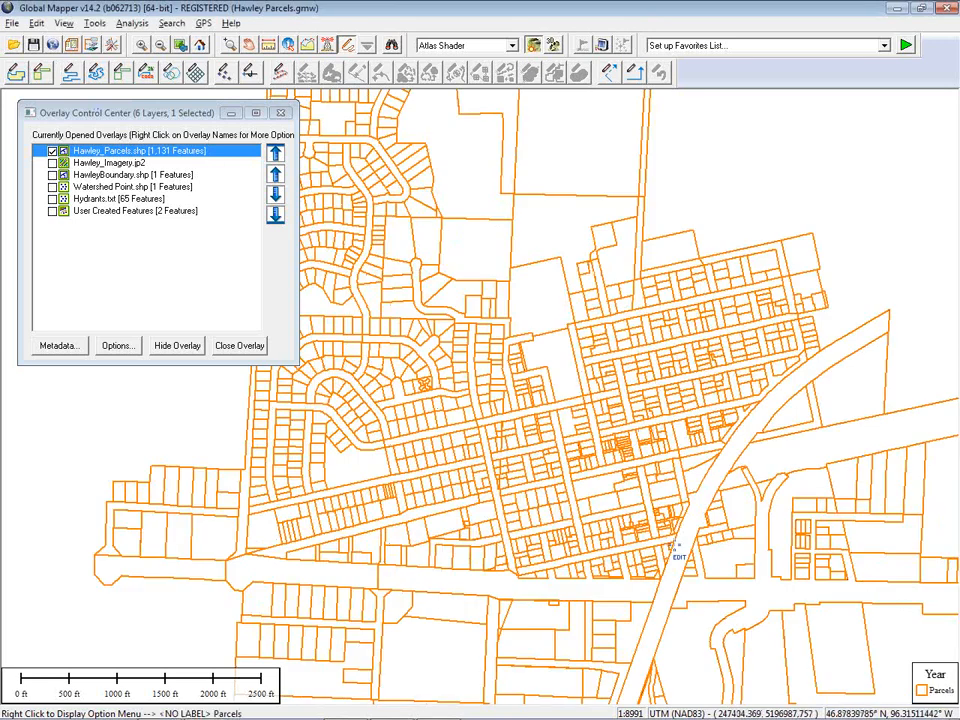
Turn off the map legend in the map layout setup
mouse_move(398, 717)
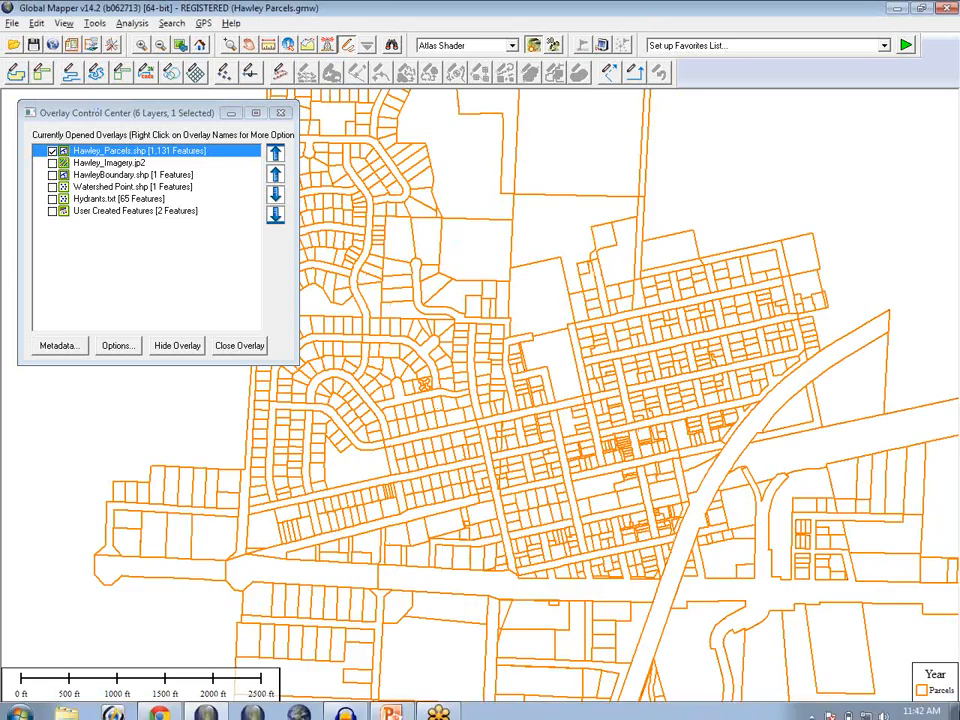
click(91, 48)
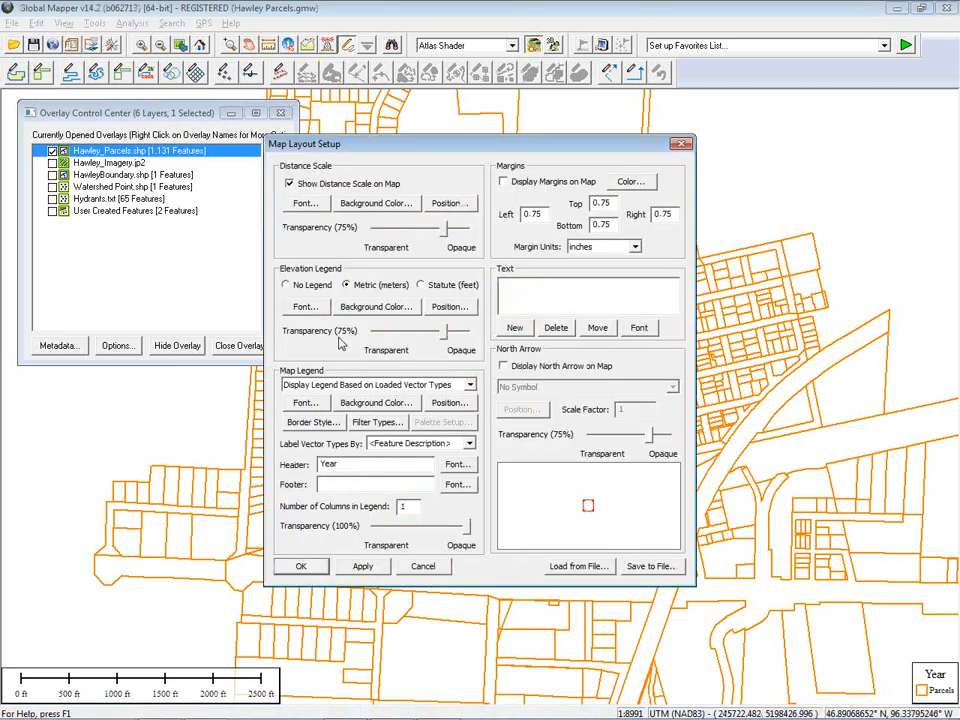
click(340, 386)
click(340, 396)
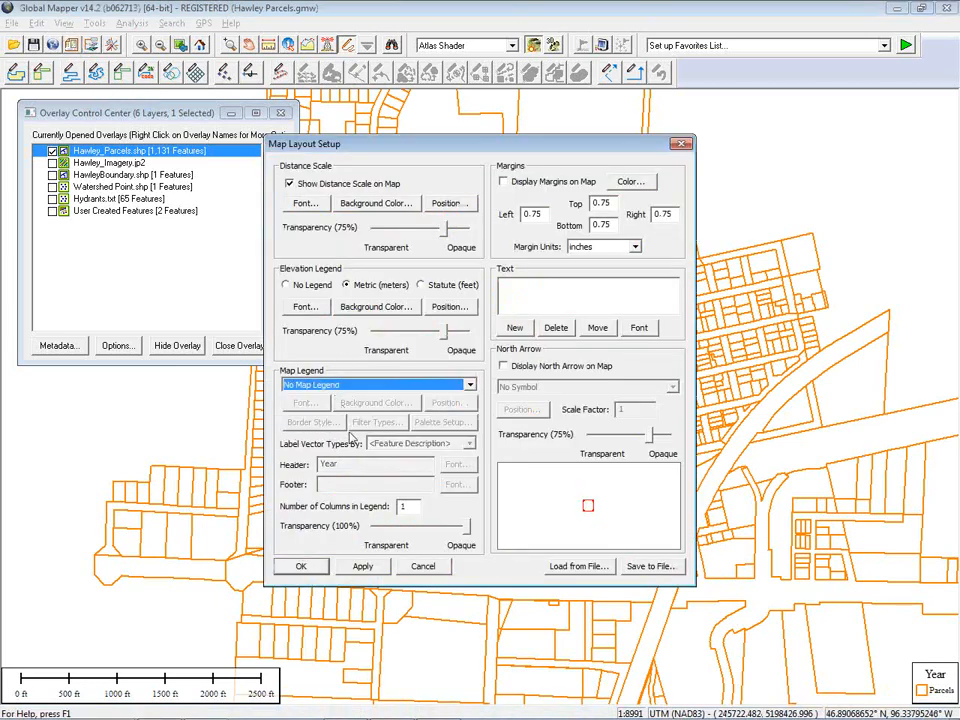
click(309, 568)
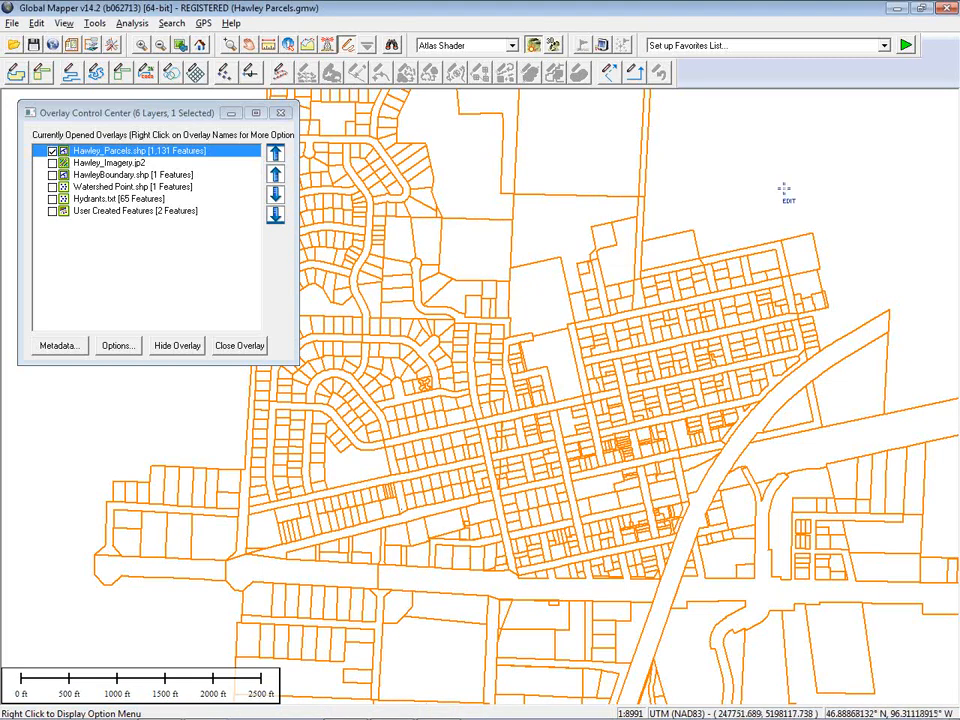
scroll(582, 336, down, 1)
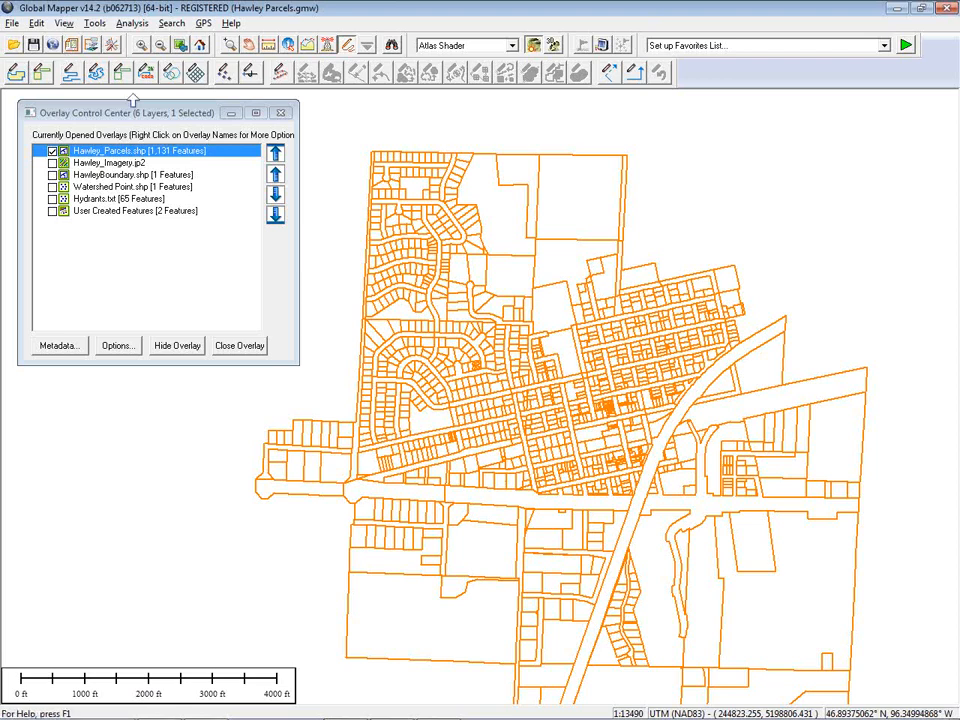
Open Hawley_LiDAR.laz from the Clay_Co_MN LiDAR folder and load it as a point cloud with the Ground classification
click(14, 46)
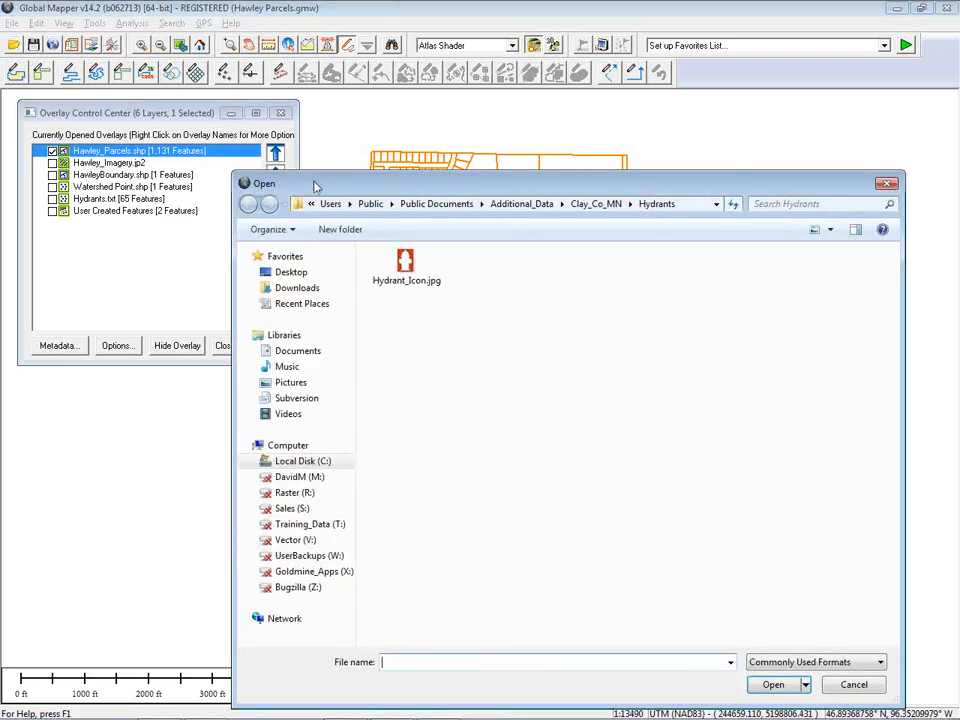
drag(317, 184, 229, 133)
click(500, 155)
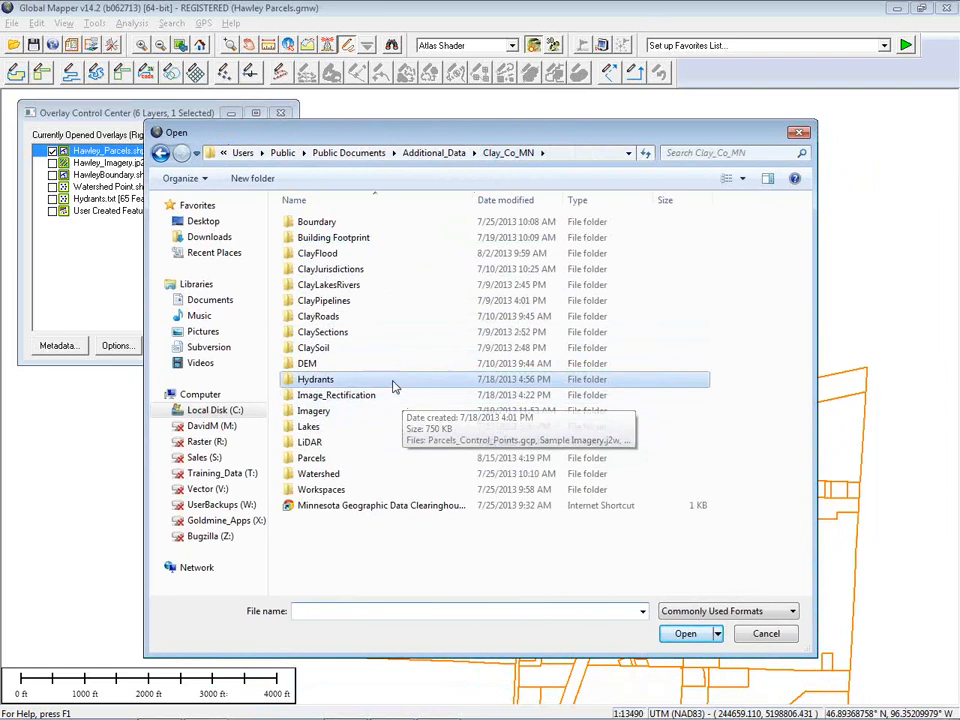
double_click(340, 443)
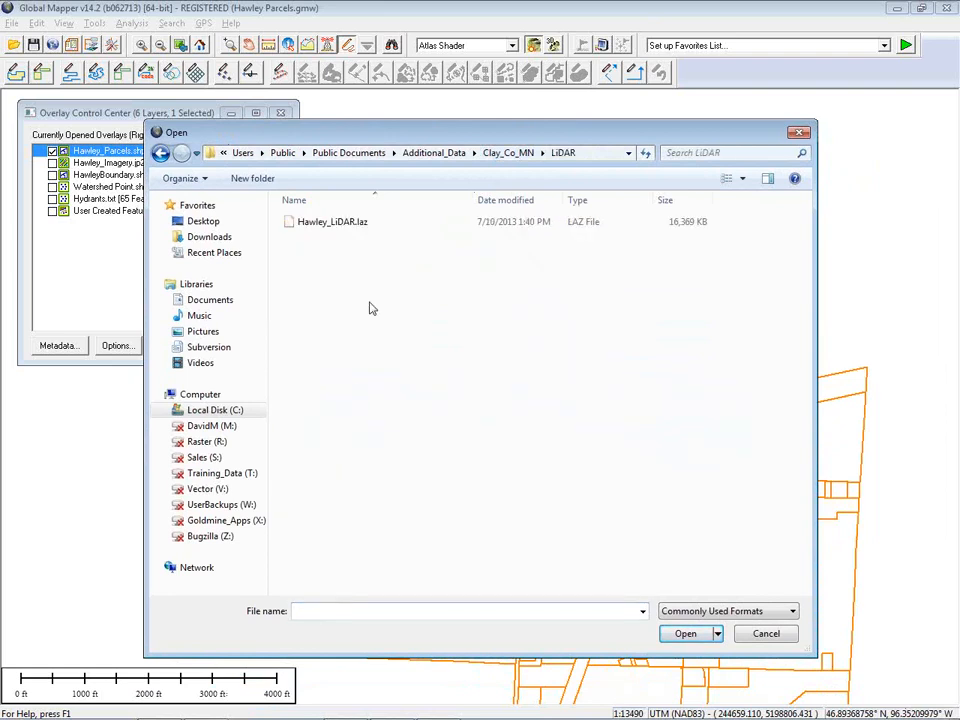
click(345, 225)
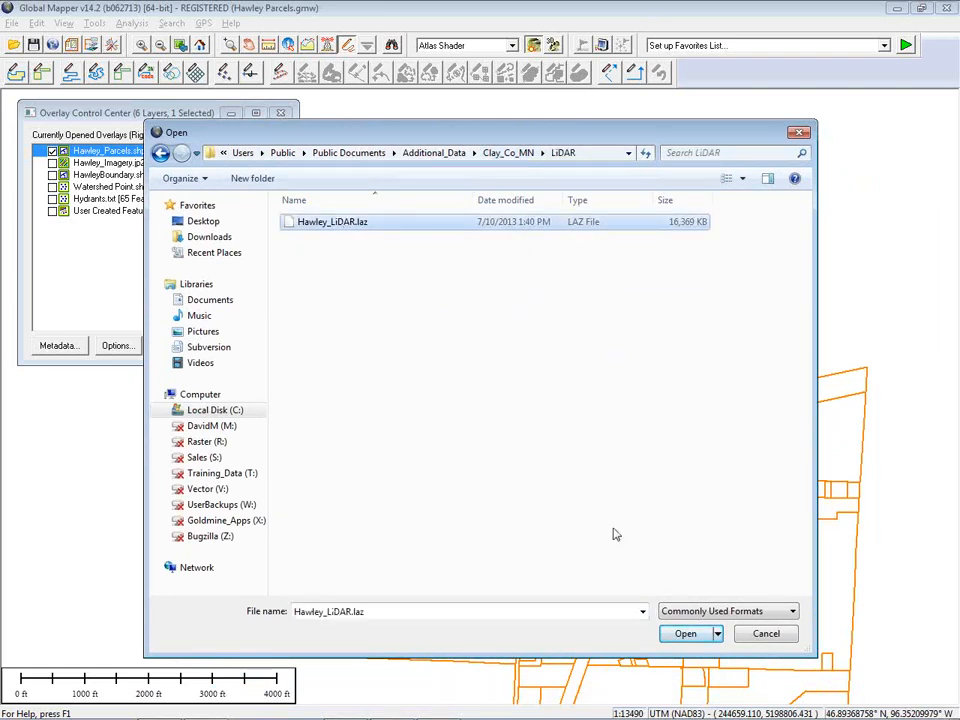
click(686, 634)
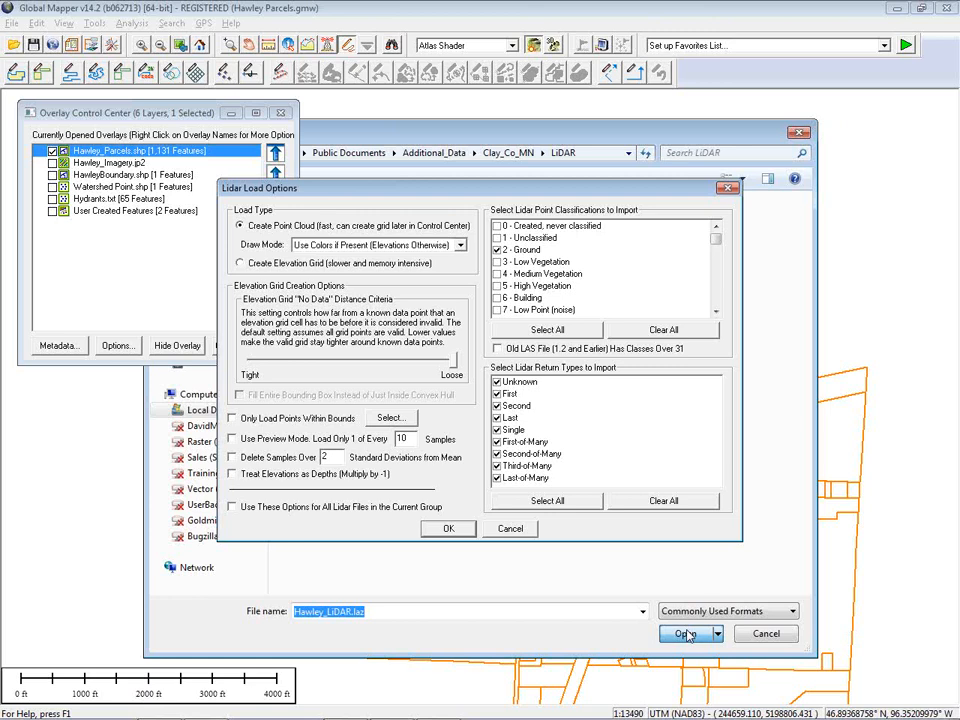
click(527, 251)
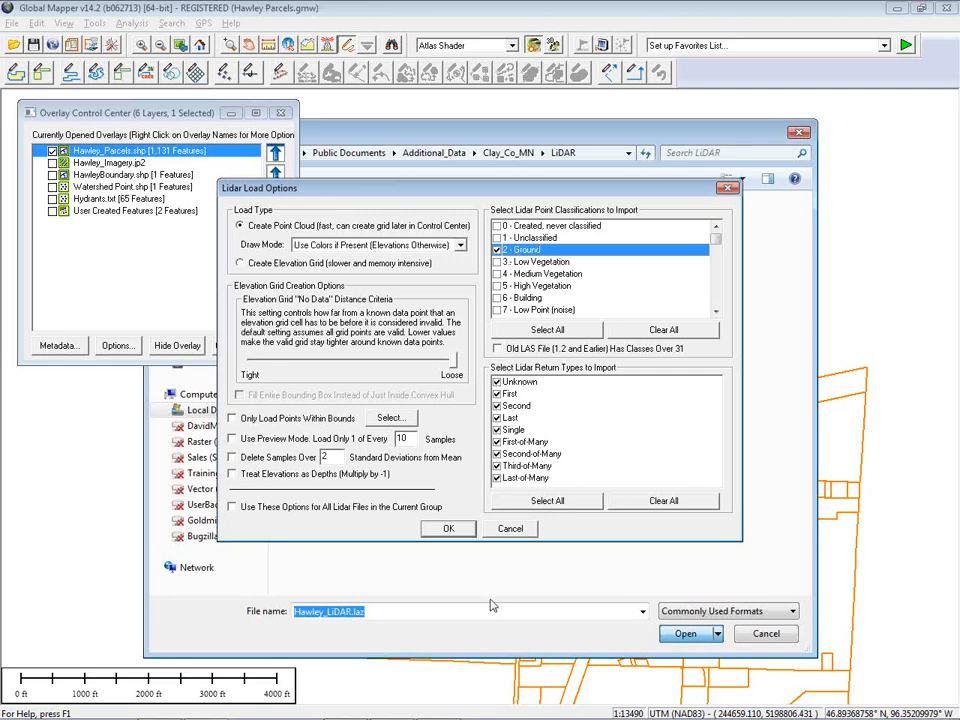
click(447, 528)
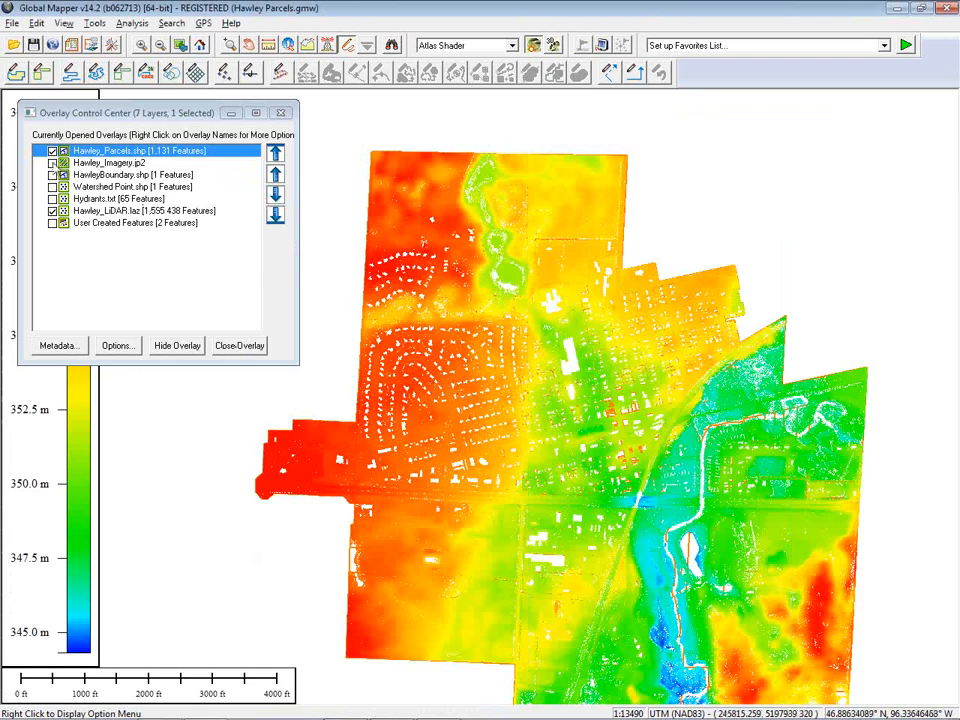
Hide the Hawley_Parcels layer and move the overlay control center clear of the elevation legend
click(52, 151)
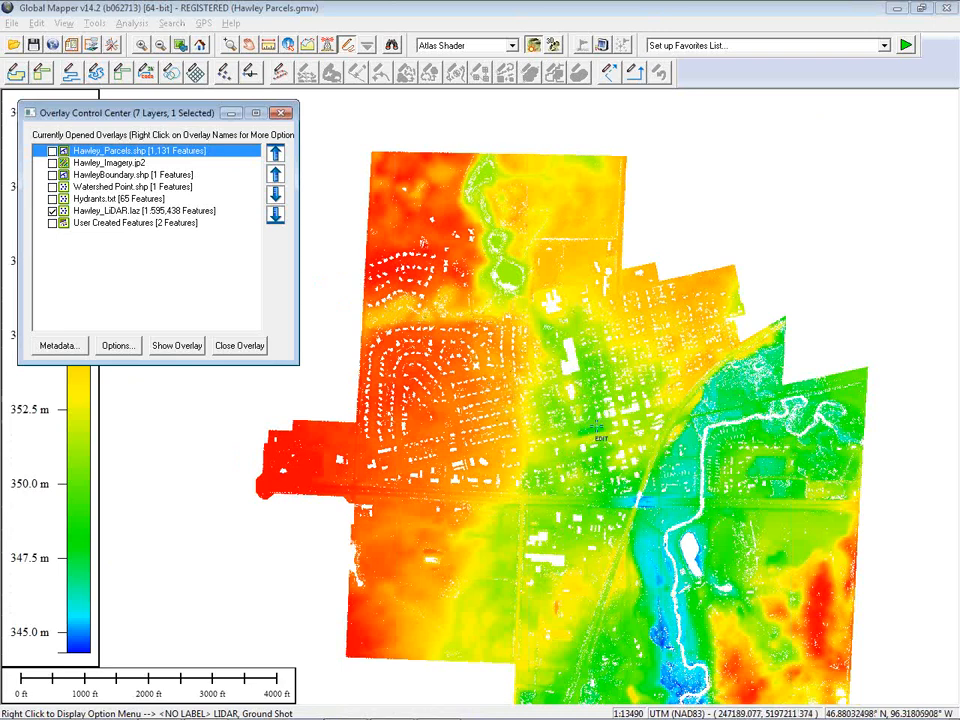
drag(597, 476, 573, 441)
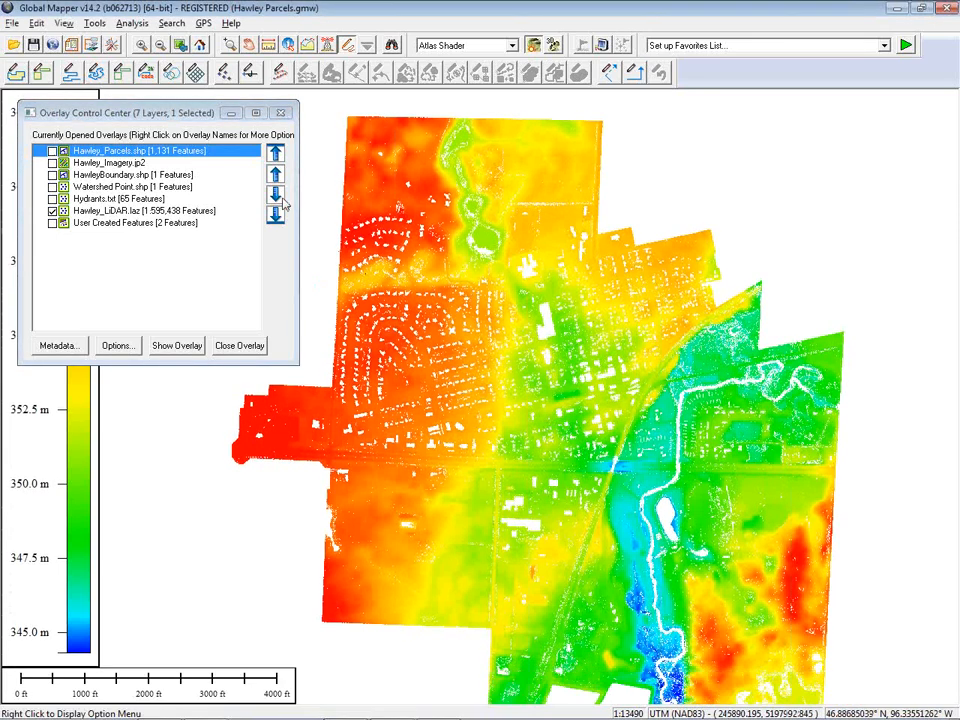
drag(189, 120, 275, 115)
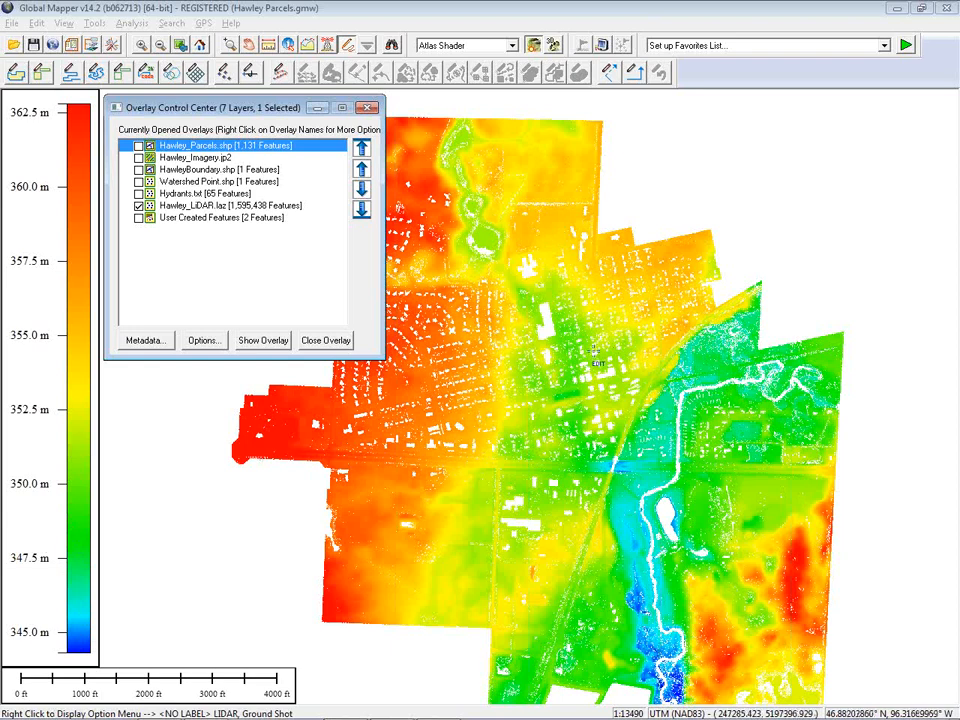
Switch the elevation legend to statute units, then back to metric units
right_click(43, 308)
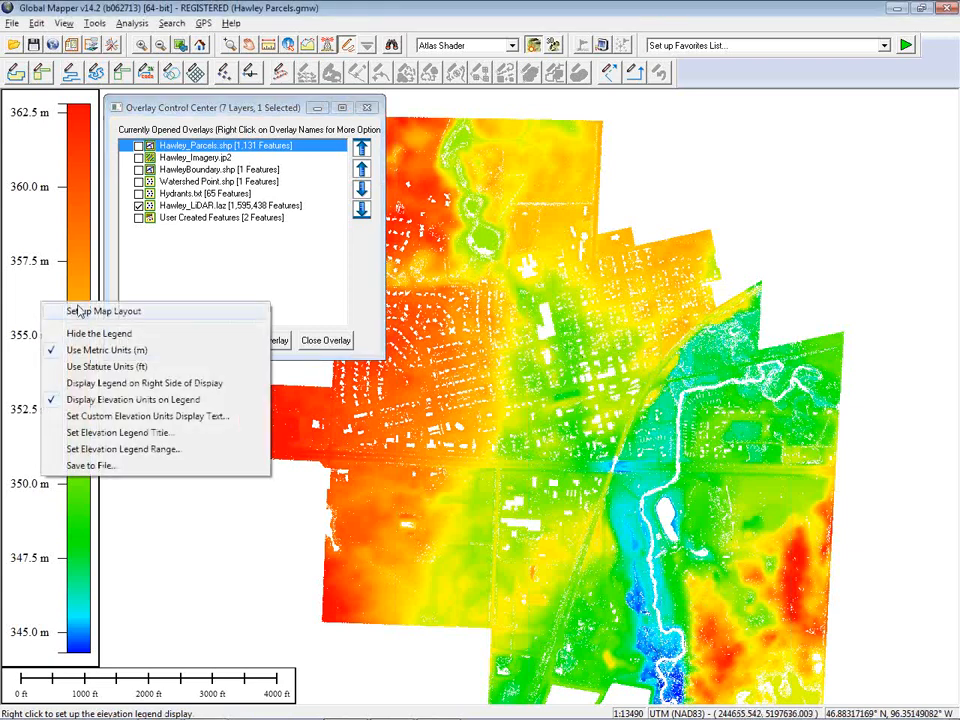
click(107, 367)
right_click(48, 334)
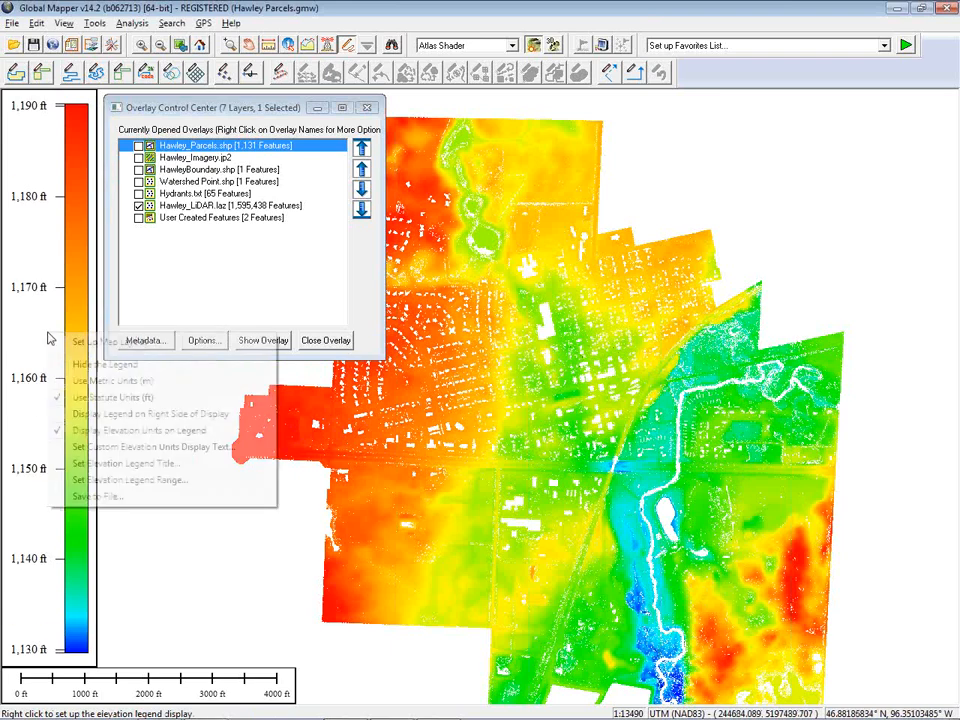
click(95, 384)
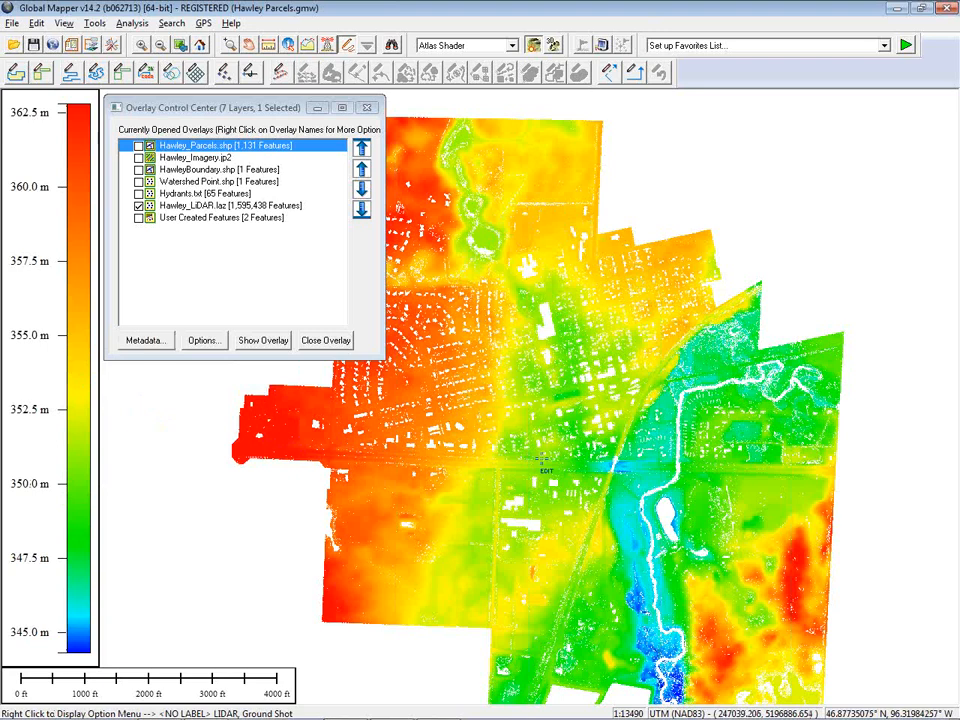
Zoom closely into the LiDAR points and inspect one point's feature information, including its elevation and class
click(257, 207)
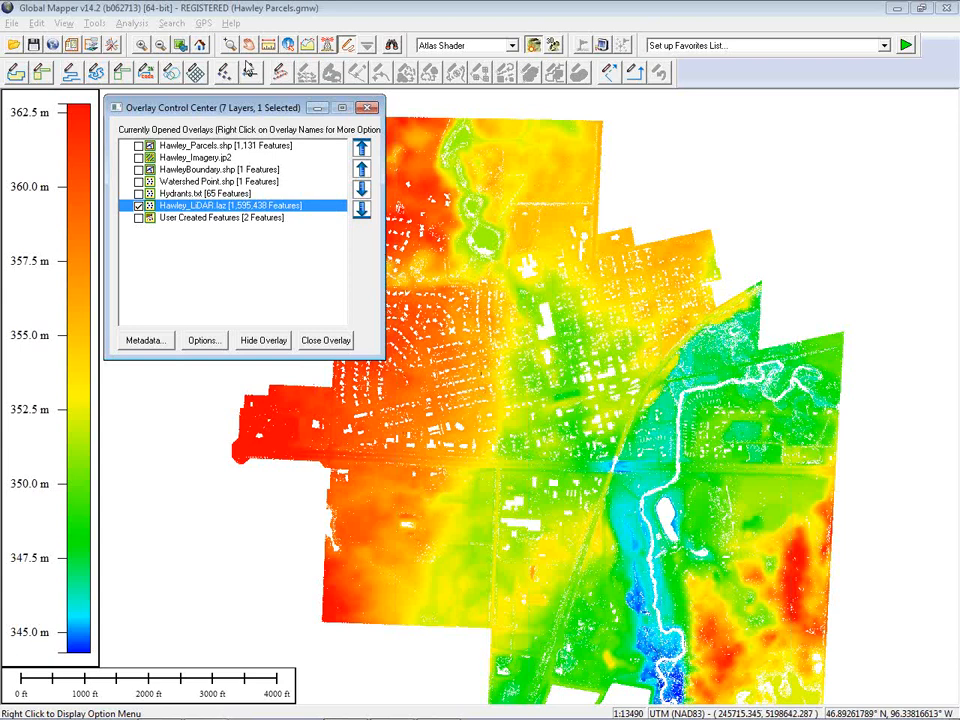
click(228, 45)
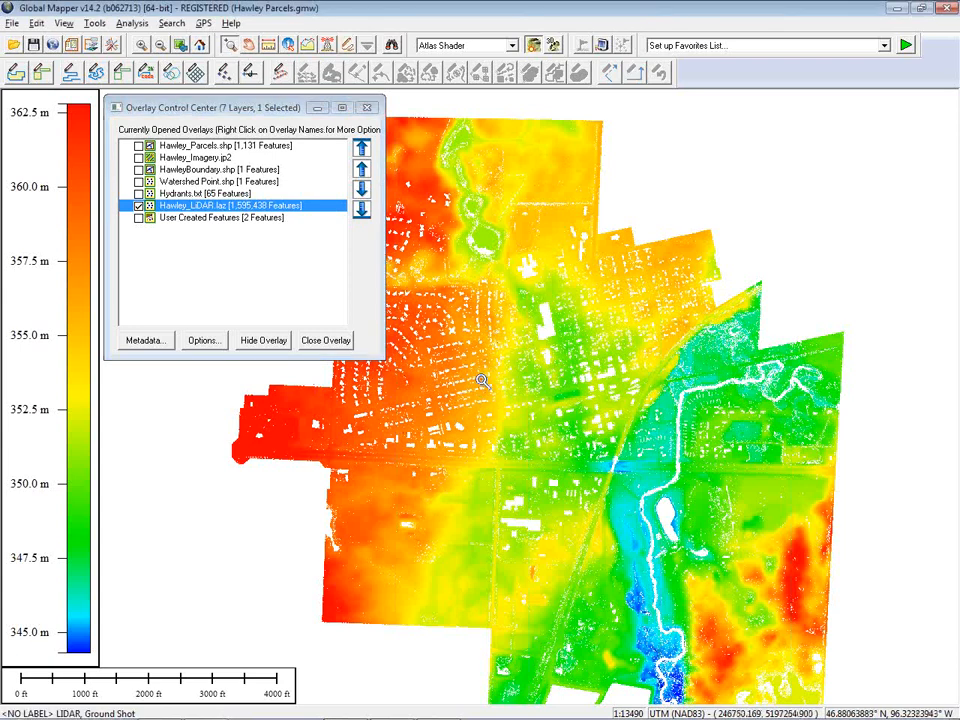
drag(474, 372, 512, 404)
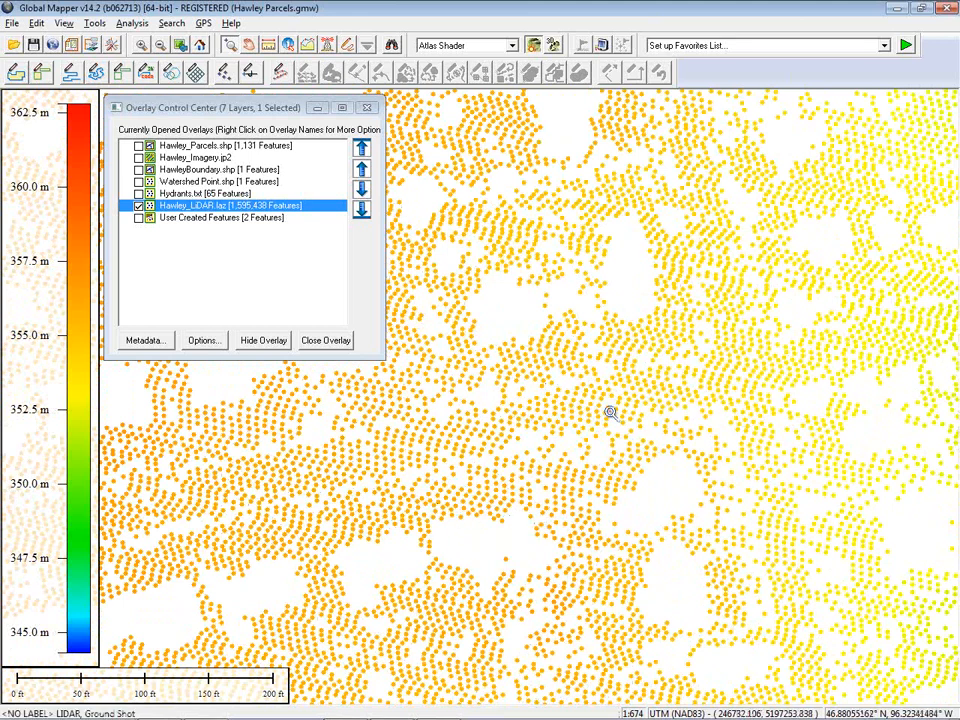
drag(550, 392, 600, 440)
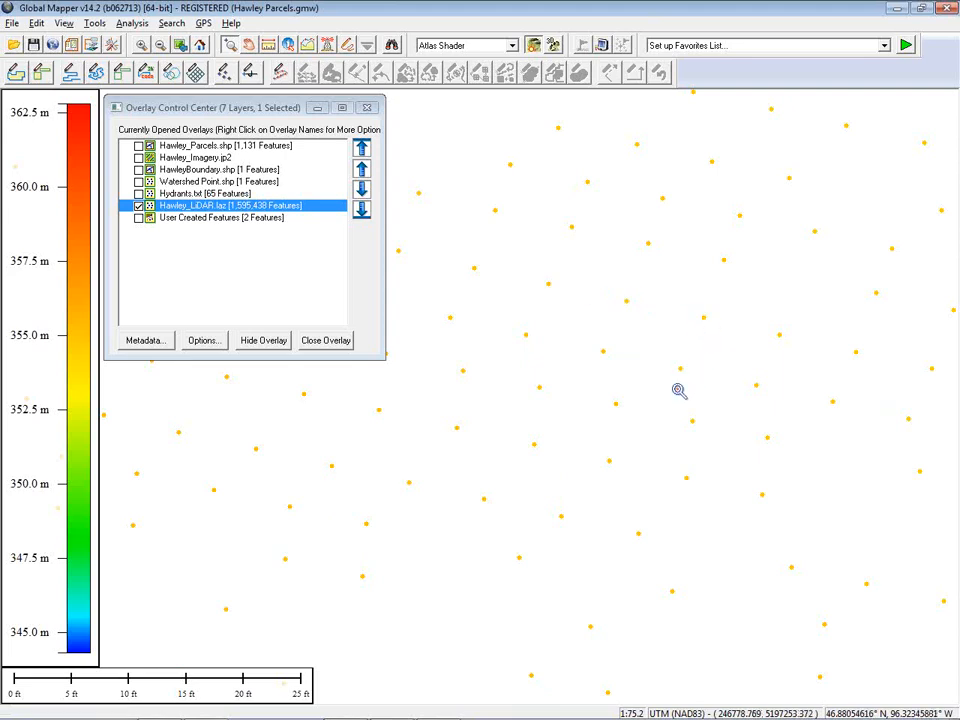
click(289, 47)
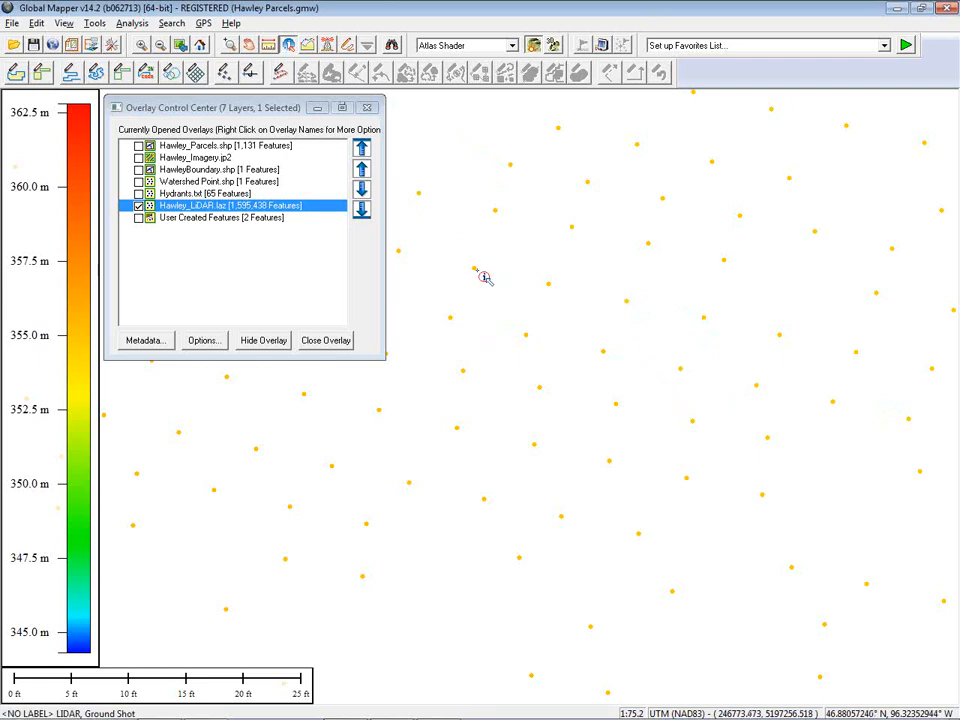
click(477, 271)
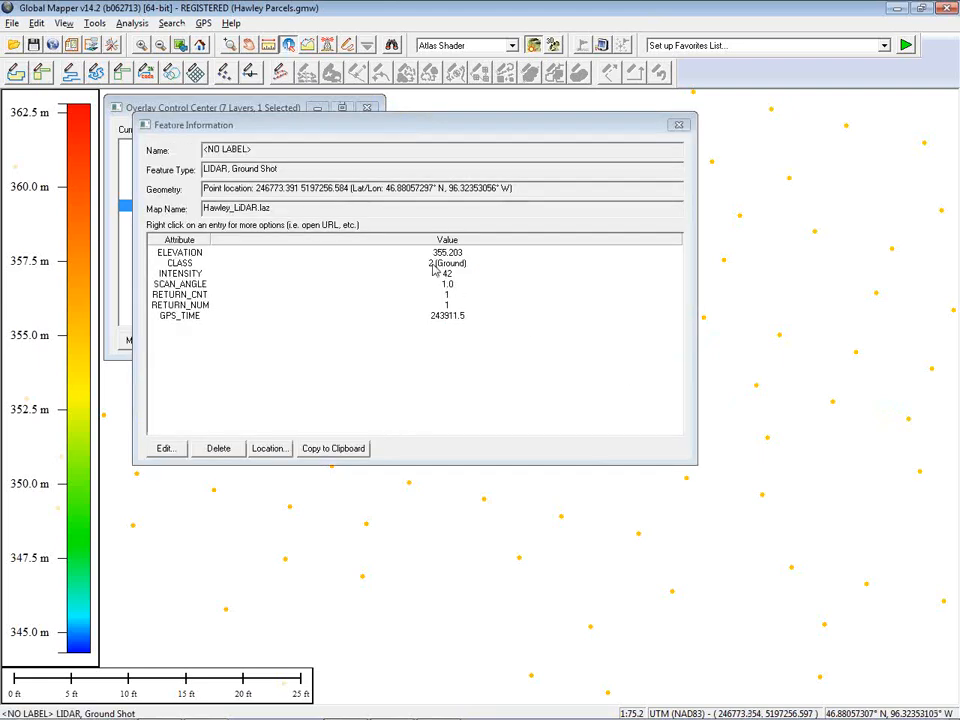
click(201, 257)
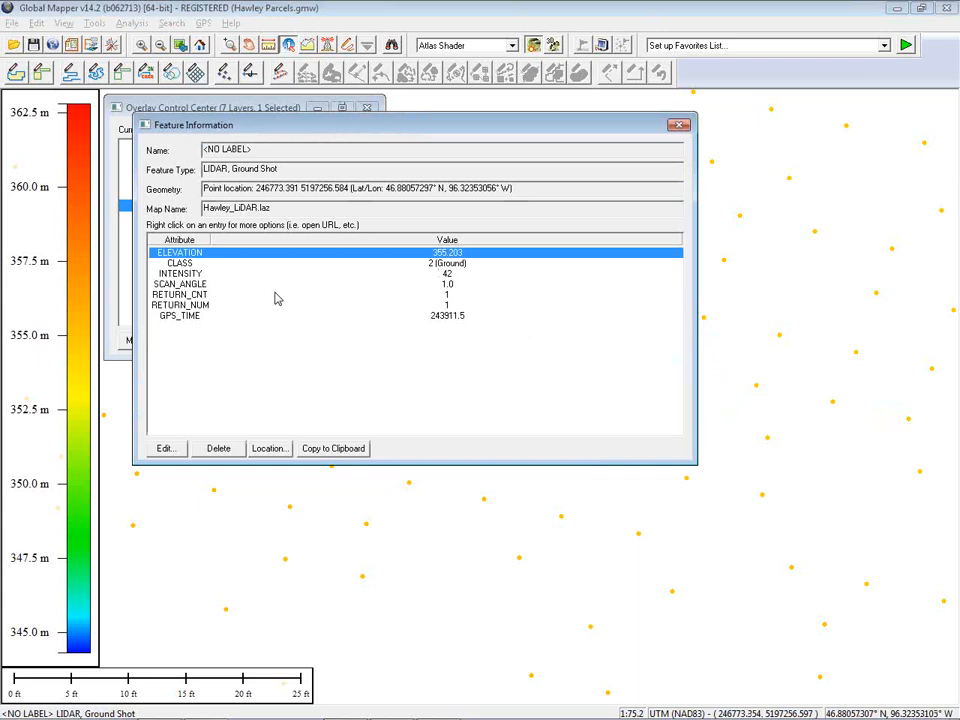
click(462, 263)
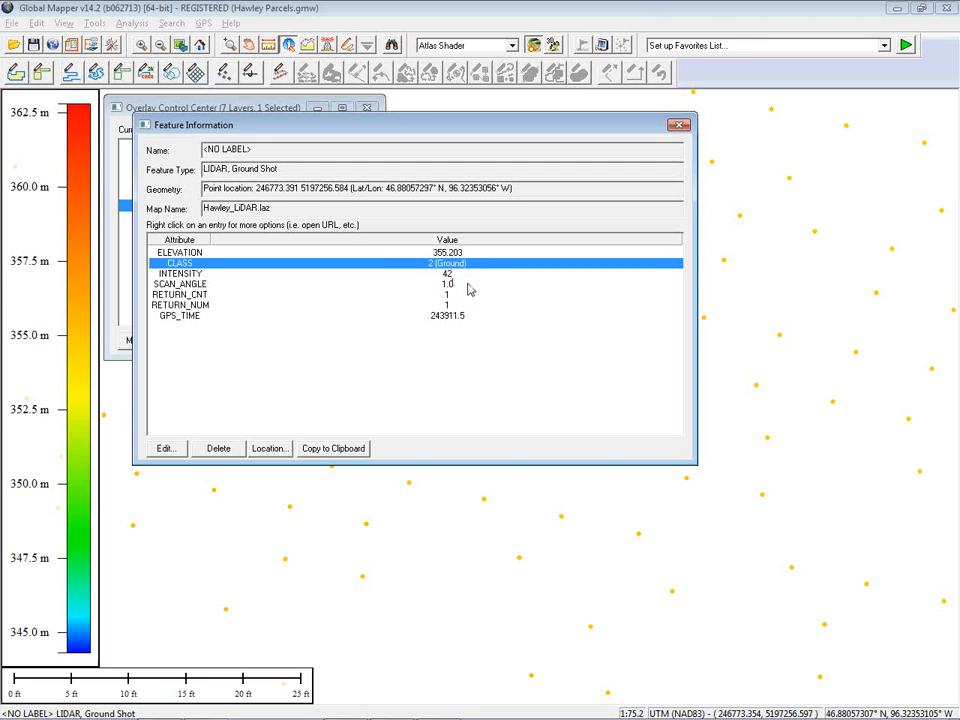
click(680, 125)
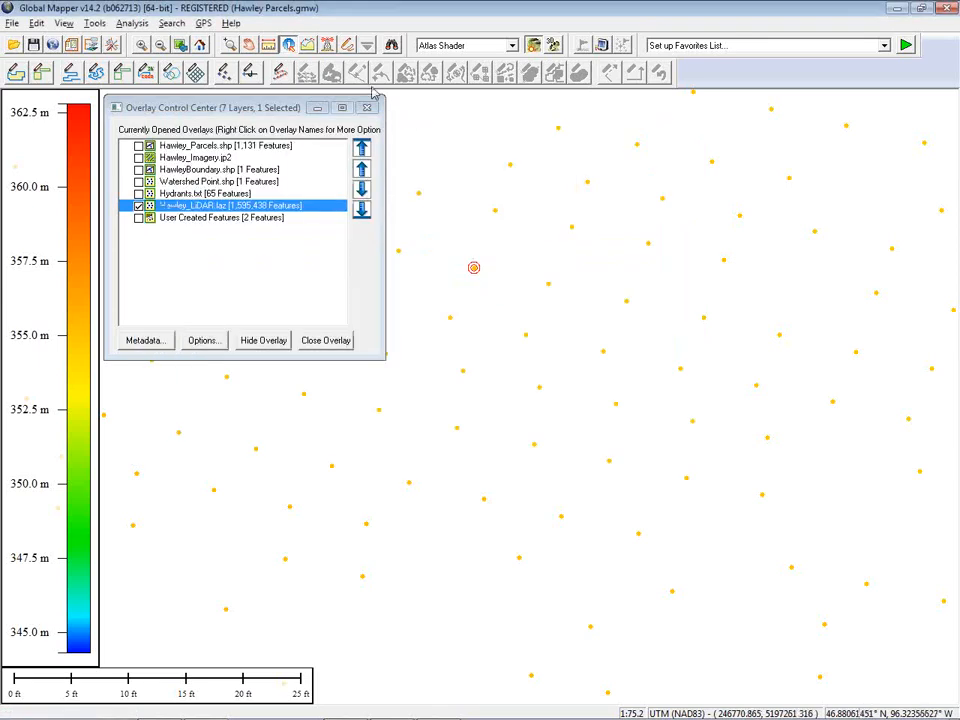
Select a single LiDAR point and open its Edit Lidar Point(s) dialog, closing it without changes
click(347, 45)
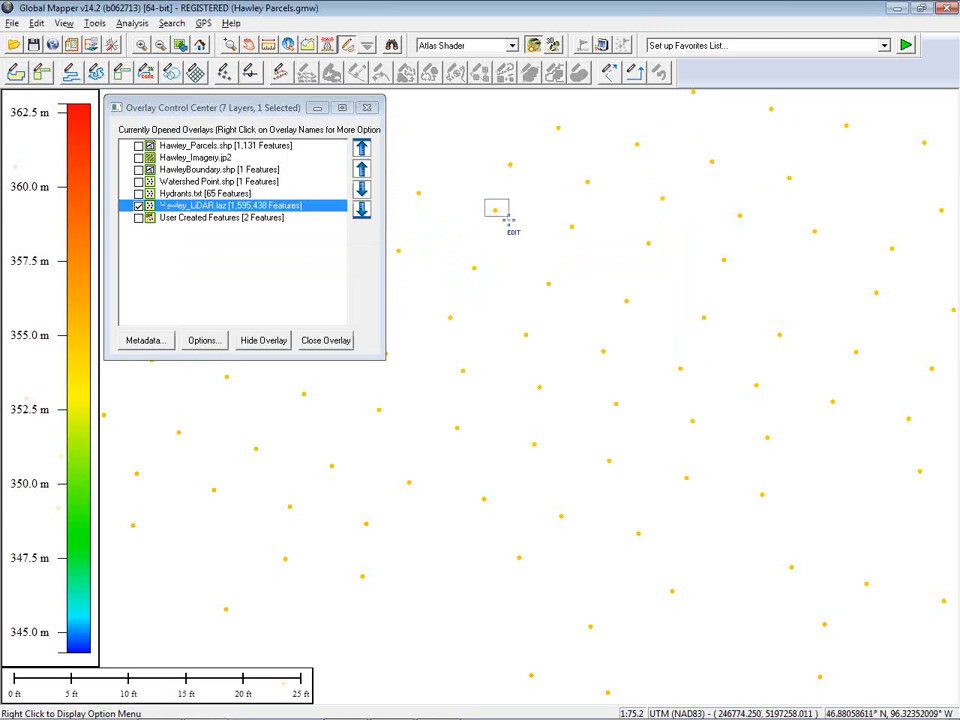
drag(508, 220, 510, 224)
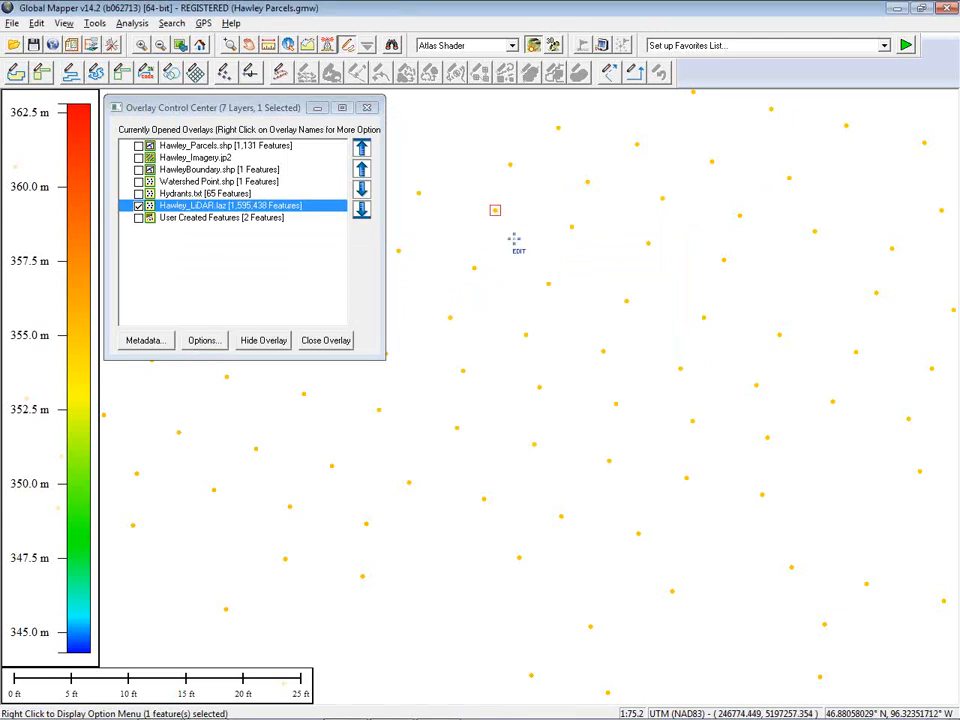
right_click(514, 238)
click(548, 249)
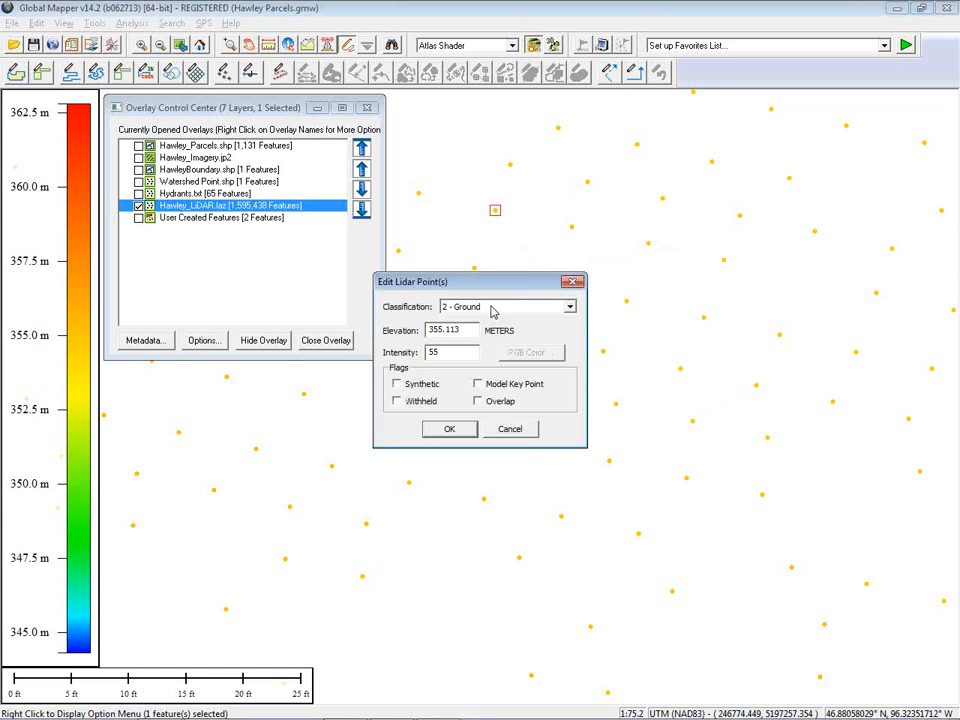
click(511, 429)
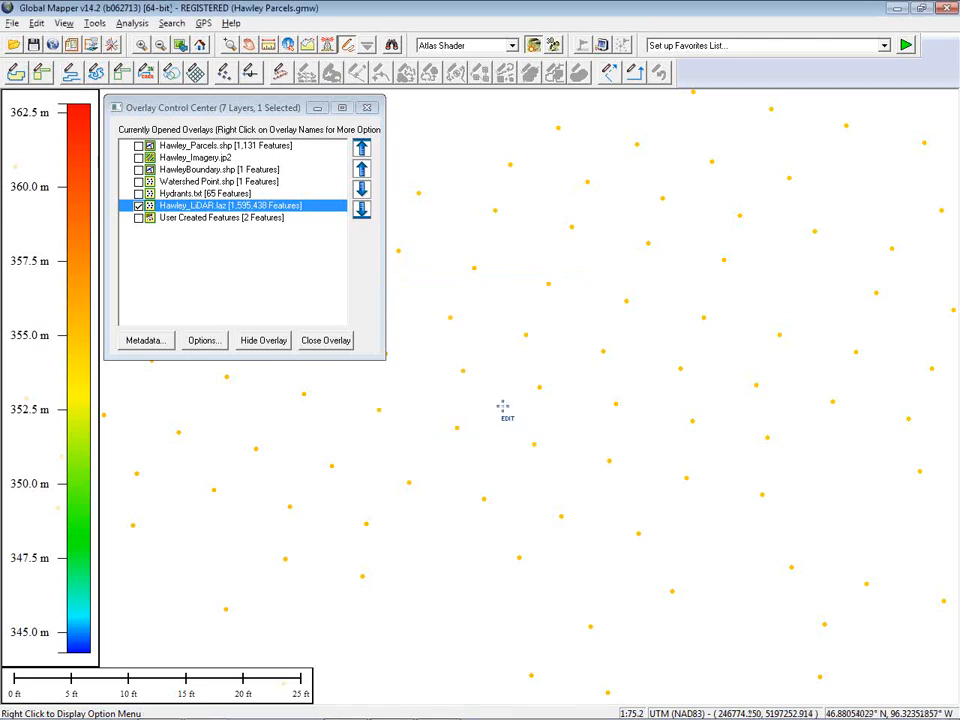
Open the Create Elevation Grid from 3D Vector Data options for the LiDAR layer and cancel them
scroll(636, 294, down, 2)
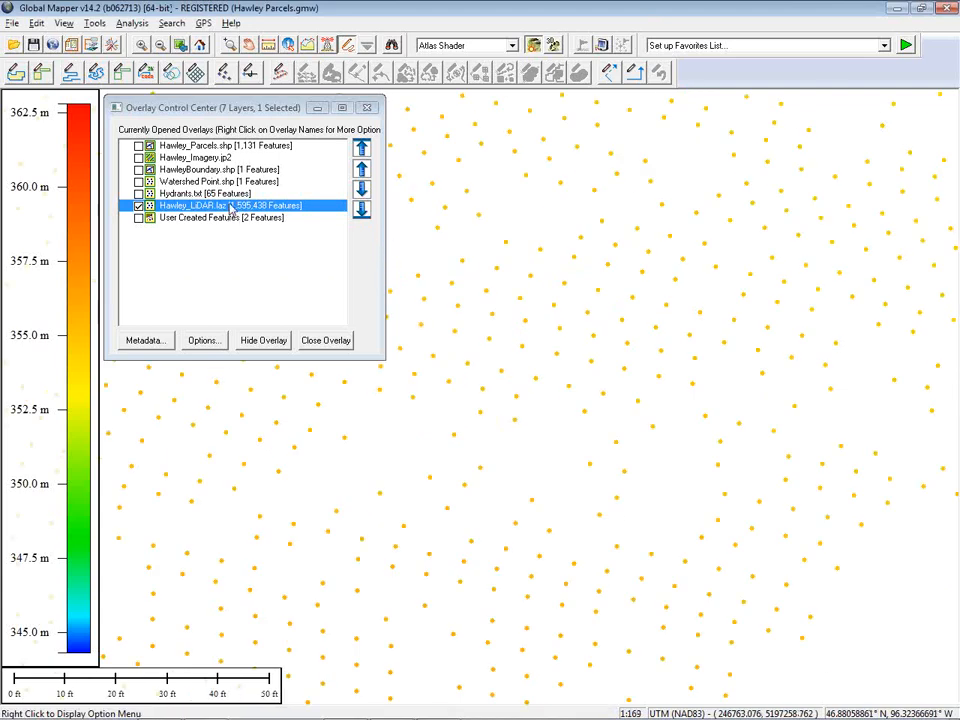
click(148, 42)
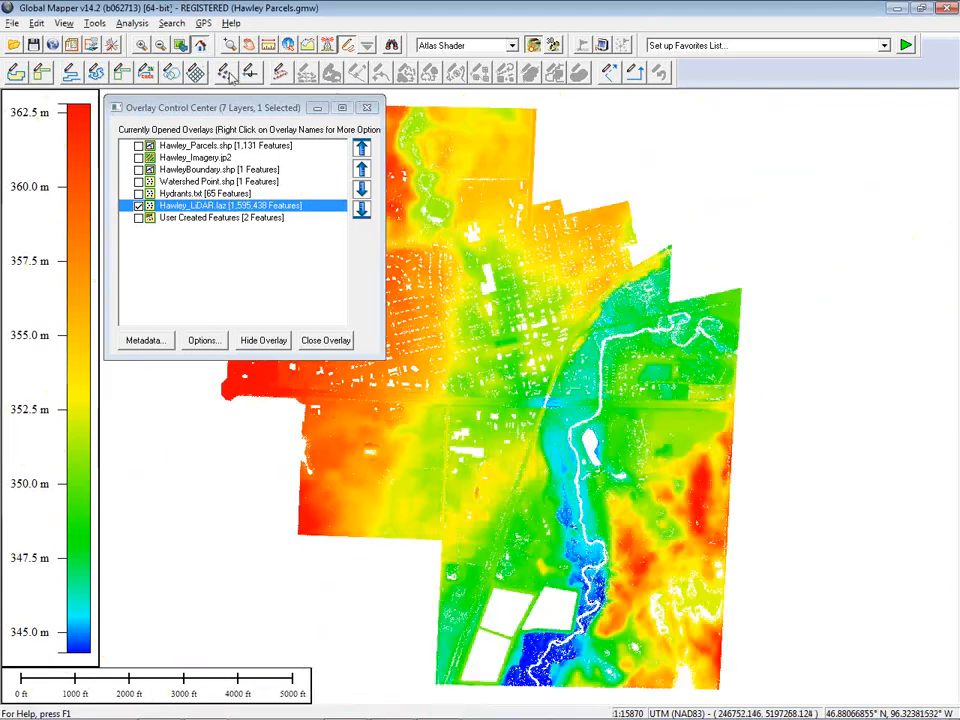
drag(244, 107, 146, 41)
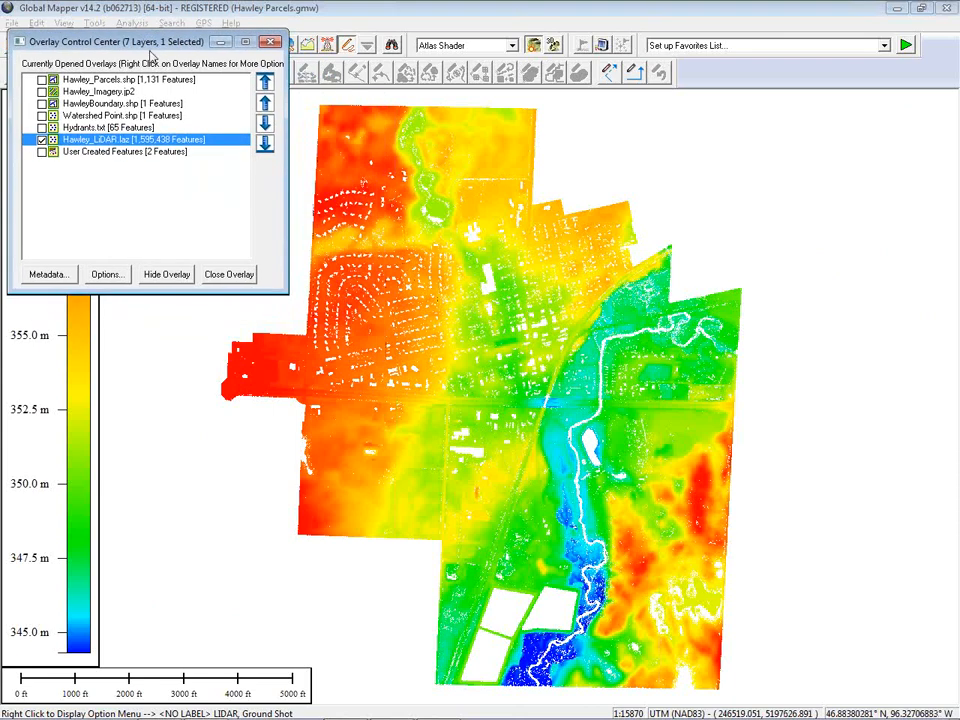
right_click(107, 143)
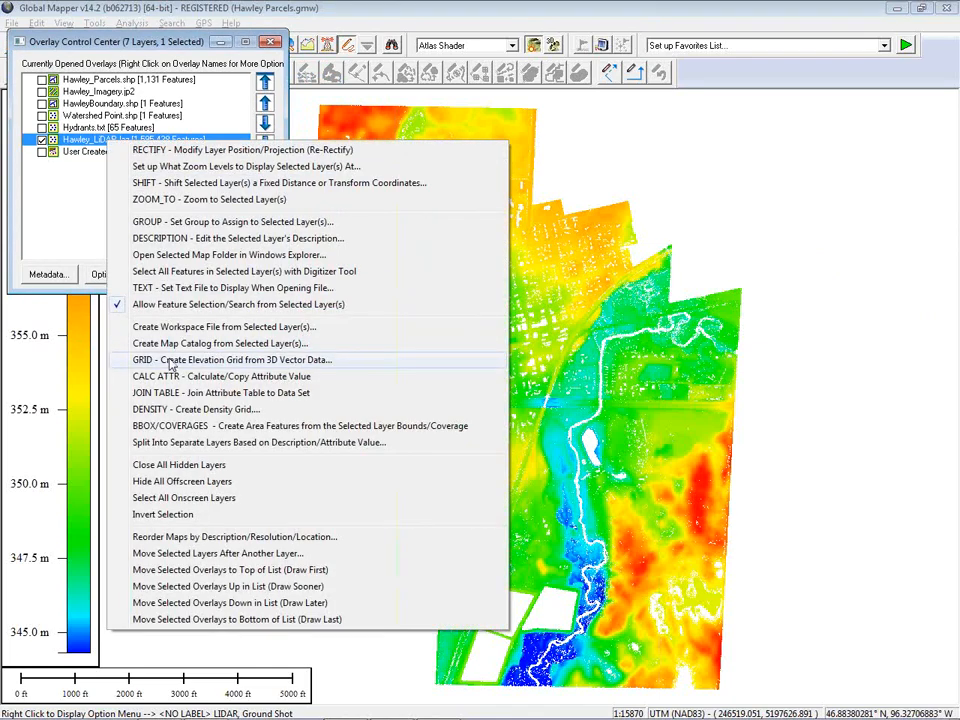
click(170, 362)
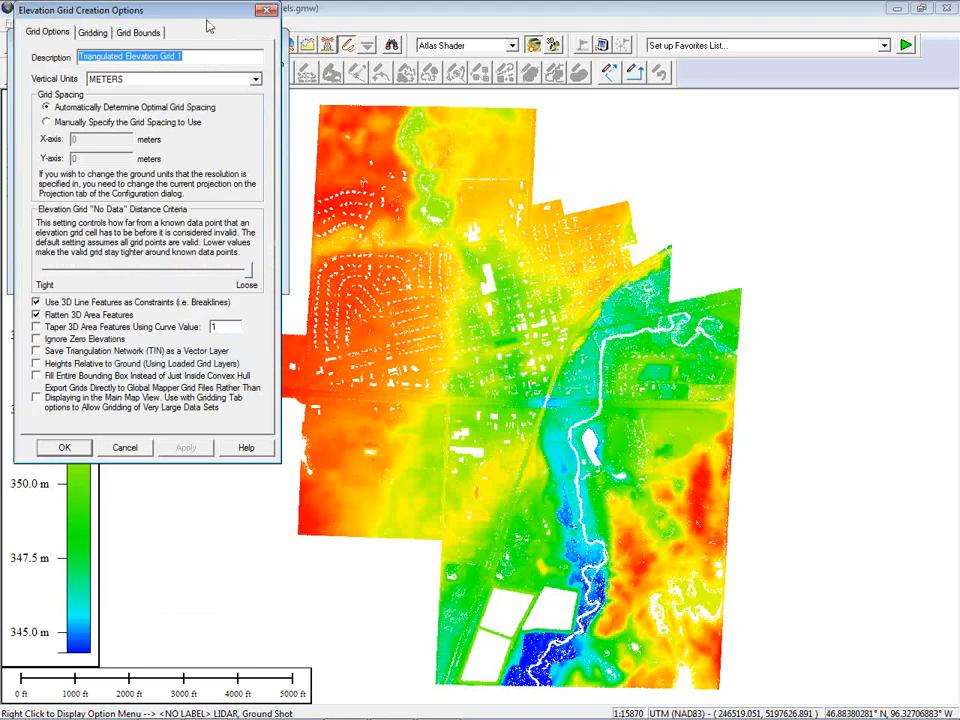
drag(208, 26, 248, 56)
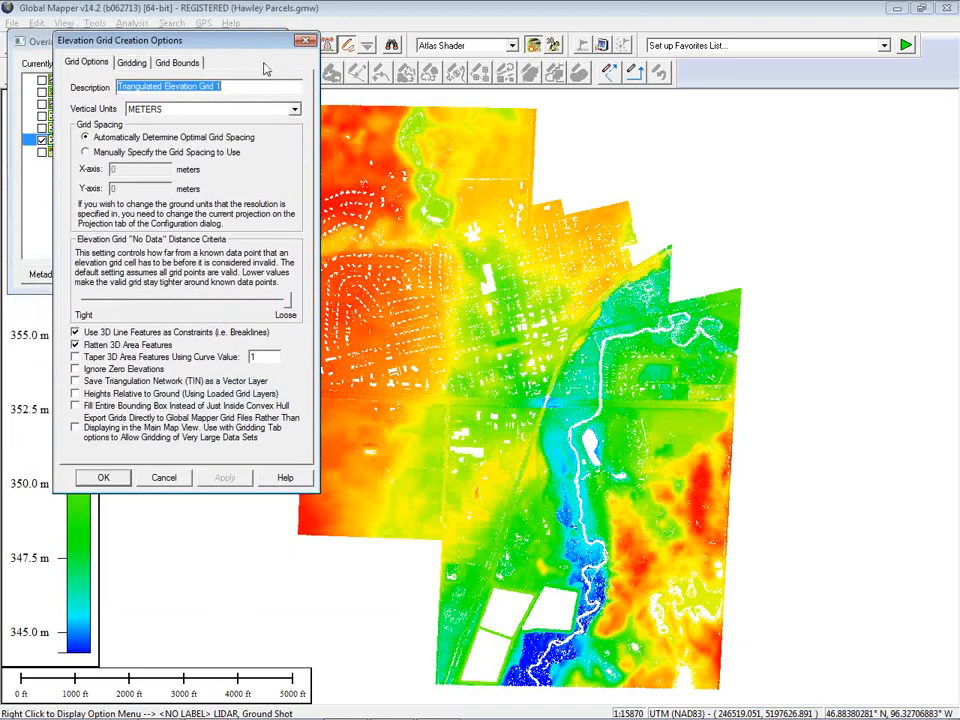
click(164, 478)
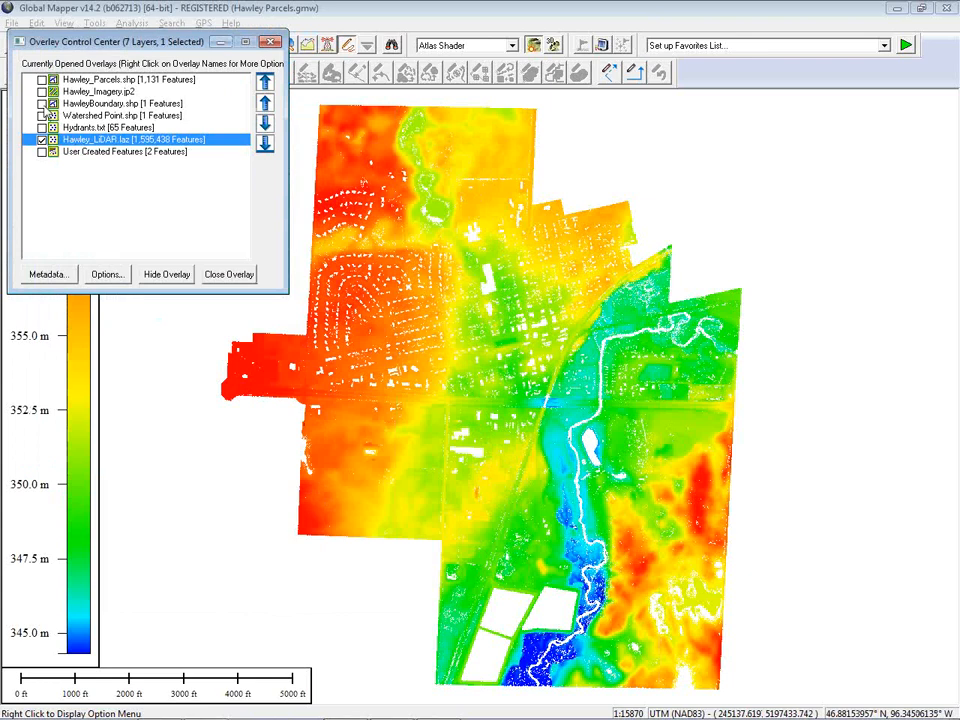
Turn on the HawleyBoundary layer, zoom to it, and select the boundary area feature on the map
click(42, 104)
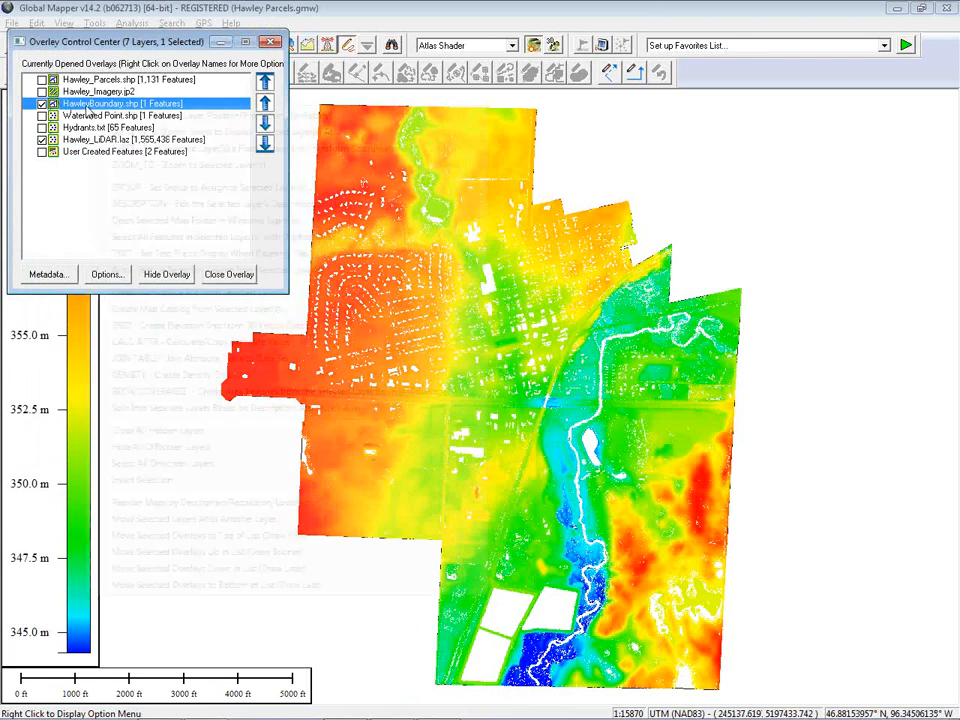
right_click(87, 108)
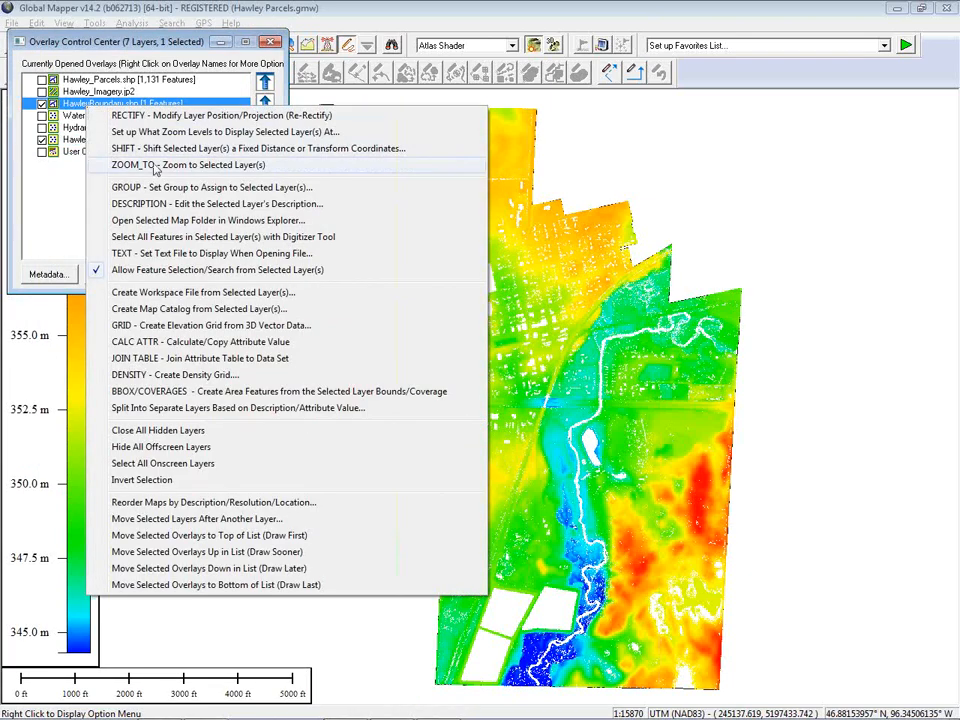
click(250, 165)
click(436, 388)
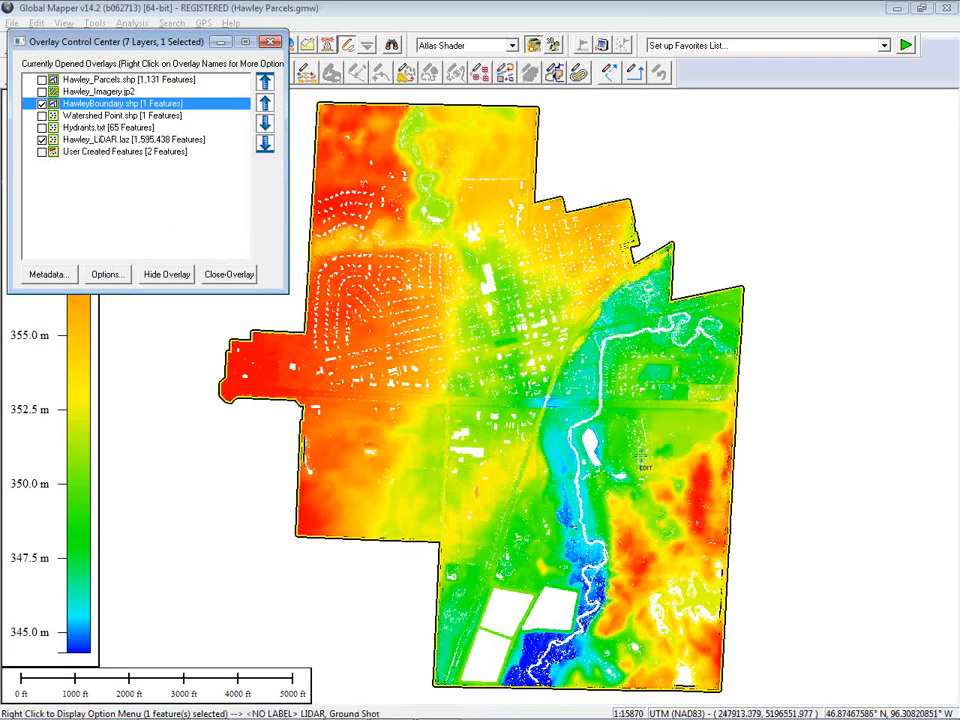
Create an elevation grid from the LiDAR layer, cropped to the selected boundary area feature
click(110, 140)
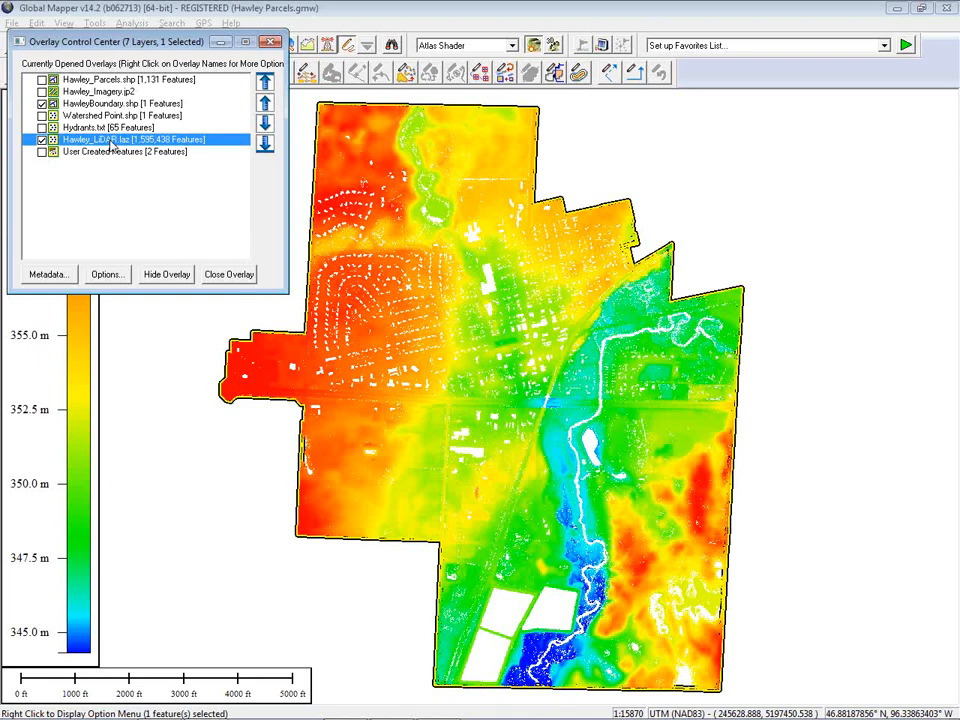
right_click(112, 143)
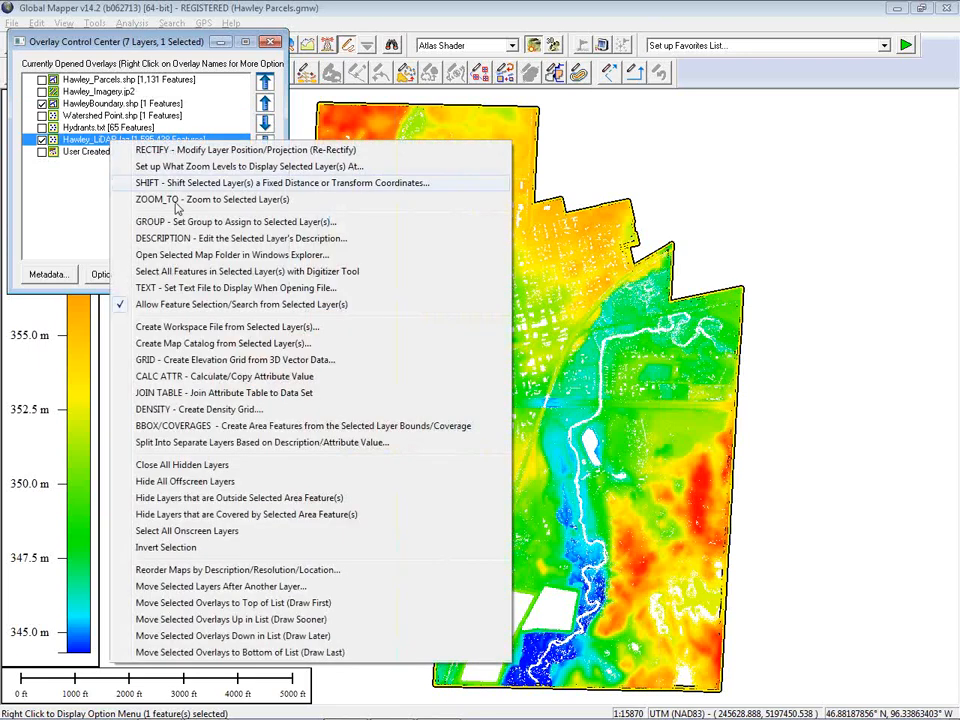
click(180, 366)
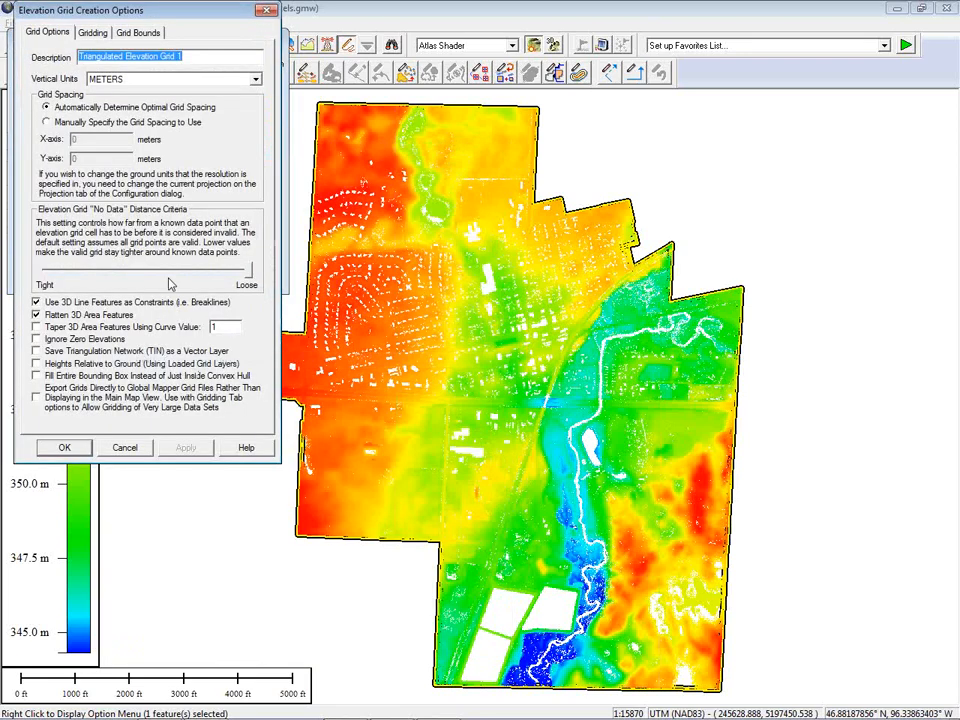
drag(142, 14, 248, 66)
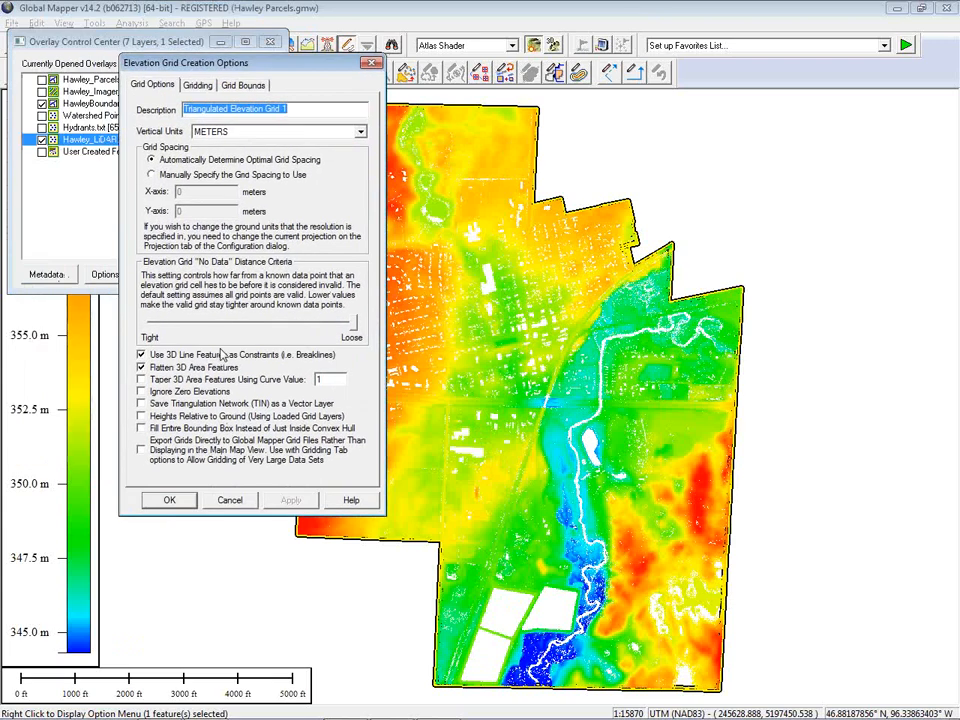
click(245, 86)
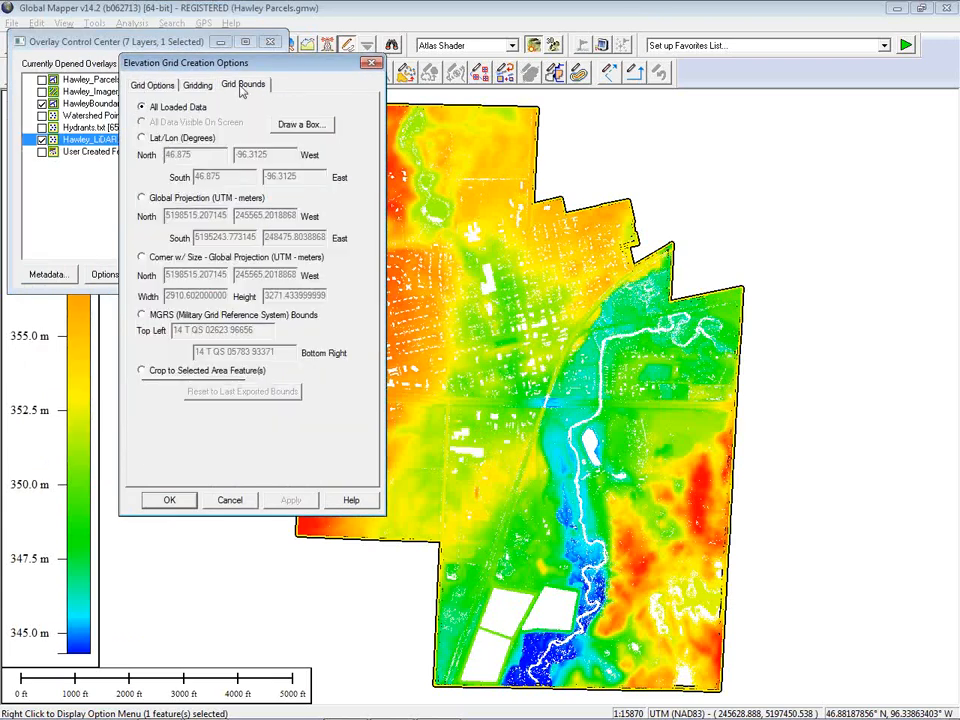
click(143, 372)
click(170, 499)
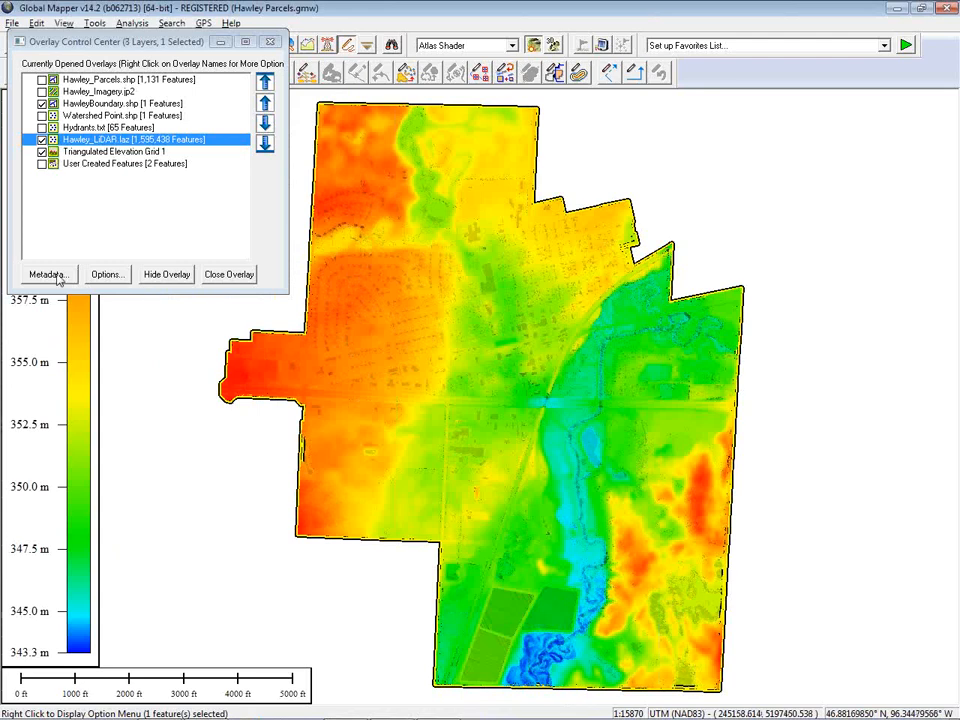
Hide the HawleyBoundary and Hawley_LiDAR.laz layers so only the triangulated elevation grid shows
click(153, 336)
click(41, 103)
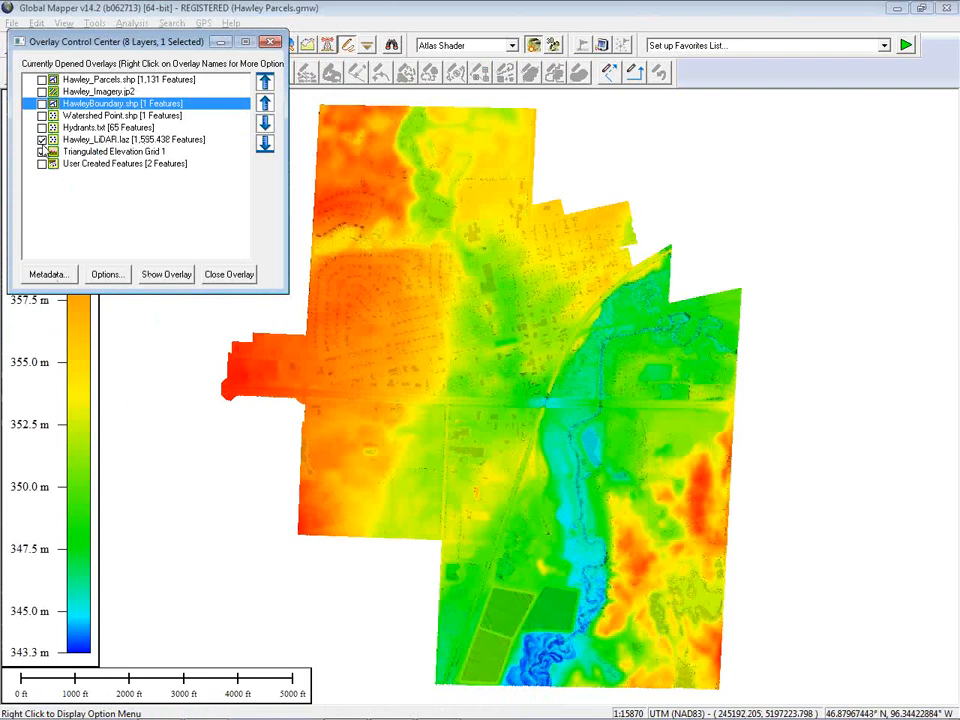
click(41, 139)
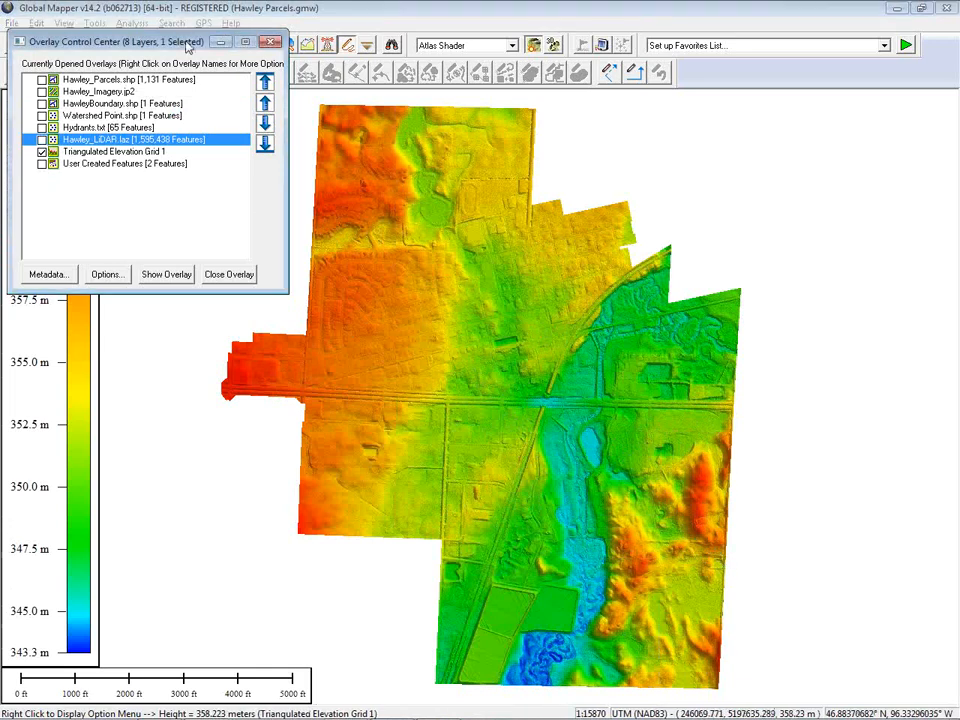
Zoom into the grid and switch hill shading off and back on
drag(189, 42, 168, 72)
drag(564, 429, 709, 570)
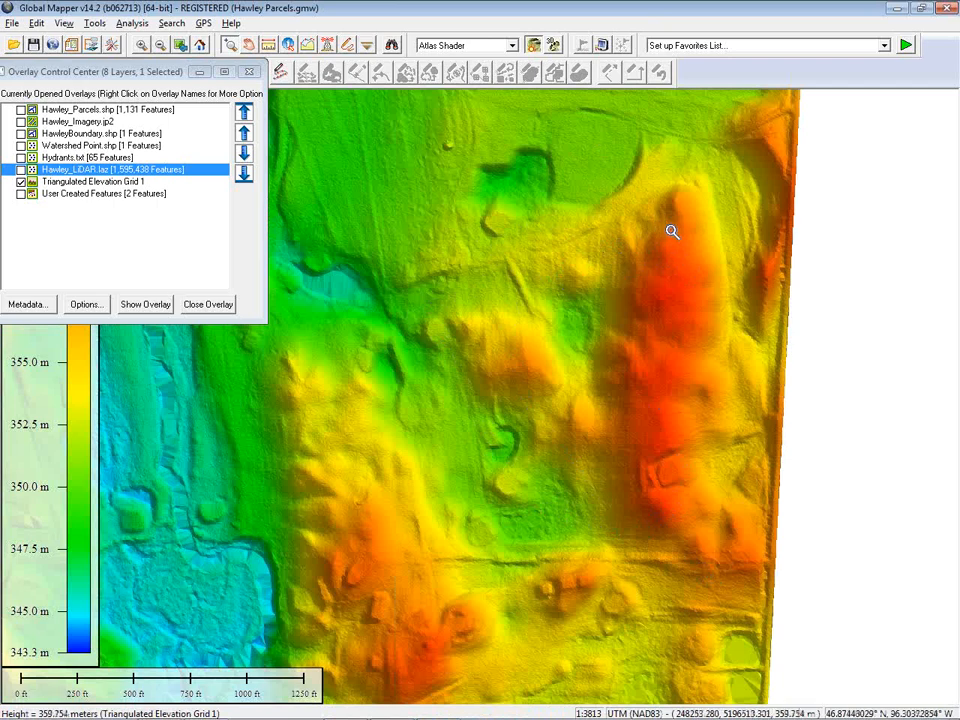
click(534, 46)
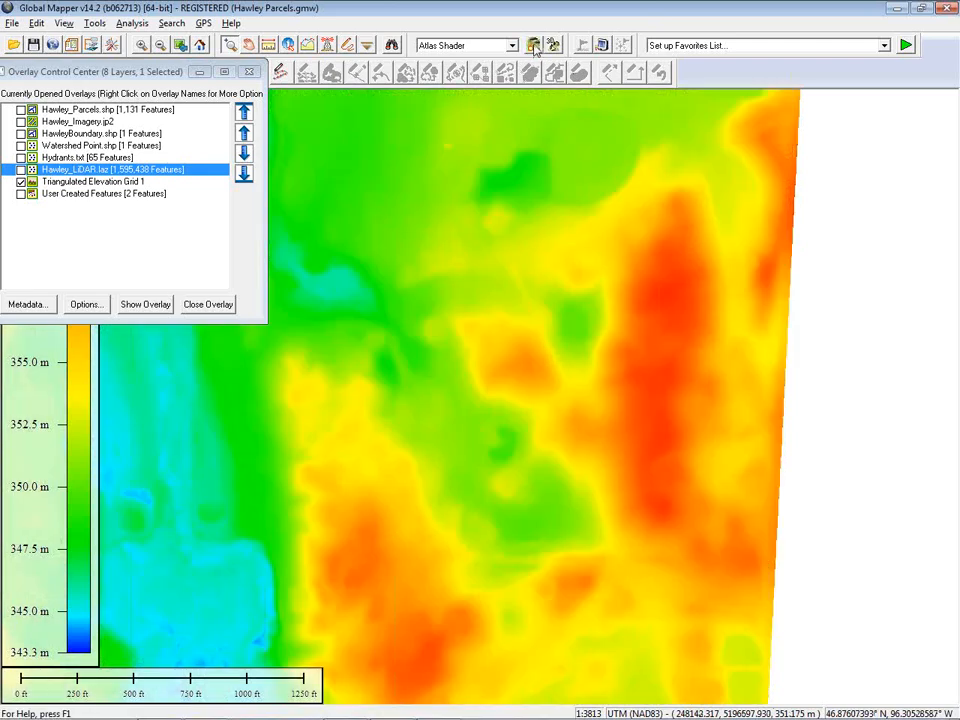
click(534, 46)
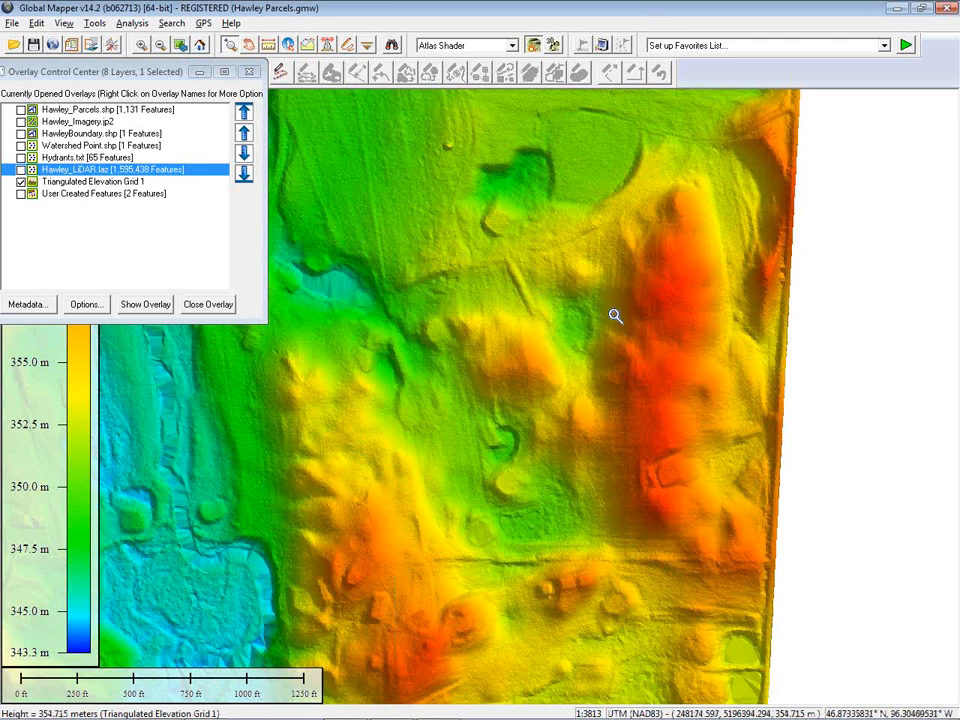
Switch the shader to Slope Shader, then back to Atlas Shader
click(511, 45)
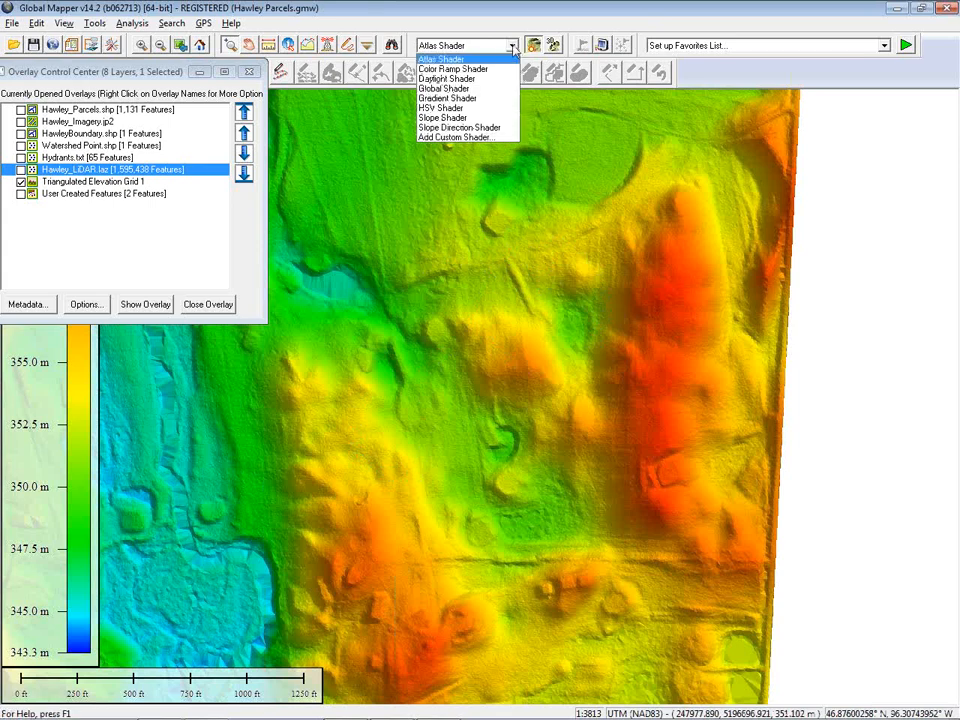
click(487, 117)
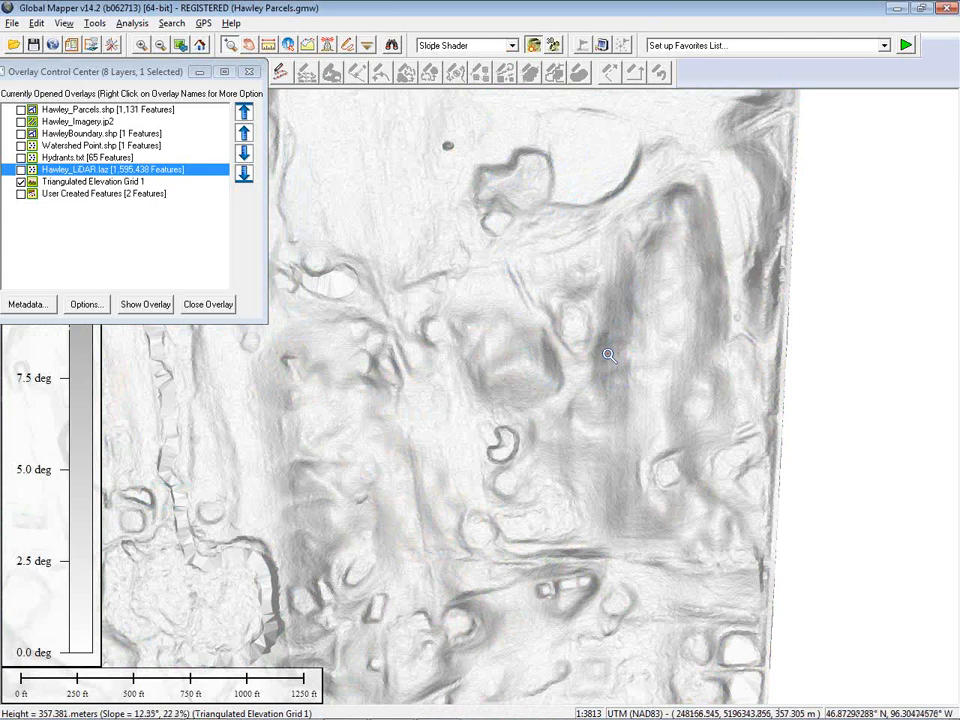
click(511, 46)
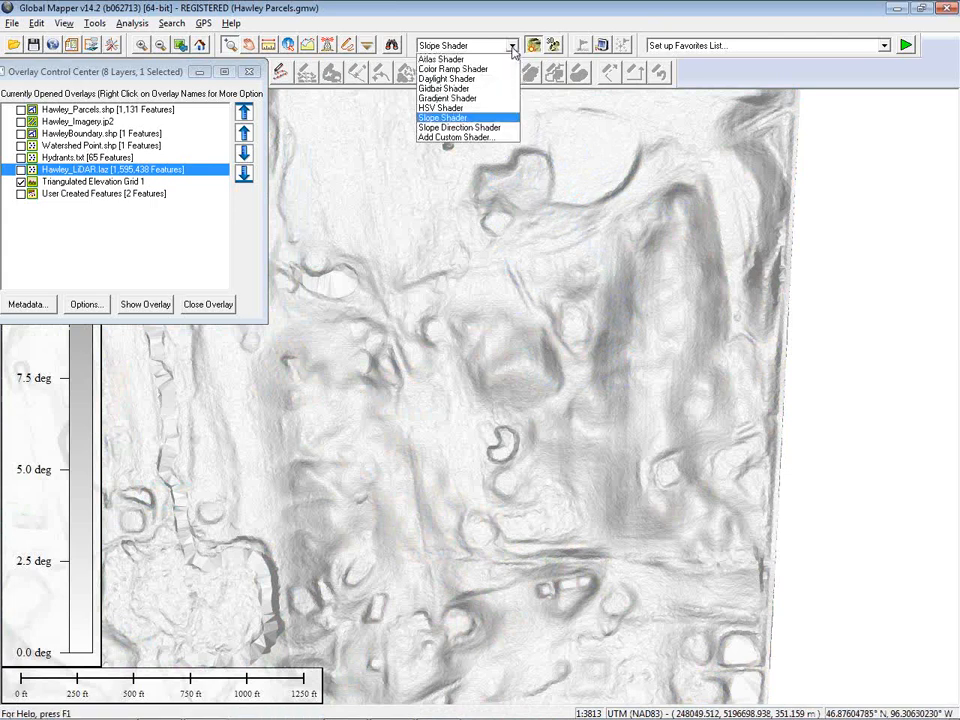
click(497, 55)
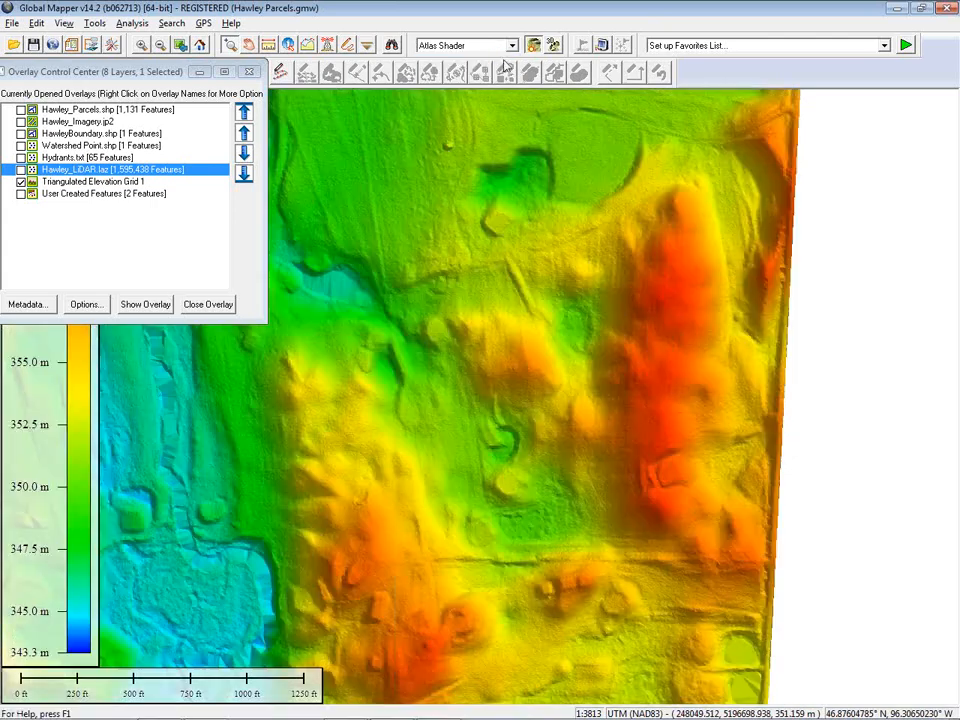
Open the 3D view of the elevation grid, orbit and zoom around the terrain, then close it
click(553, 48)
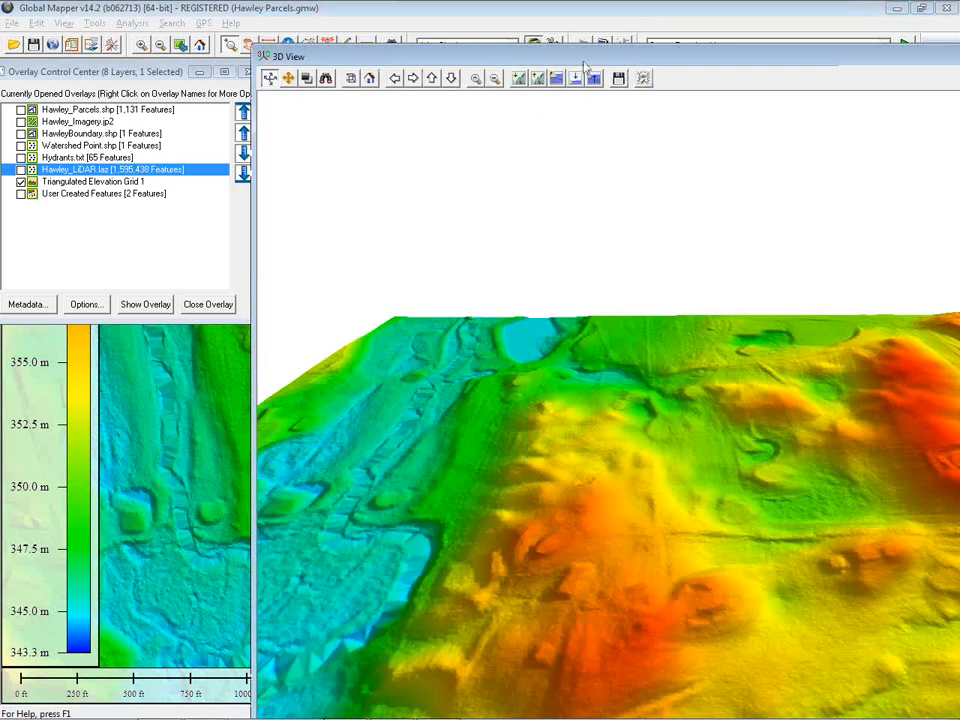
drag(581, 56, 476, 46)
drag(579, 483, 439, 184)
click(433, 71)
click(433, 71)
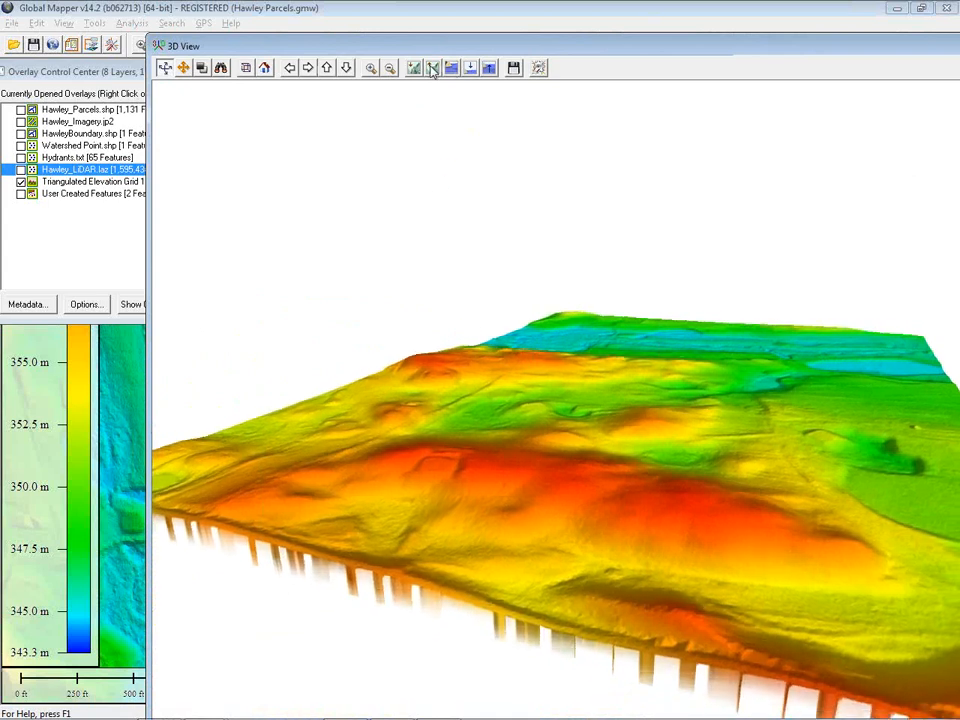
click(433, 71)
click(433, 71)
drag(713, 600, 677, 600)
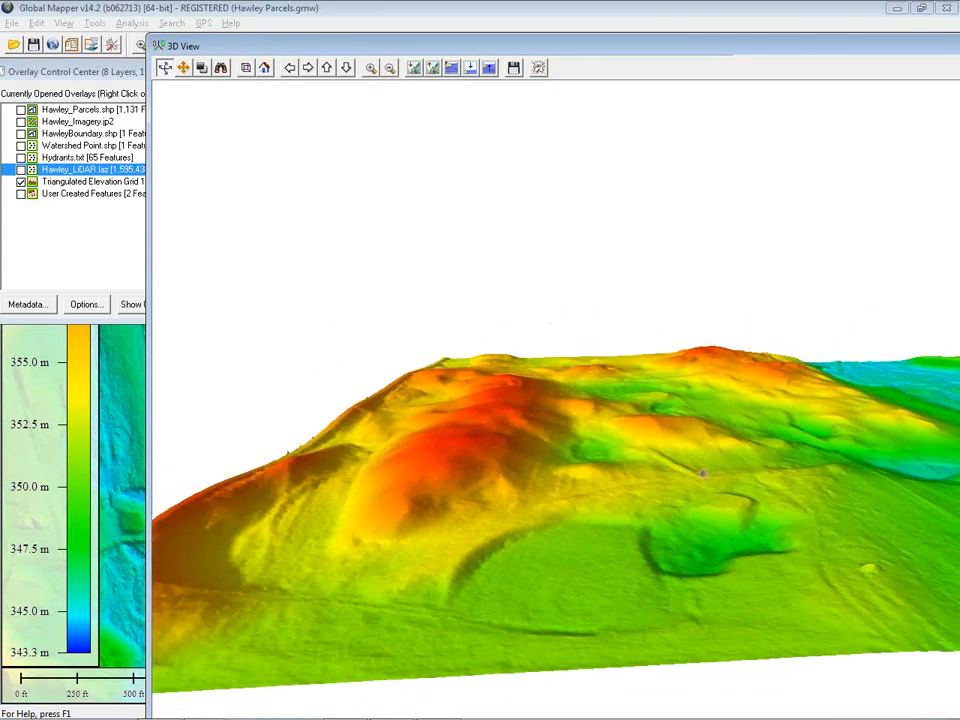
scroll(708, 458, up, 5)
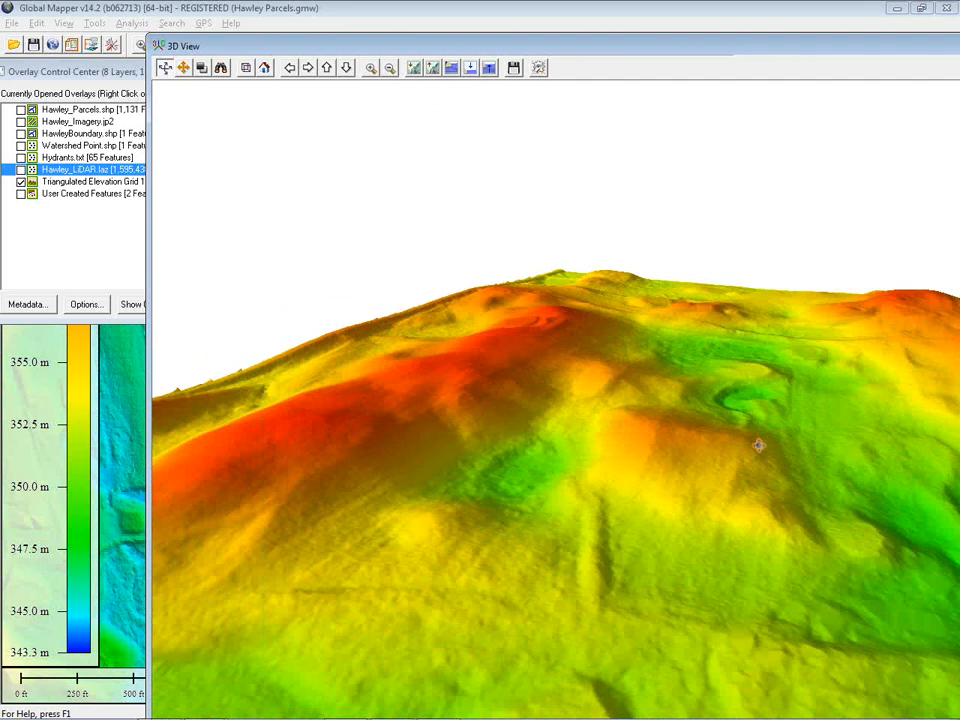
drag(758, 446, 653, 461)
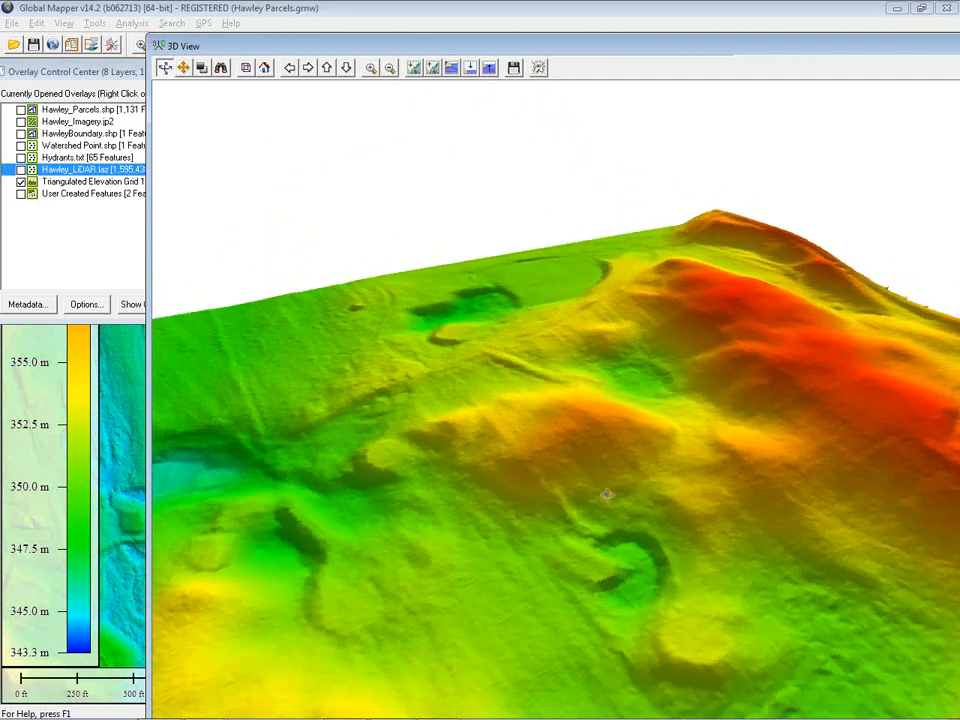
drag(470, 550, 595, 525)
drag(873, 47, 660, 60)
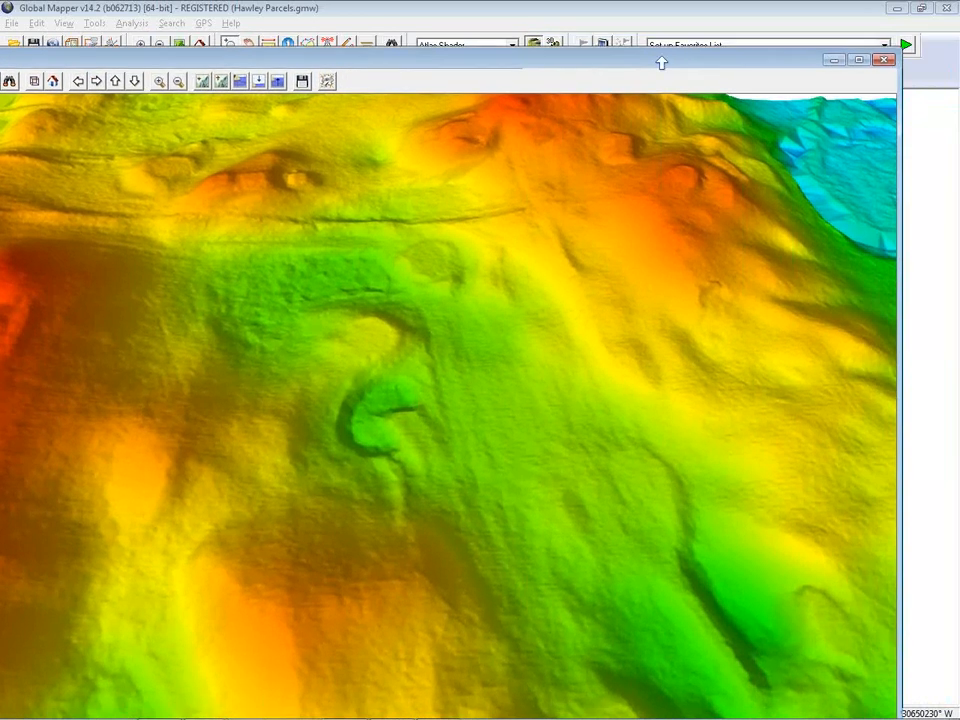
click(885, 61)
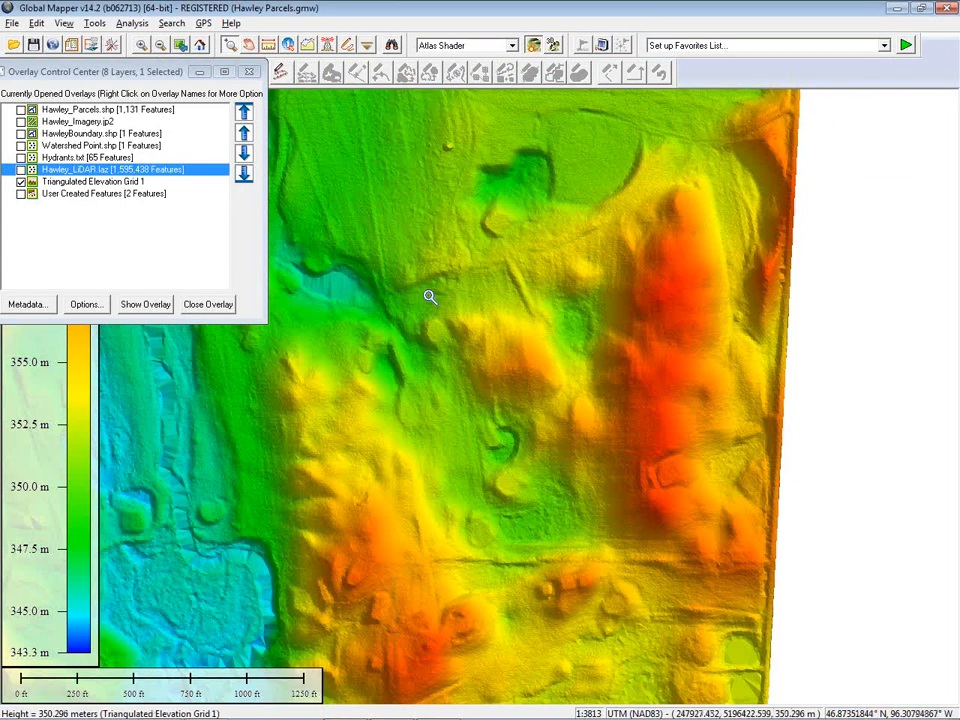
Move the Hawley_Imagery.jp2 layer below the elevation grid in the draw order and turn it on
drag(432, 359, 663, 404)
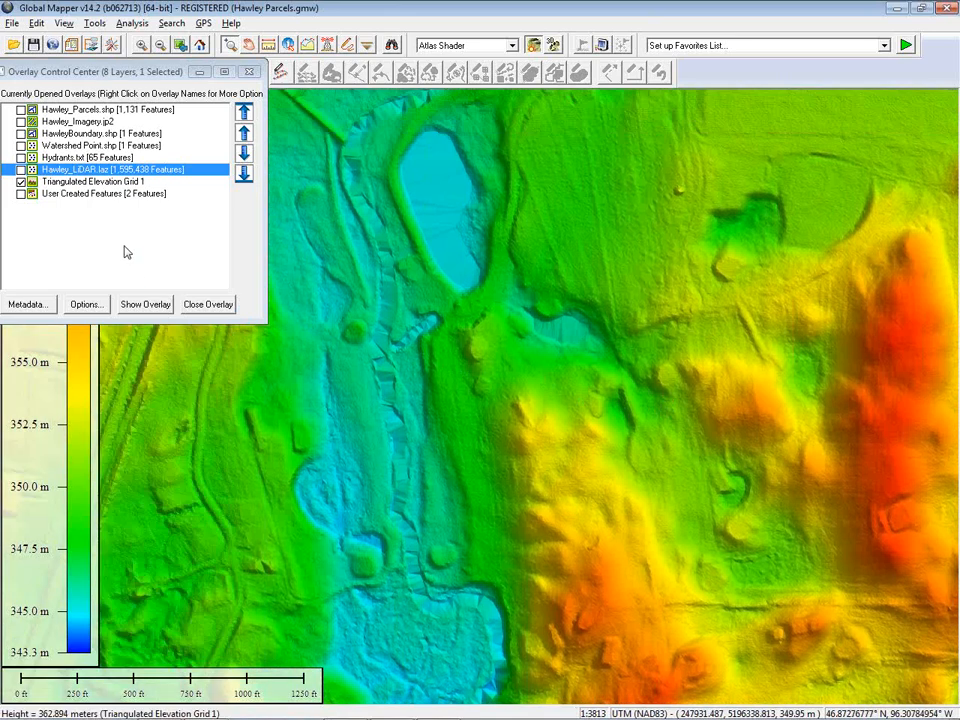
click(100, 123)
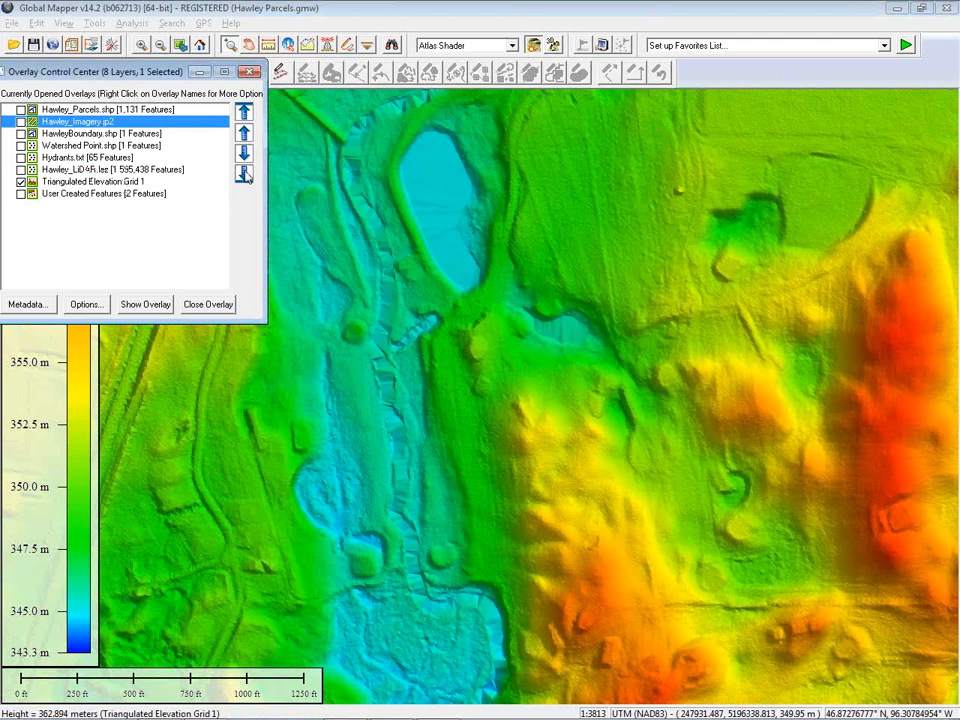
click(245, 174)
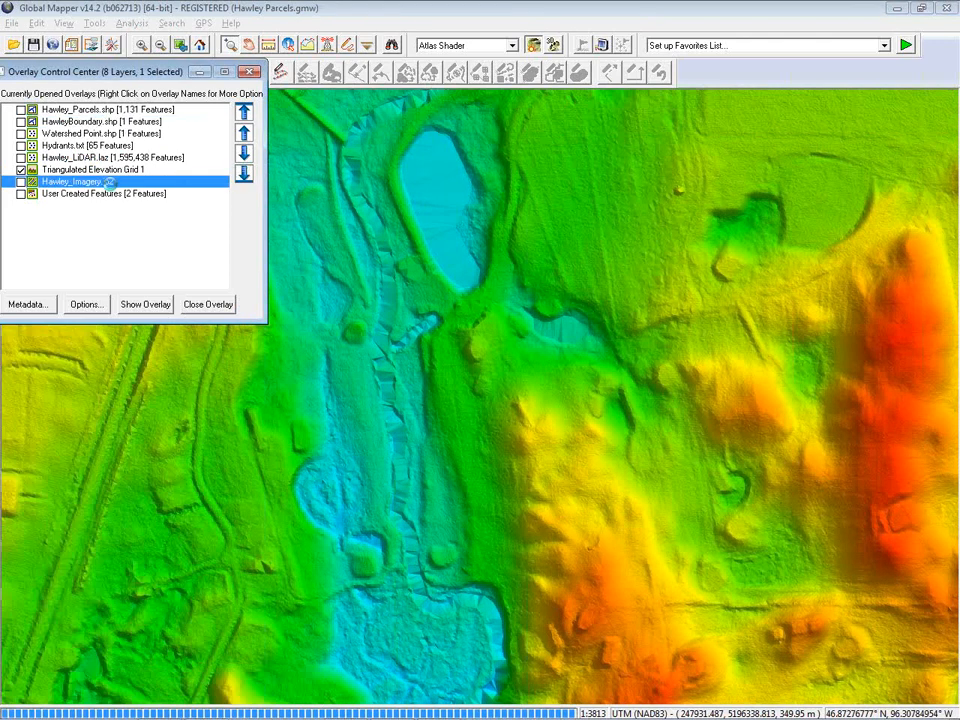
click(21, 183)
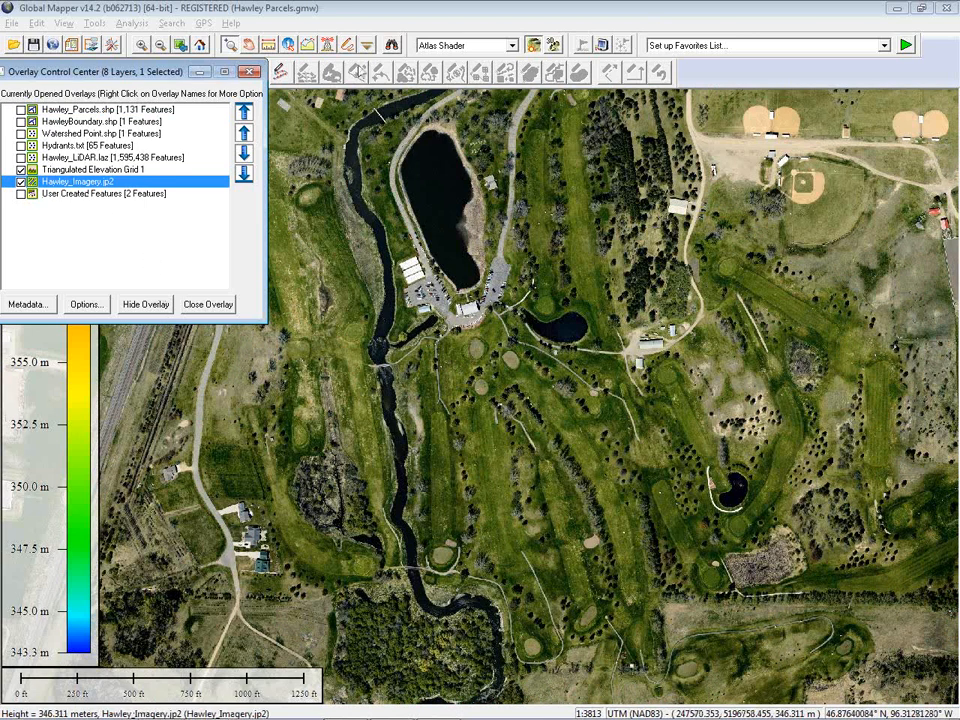
Open the 3D view of the imagery draped over the elevation grid and orbit around the terrain
click(368, 45)
click(449, 409)
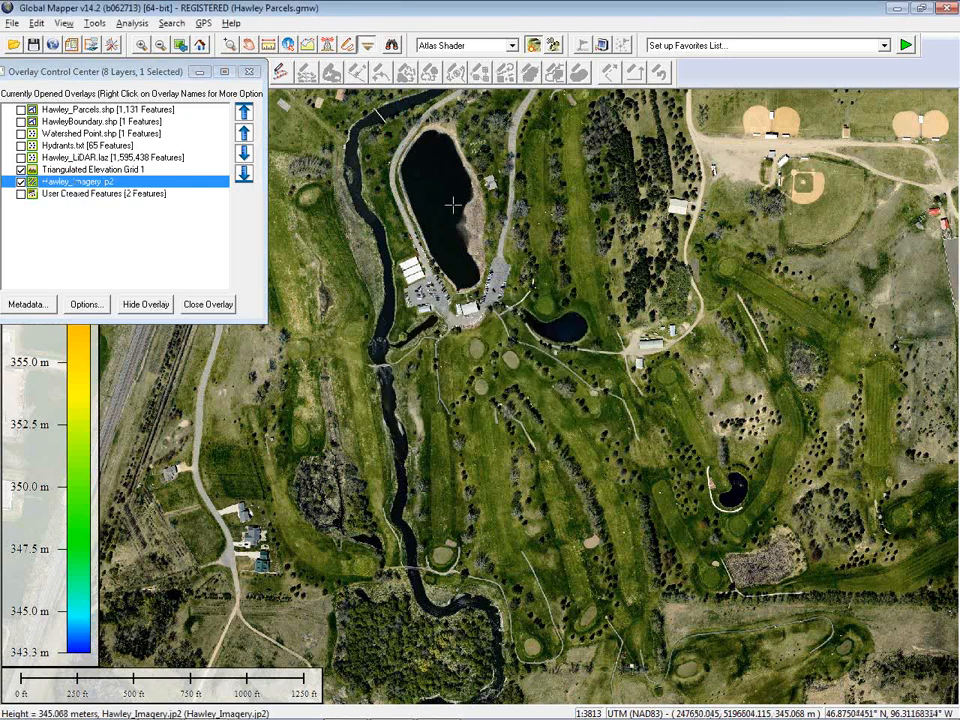
drag(457, 134, 524, 108)
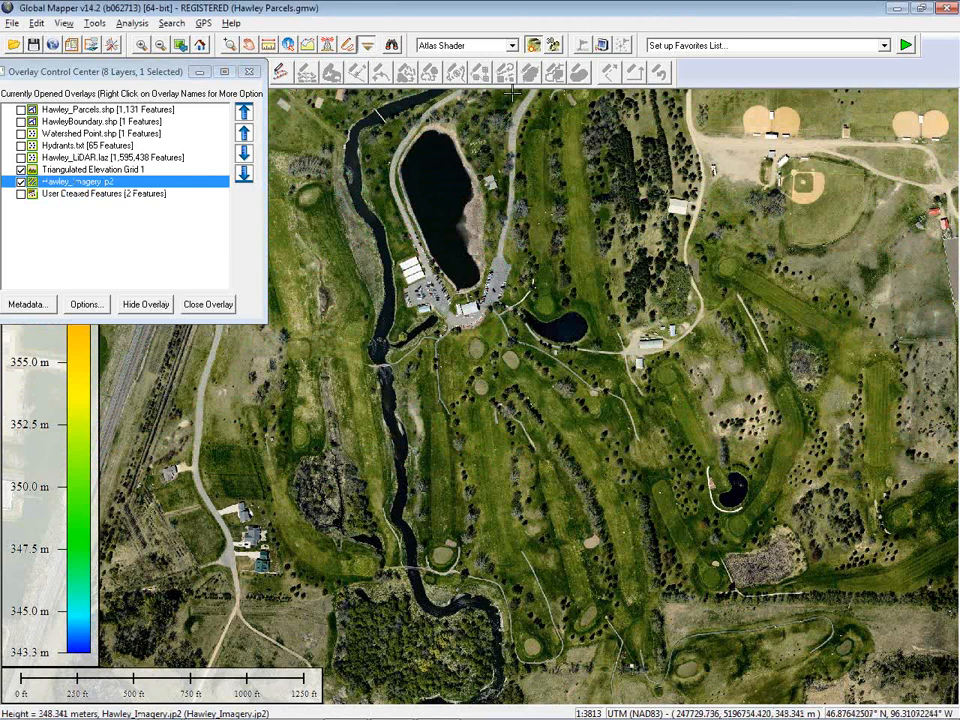
click(553, 44)
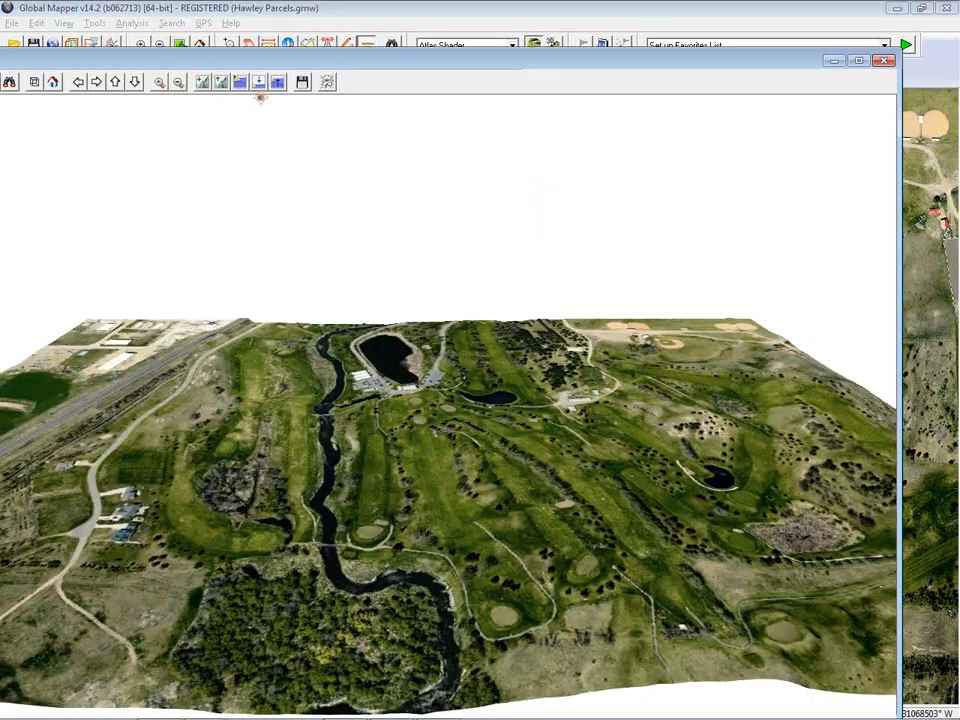
click(226, 86)
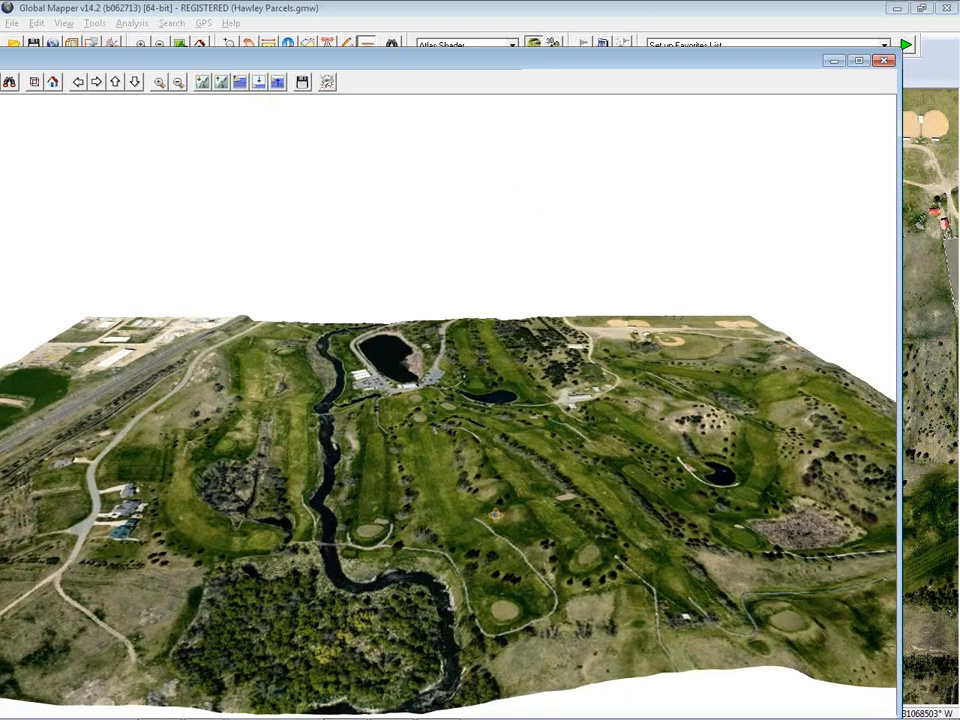
drag(493, 515, 368, 516)
drag(424, 381, 489, 468)
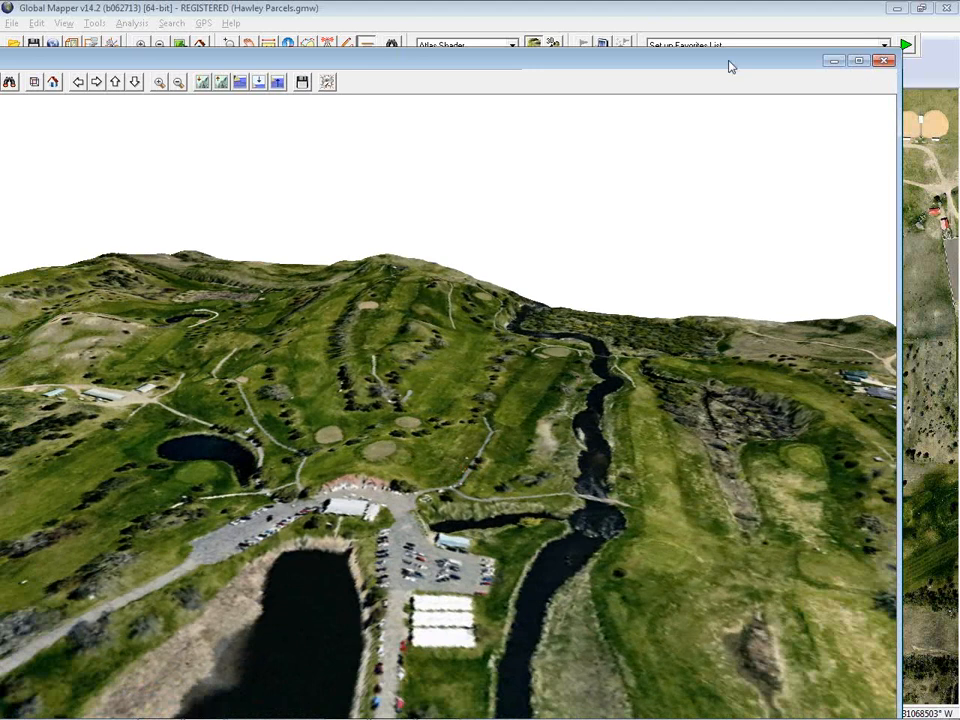
drag(729, 63, 747, 30)
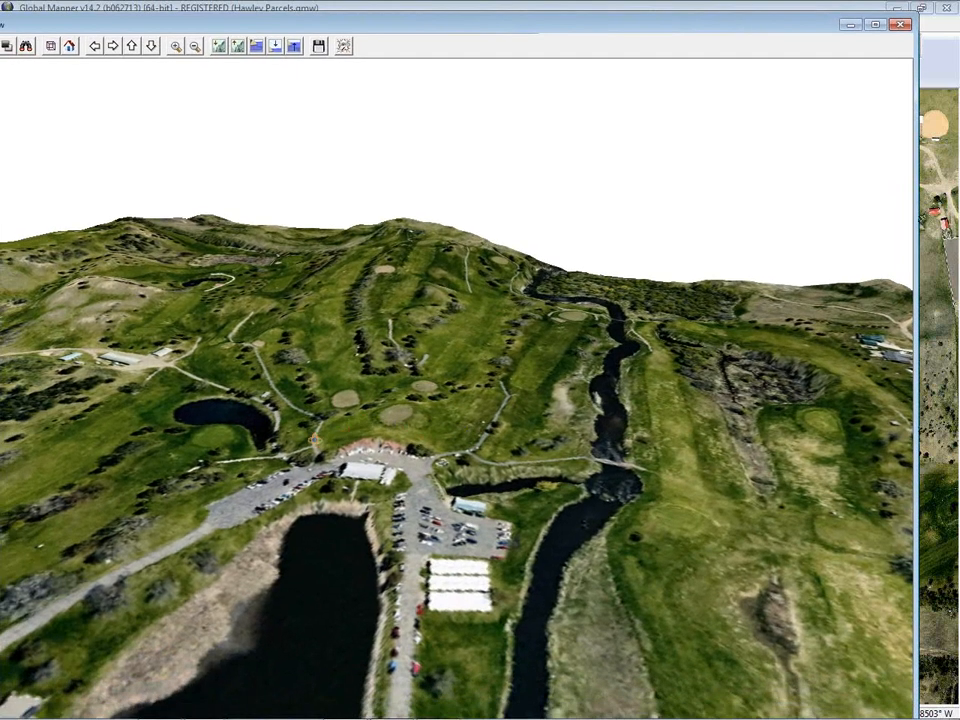
drag(338, 431, 361, 397)
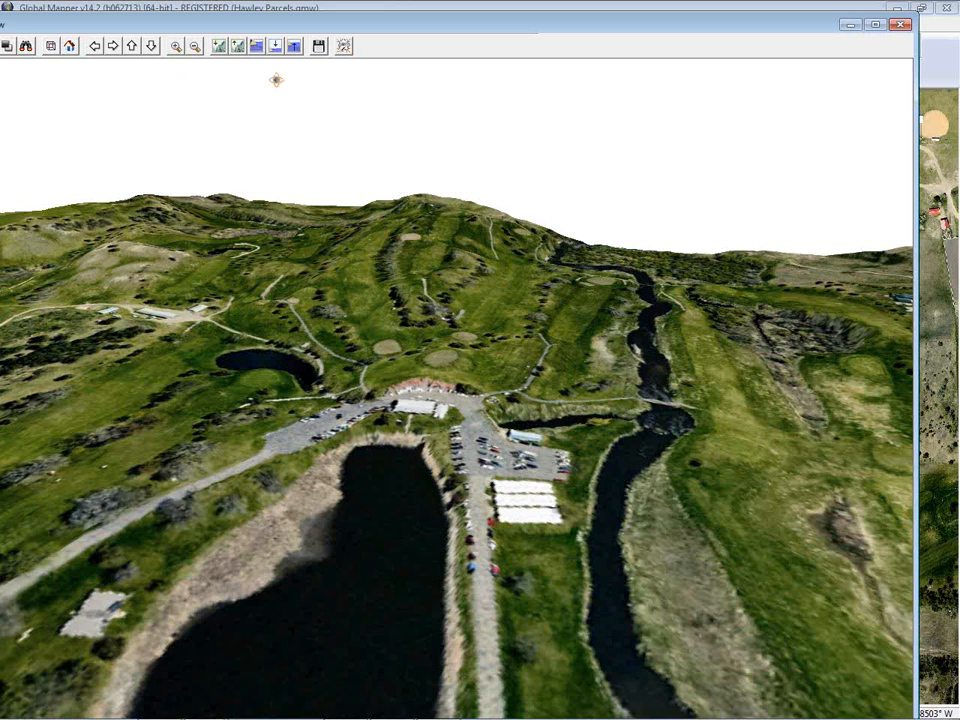
Display water in the 3D view at a 350 m level, then lower the water level to about 347.9 meters
click(256, 44)
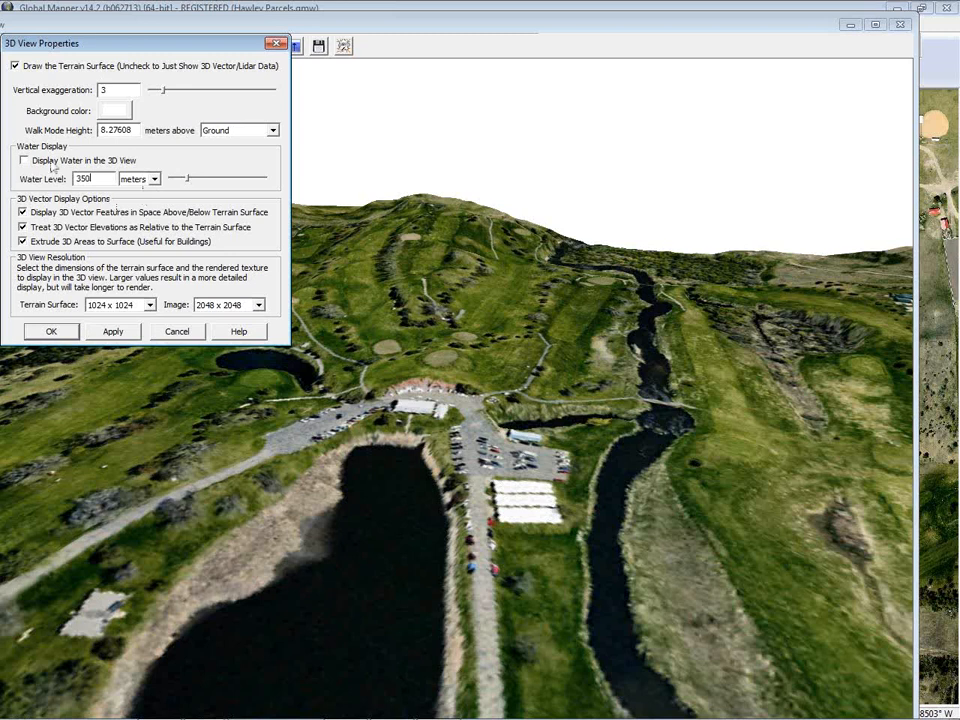
click(116, 331)
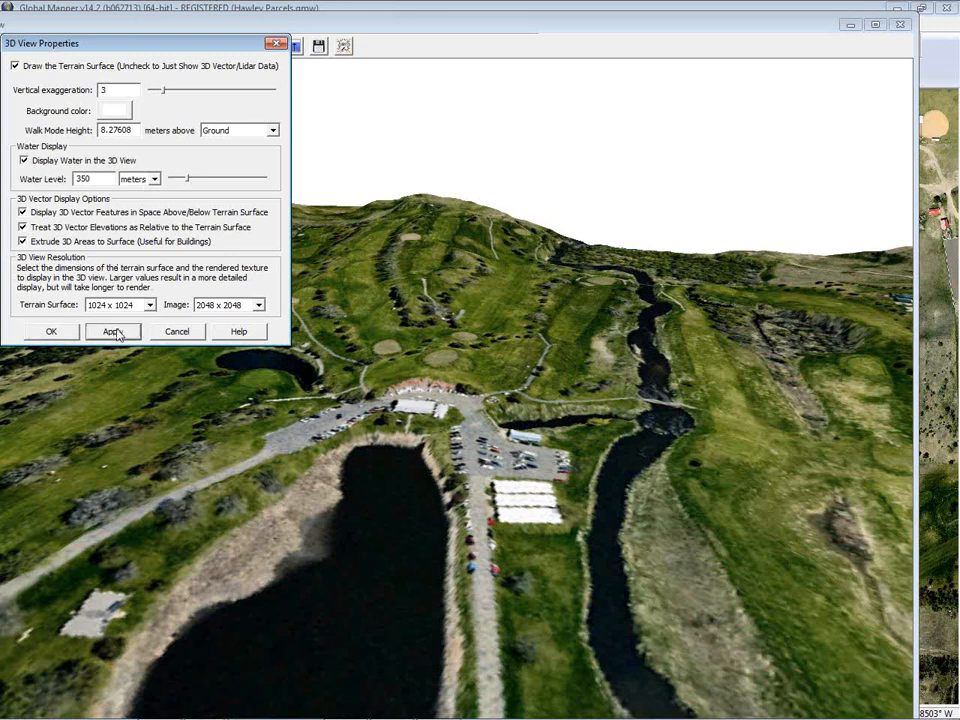
drag(144, 52, 117, 28)
mouse_move(159, 157)
mouse_down()
mouse_move(147, 158)
mouse_move(156, 161)
mouse_up()
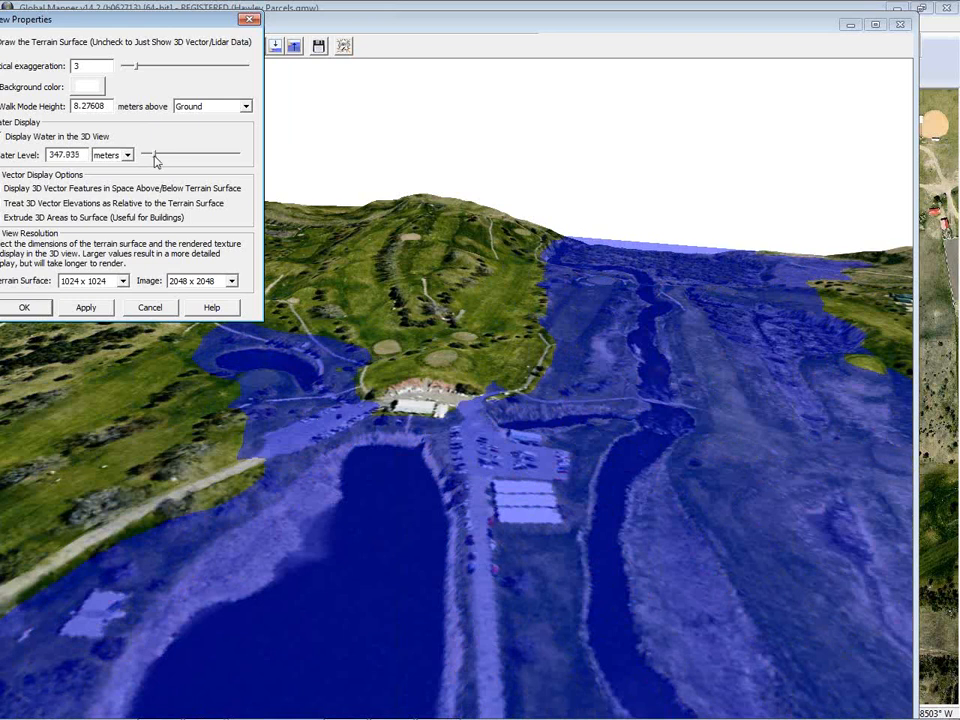
Orbit around the flooded terrain in the 3D view, then close the 3D view
drag(343, 480, 428, 469)
drag(293, 431, 433, 461)
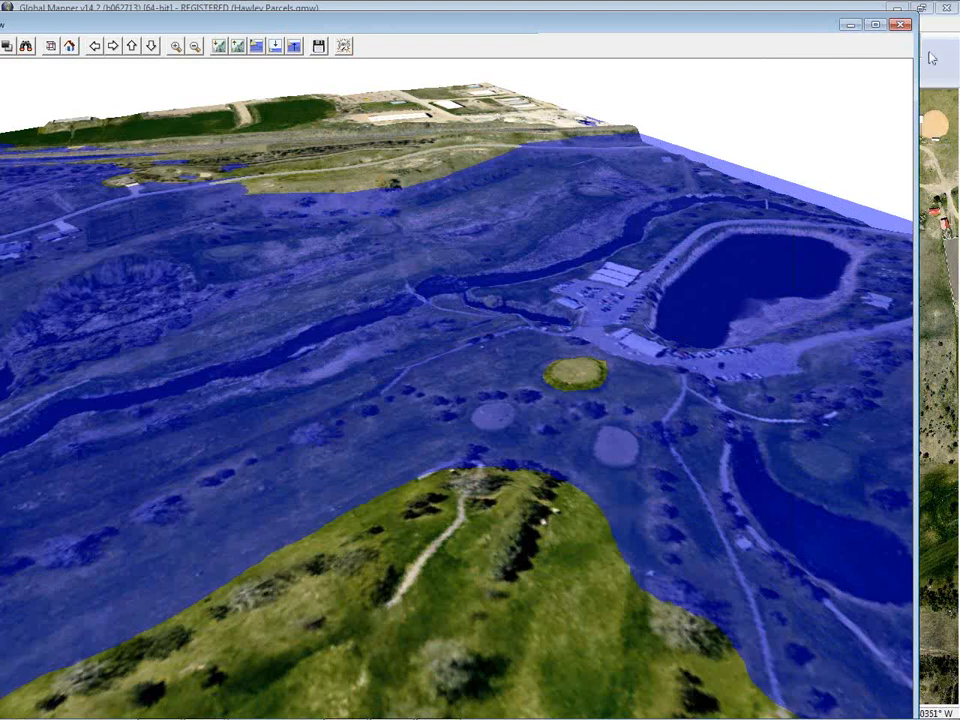
click(902, 25)
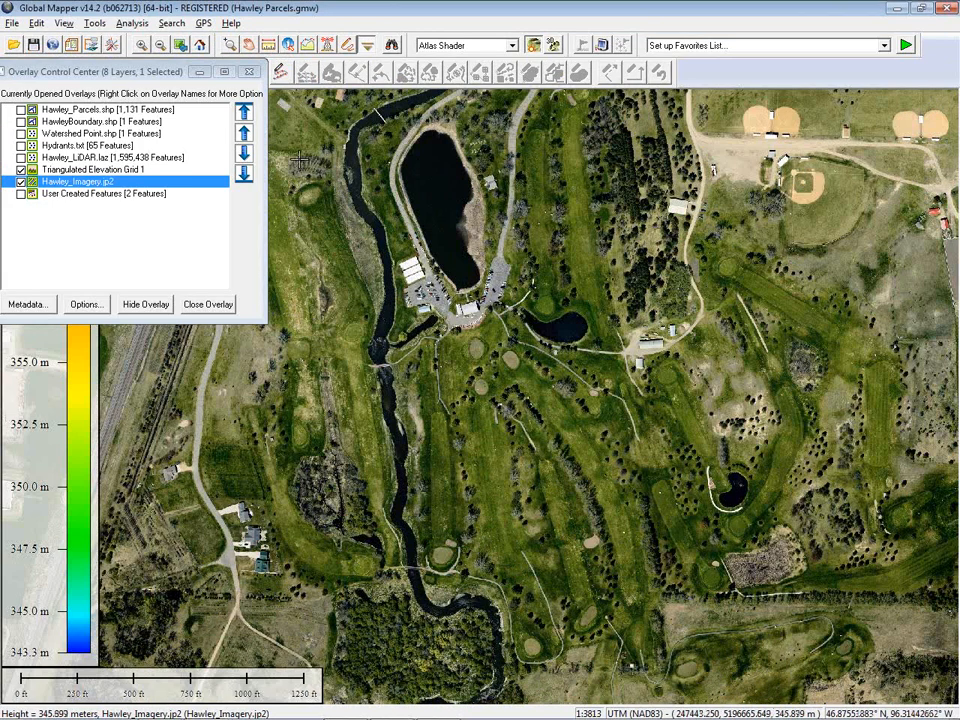
Generate a path profile across the golf course from the western road to the eastern fairway, examine it and close it
click(308, 45)
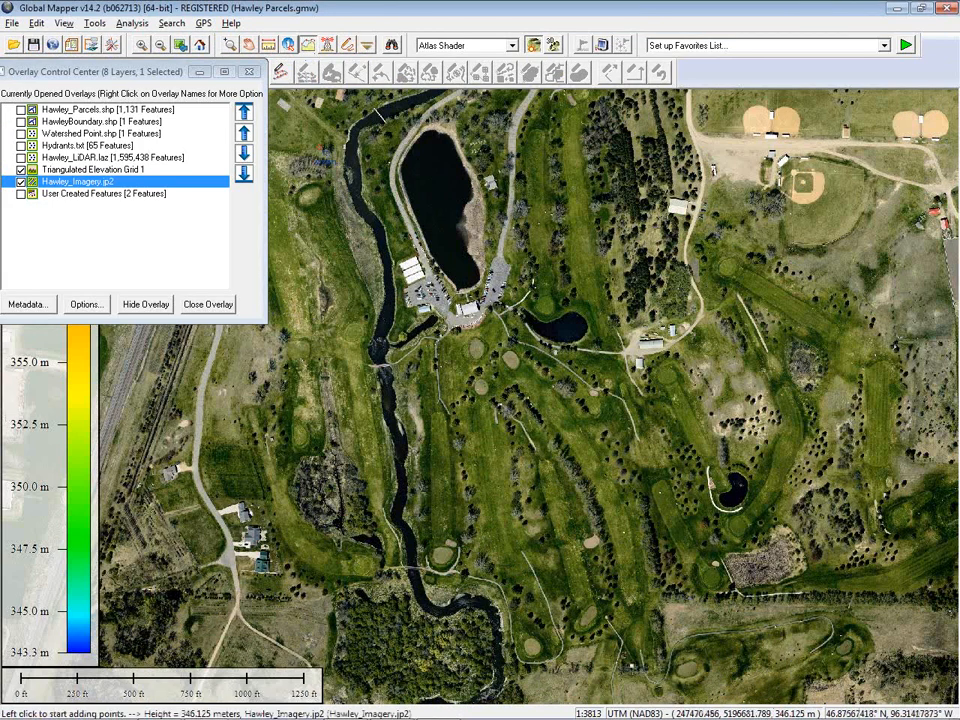
click(229, 445)
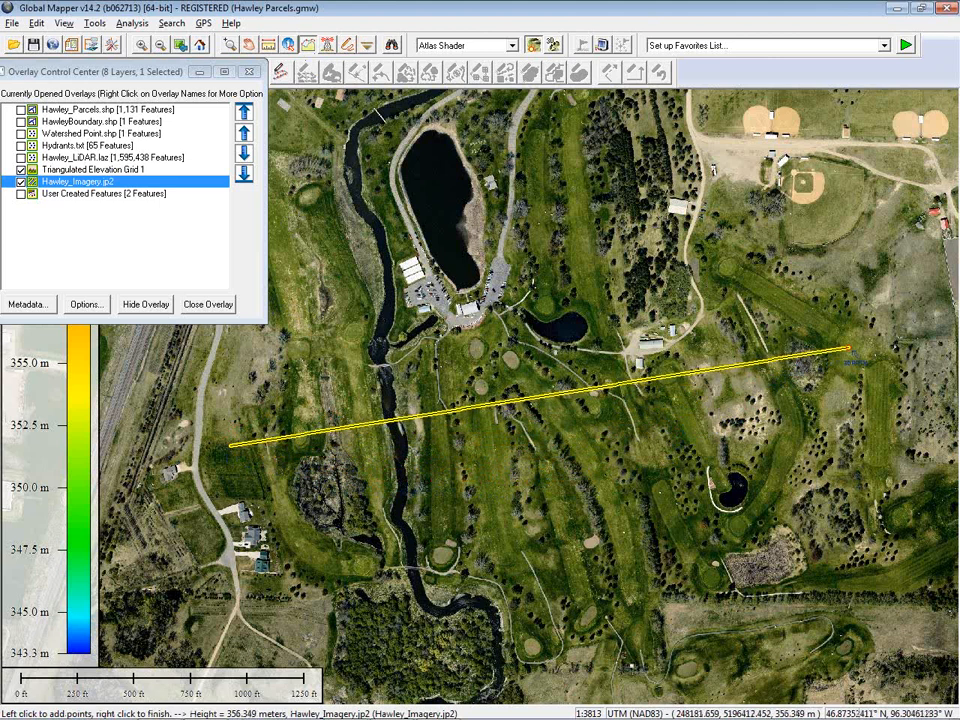
right_click(847, 352)
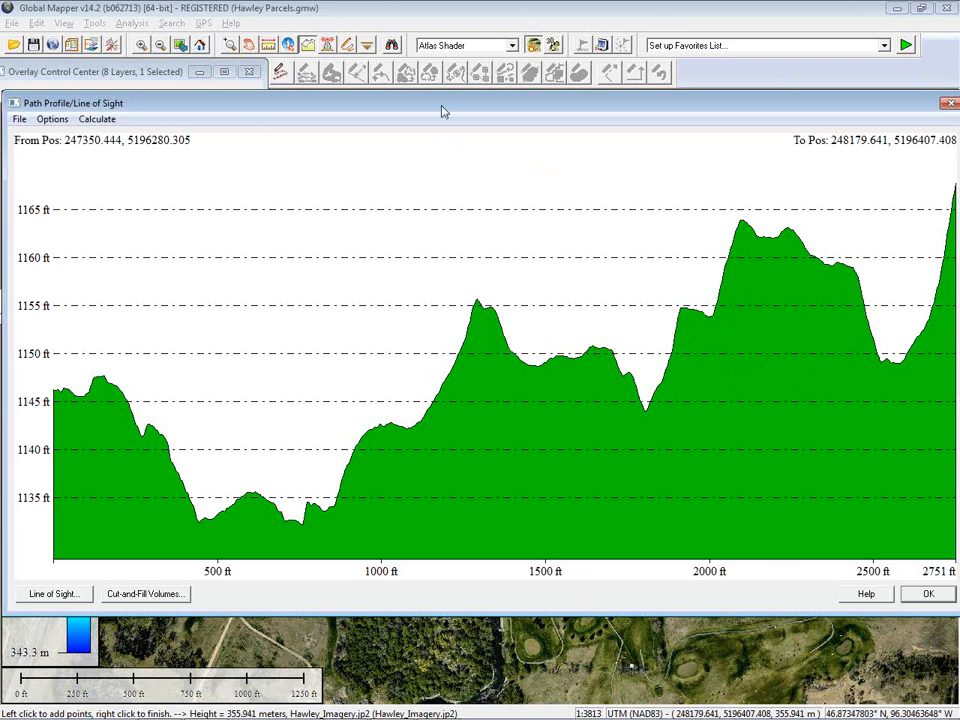
mouse_move(441, 108)
mouse_down()
mouse_move(406, 112)
mouse_move(446, 117)
mouse_move(446, 98)
mouse_up()
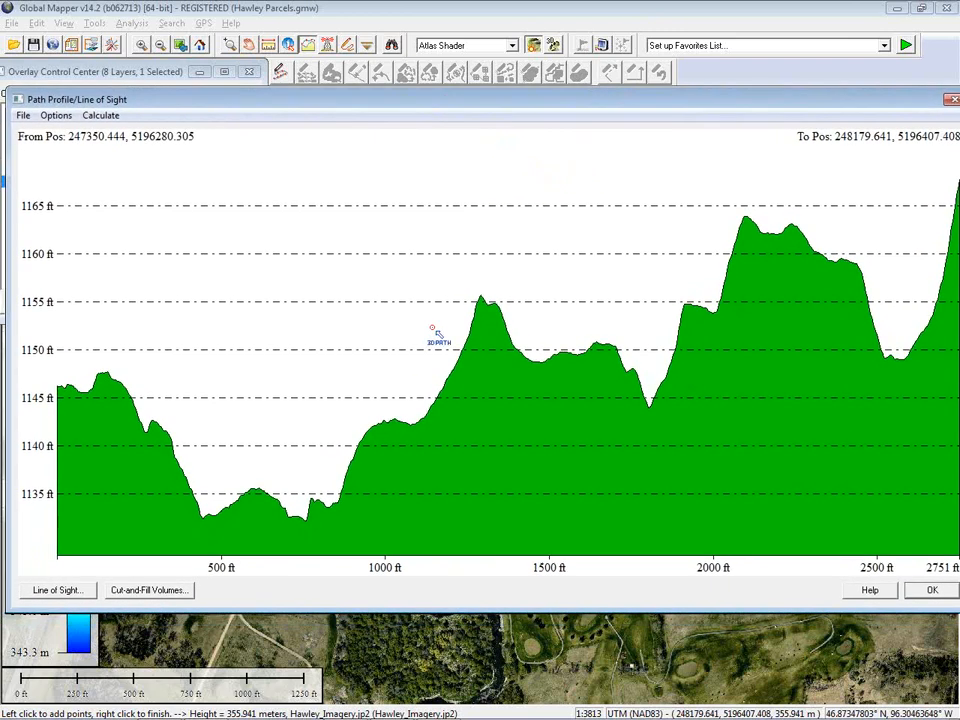
drag(463, 607, 477, 449)
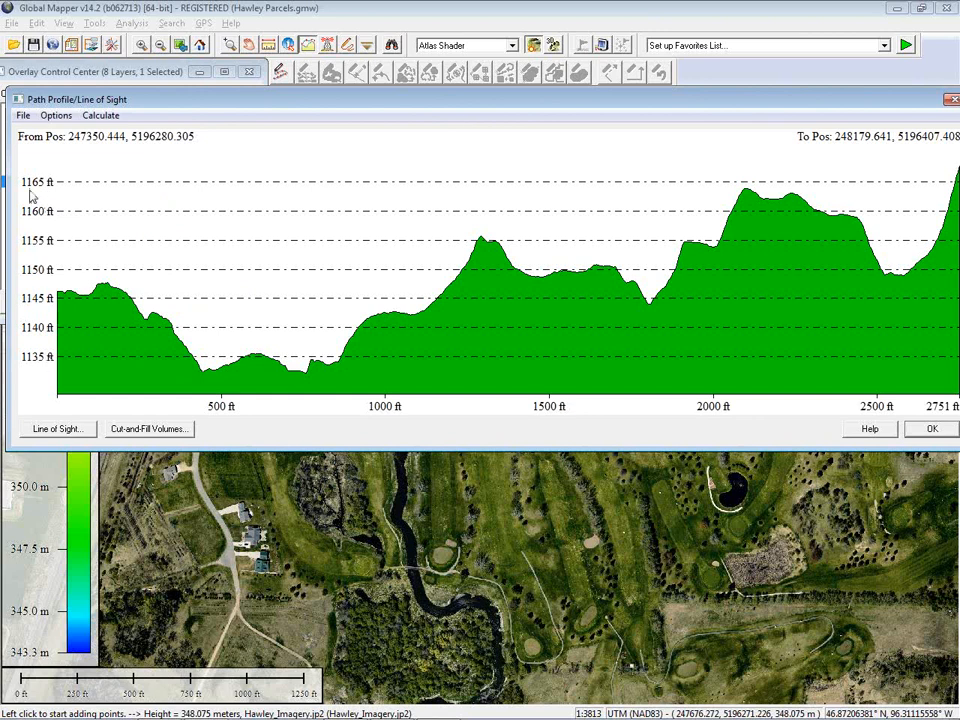
drag(260, 104, 194, 102)
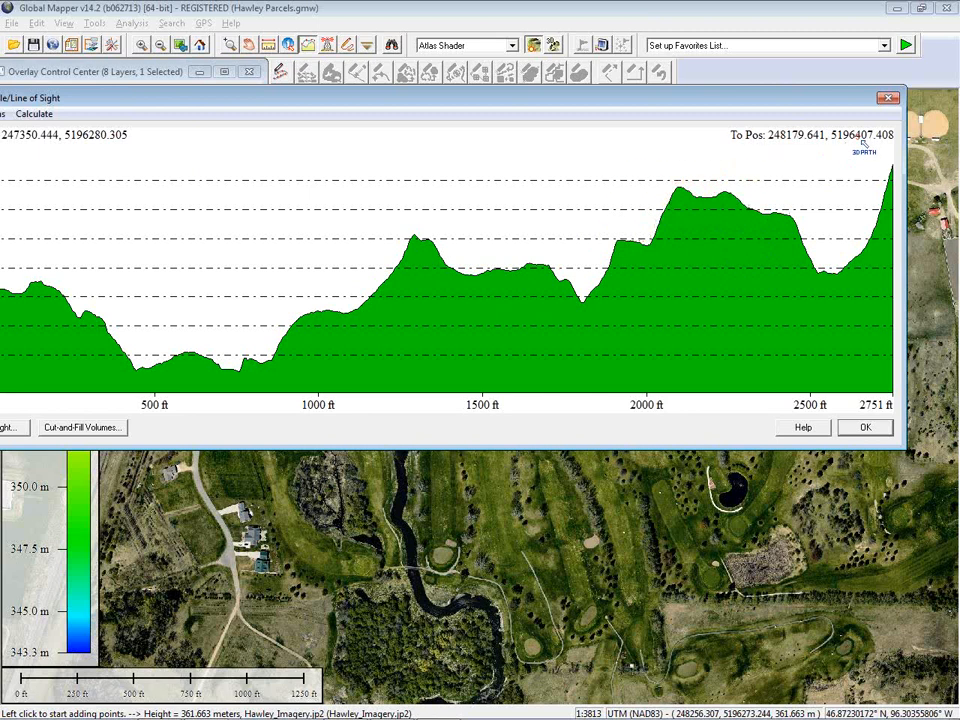
click(888, 97)
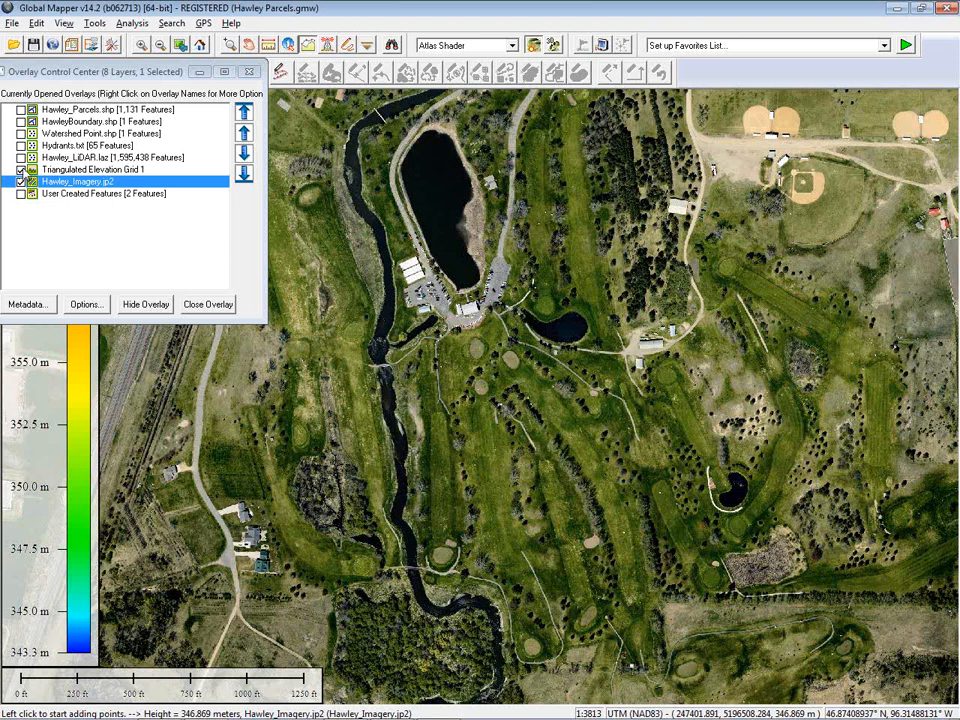
Hide the imagery layer and generate contours limited to a box drawn around the hill east of the pond
click(21, 181)
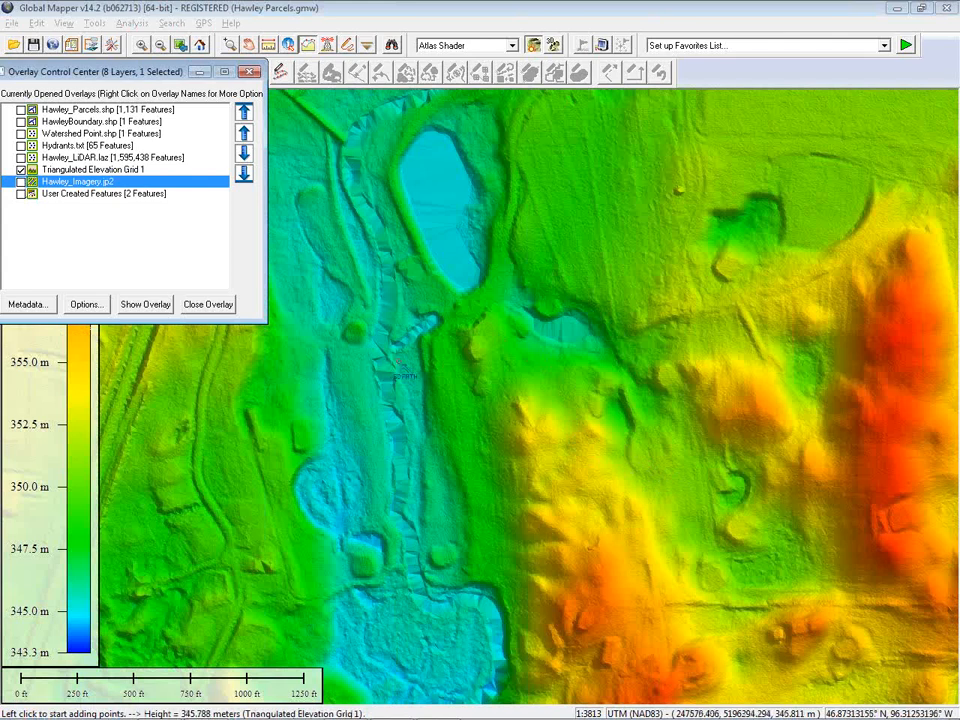
click(133, 24)
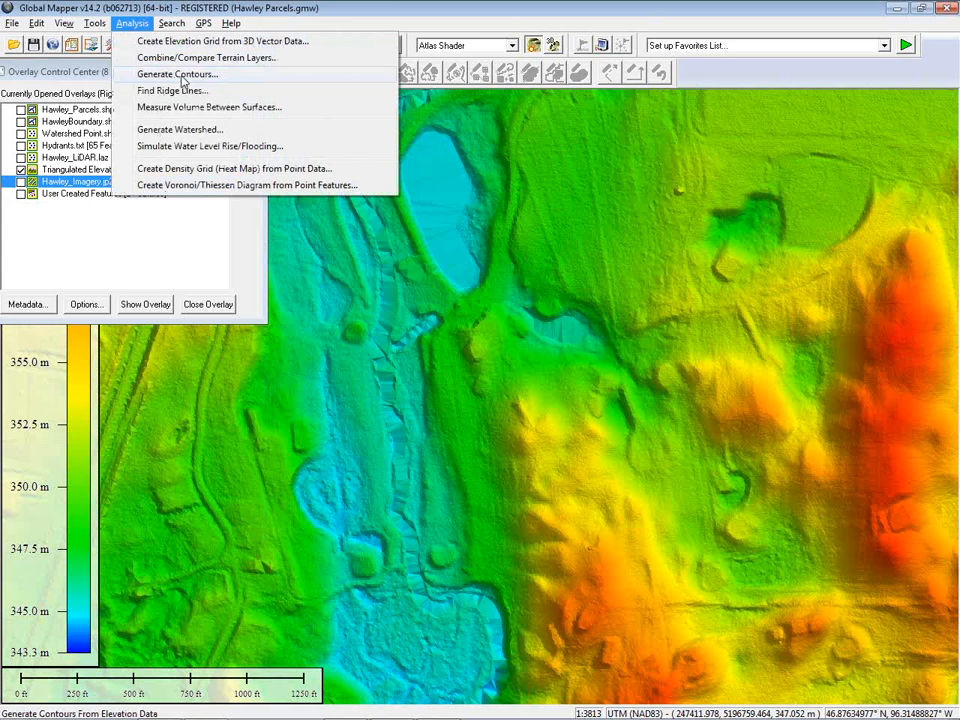
click(177, 75)
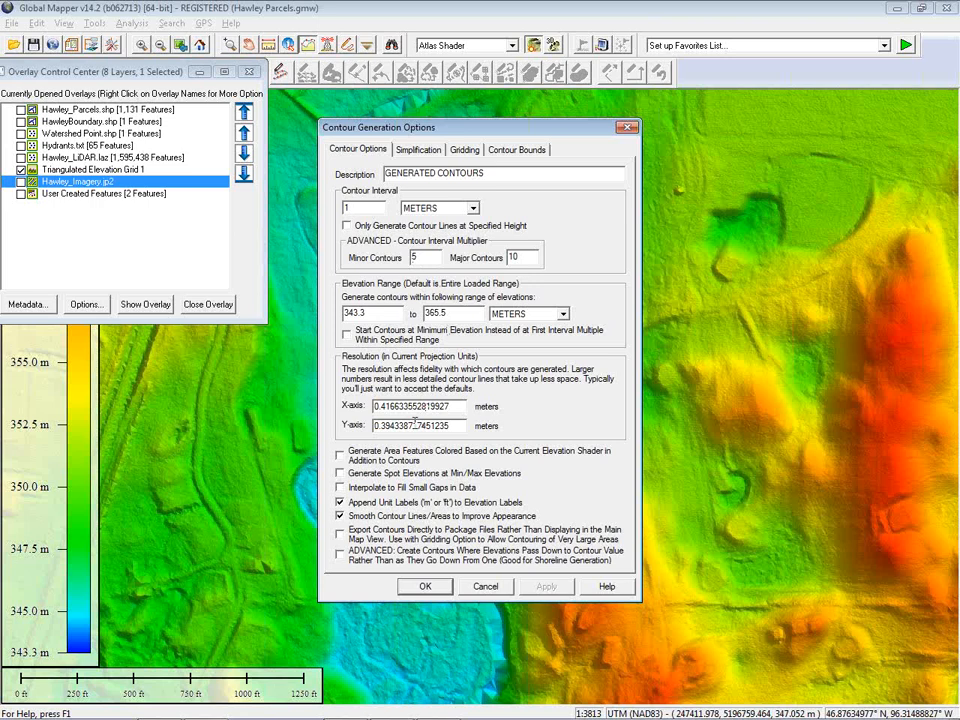
click(527, 152)
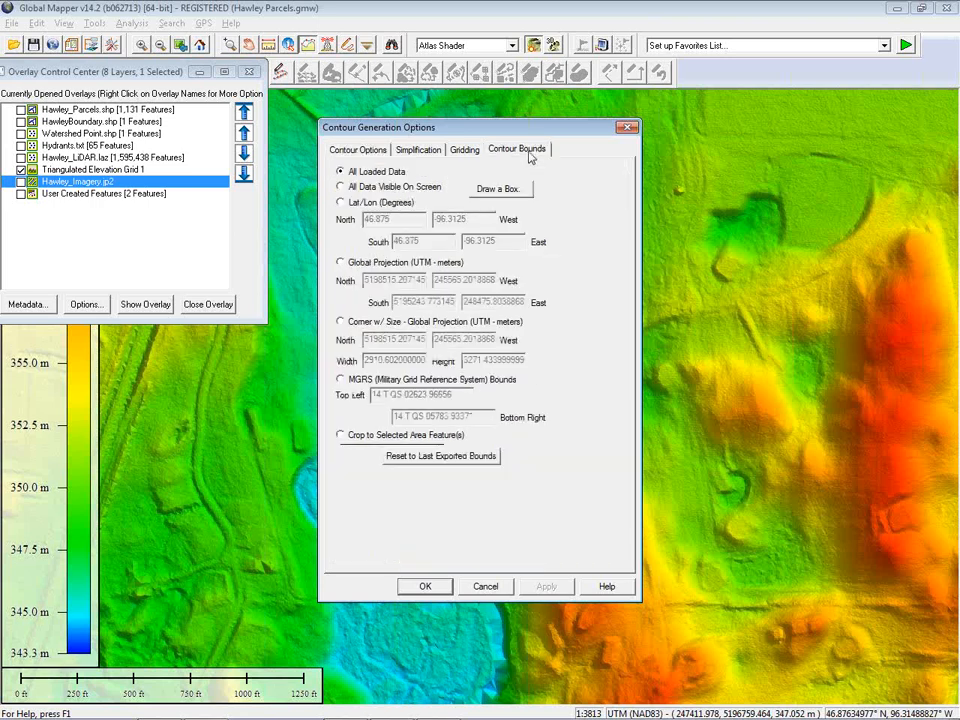
click(510, 190)
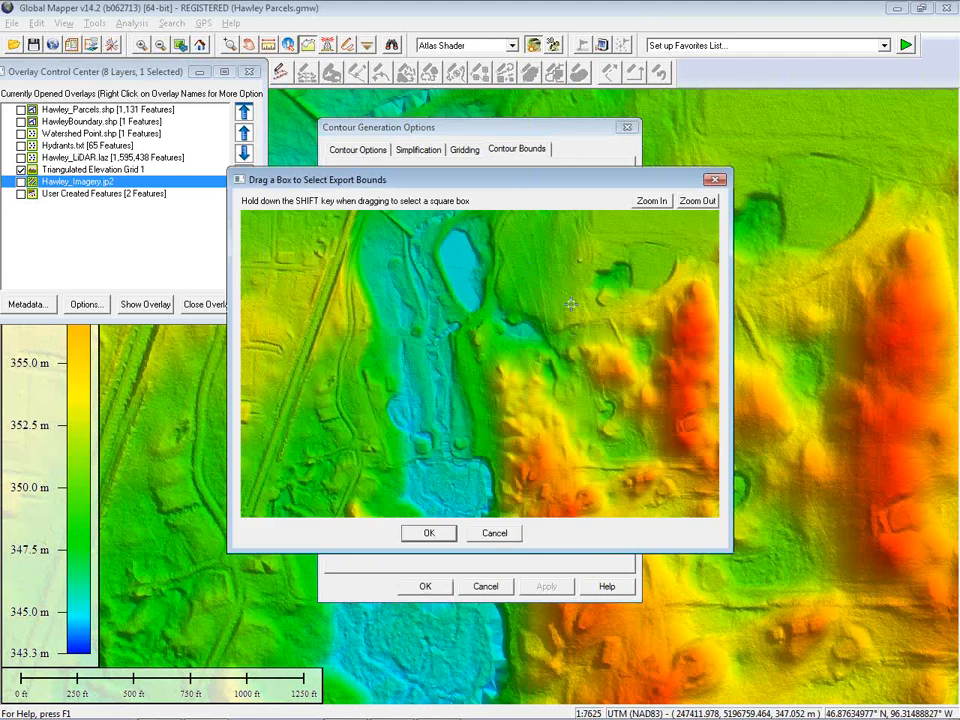
drag(571, 304, 665, 399)
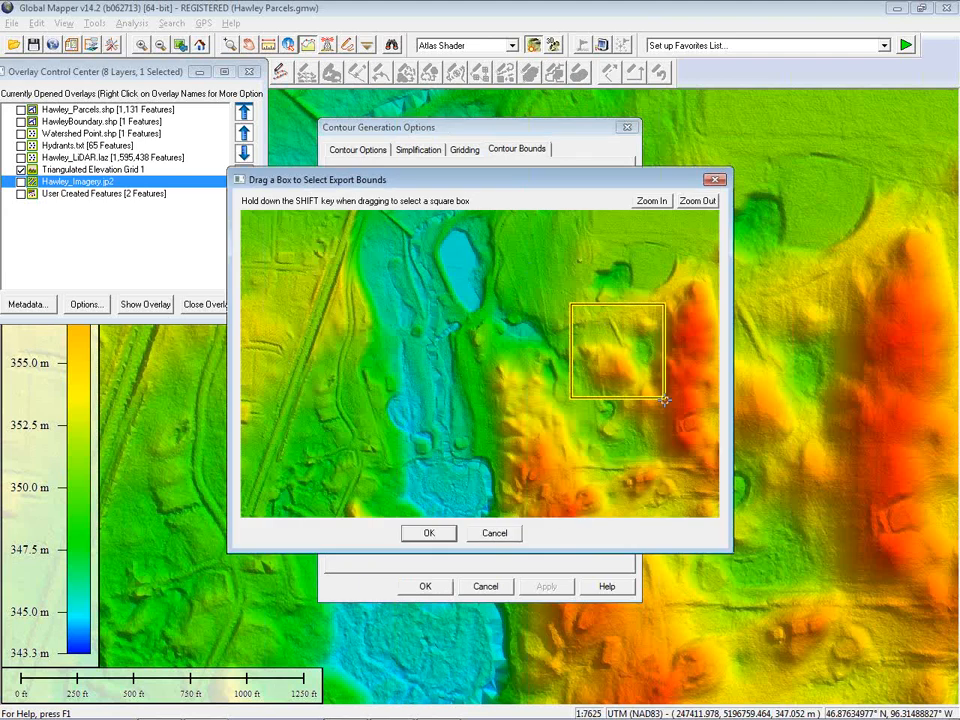
click(431, 535)
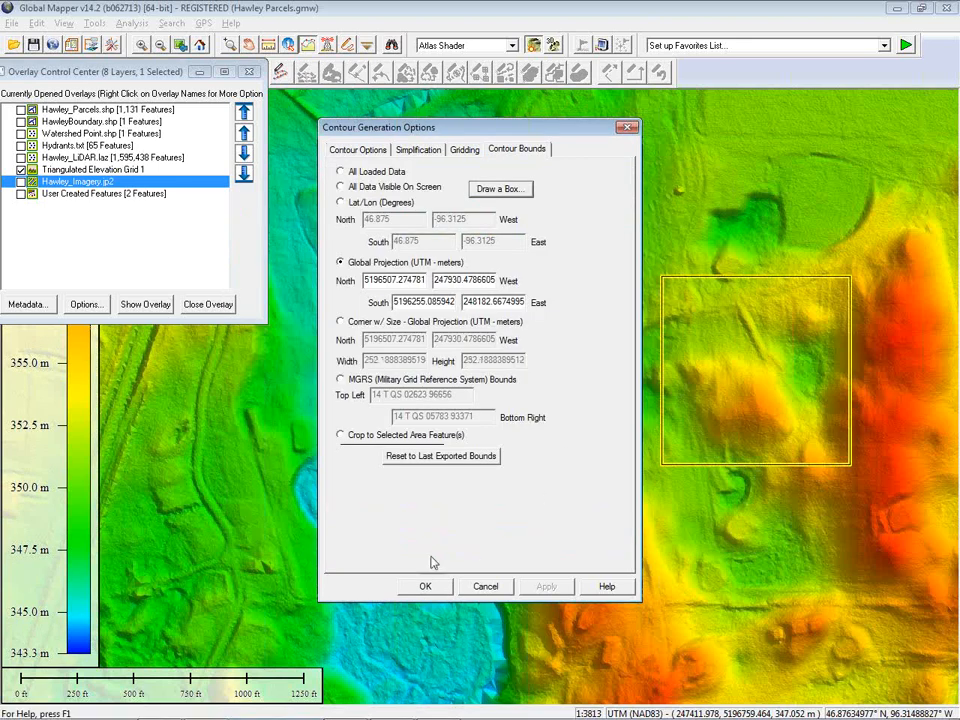
click(424, 587)
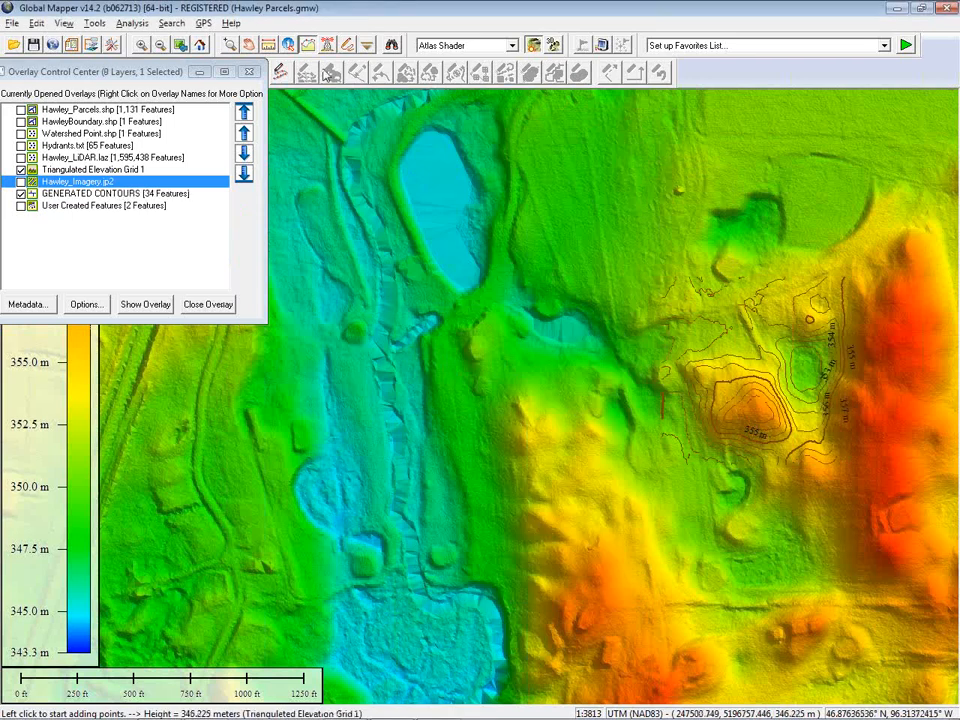
Zoom in on the new contours and inspect the feature information of one contour line
click(229, 45)
drag(686, 322, 817, 428)
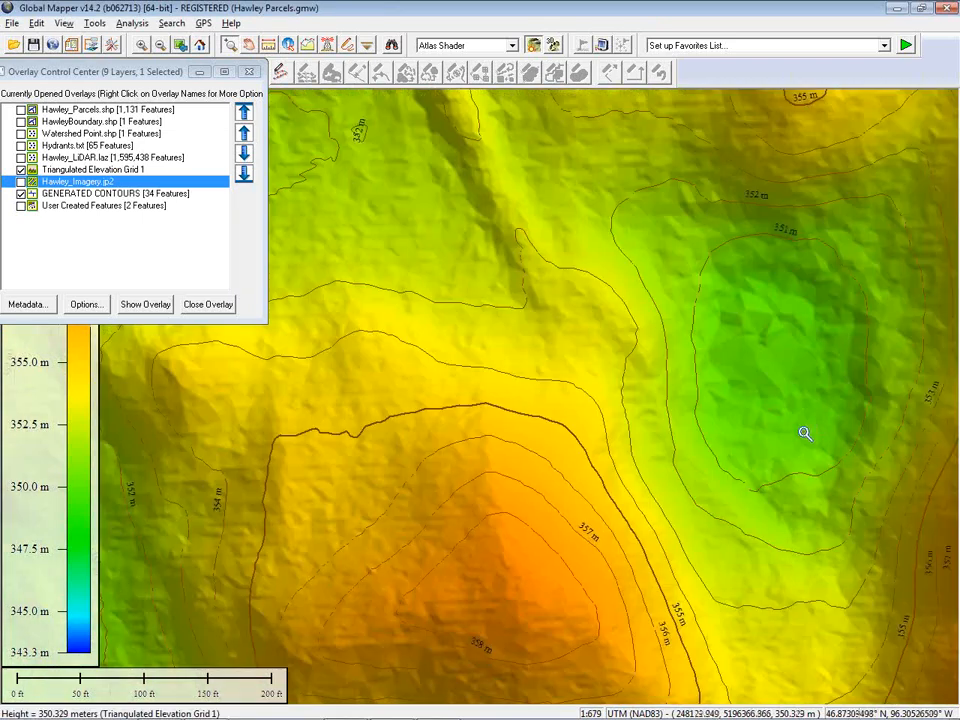
right_click(557, 407)
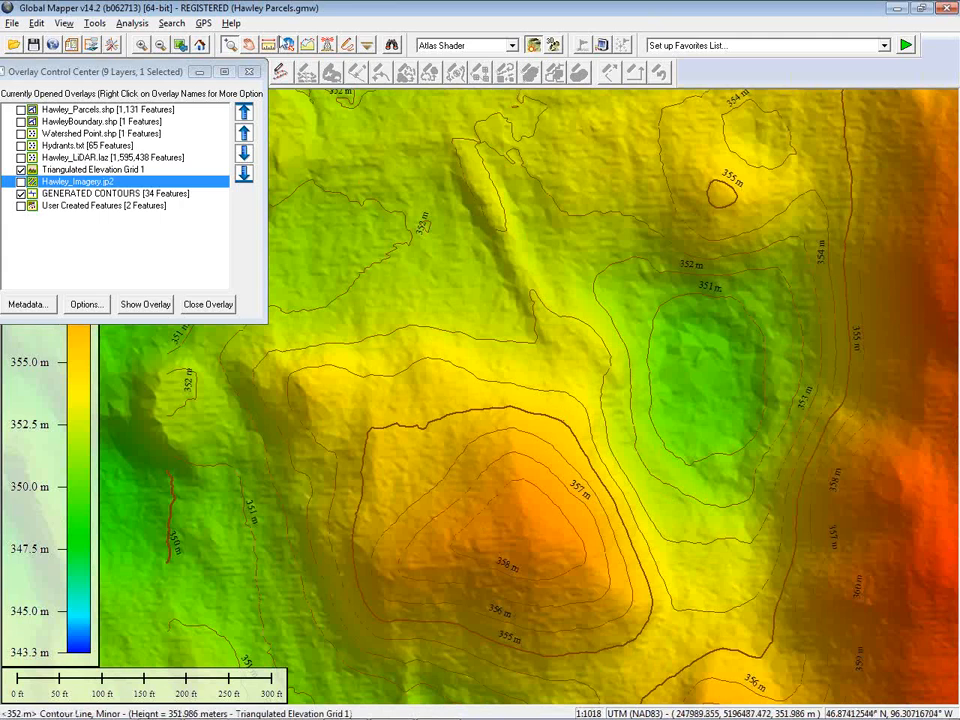
click(288, 45)
click(389, 294)
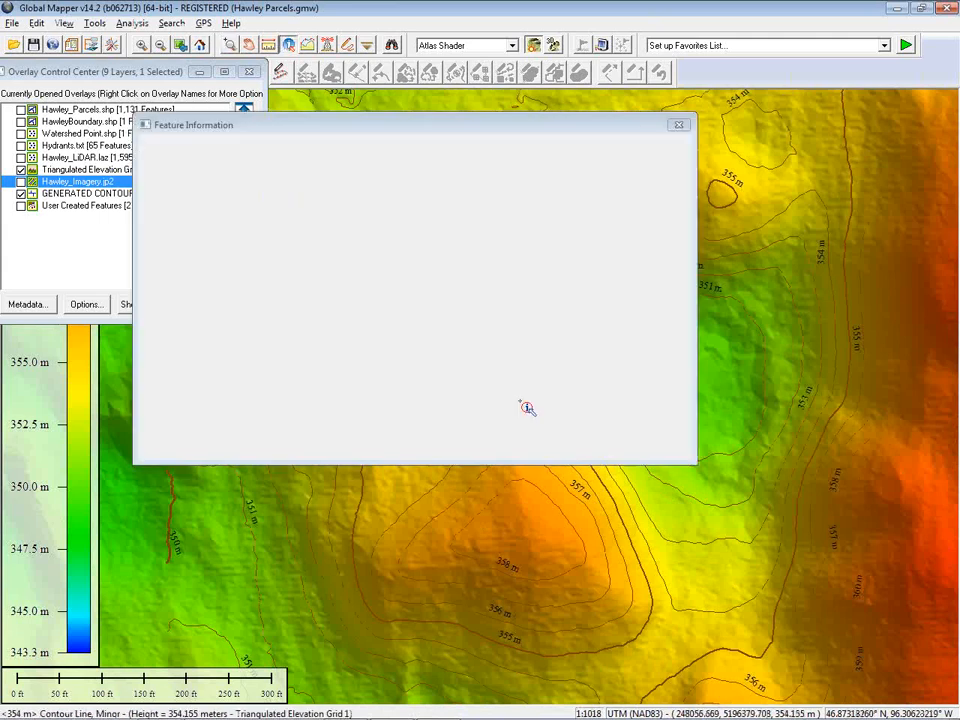
drag(579, 122, 459, 175)
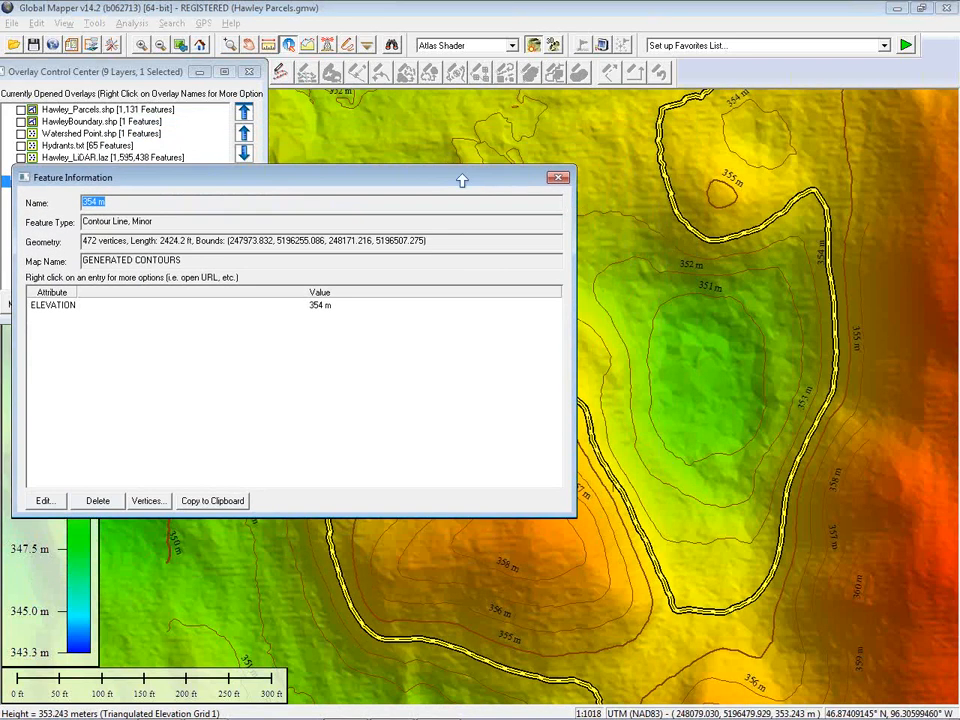
click(557, 177)
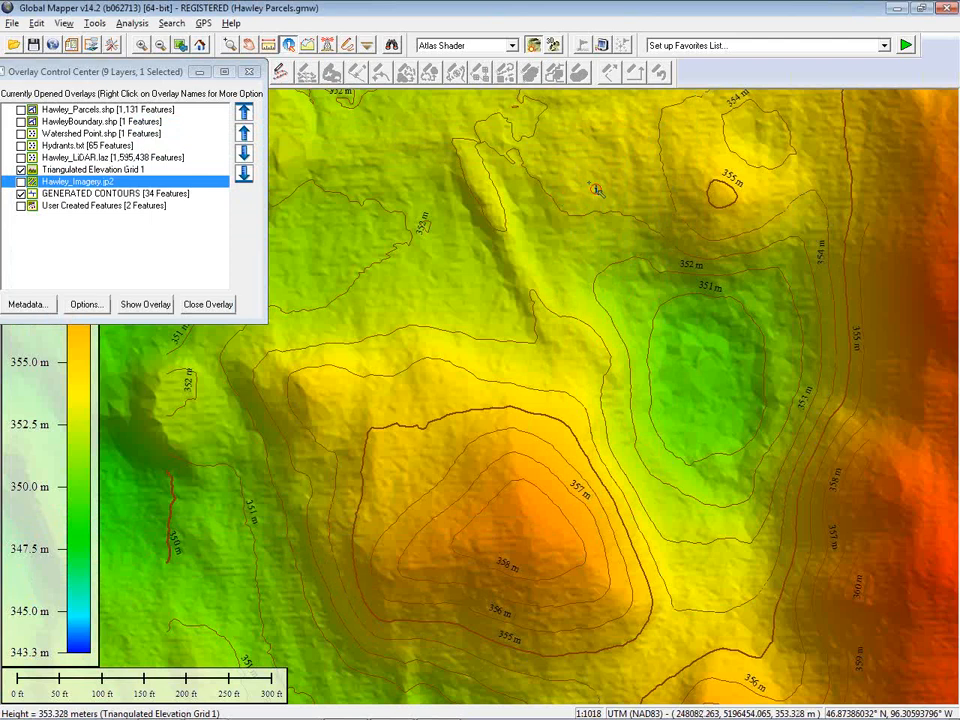
Hide the generated contours layer and return to an overview of the elevation grid
click(21, 193)
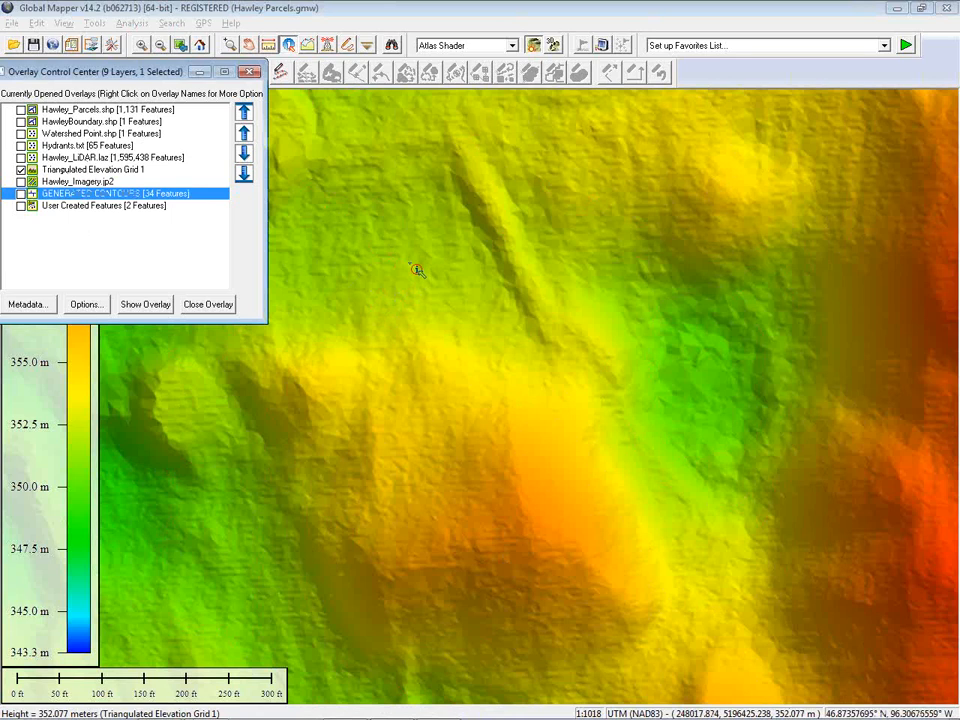
click(413, 14)
scroll(480, 294, down, 1)
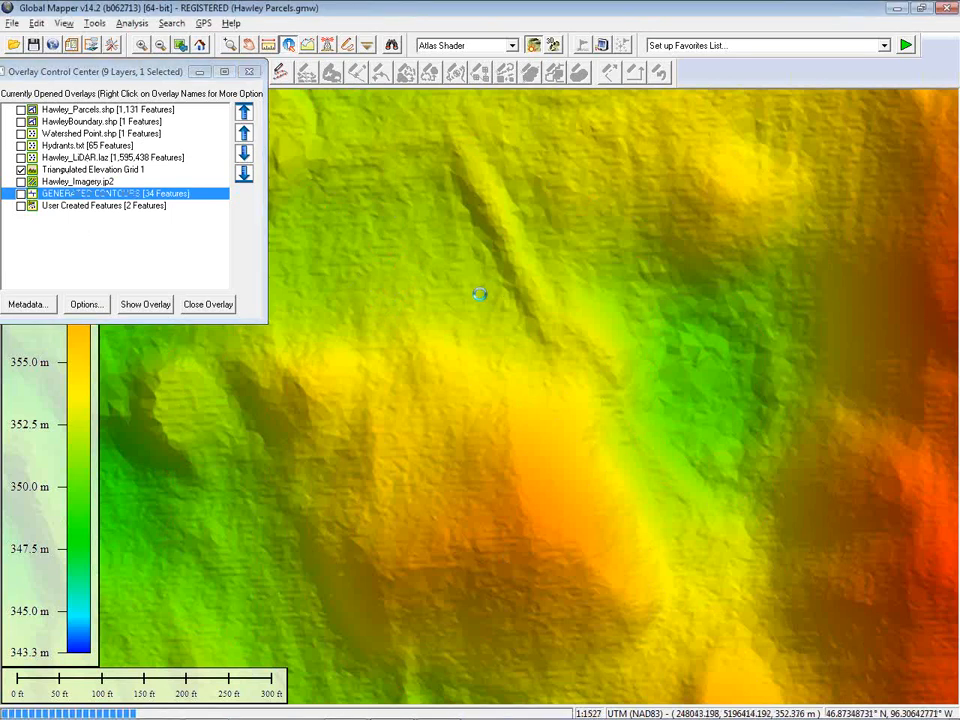
scroll(480, 294, down, 1)
scroll(478, 294, down, 1)
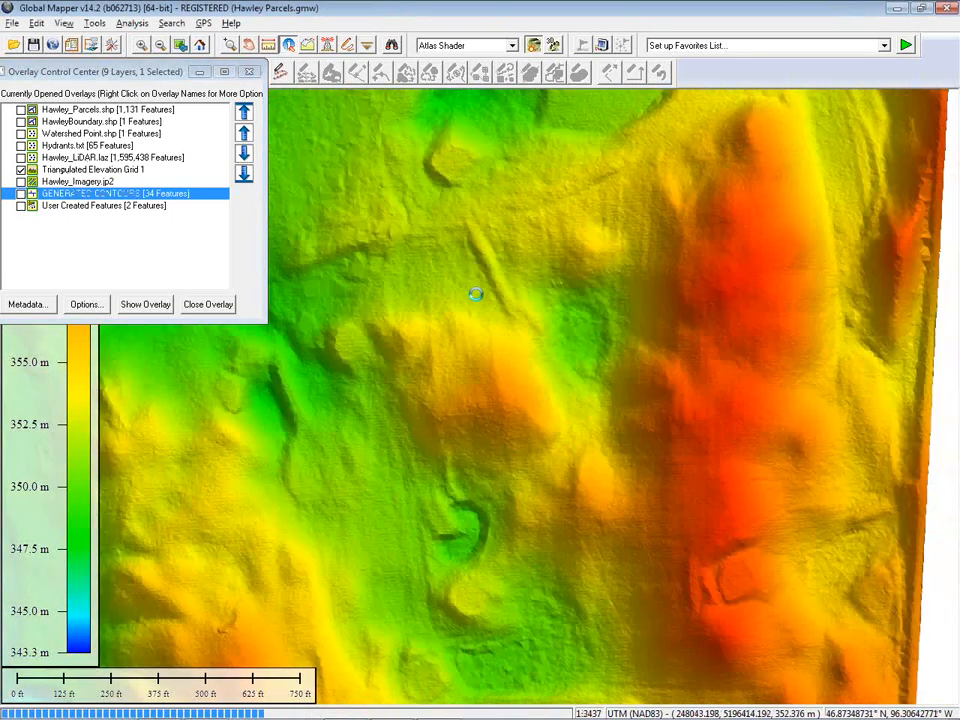
scroll(466, 280, down, 1)
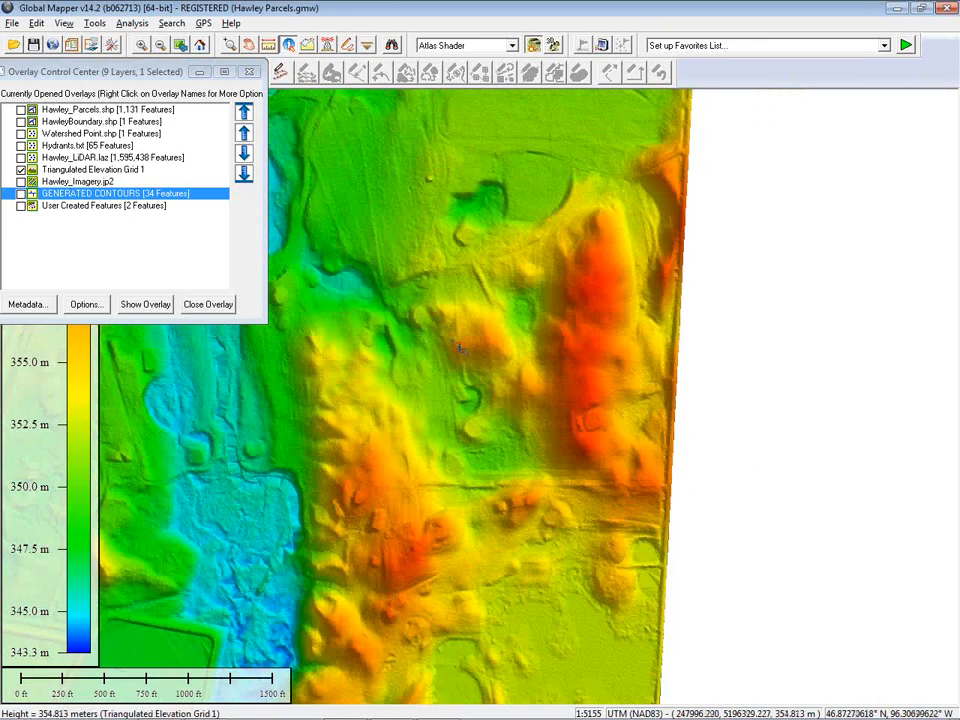
drag(460, 348, 600, 343)
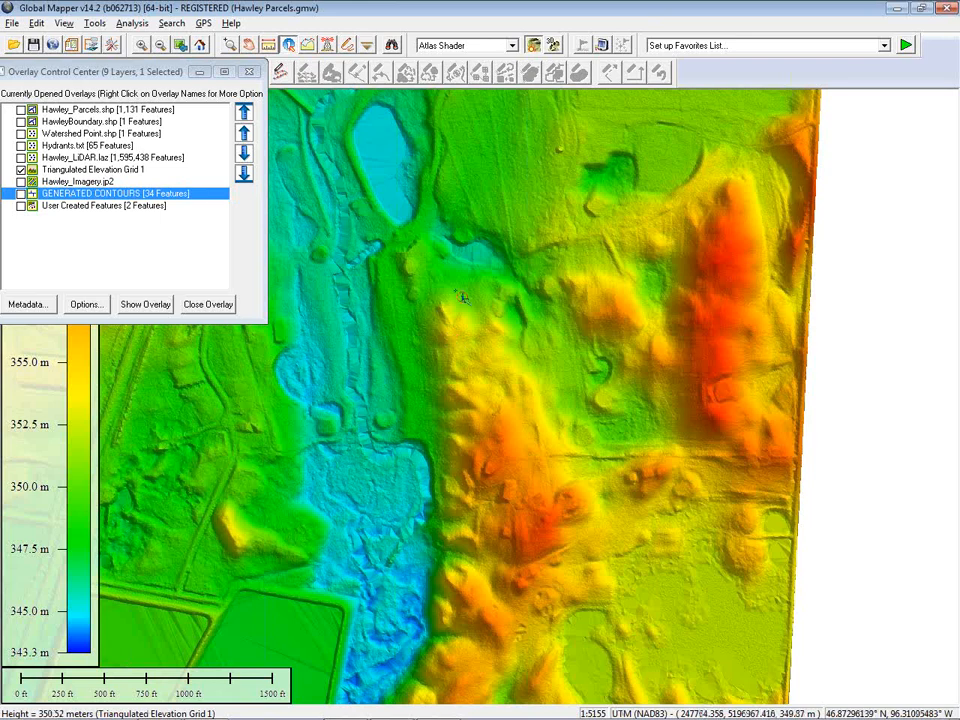
Show the watershed point layer and select the Water Supply point on the map with the digitizer tool
click(21, 133)
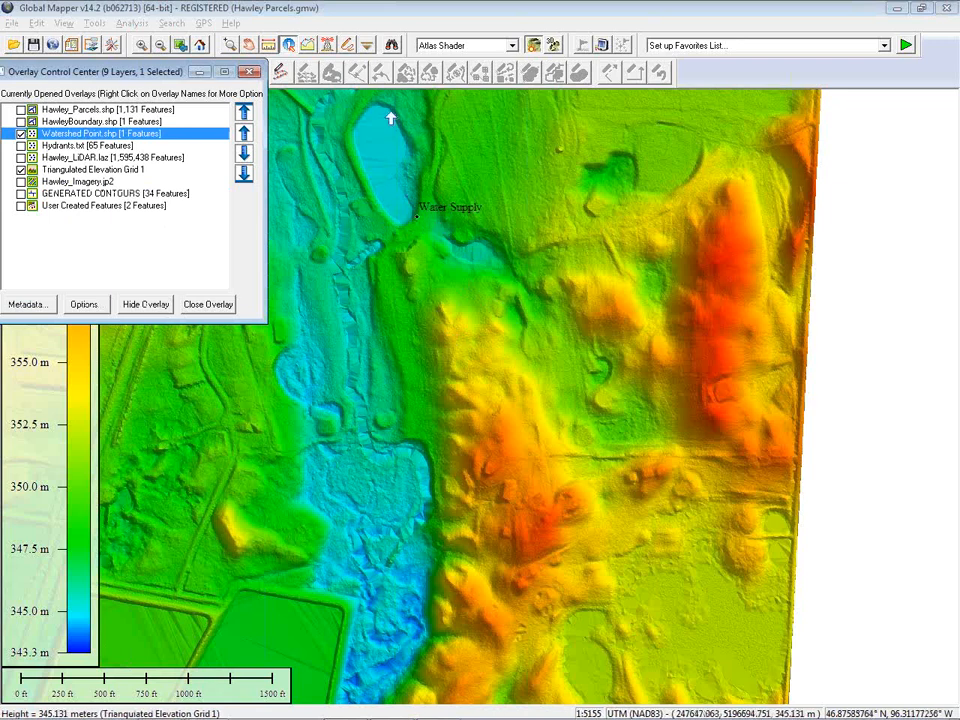
click(352, 46)
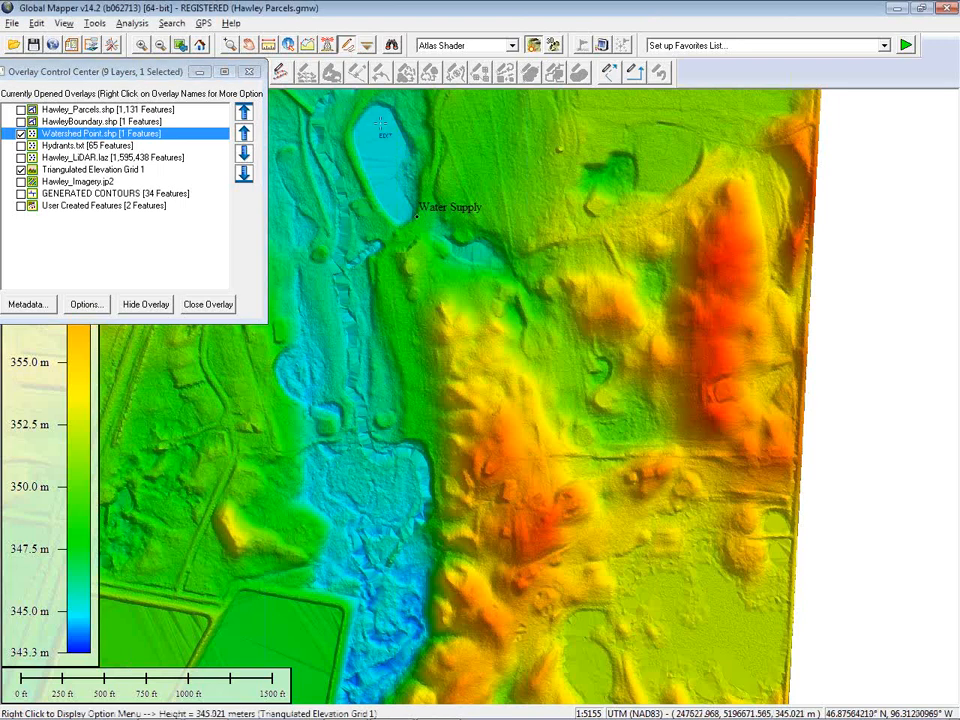
click(420, 220)
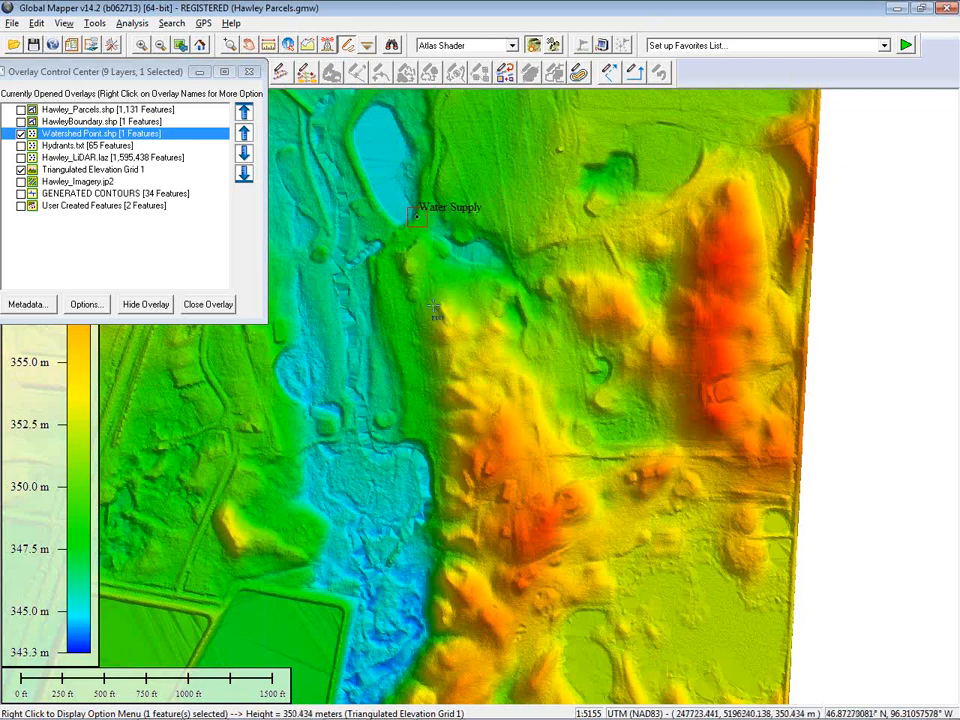
Start Generate Watershed, turn off tracing flow from selected points, and set the X and Y resolution to 3 meters
click(135, 26)
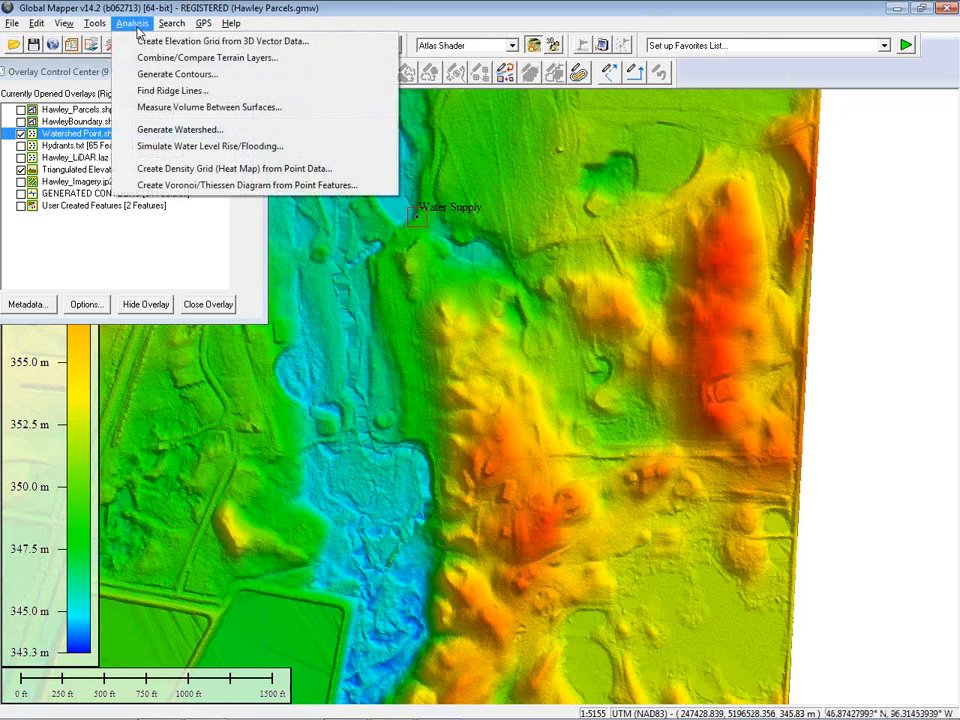
click(165, 130)
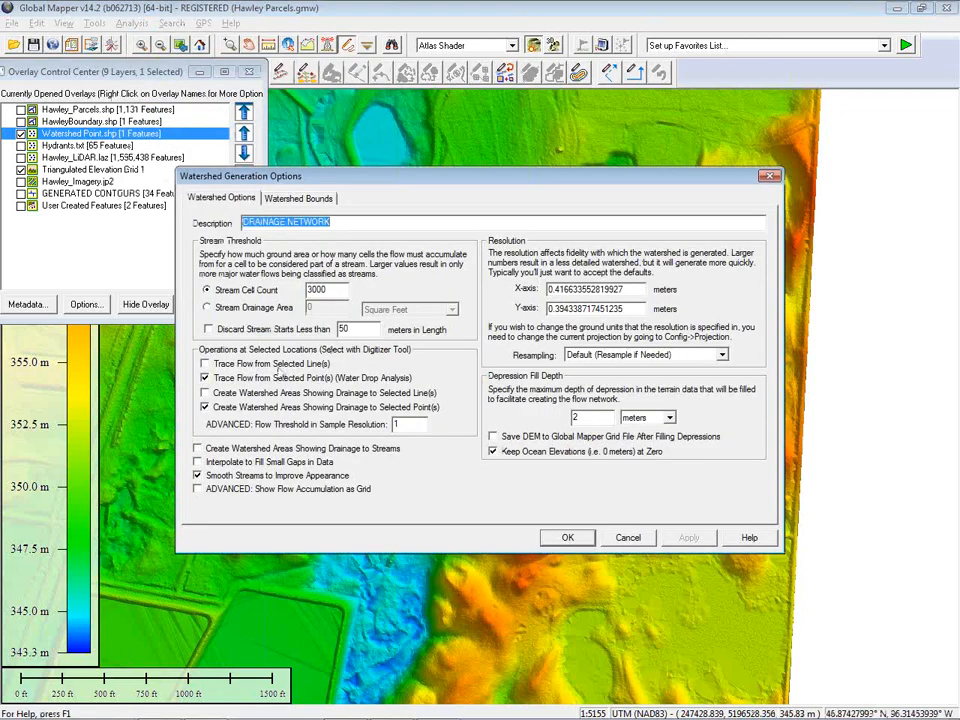
click(205, 379)
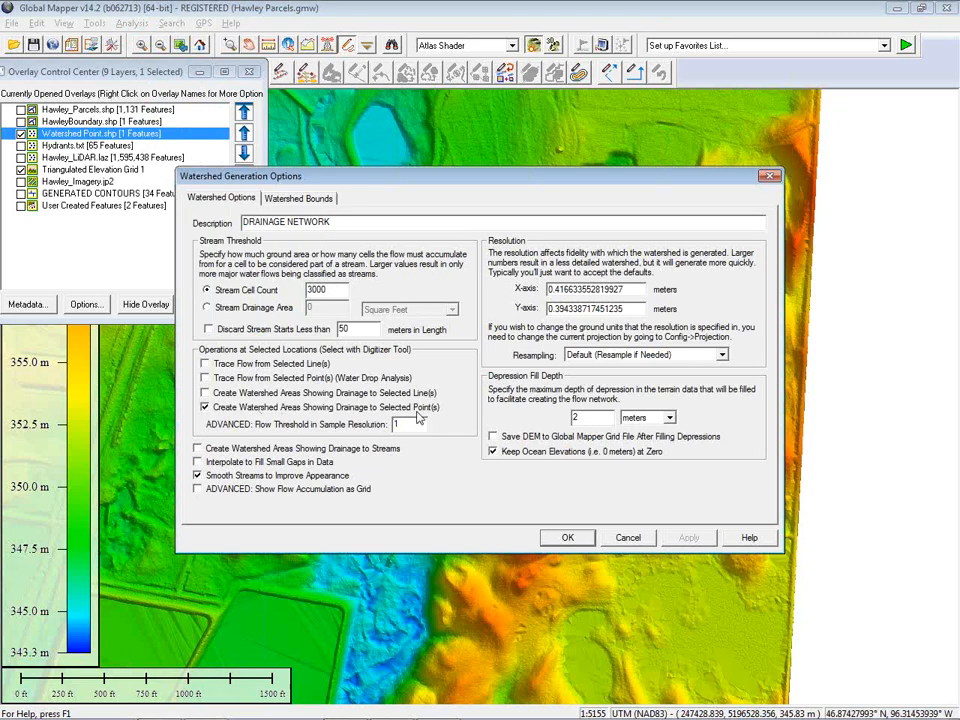
drag(640, 290, 519, 290)
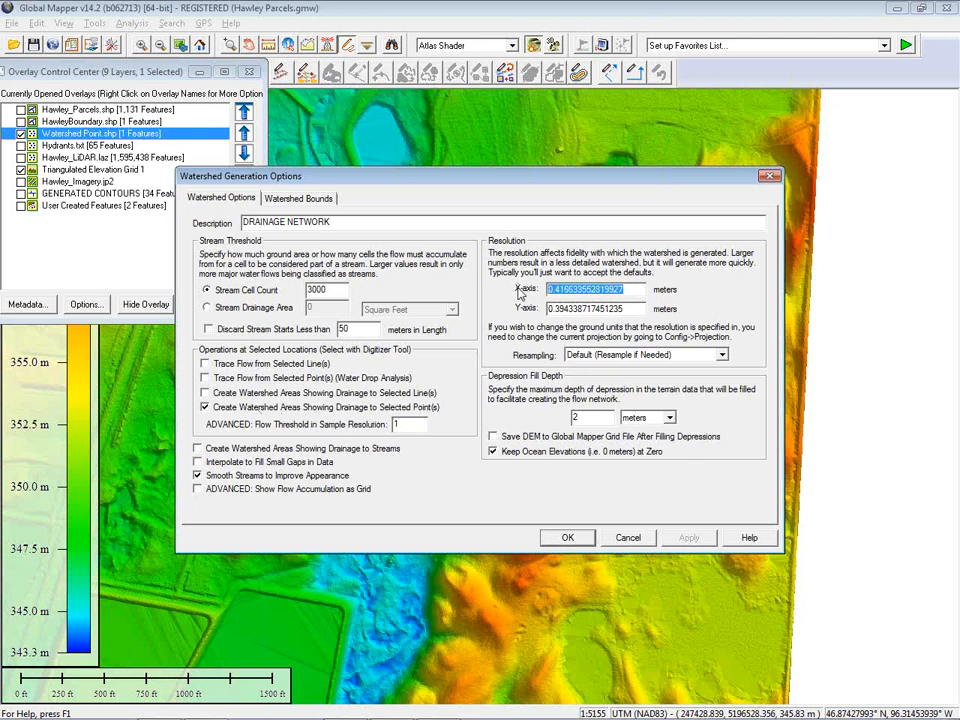
text(3)
drag(632, 307, 546, 309)
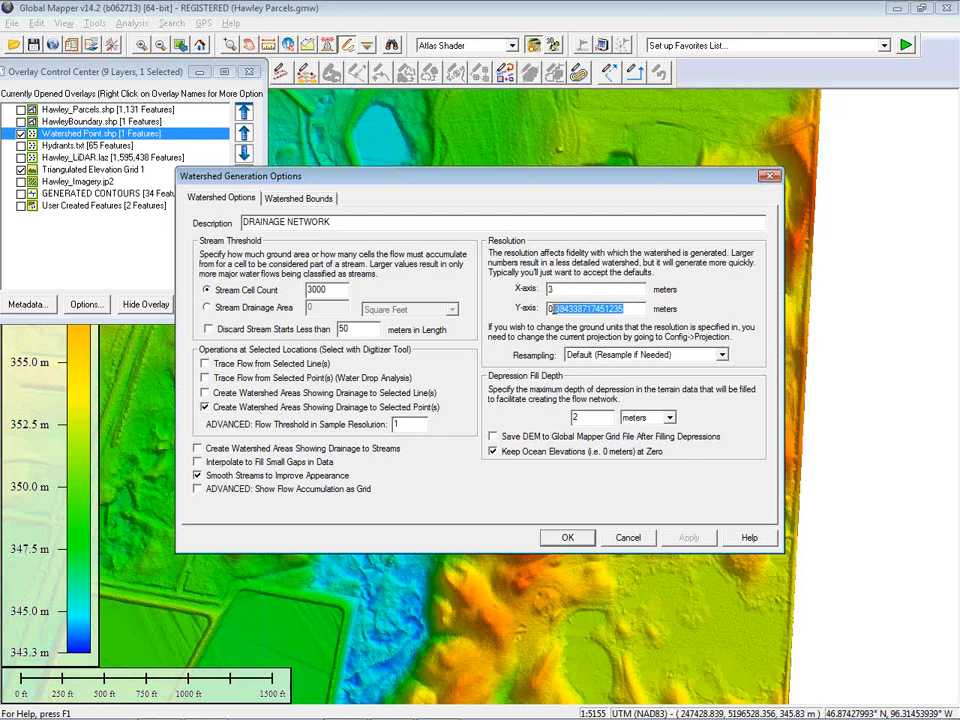
text(3)
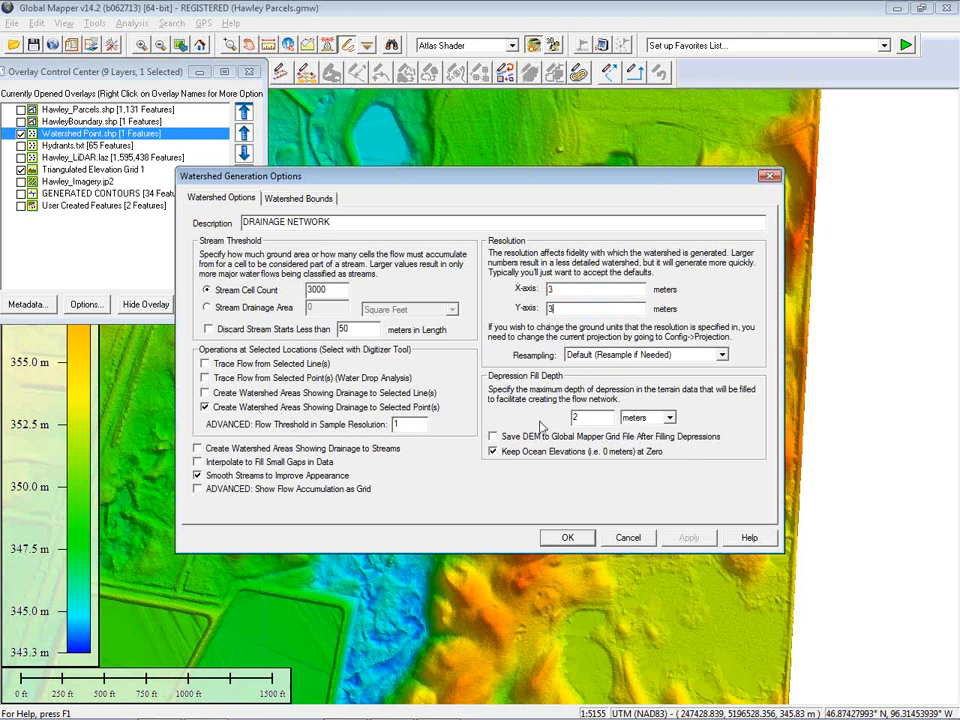
Limit the watershed bounds to all data visible on screen and generate the watershed
click(298, 198)
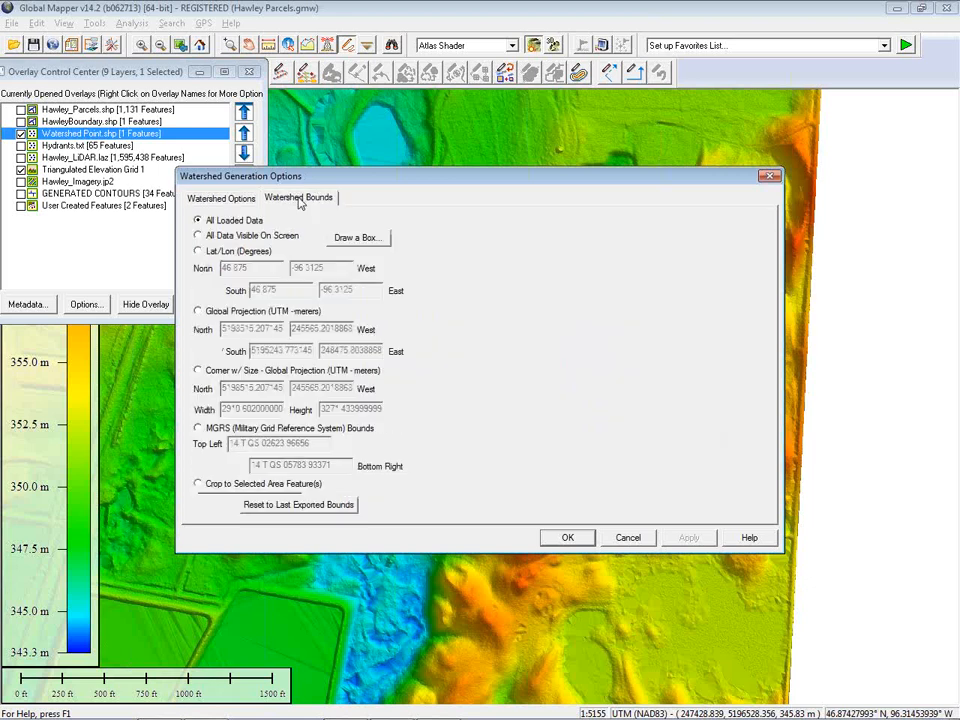
click(198, 236)
drag(405, 180, 343, 170)
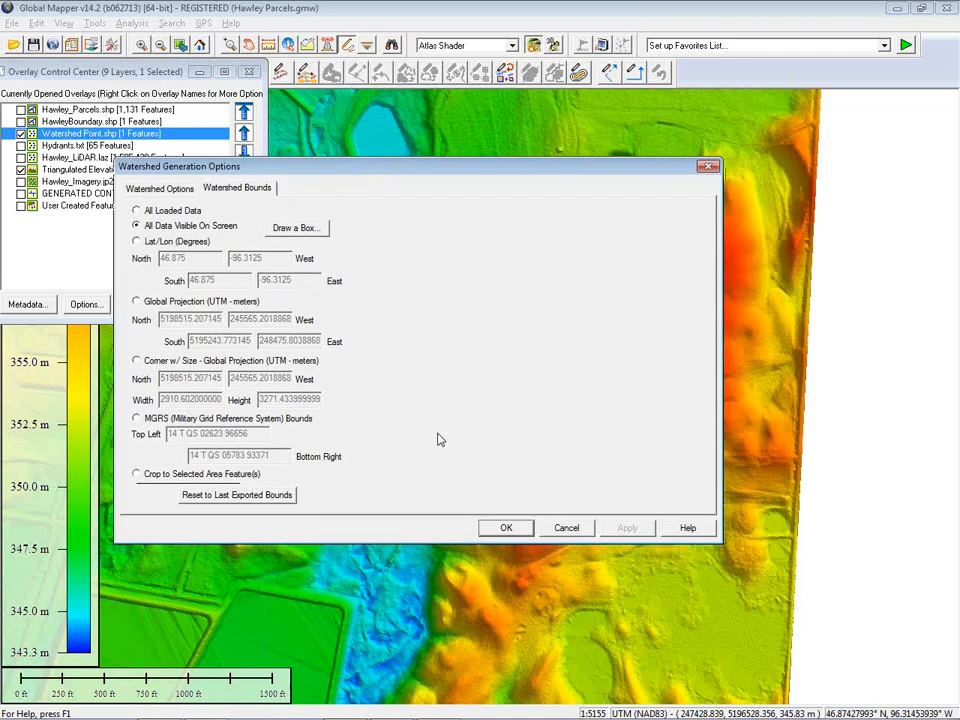
click(497, 531)
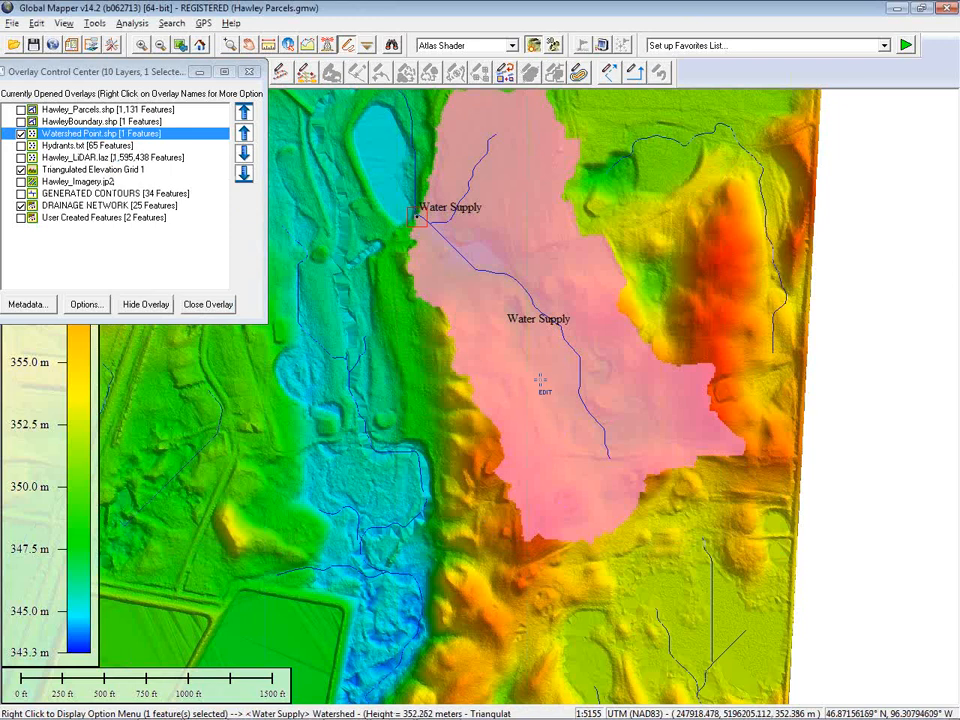
Select the Water Supply watershed area and turn on the parcels layer over the elevation grid
drag(710, 252, 661, 276)
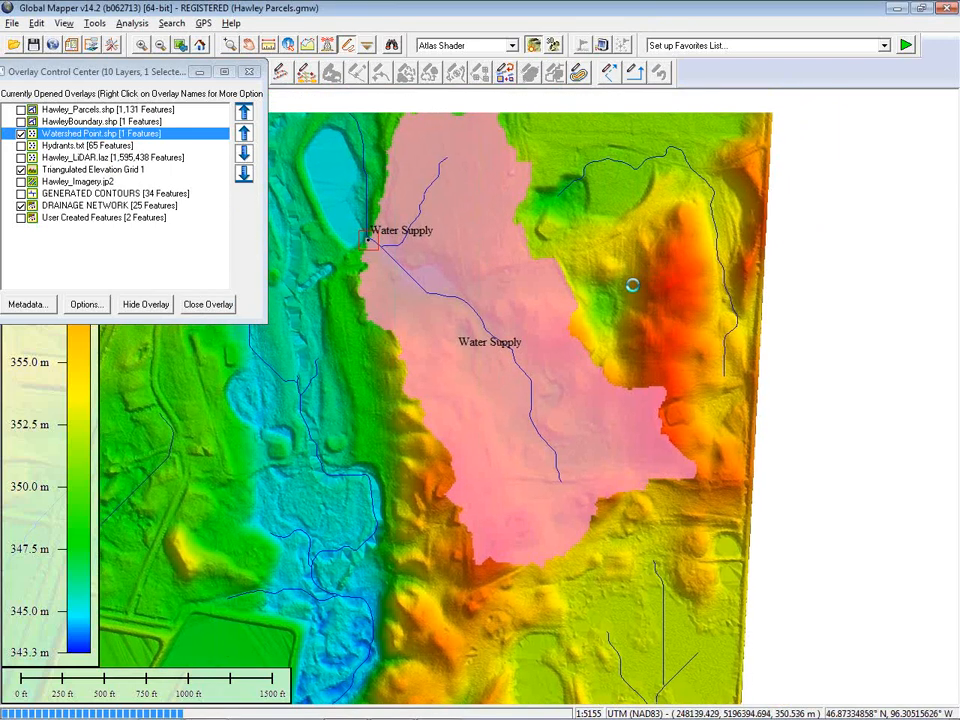
scroll(631, 290, down, 1)
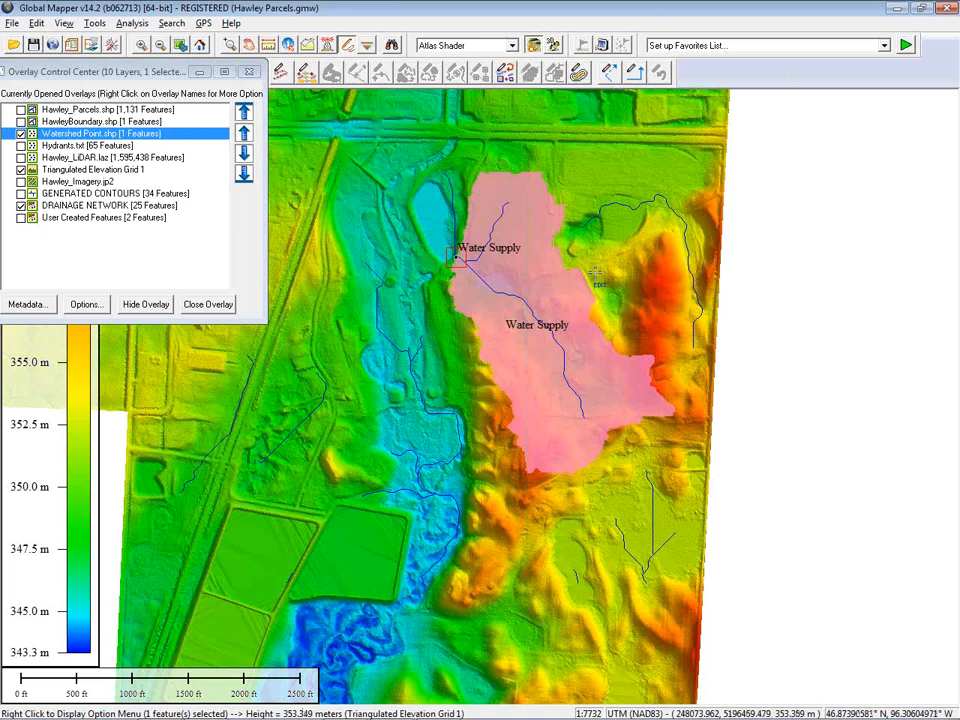
click(521, 203)
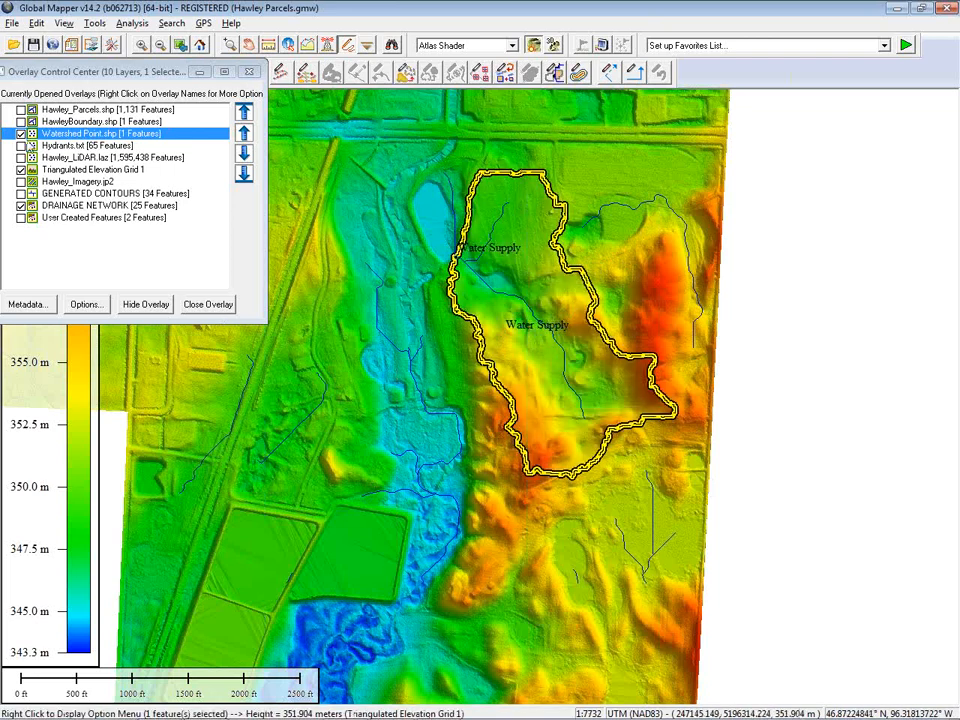
click(21, 206)
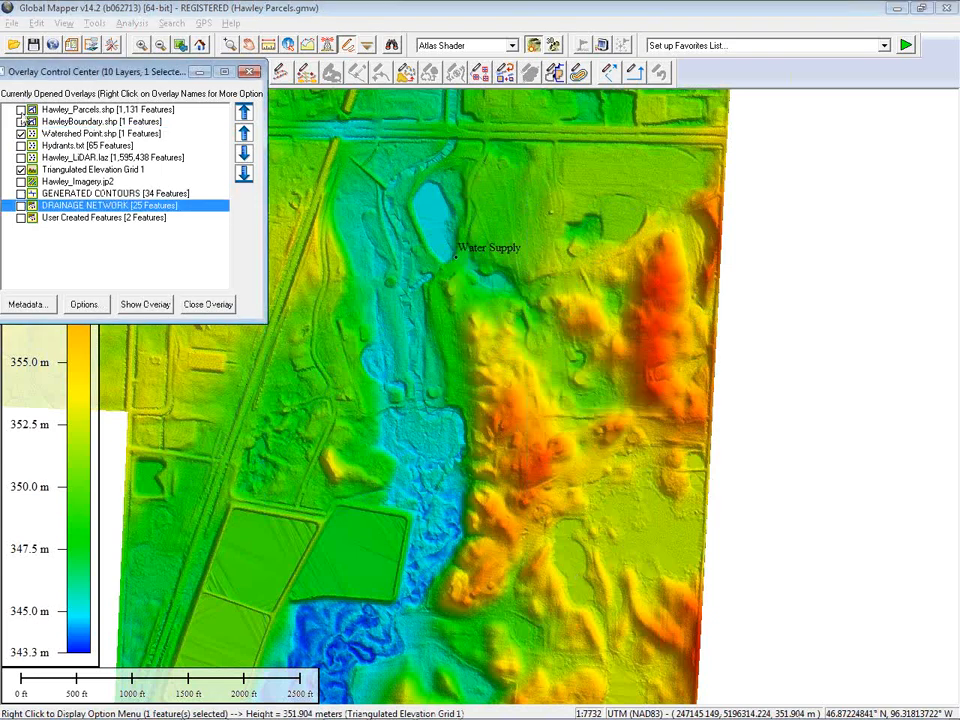
click(21, 110)
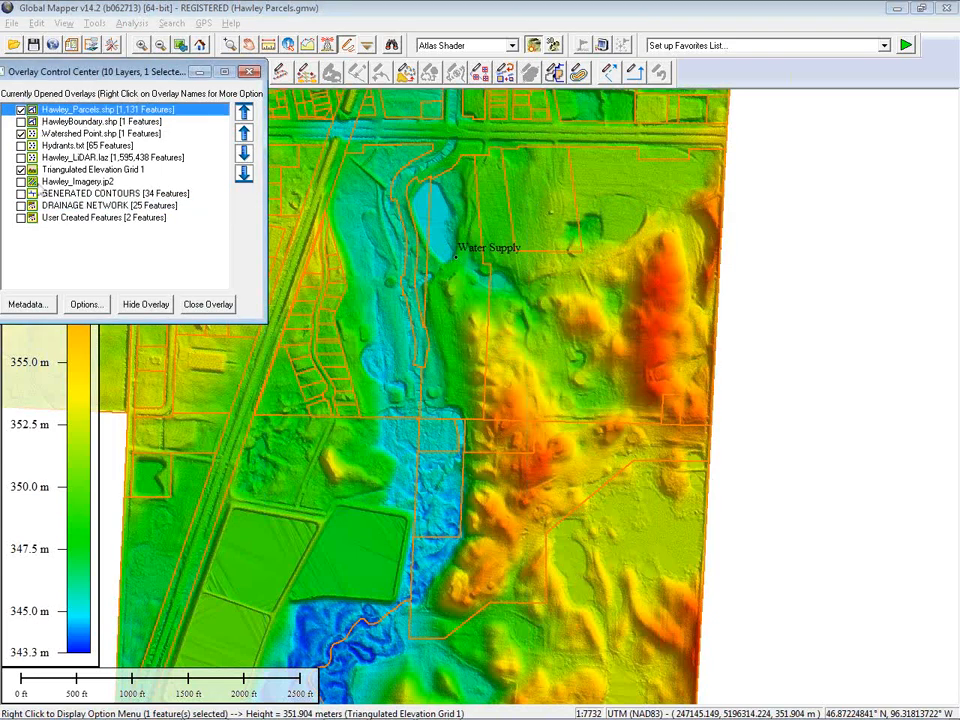
click(21, 206)
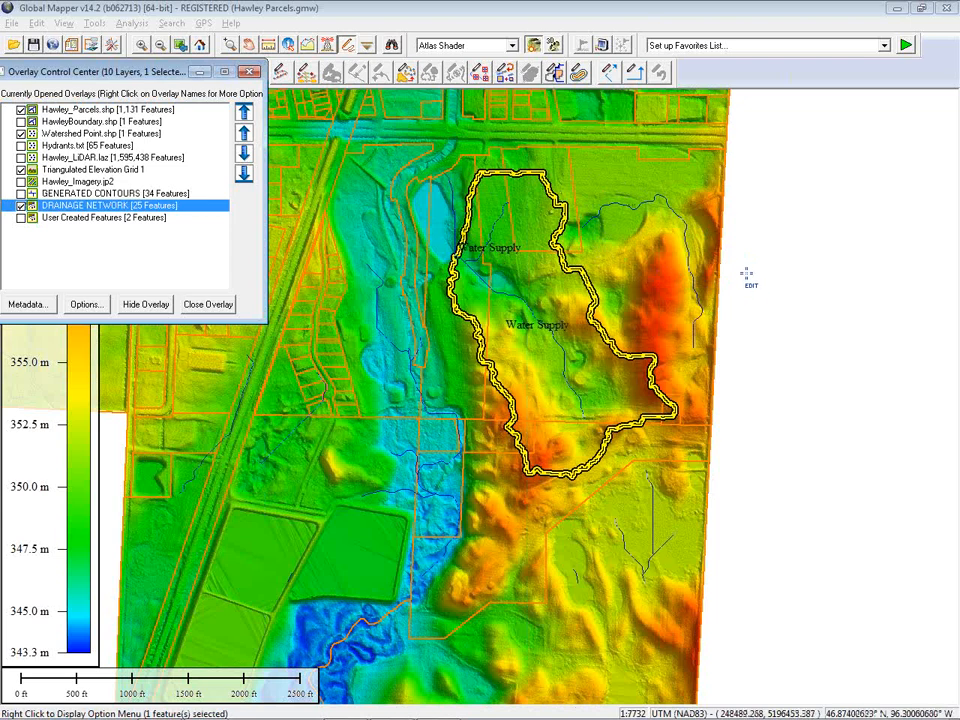
Select all parcel areas within the selected watershed, allowing any overlap with the selected area
right_click(746, 272)
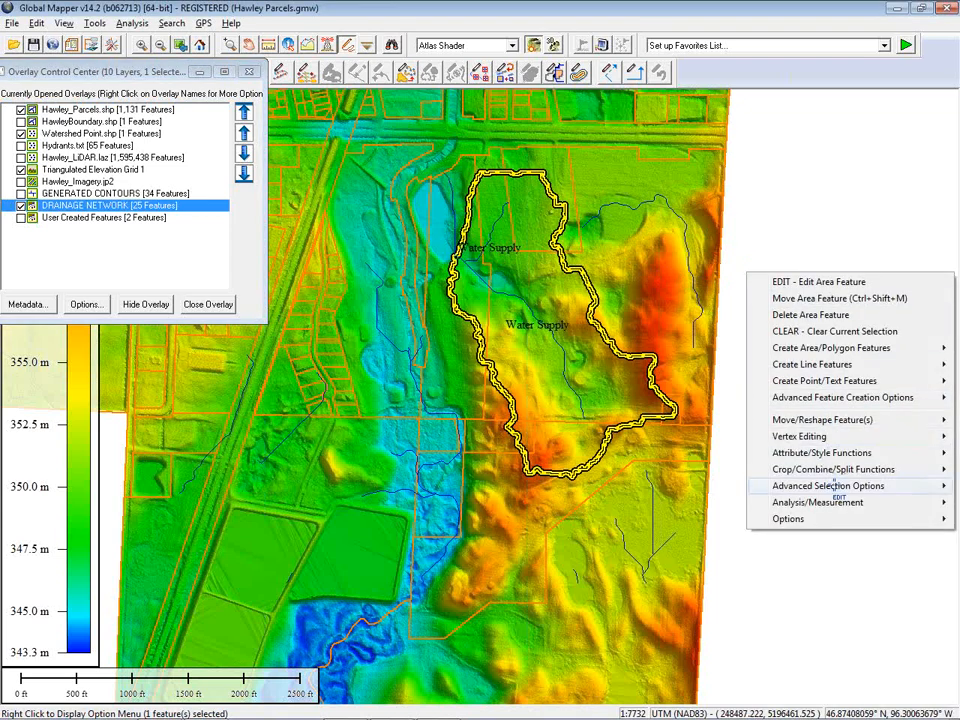
mouse_move(883, 486)
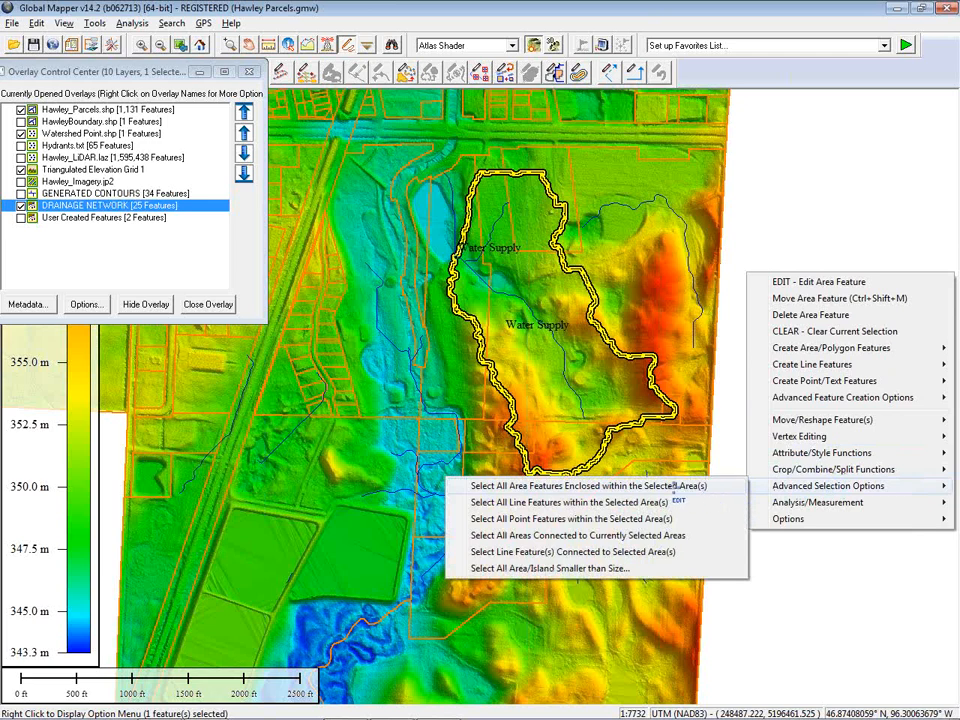
click(675, 487)
click(476, 372)
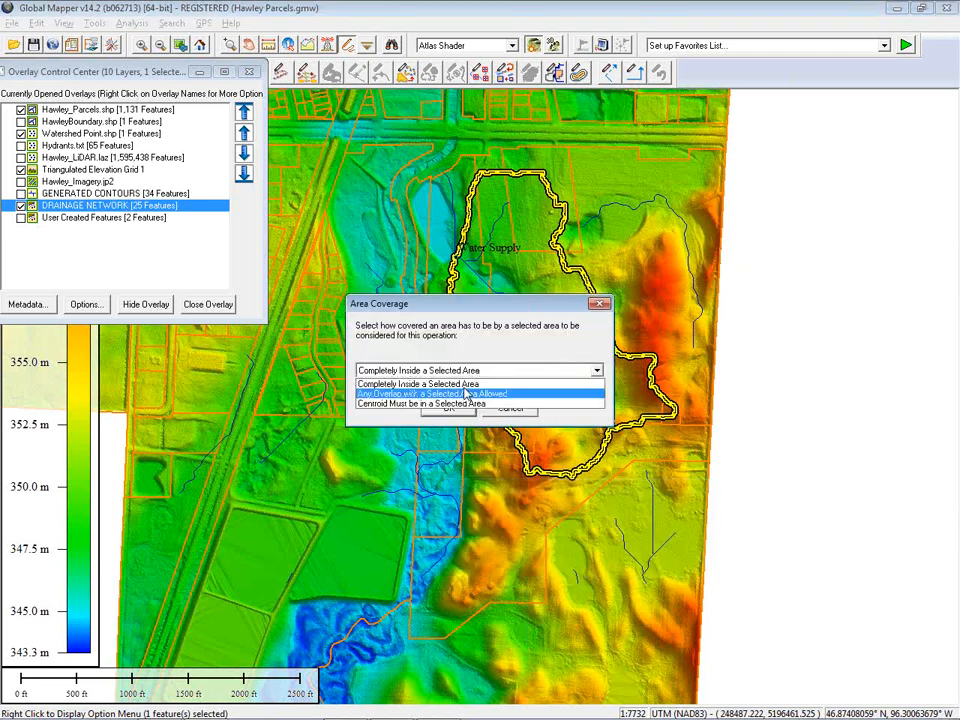
click(466, 393)
click(455, 410)
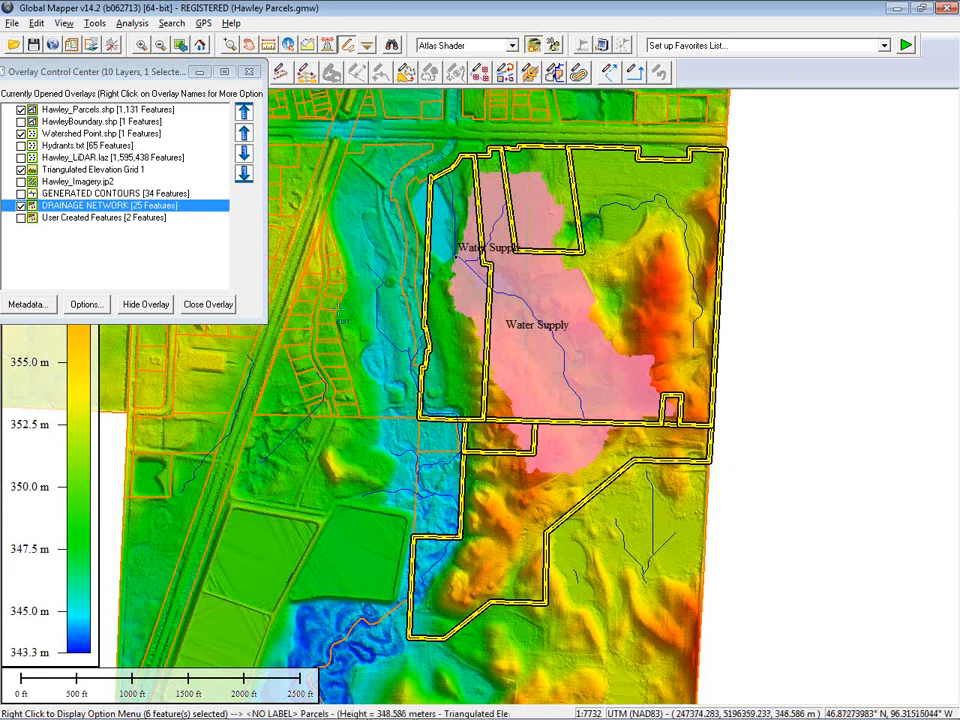
Hide the drainage network, watershed point and elevation grid layers, leaving the selected parcels shown
click(146, 304)
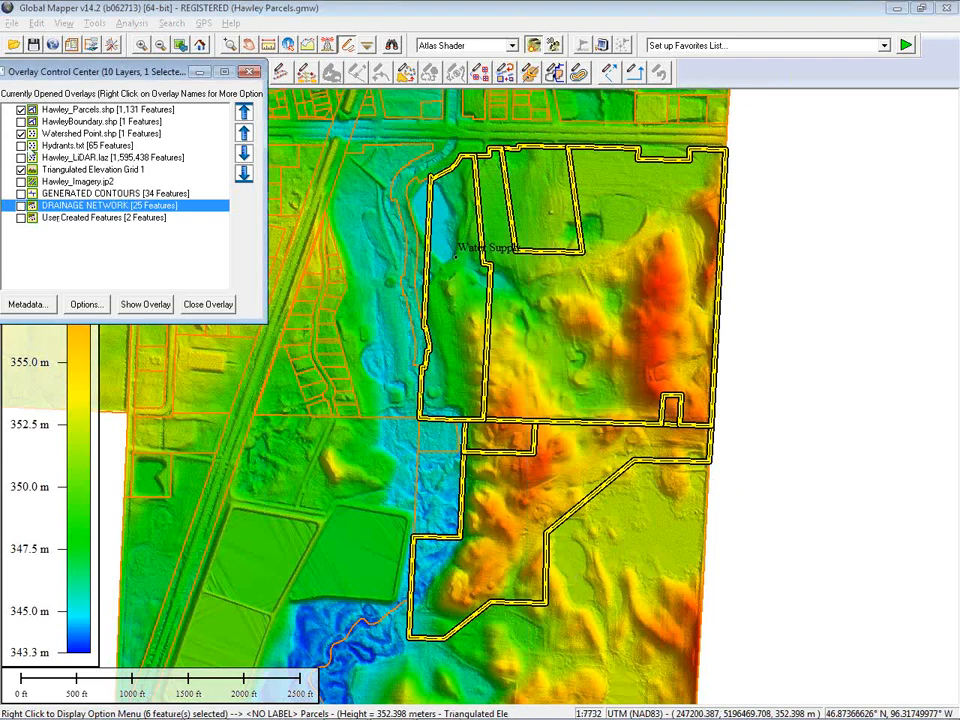
click(18, 133)
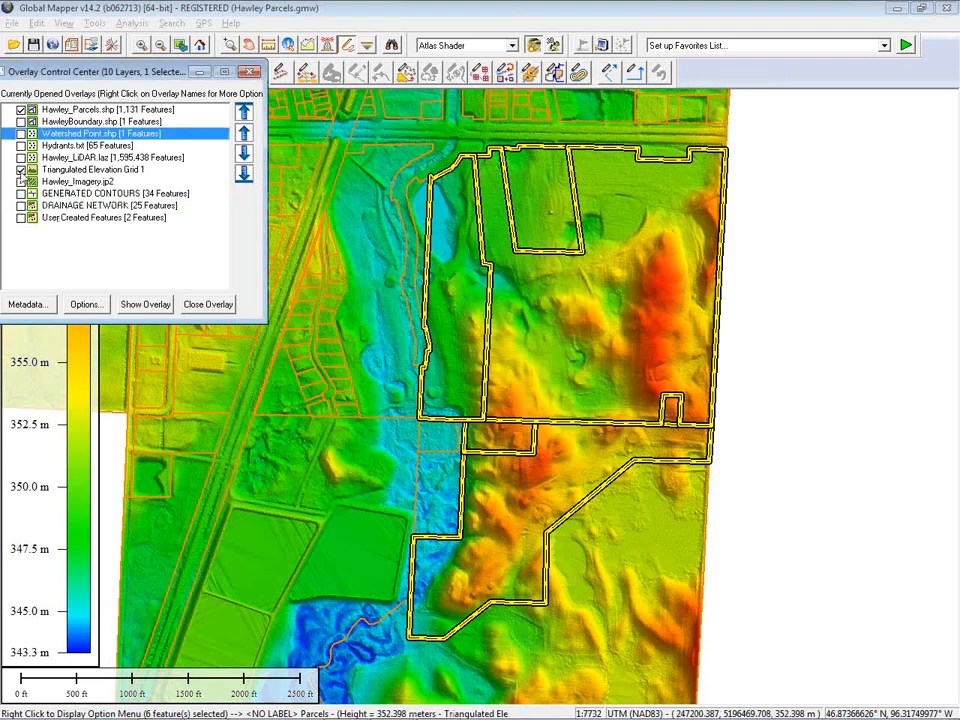
click(21, 169)
click(62, 110)
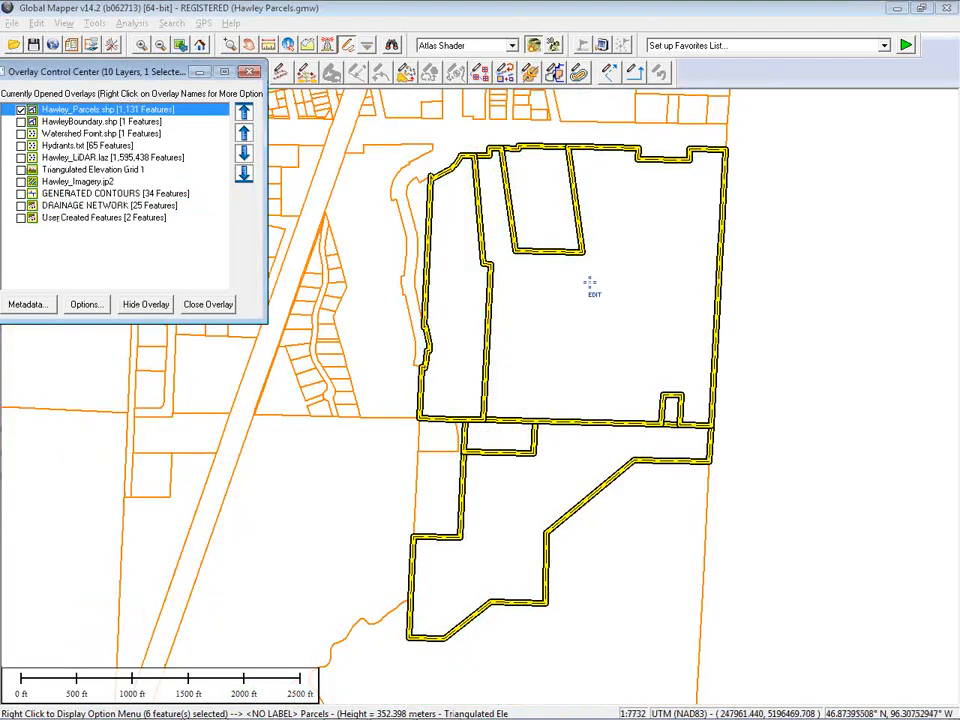
Clear the parcel selection, zoom out to the full parcel extent and close the overlay control center
click(881, 350)
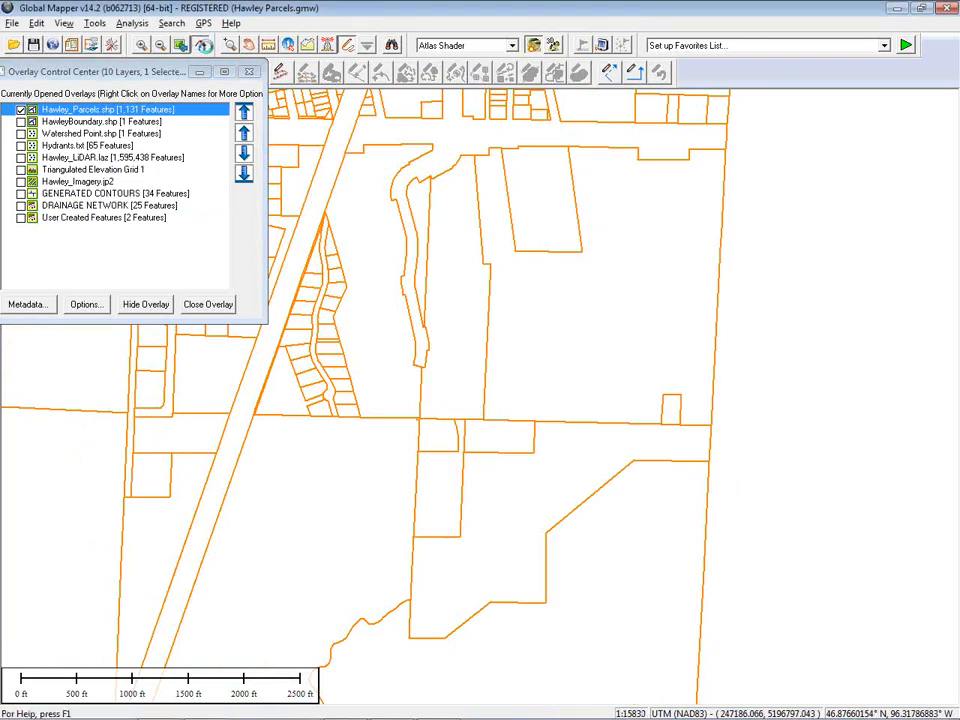
click(159, 45)
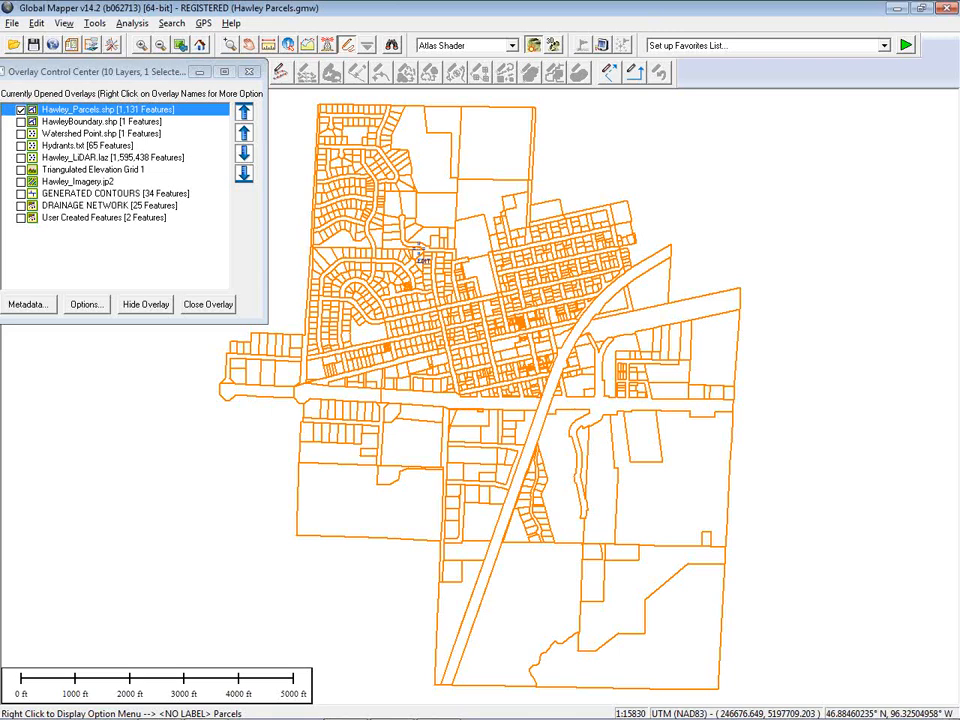
click(249, 71)
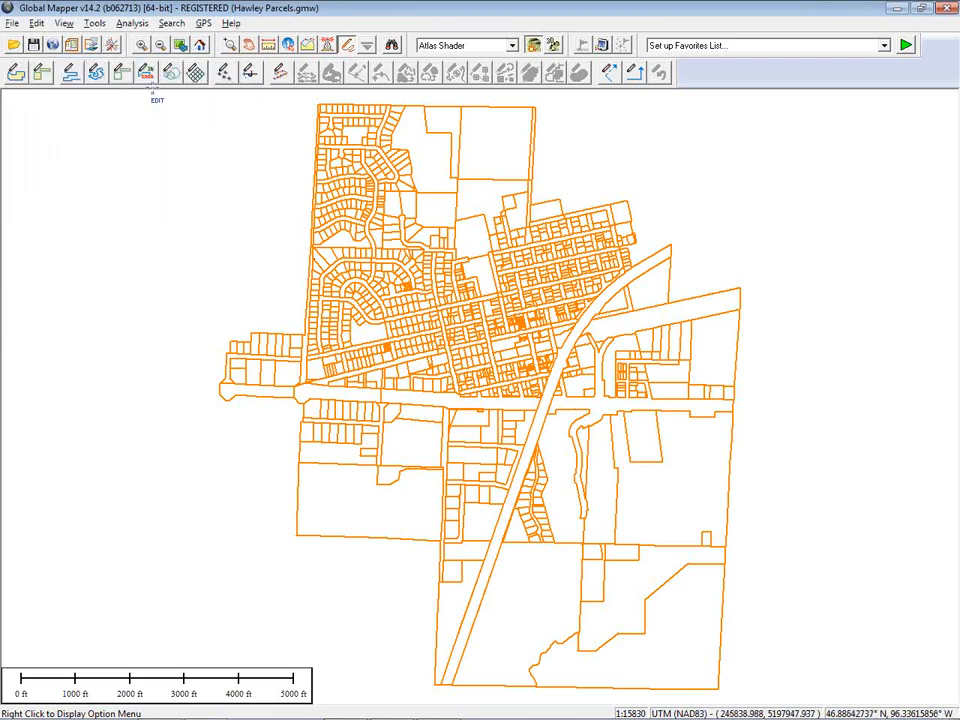
Open the map layout setup to review its scale, legend and margin options, then close it
click(72, 46)
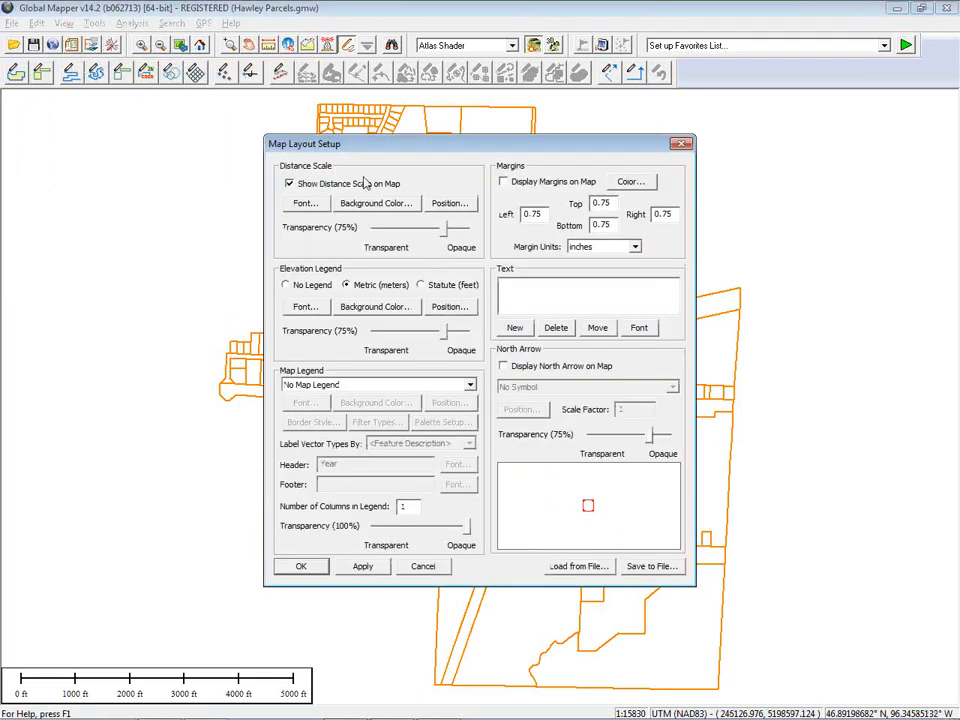
click(531, 302)
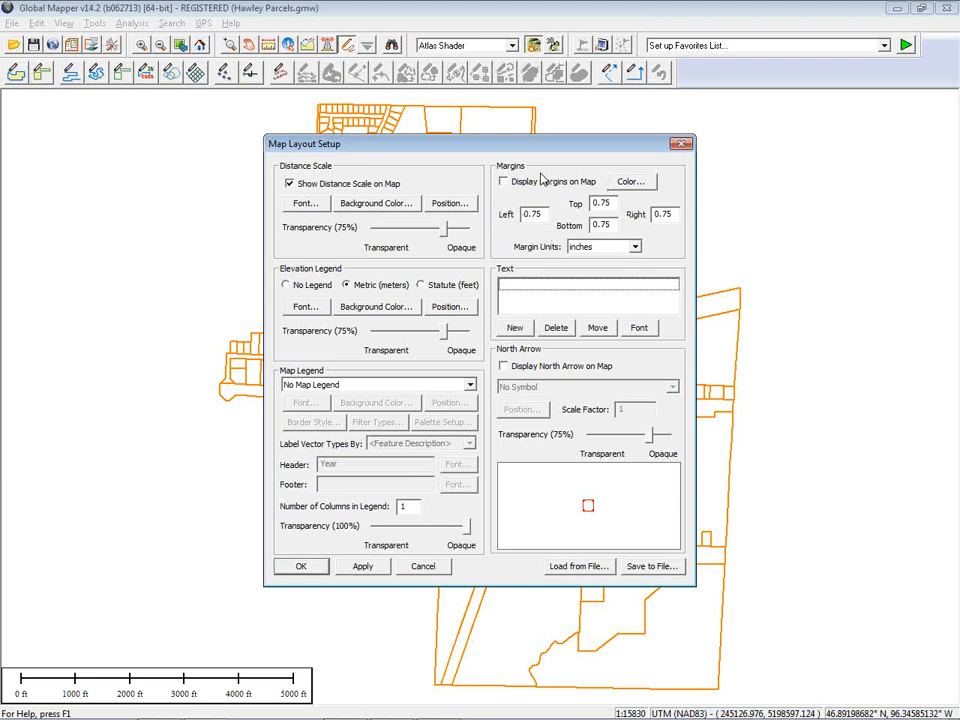
click(684, 146)
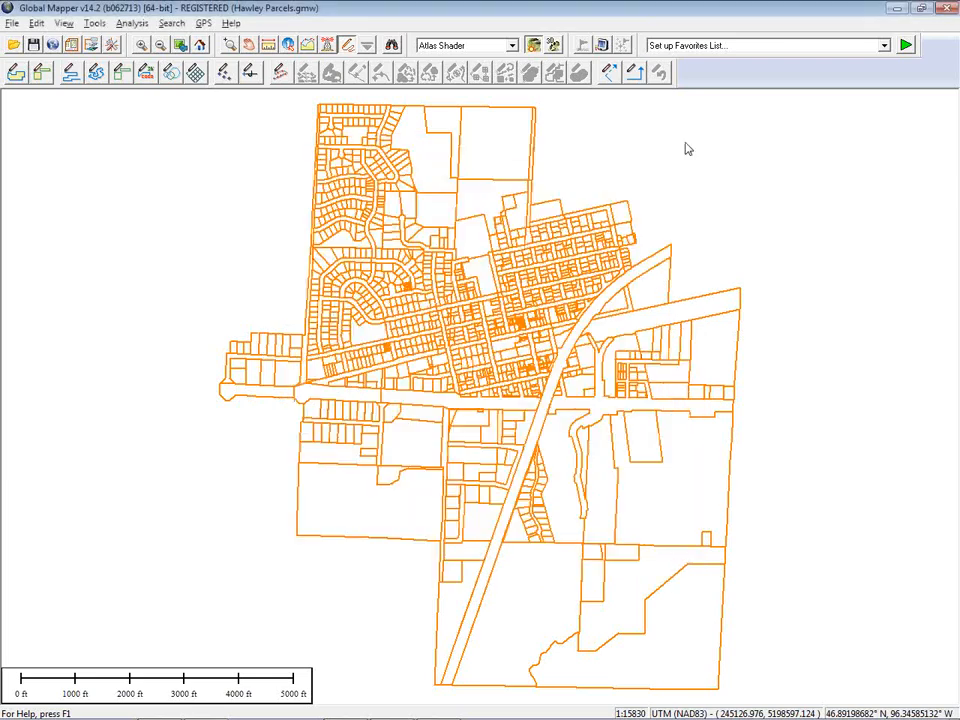
Open the PDF export options for the parcels map
click(10, 23)
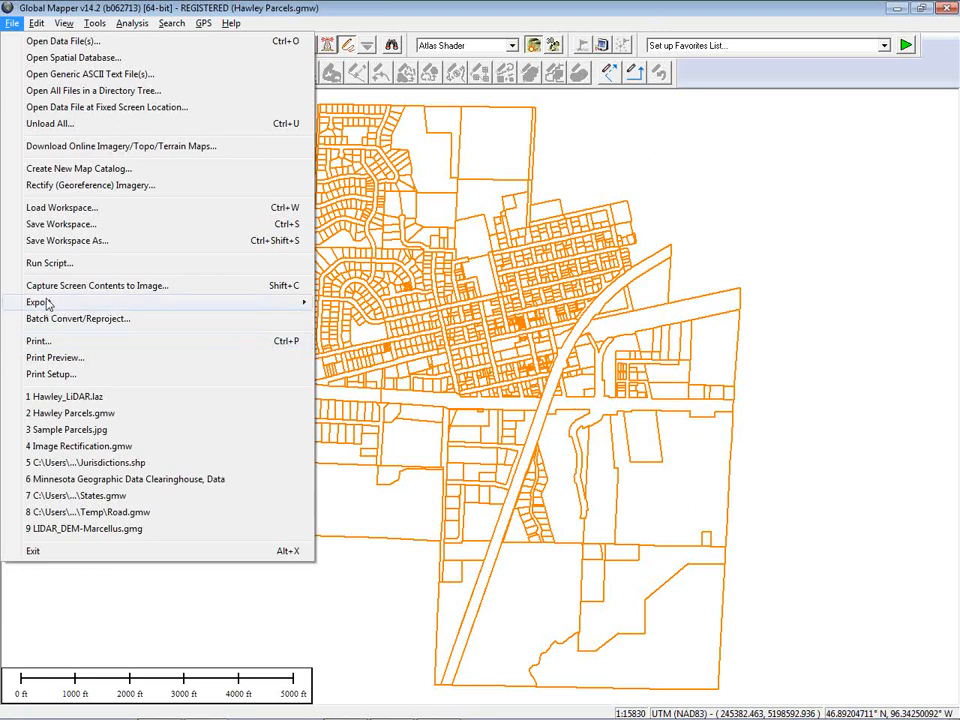
mouse_move(60, 306)
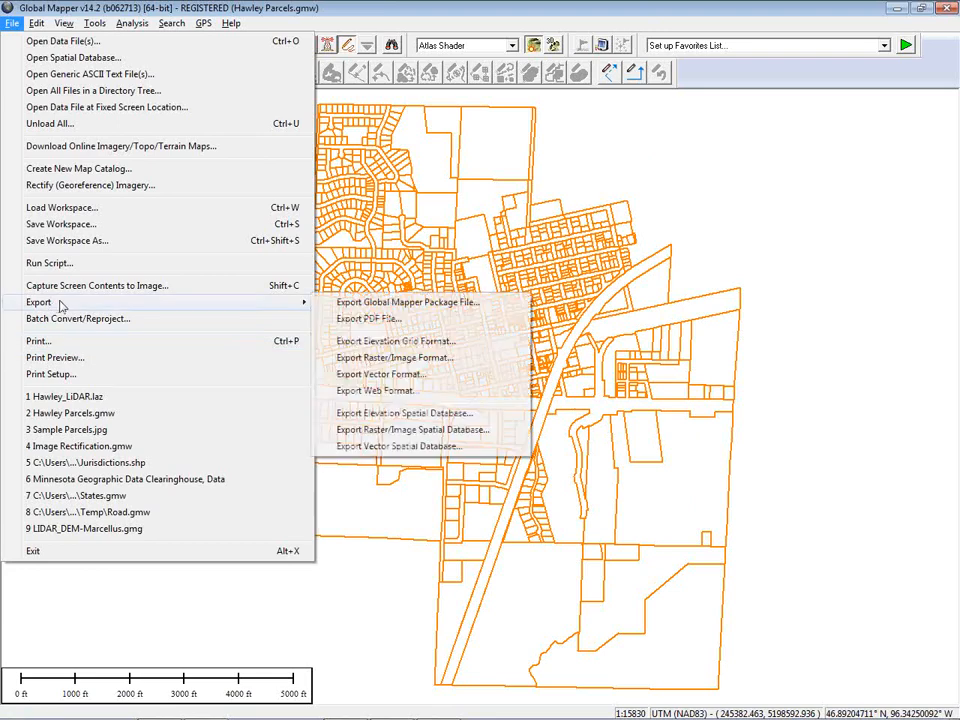
click(404, 320)
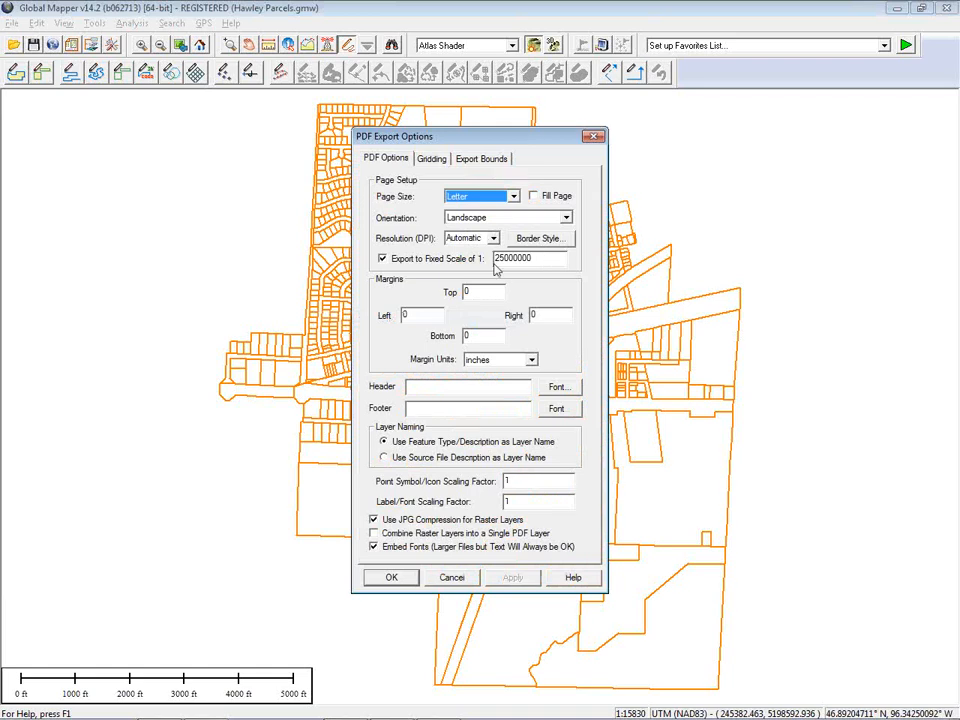
drag(435, 140, 144, 130)
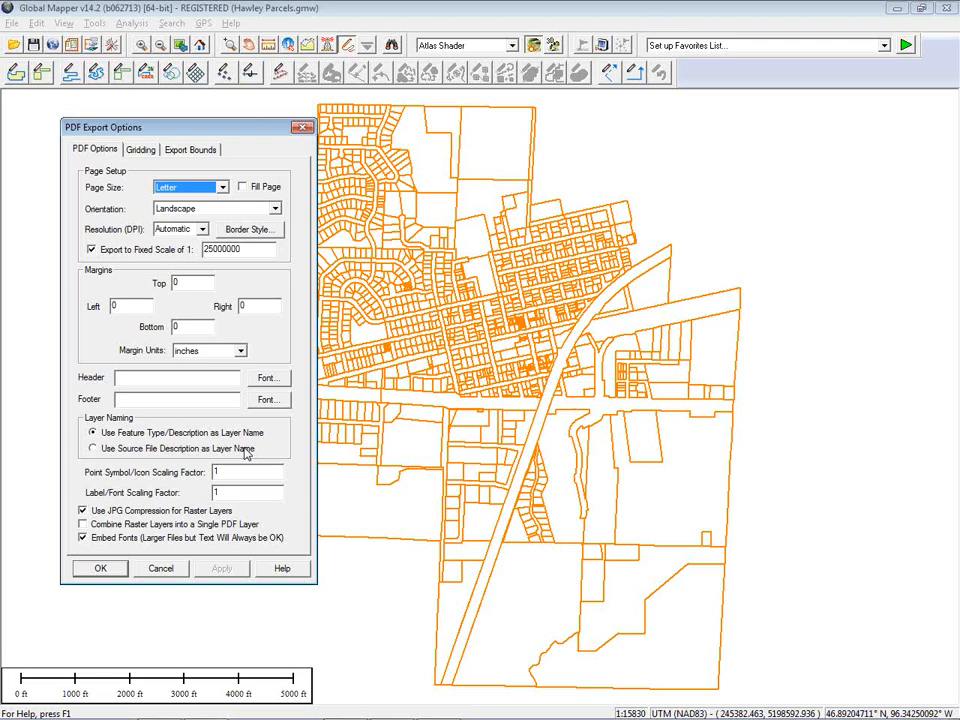
Cancel the PDF export and browse the vector and other export format options without exporting anything
click(180, 567)
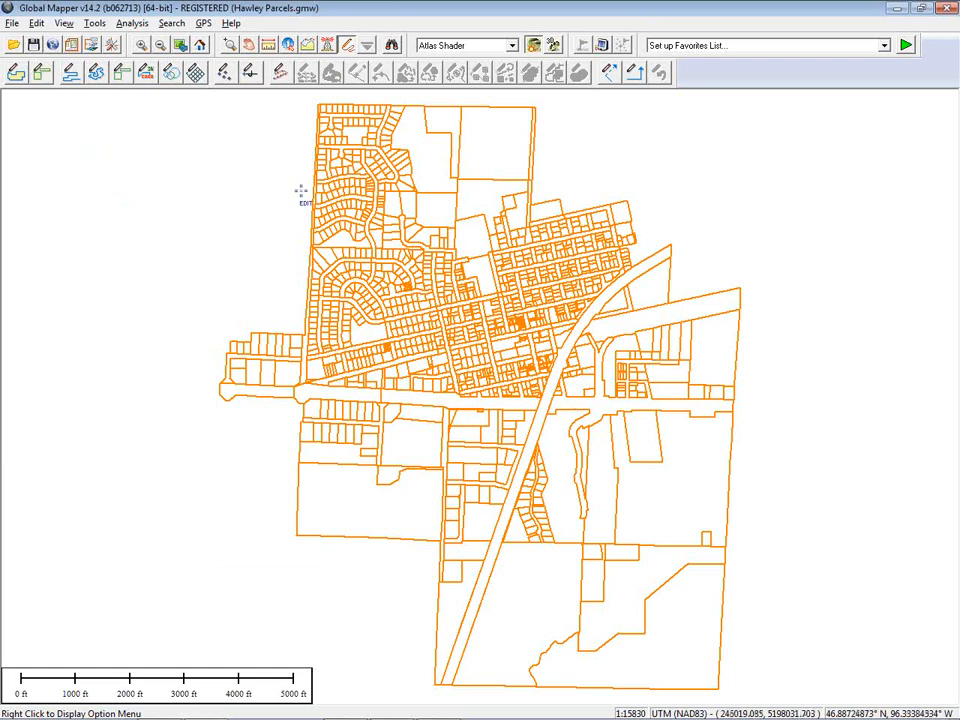
click(10, 23)
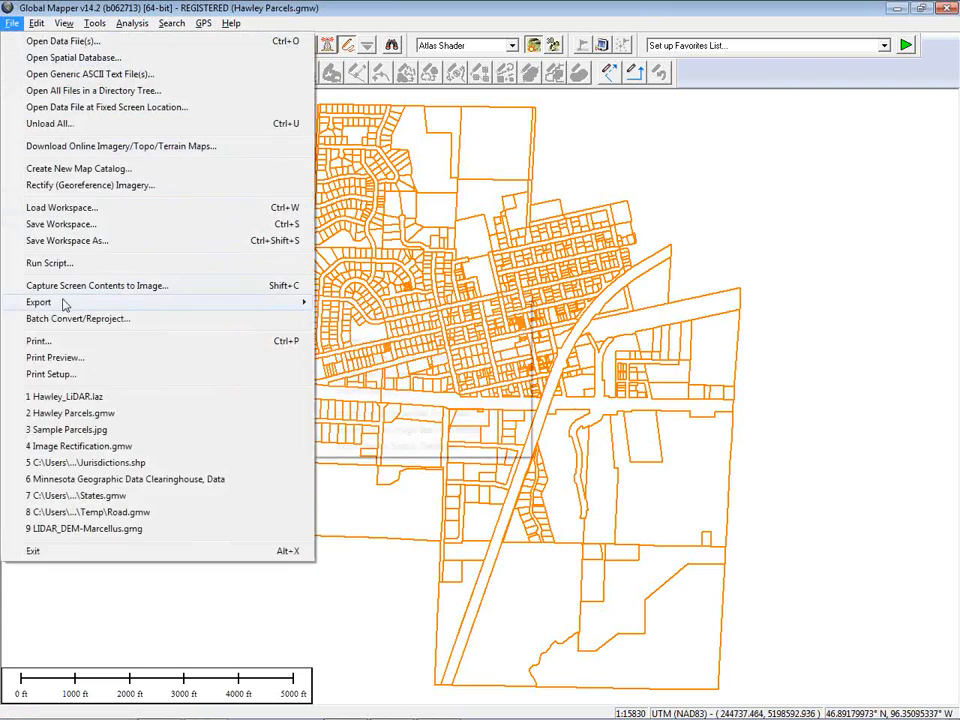
mouse_move(63, 304)
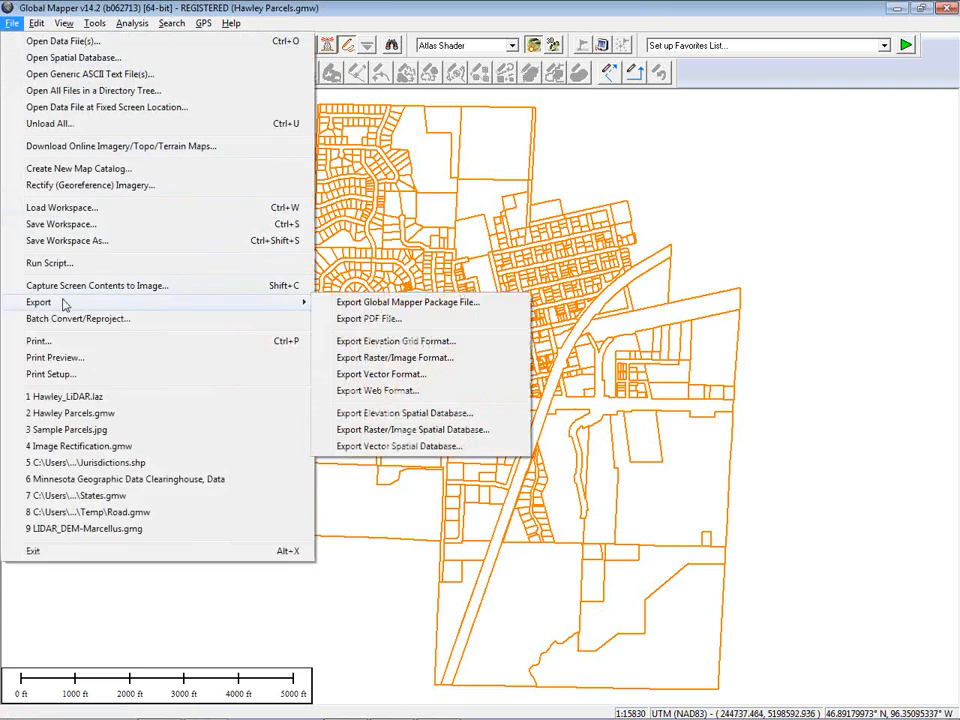
click(378, 375)
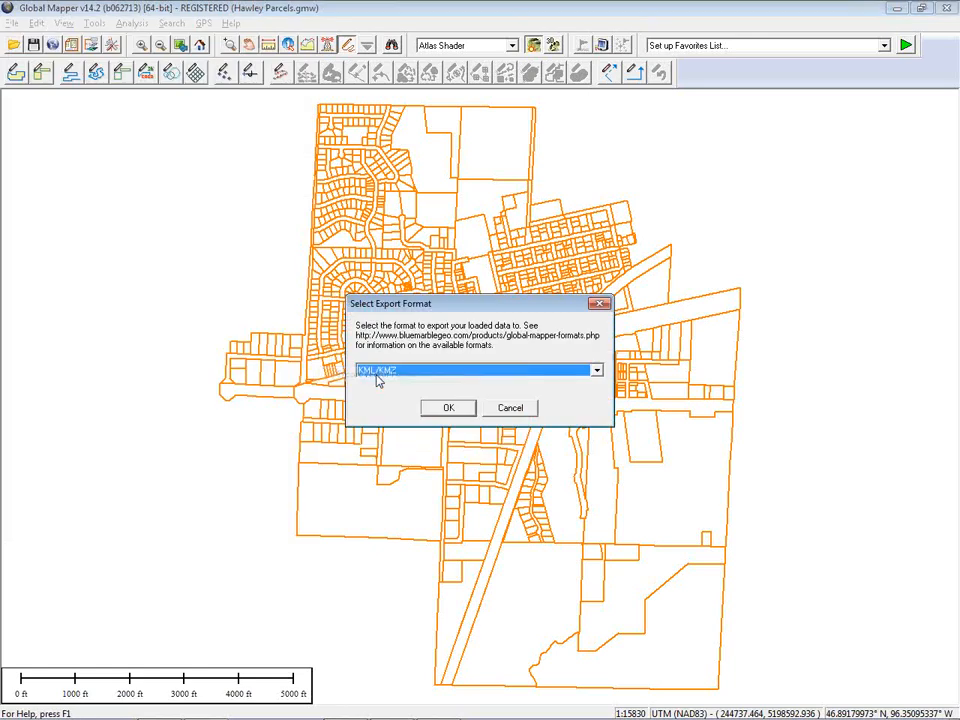
click(431, 375)
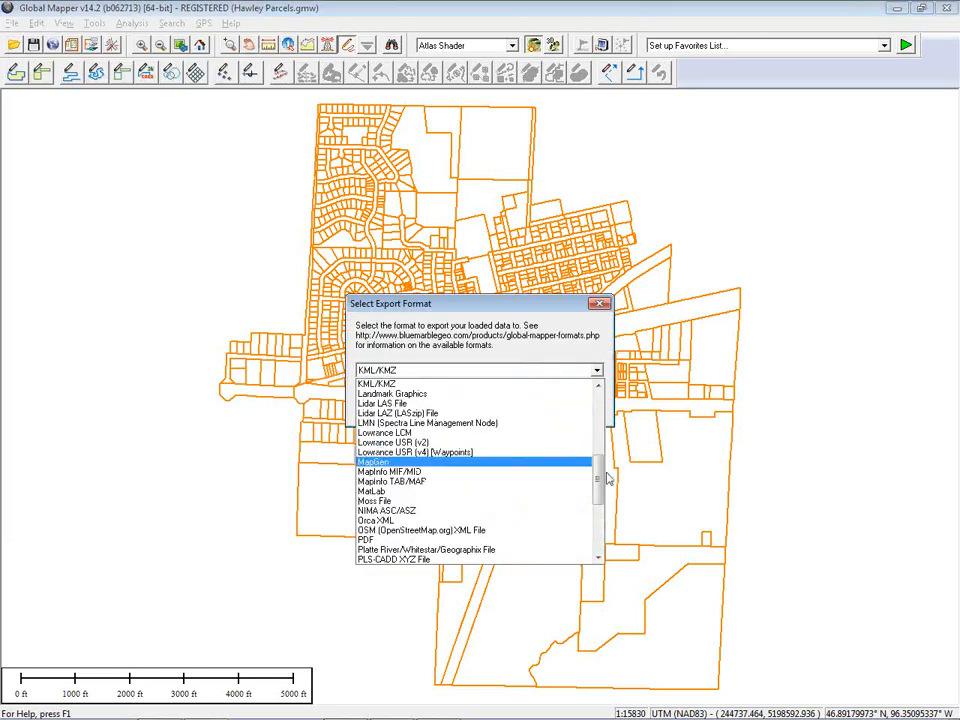
mouse_move(600, 505)
mouse_down()
mouse_move(599, 420)
mouse_move(597, 524)
mouse_up()
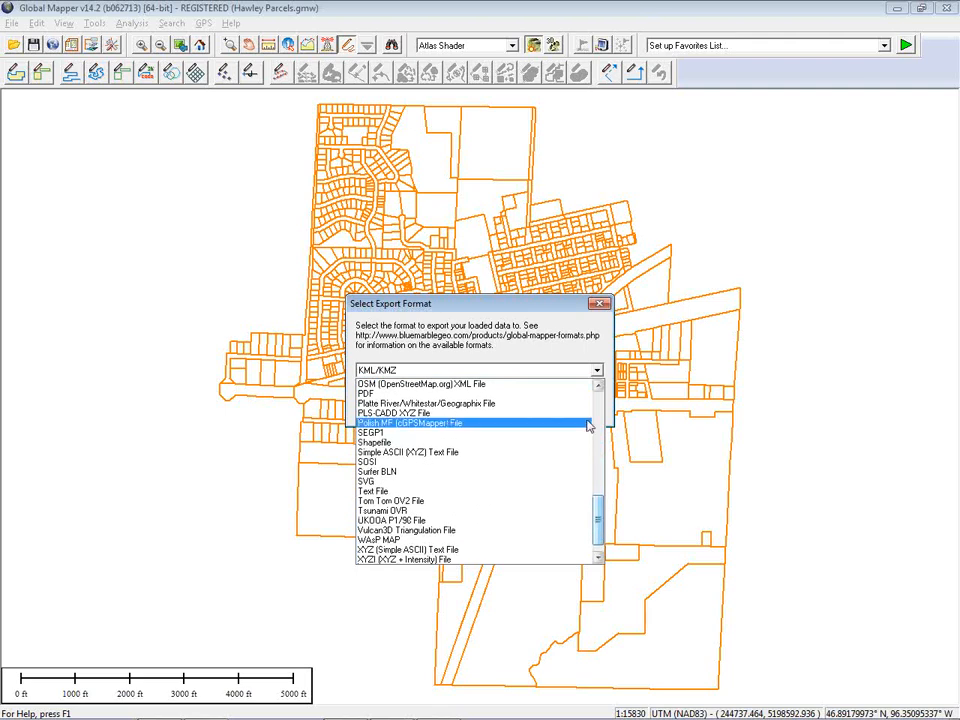
click(559, 340)
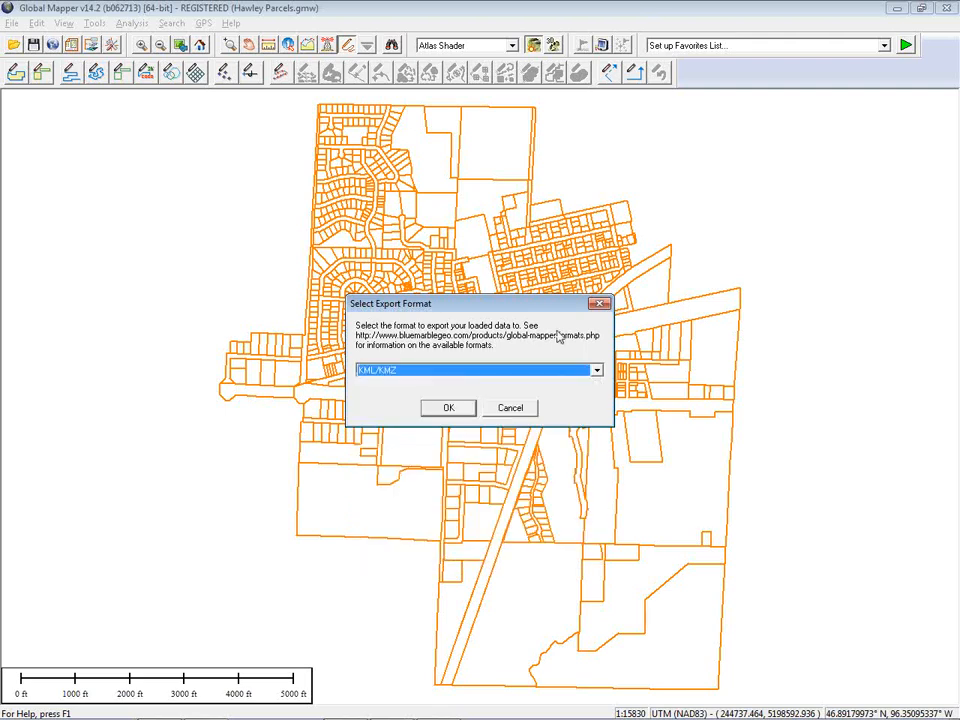
click(515, 408)
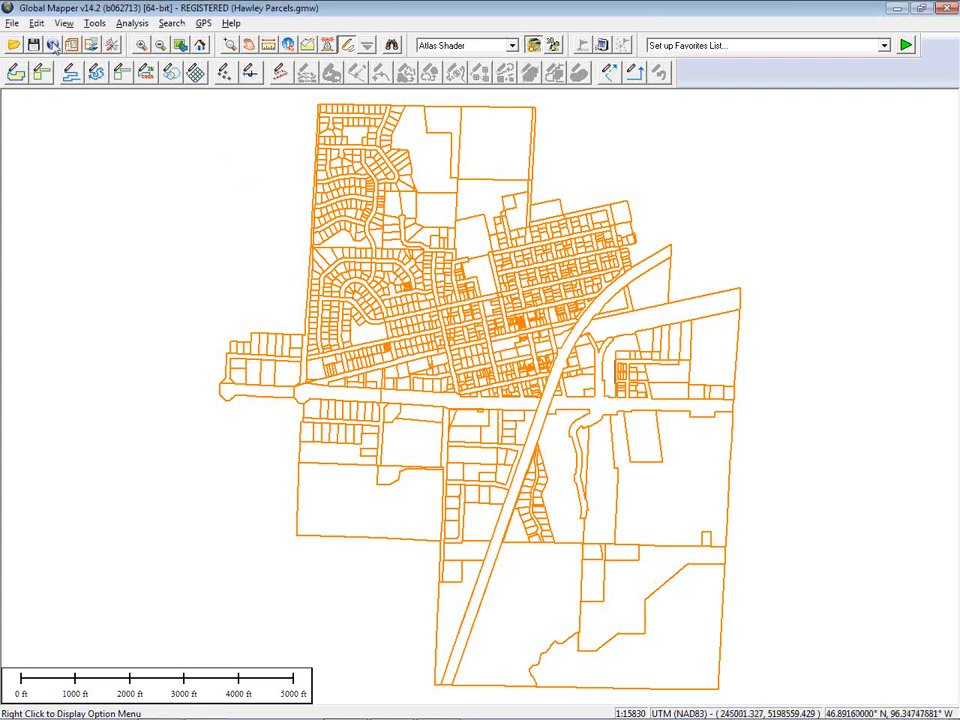
click(12, 22)
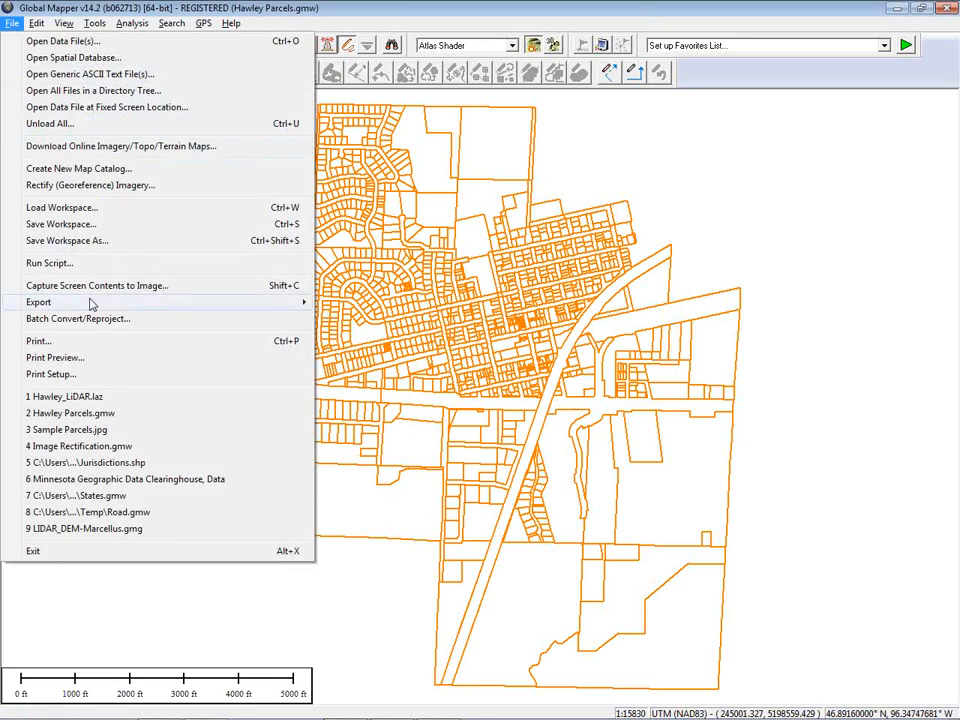
mouse_move(100, 302)
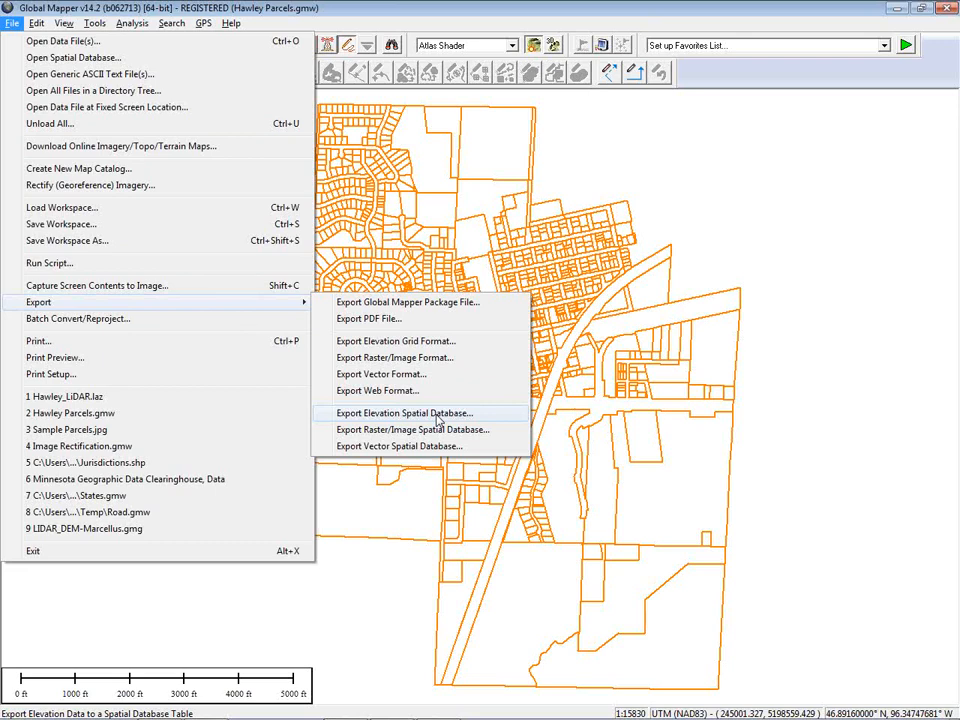
key(Escape)
key(Escape)
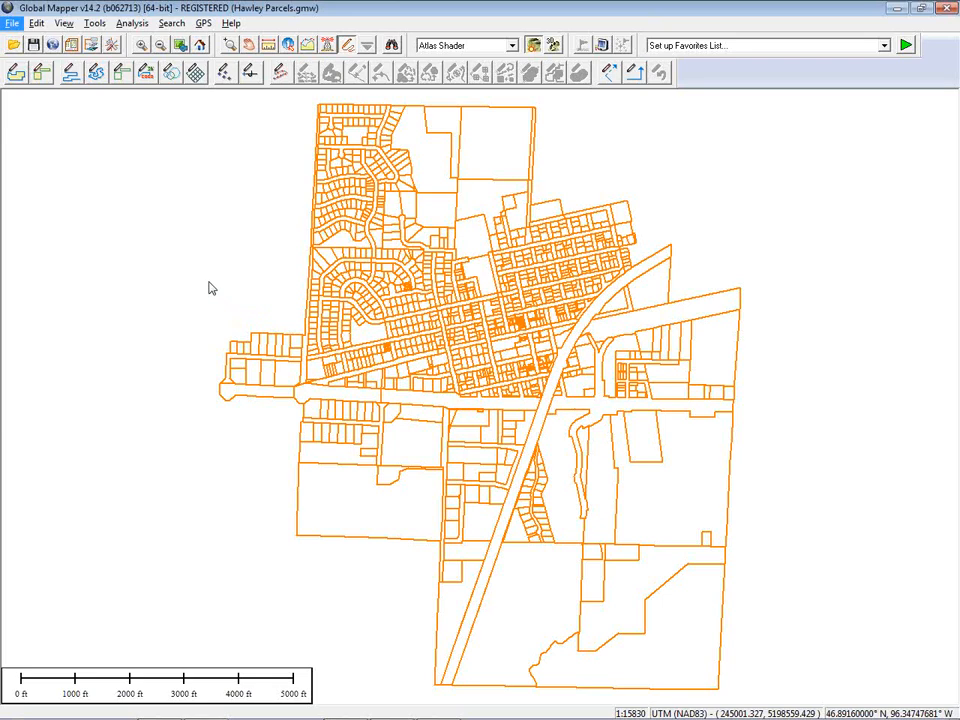
Start a web-format export of the parcels using the KML/KMZ (Vector Data Only) format
click(13, 24)
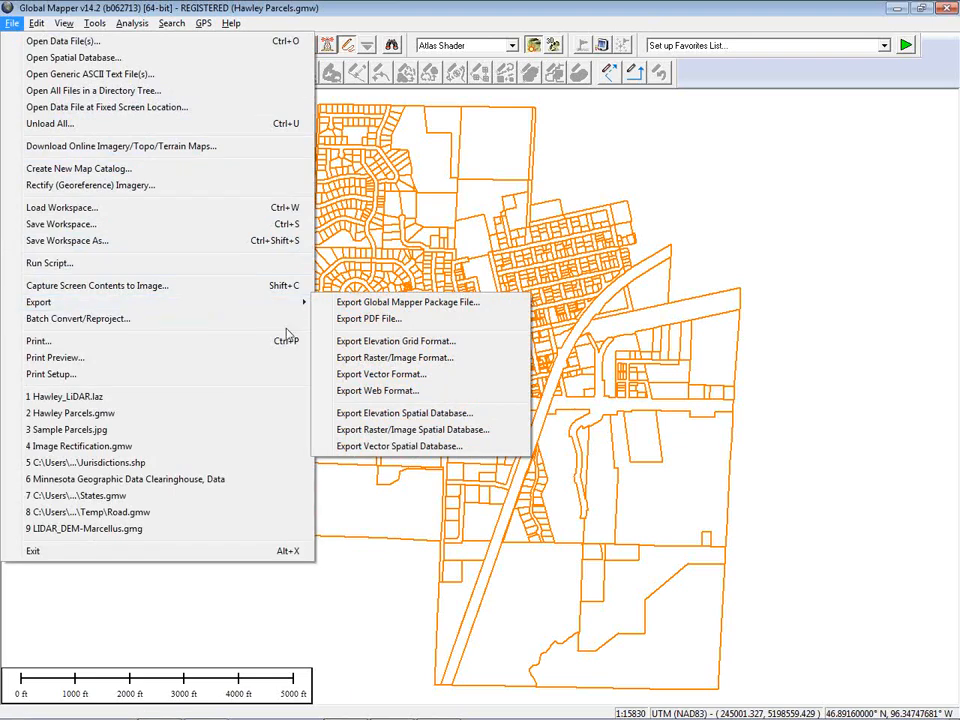
click(395, 397)
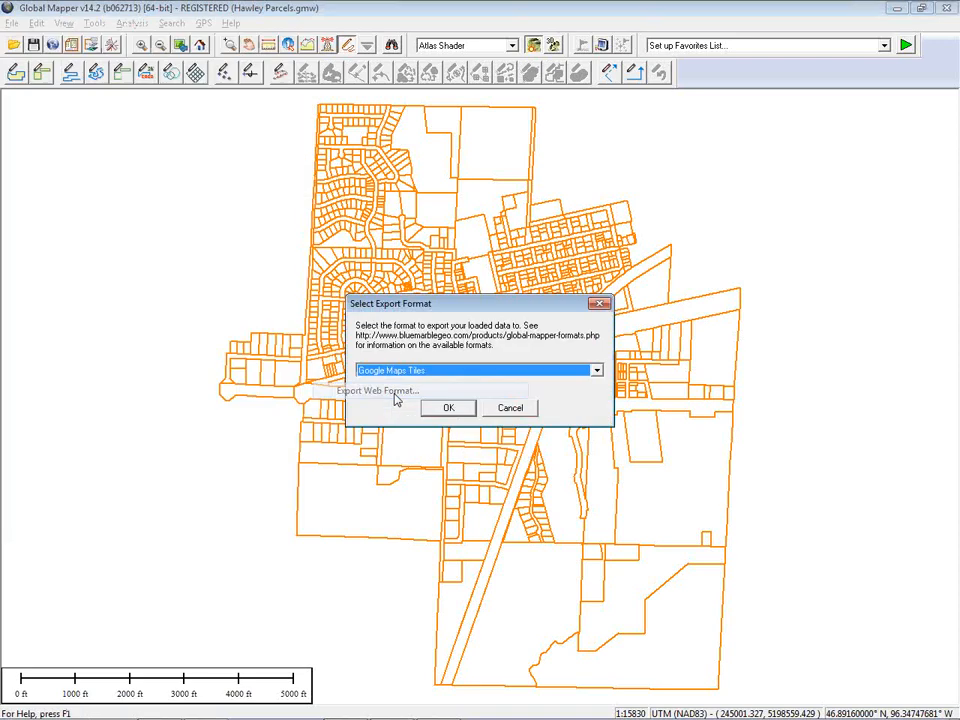
drag(483, 305, 479, 256)
click(489, 320)
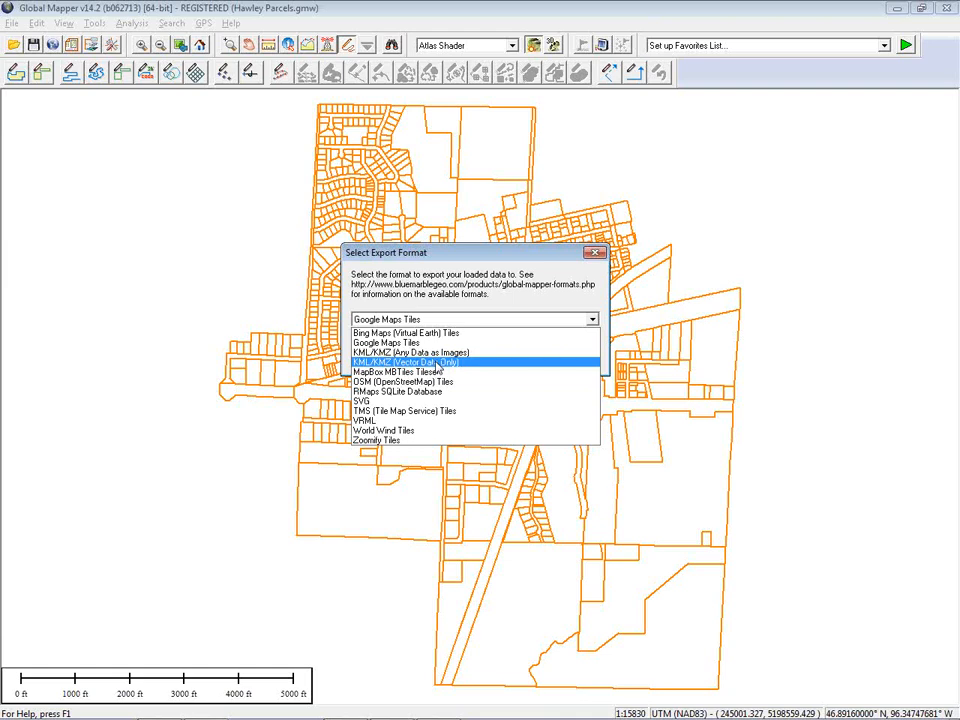
click(437, 362)
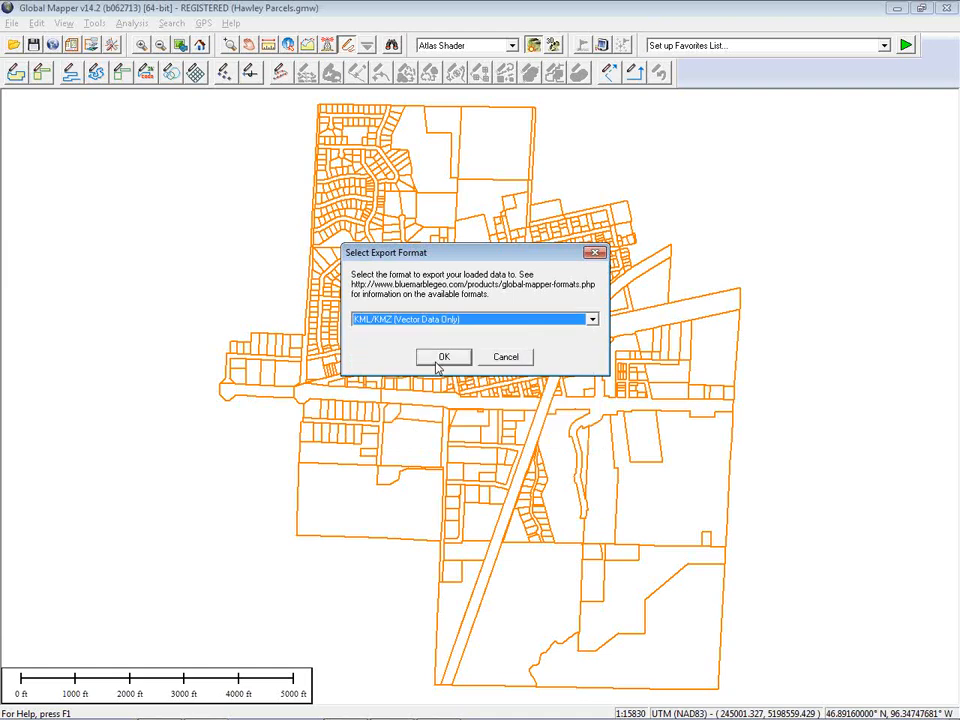
click(443, 359)
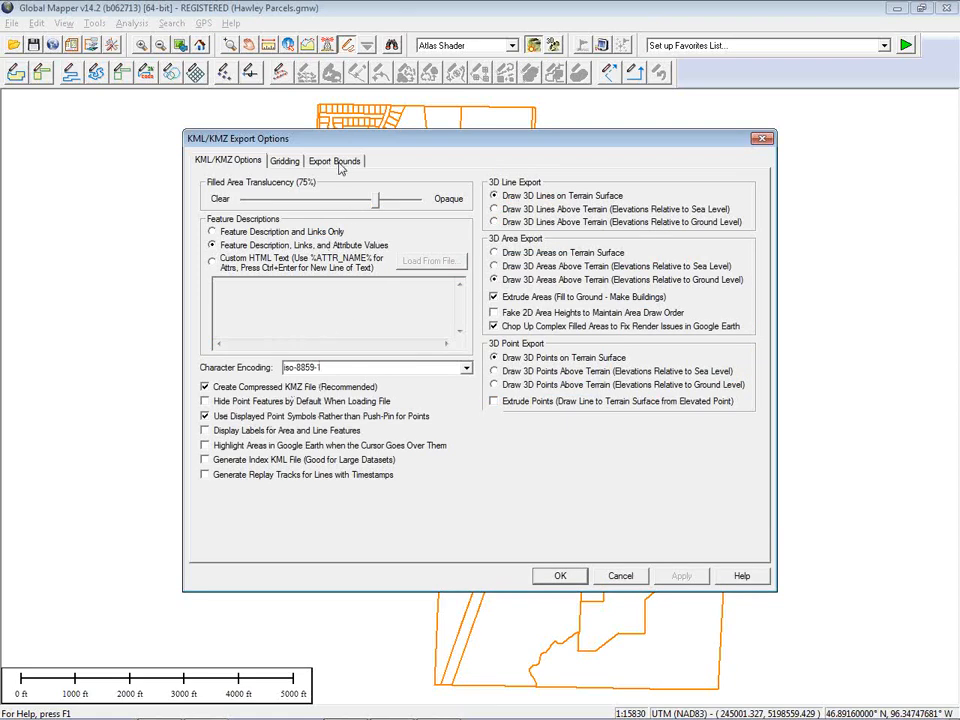
Set the KML export bounds by drawing a box on the parcels map and confirm the export options
click(340, 168)
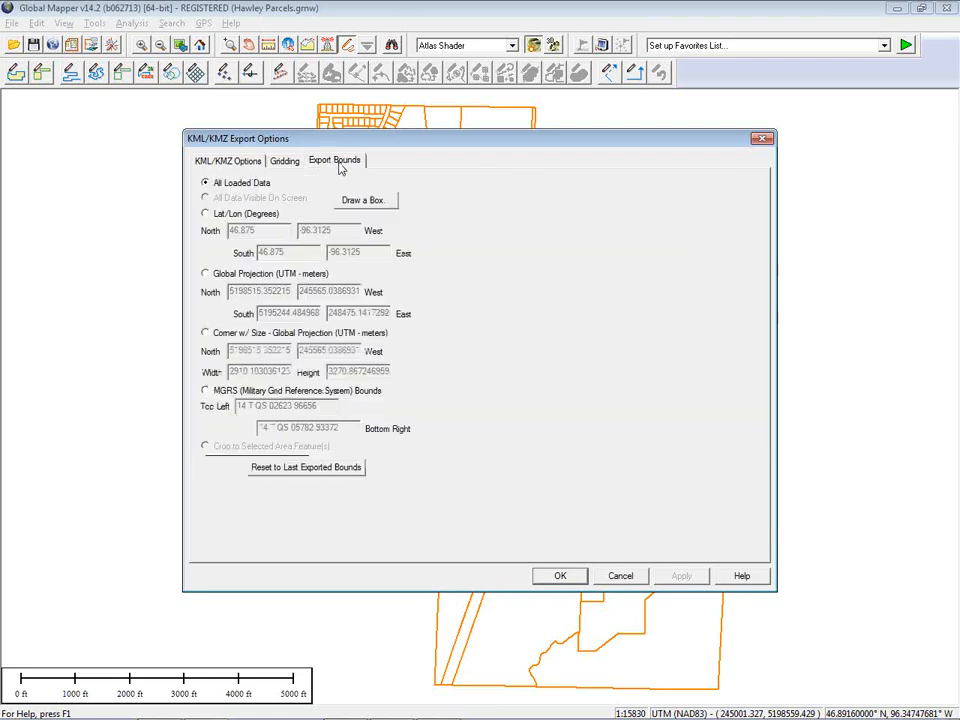
click(380, 202)
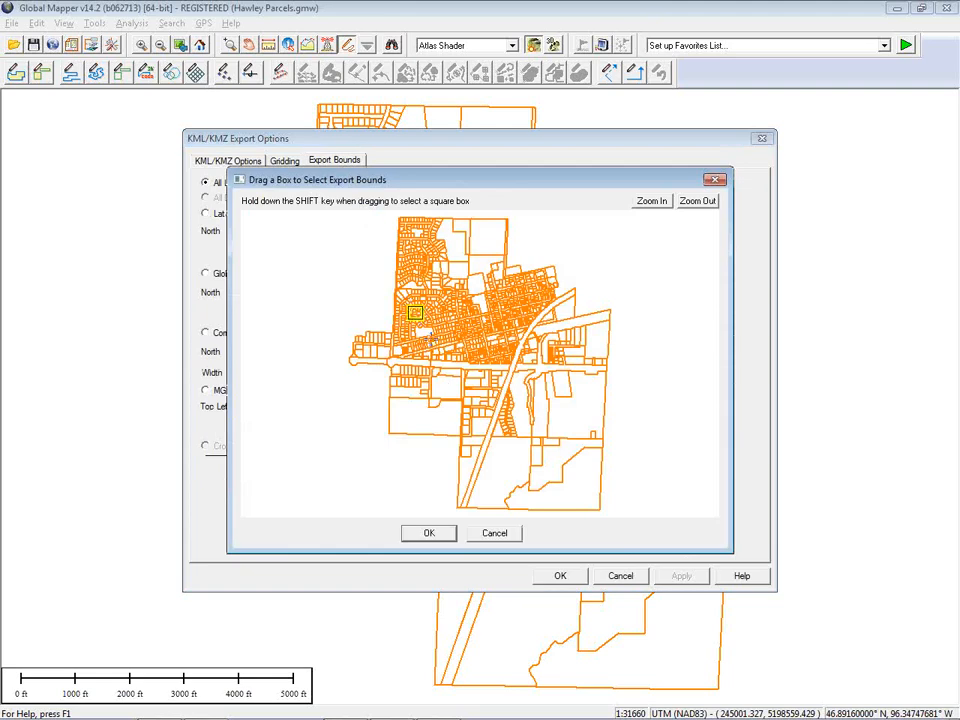
click(428, 534)
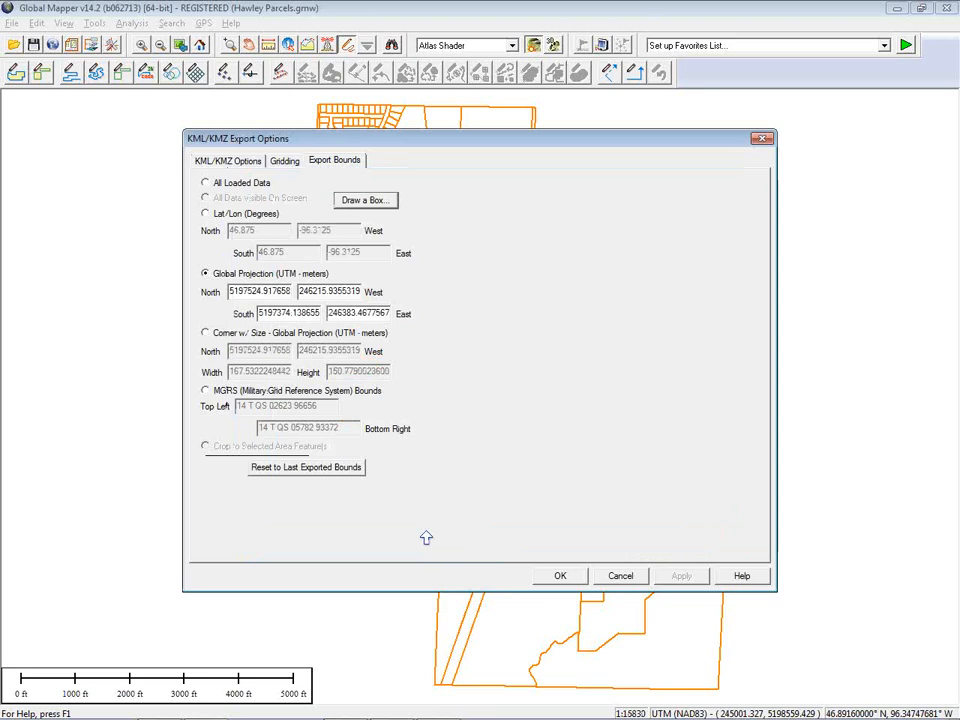
click(563, 577)
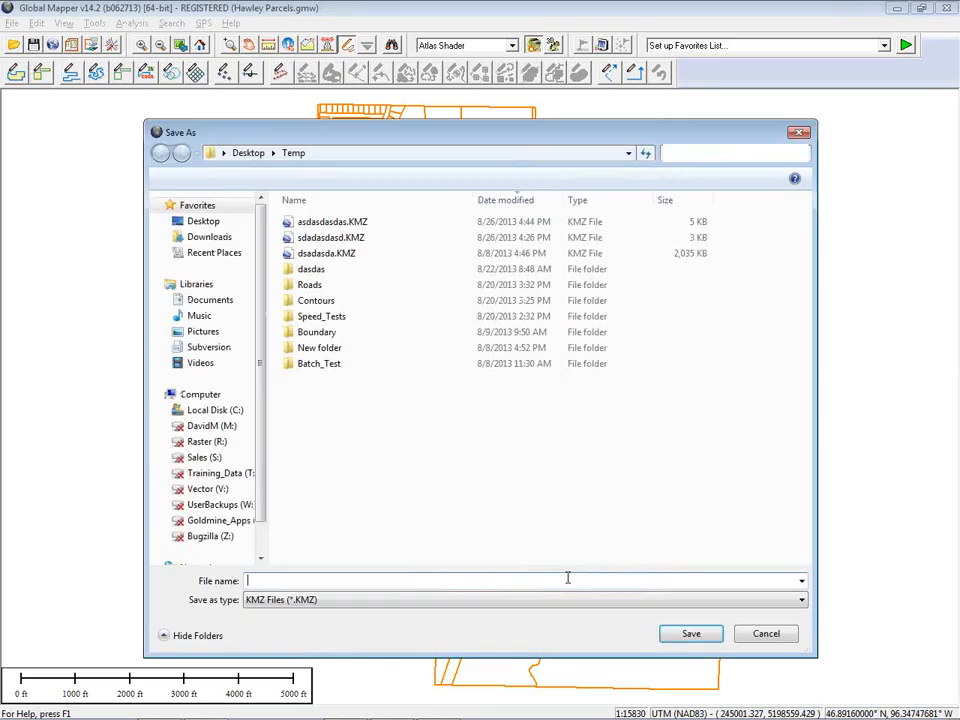
Save the KMZ export as Parcels on the Desktop
click(207, 221)
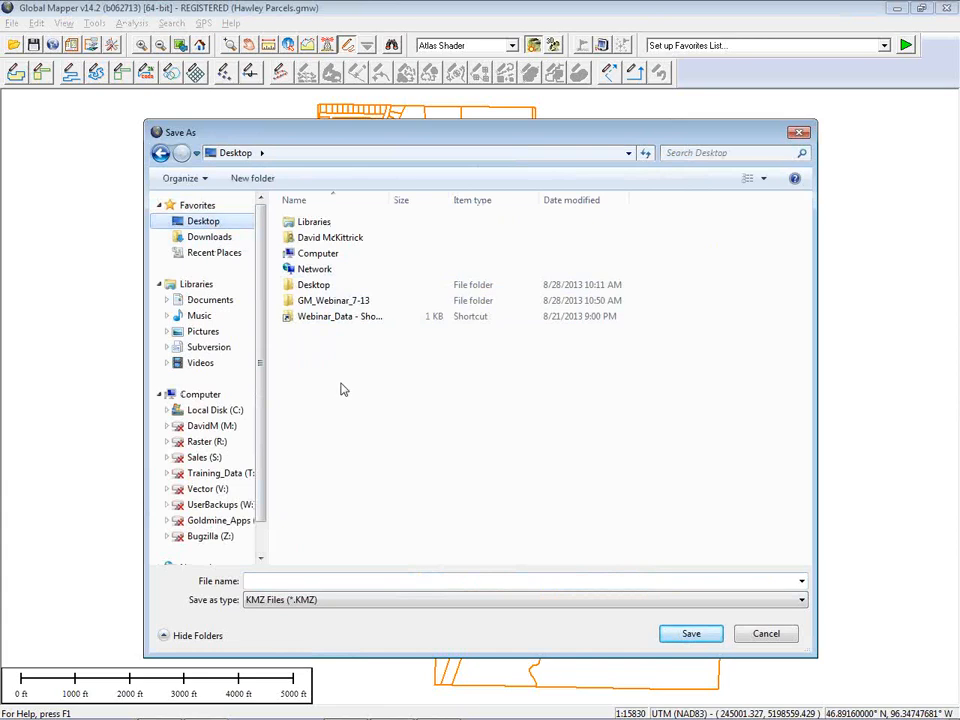
click(296, 583)
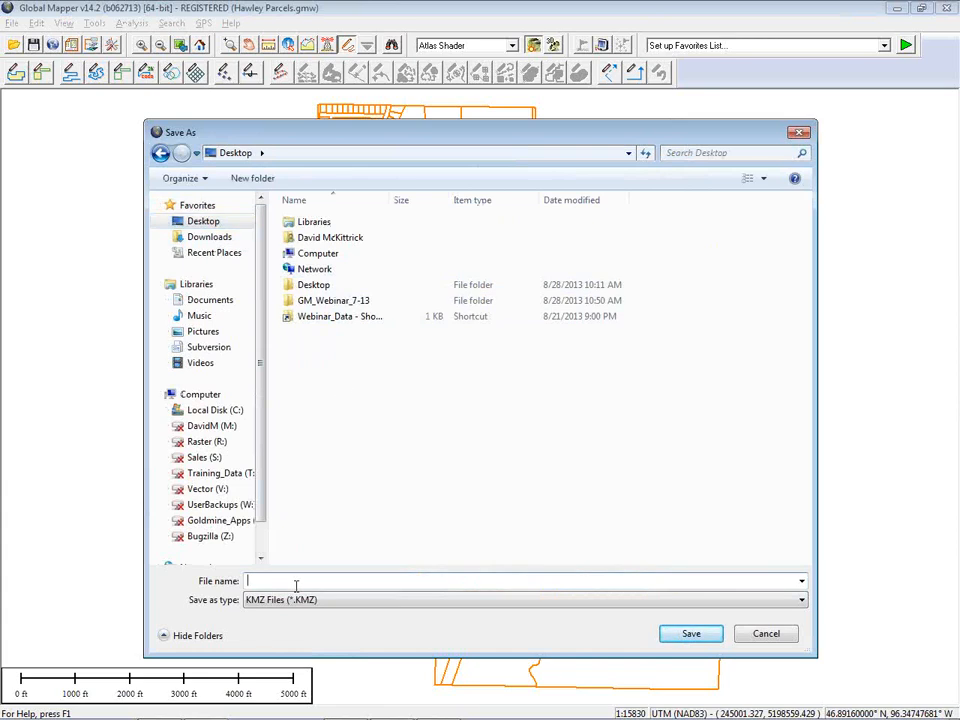
text(Parcels)
click(690, 634)
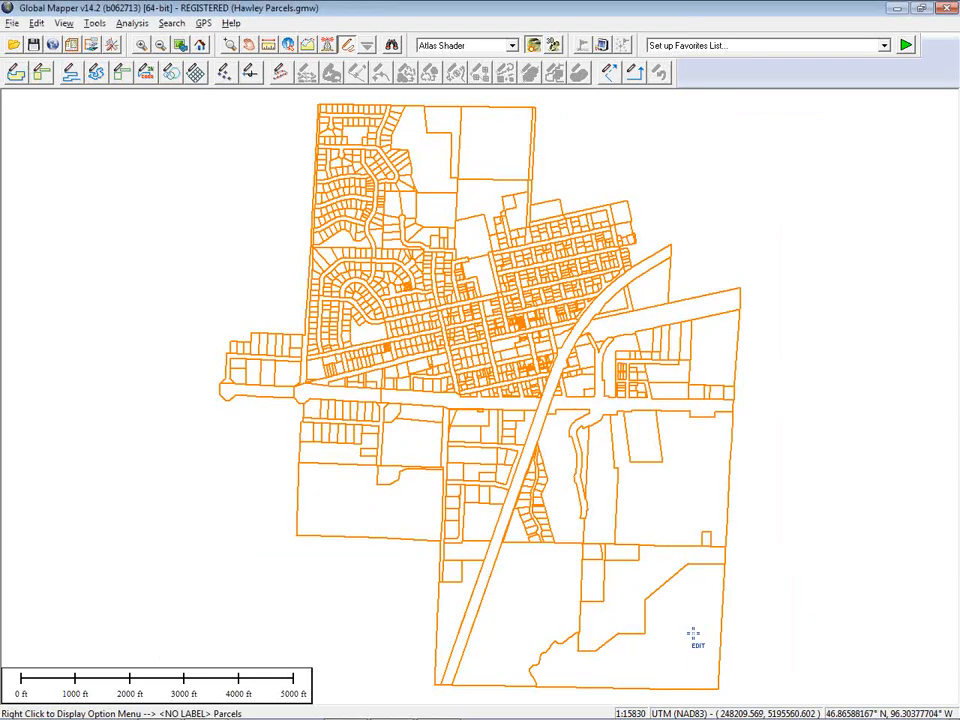
Switch to the browser's Google Maps tab and import Parcels.KMZ from the Desktop into the map
key(alt+Tab)
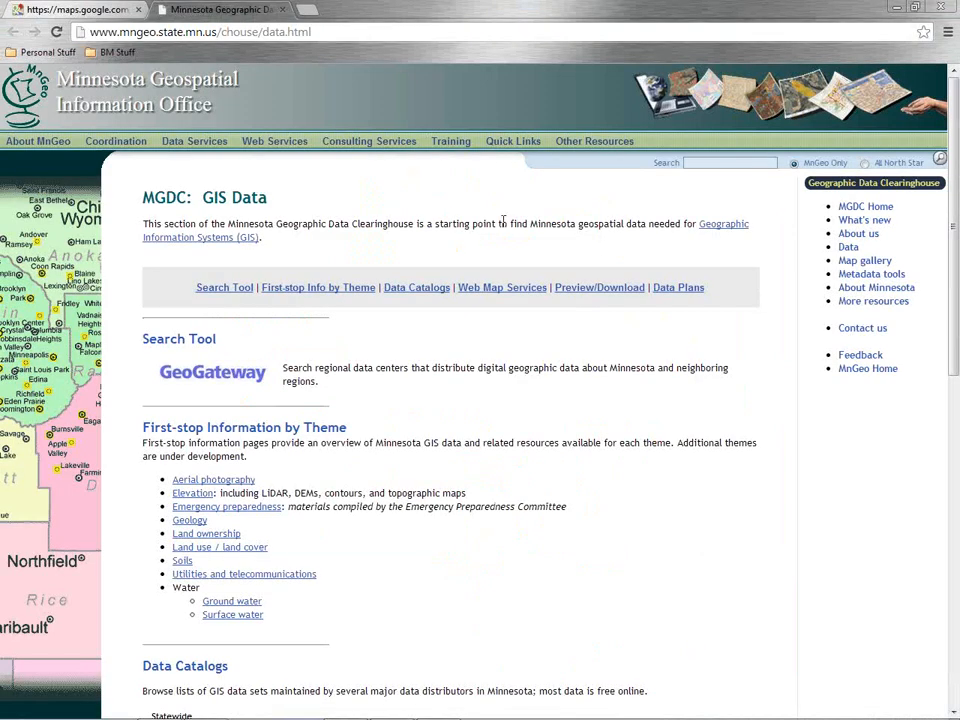
click(80, 12)
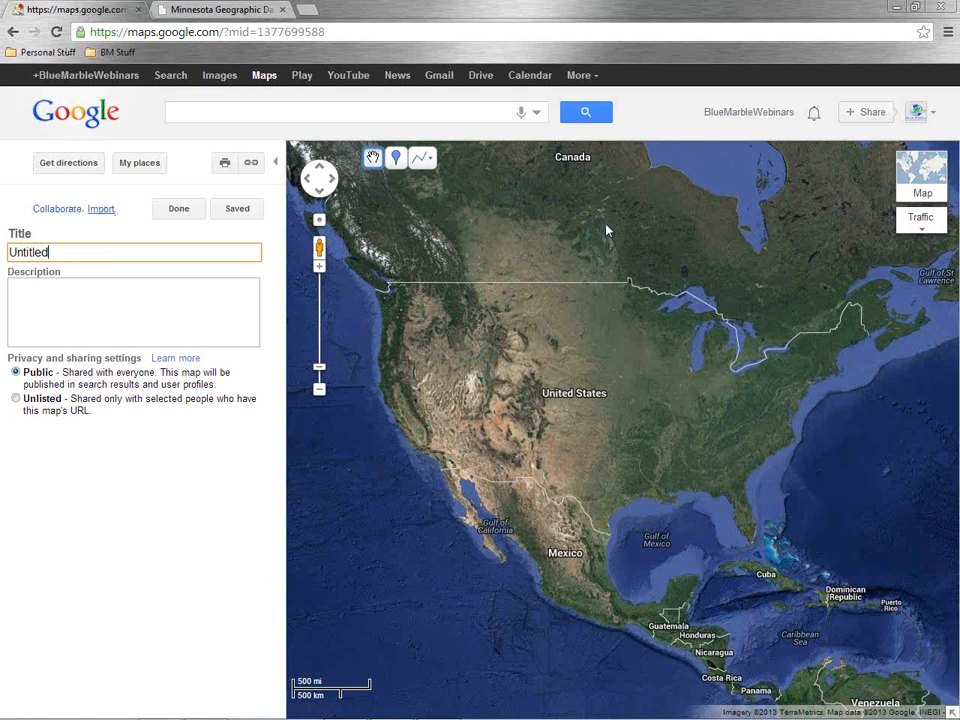
click(101, 210)
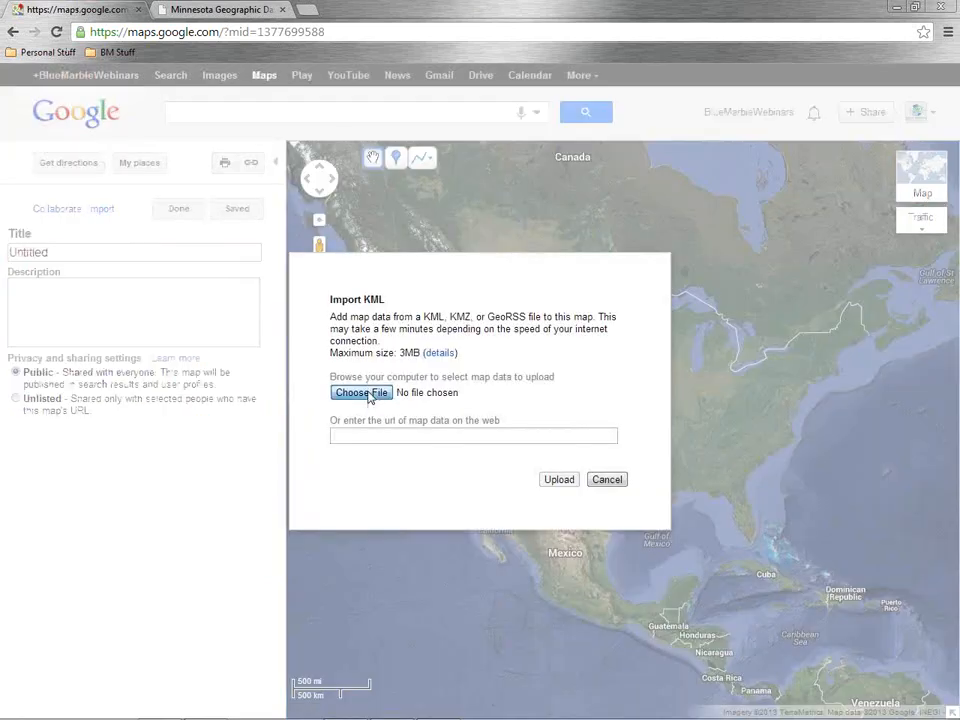
click(364, 393)
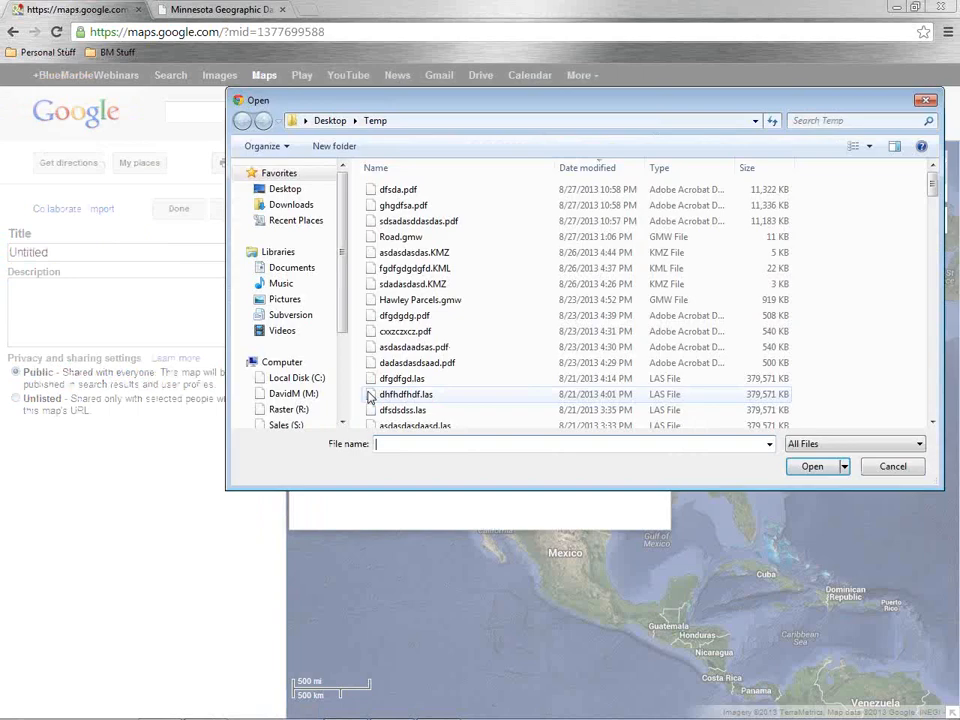
click(309, 192)
click(413, 288)
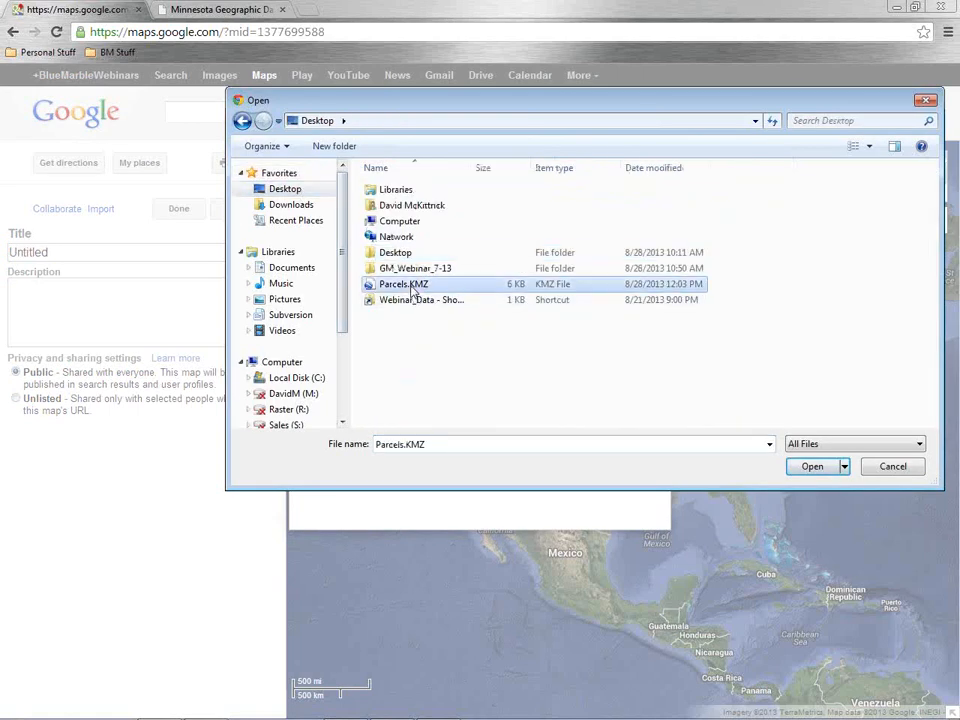
click(812, 467)
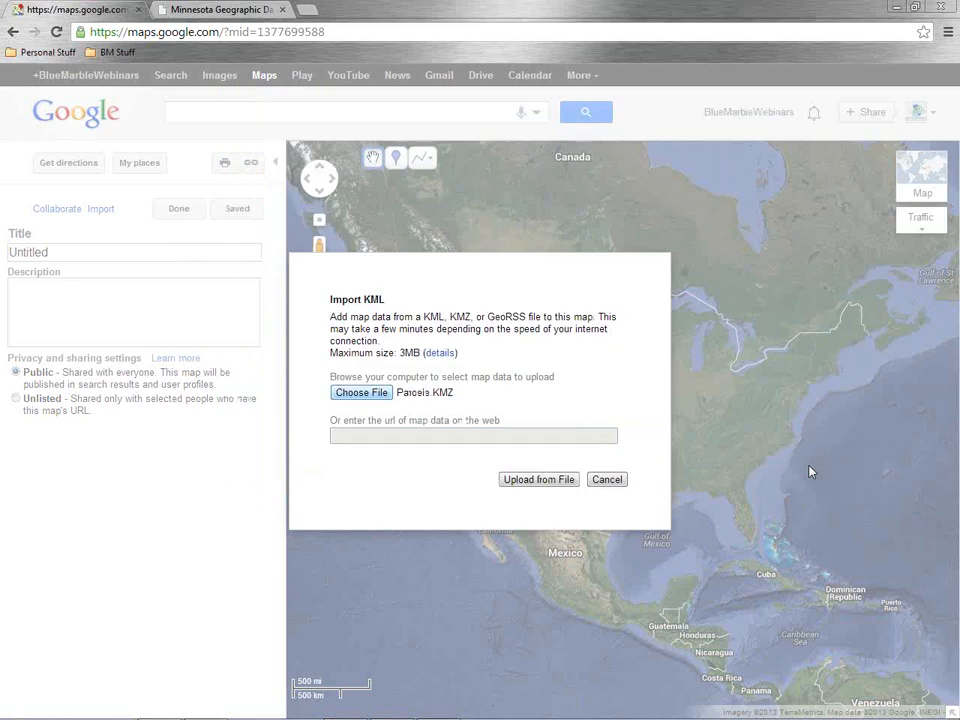
click(523, 482)
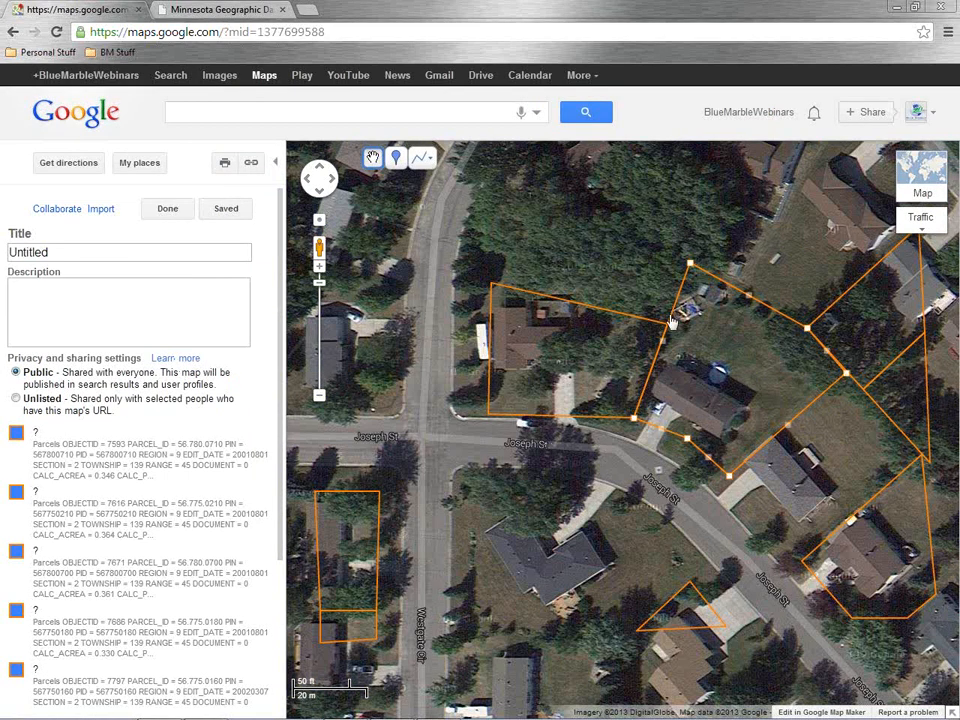
Try to open the map's share link in a new browser tab, then switch to the Minnesota clearinghouse tab
click(251, 163)
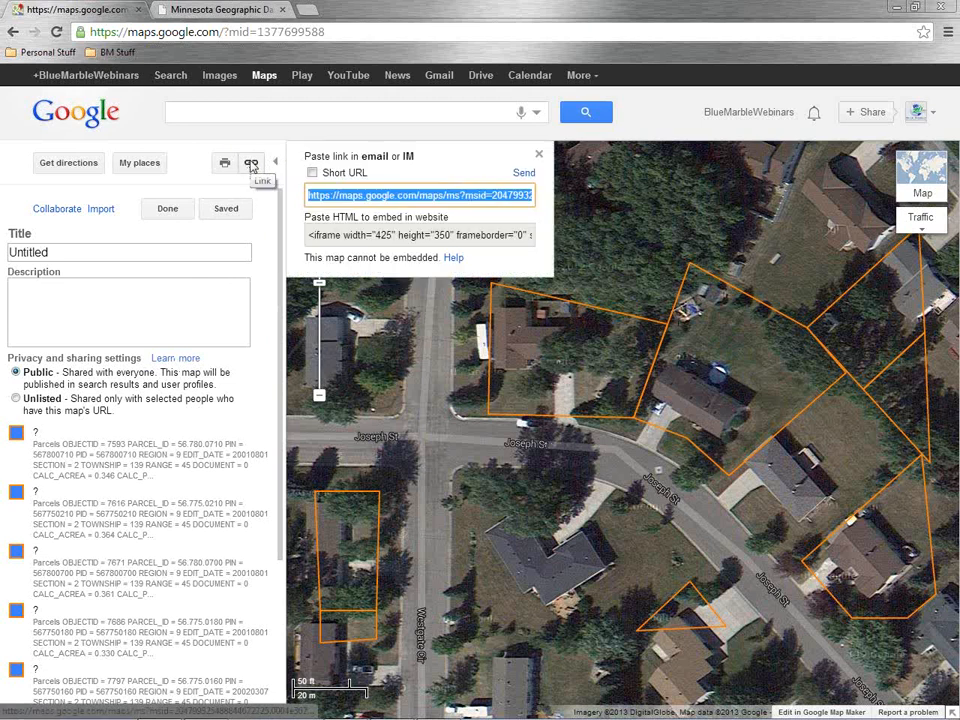
key(ctrl+v)
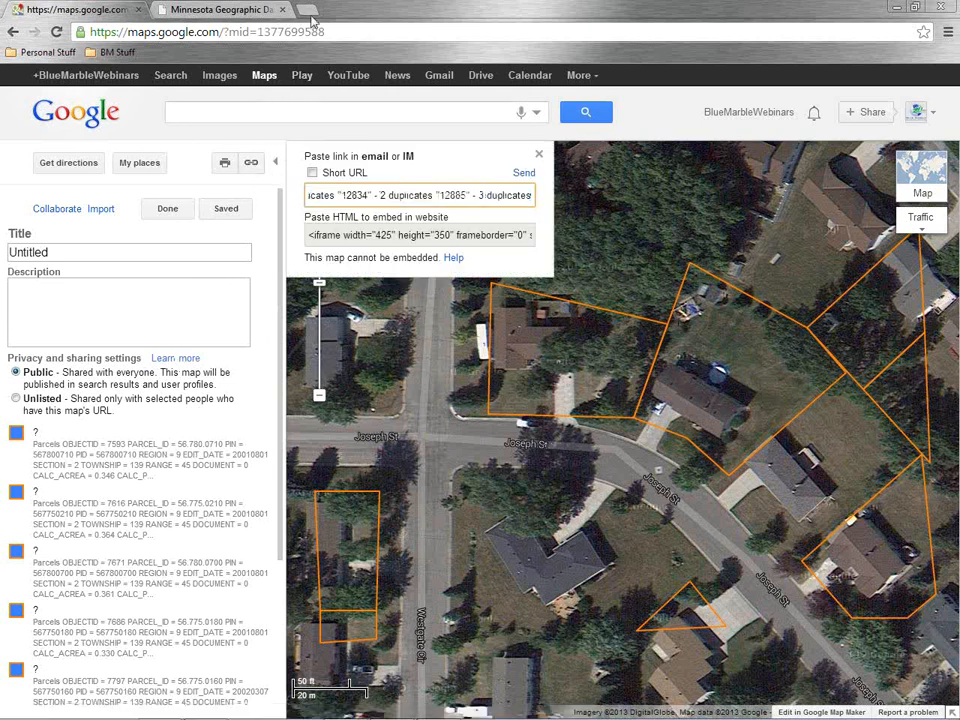
key(ctrl+t)
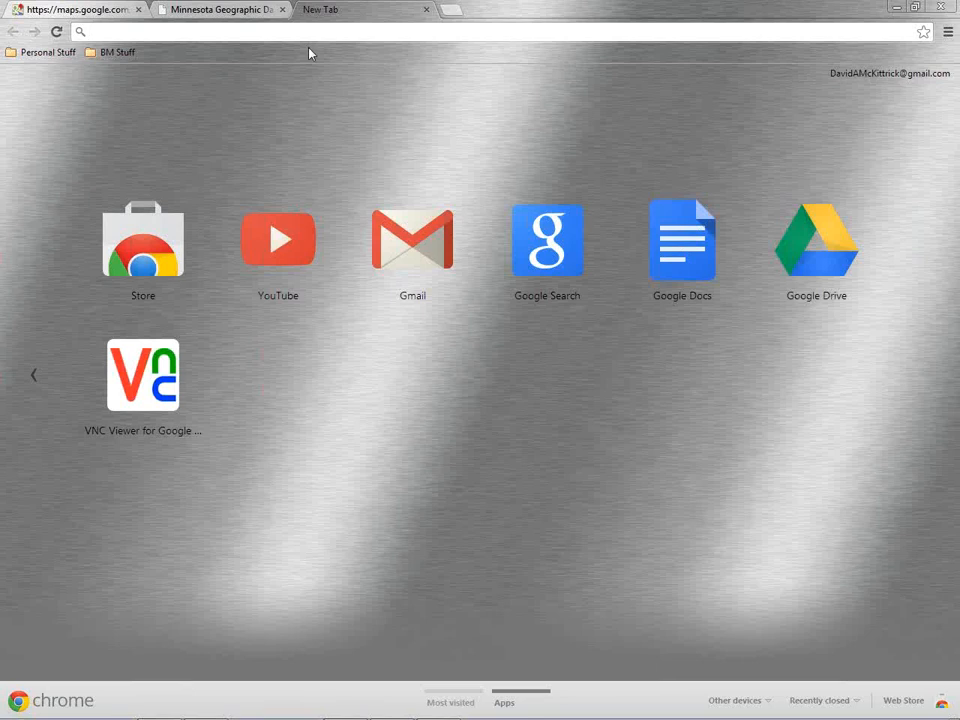
key(ctrl+v)
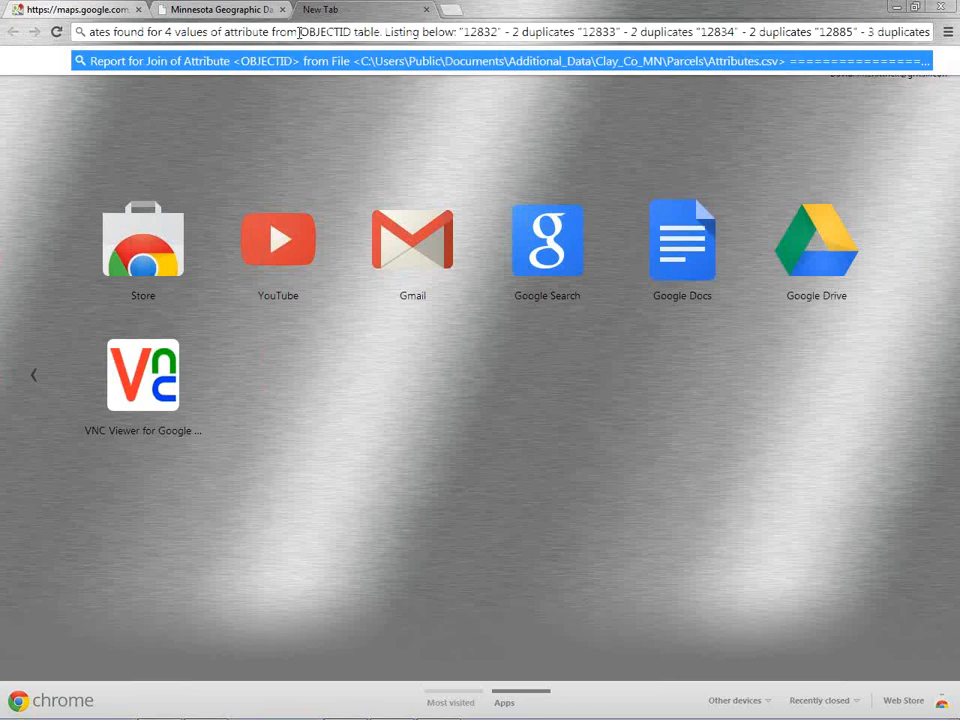
click(192, 8)
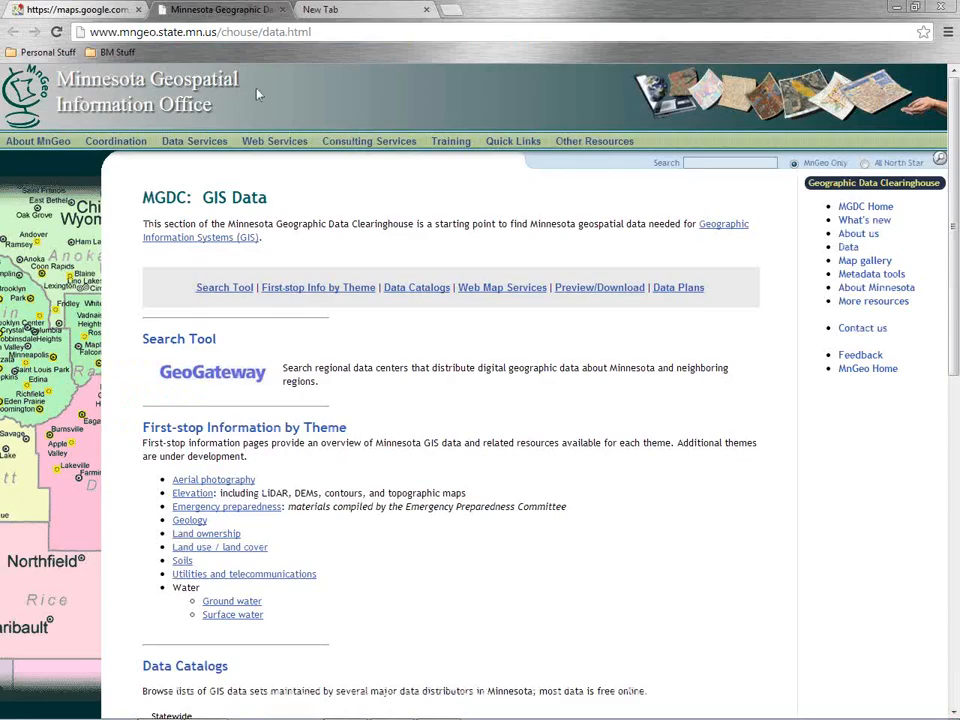
Copy the shared map's link from the Google Maps tab and open it in the new browser tab
click(80, 9)
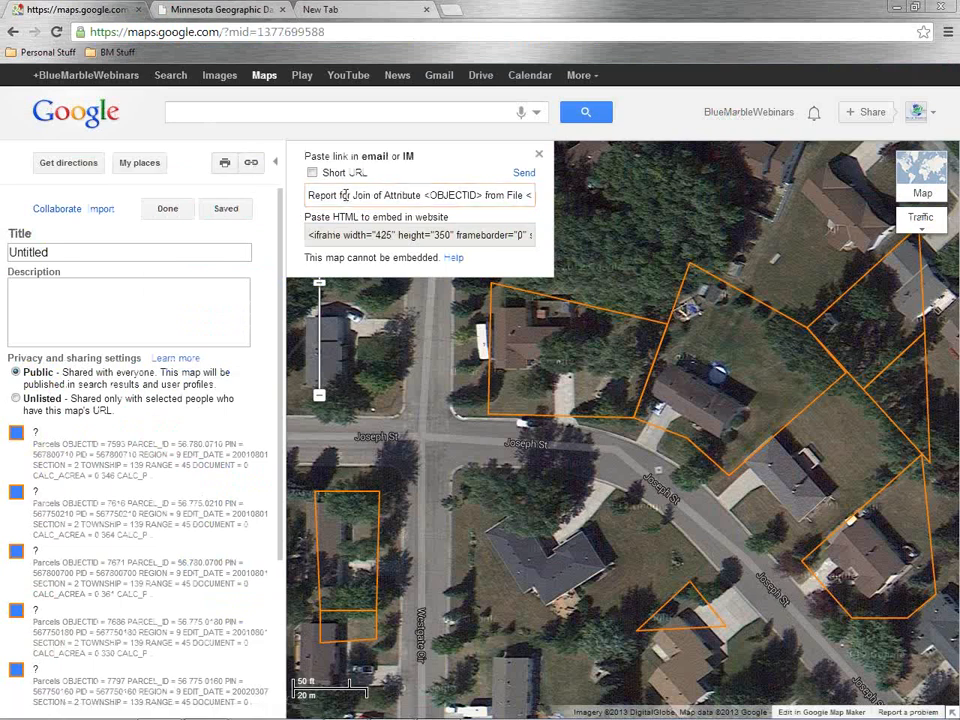
click(538, 154)
click(251, 163)
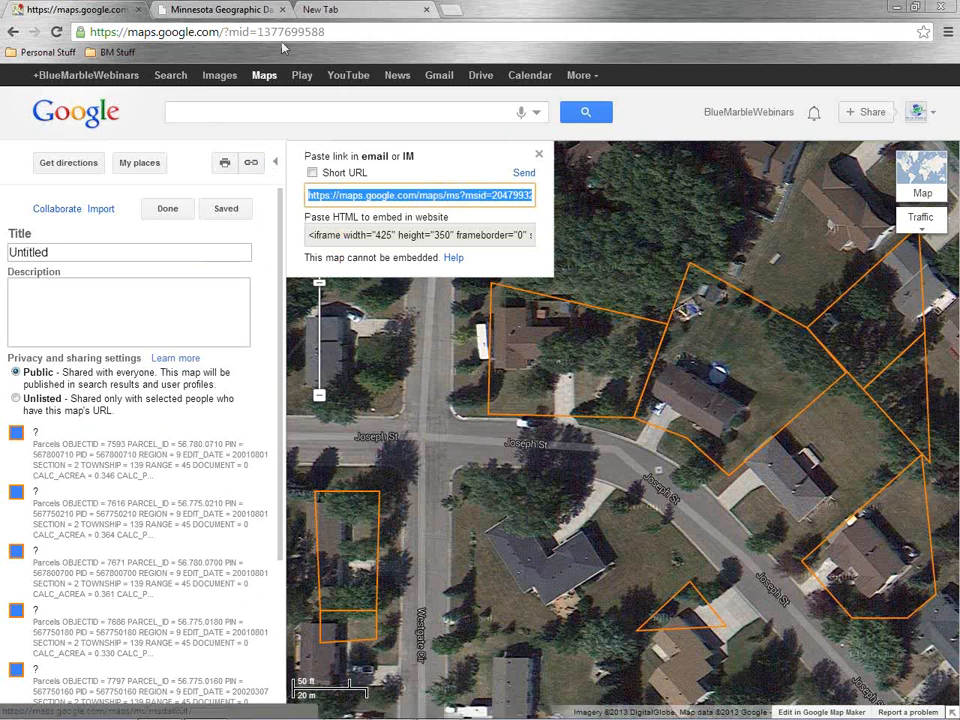
click(330, 9)
click(297, 31)
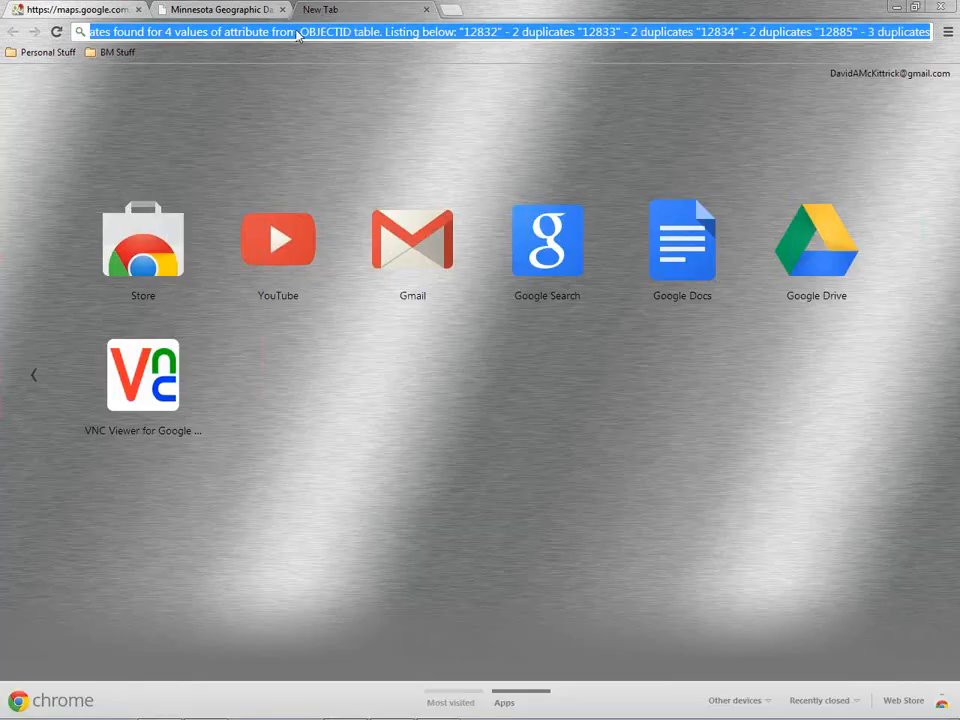
key(ctrl+v)
key(Return)
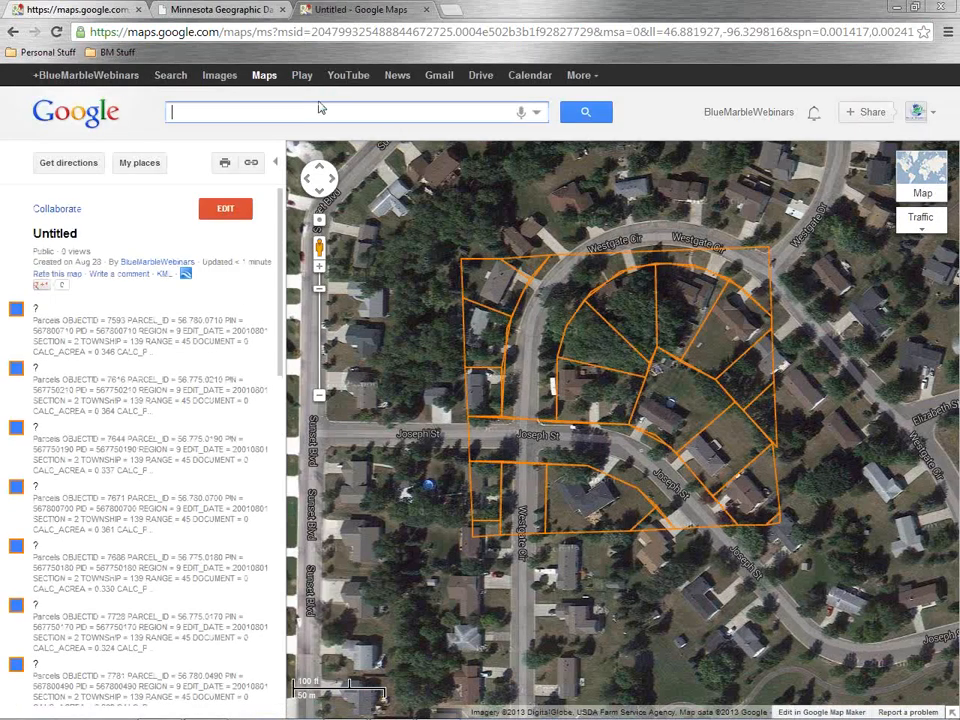
Inspect the attribute pop-ups of several imported parcels on the shared map
click(436, 33)
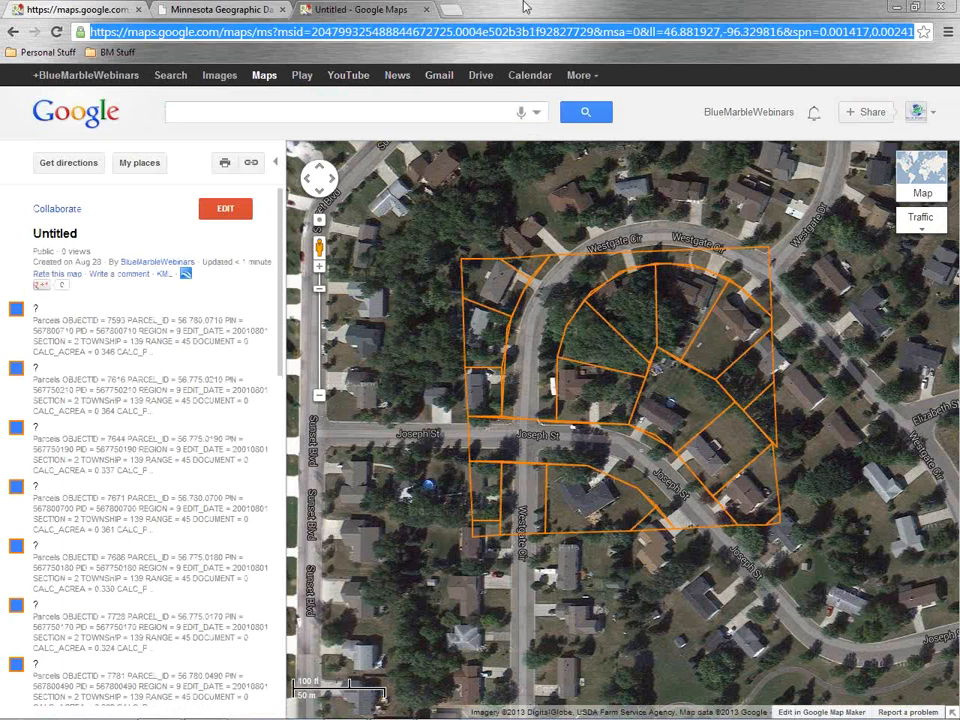
click(497, 288)
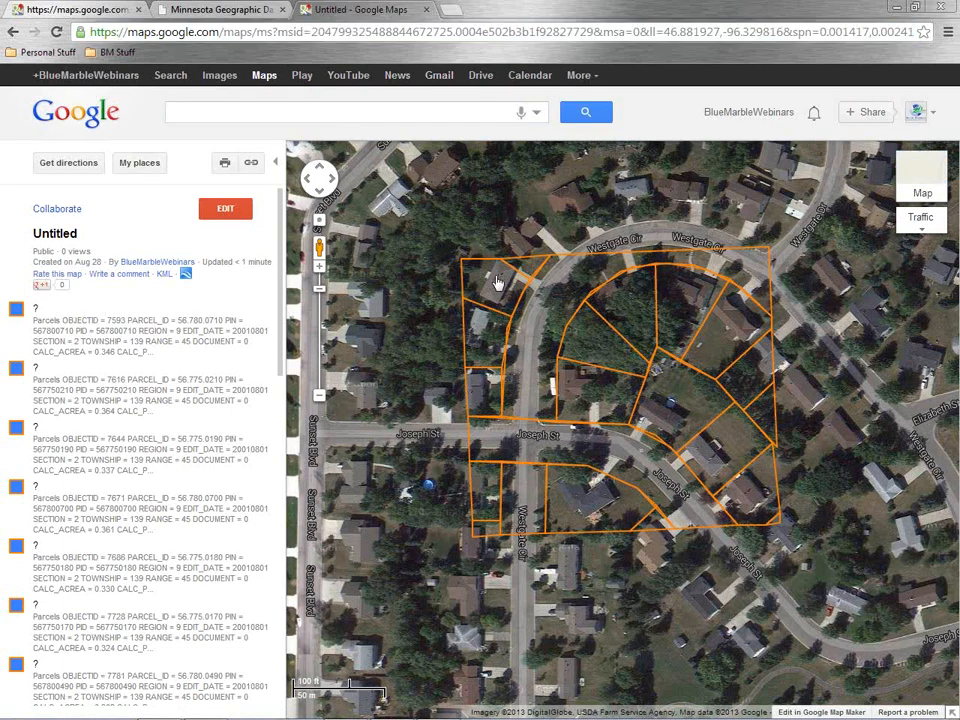
drag(630, 239, 678, 325)
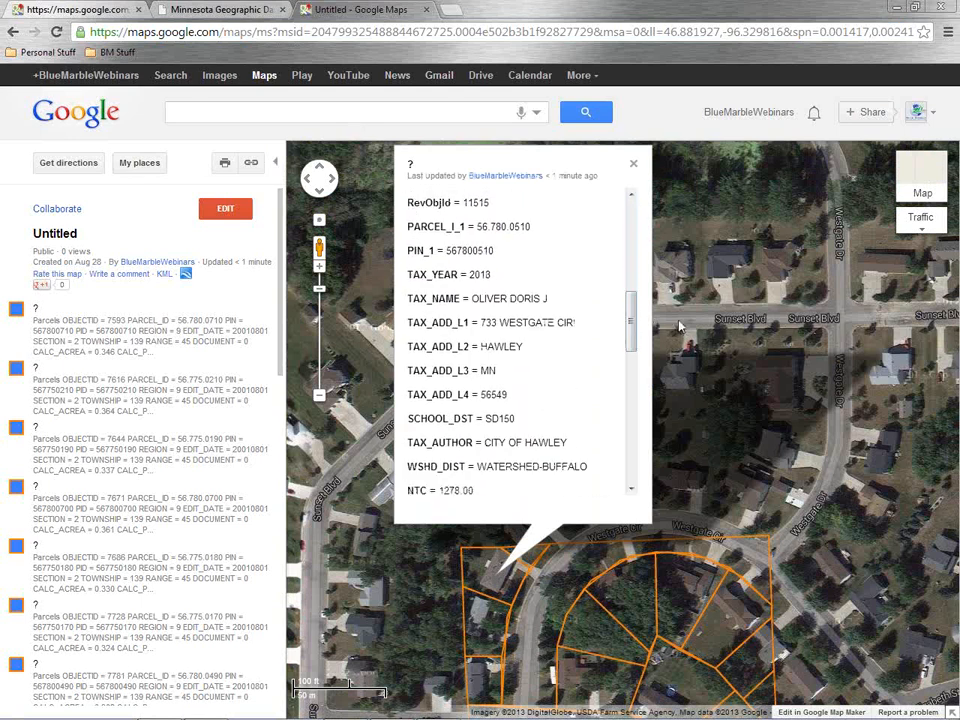
click(745, 632)
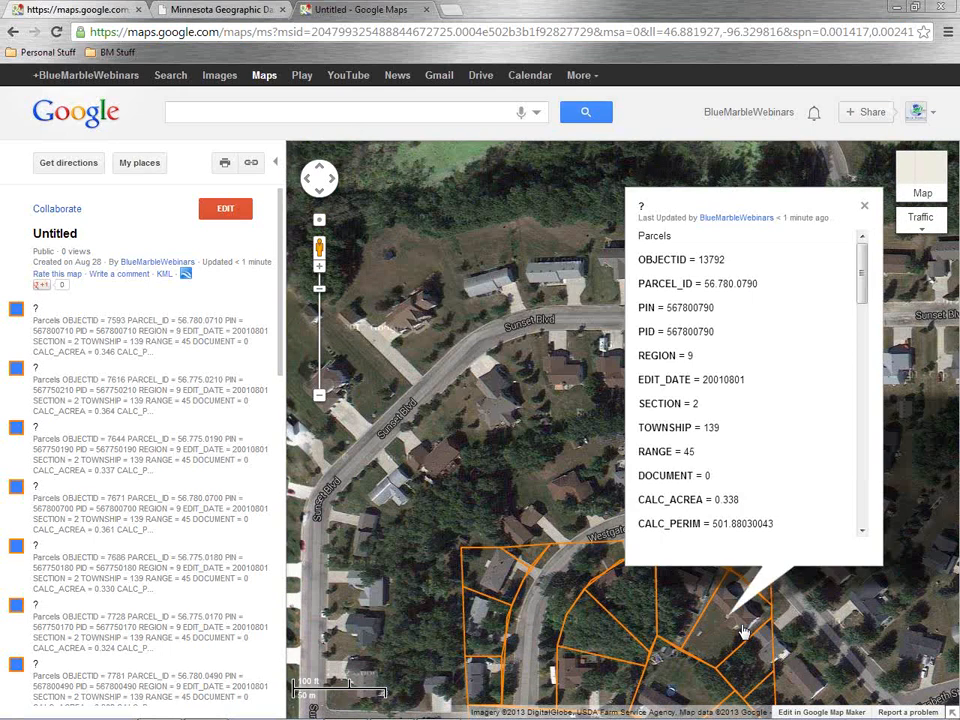
click(630, 610)
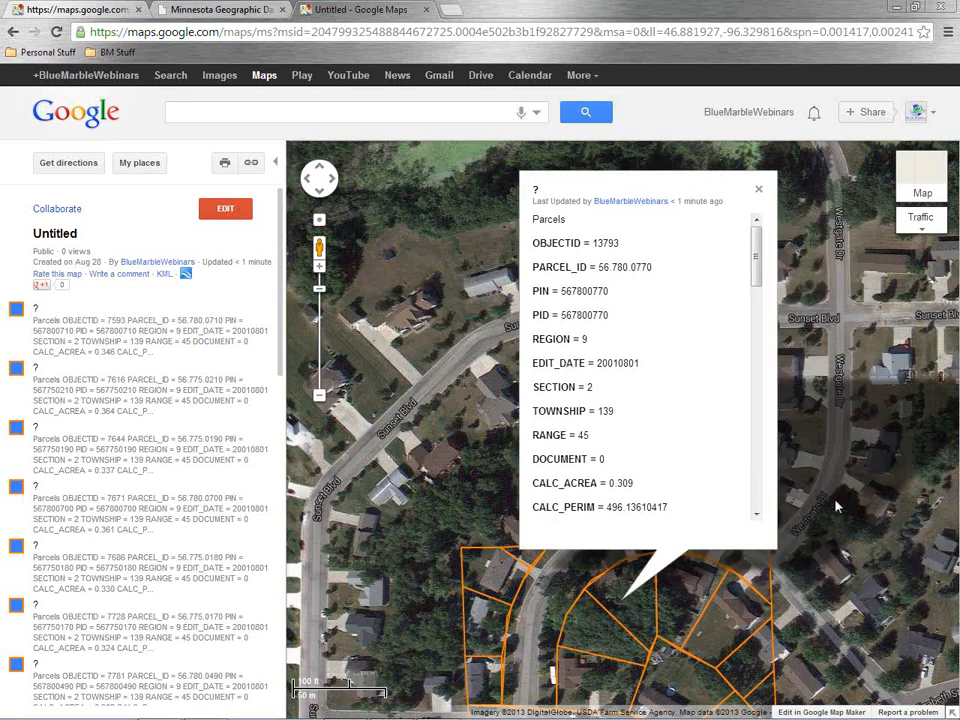
click(818, 593)
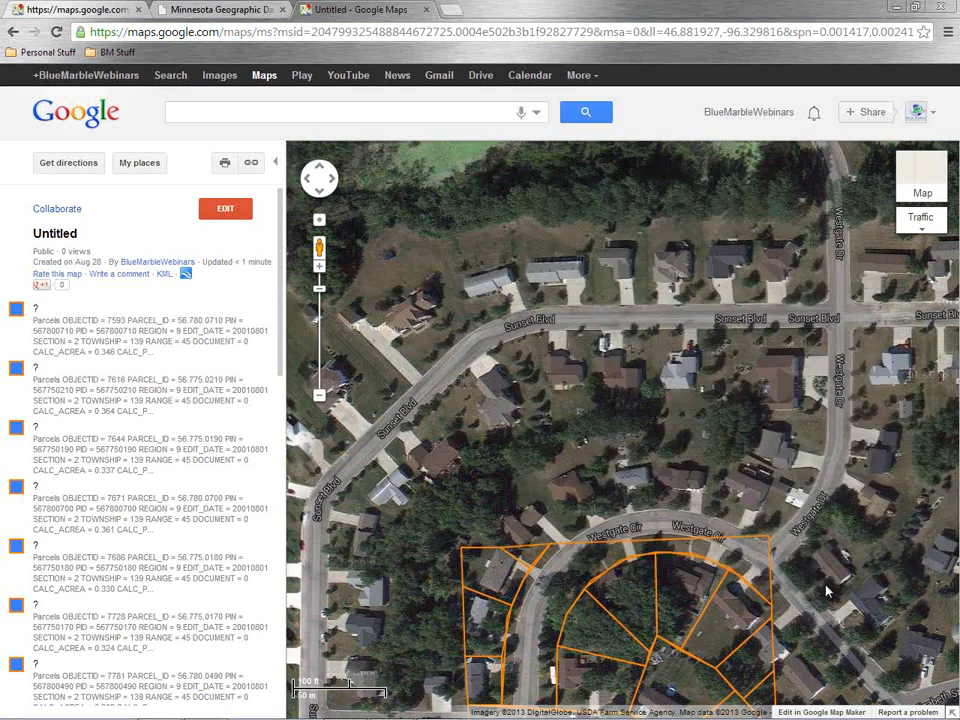
drag(827, 589, 763, 272)
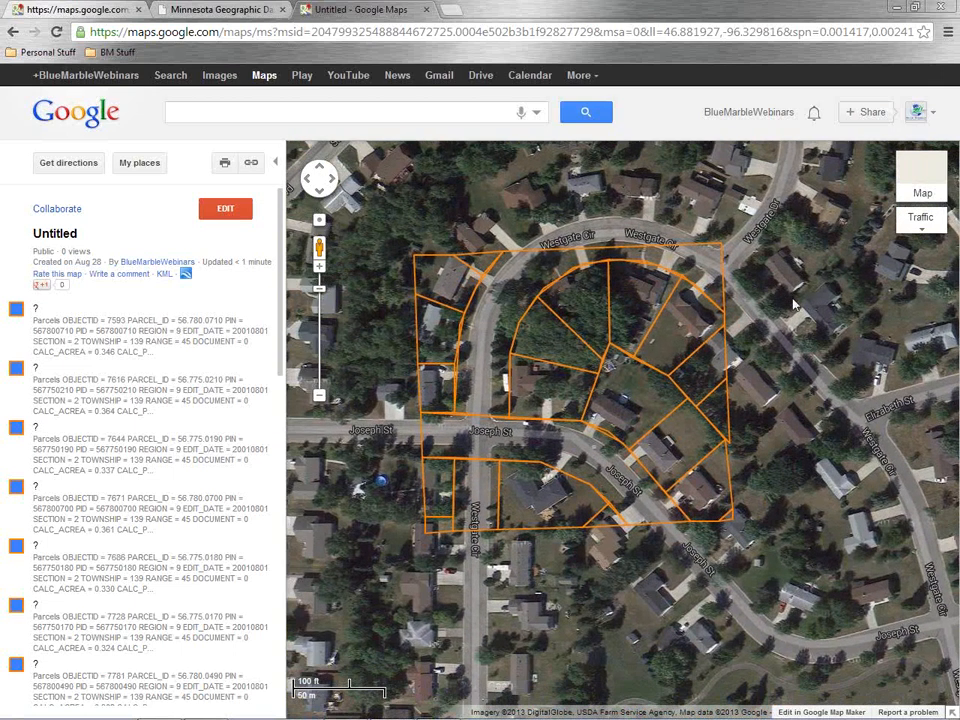
click(643, 402)
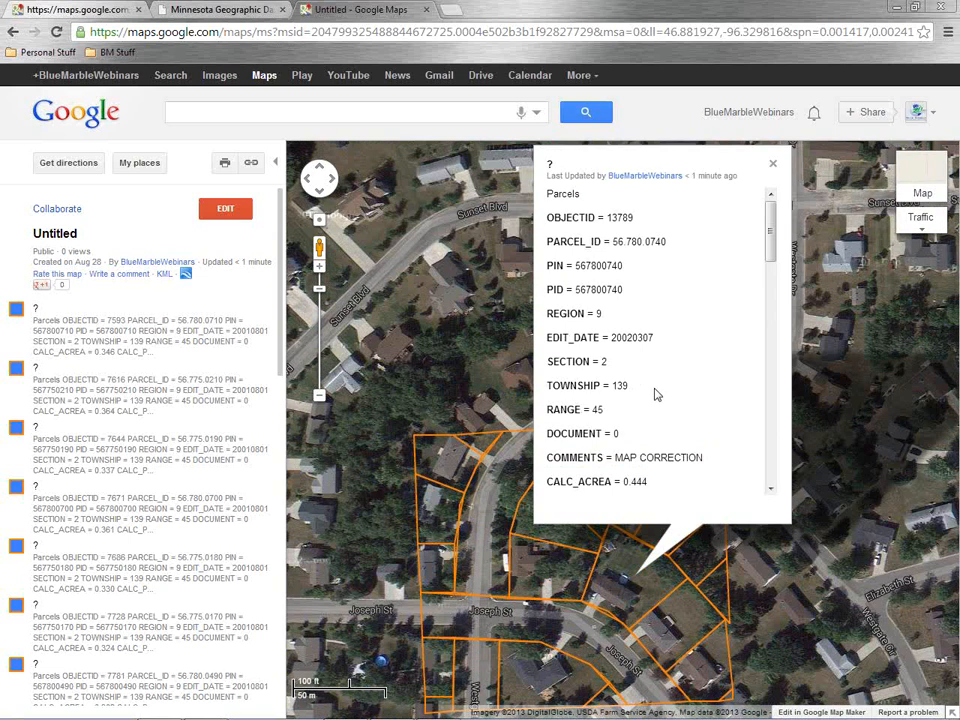
drag(773, 214, 773, 282)
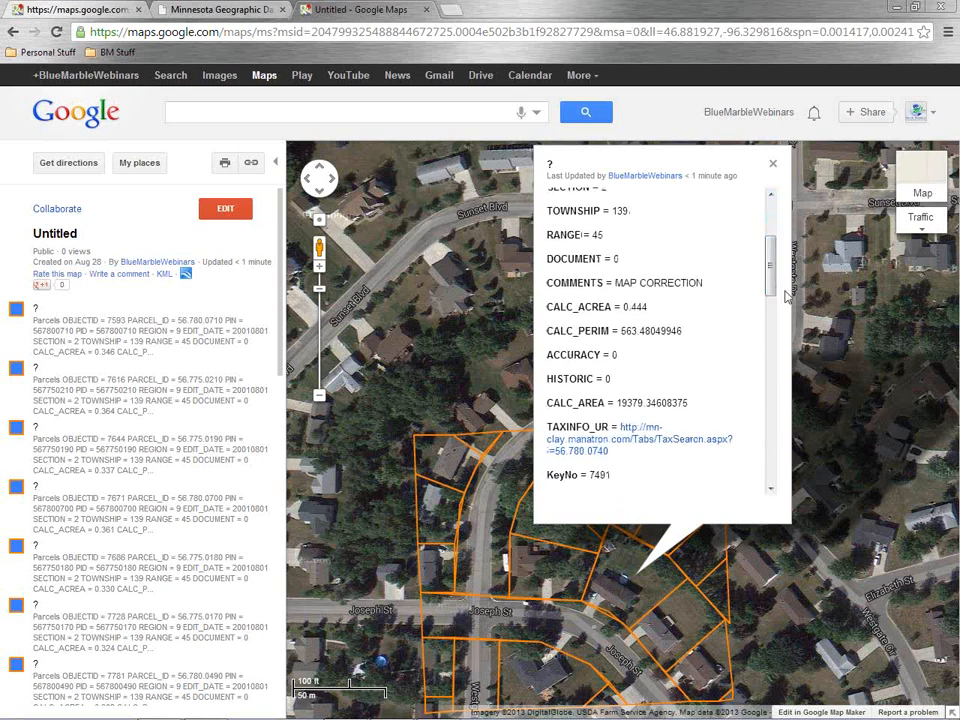
click(773, 167)
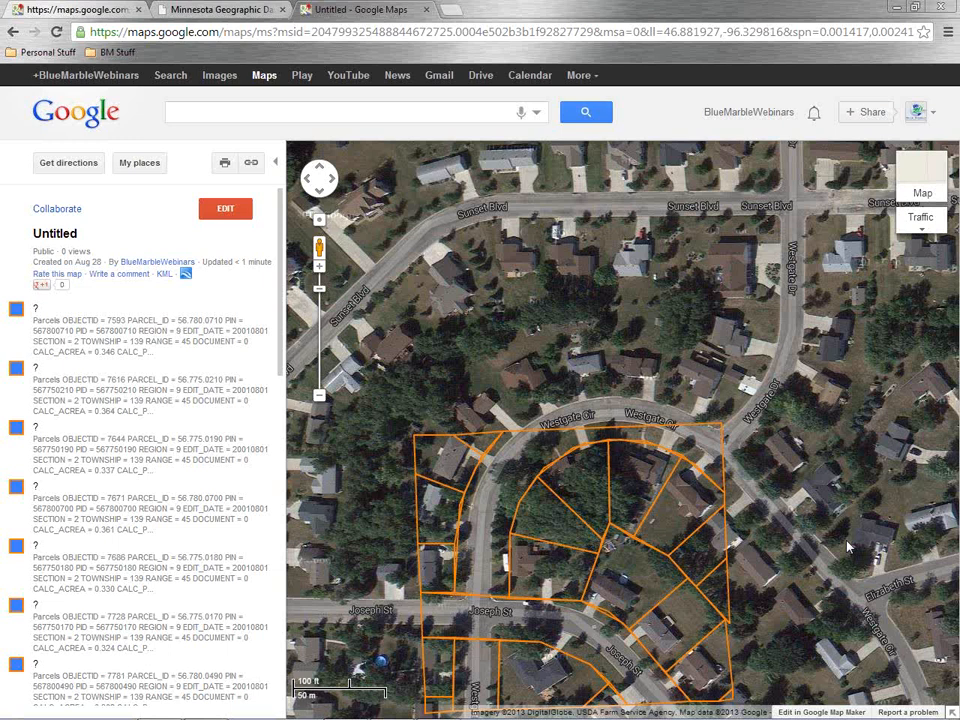
Switch to the slide presentation and advance to the next slide
key(alt+Tab)
key(alt+Tab)
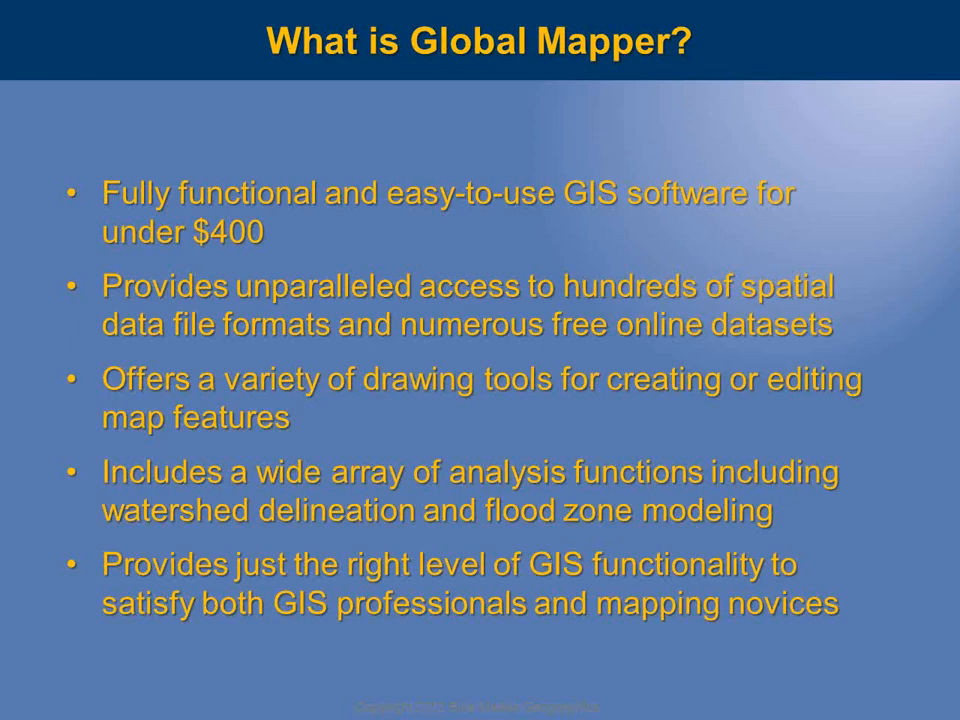
key(Right)
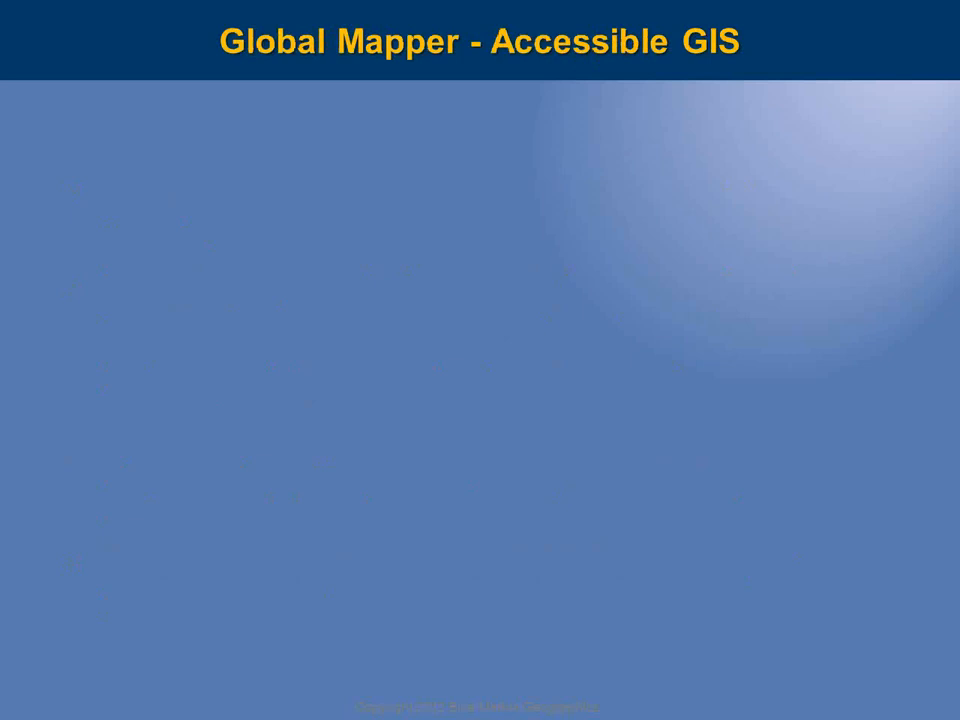